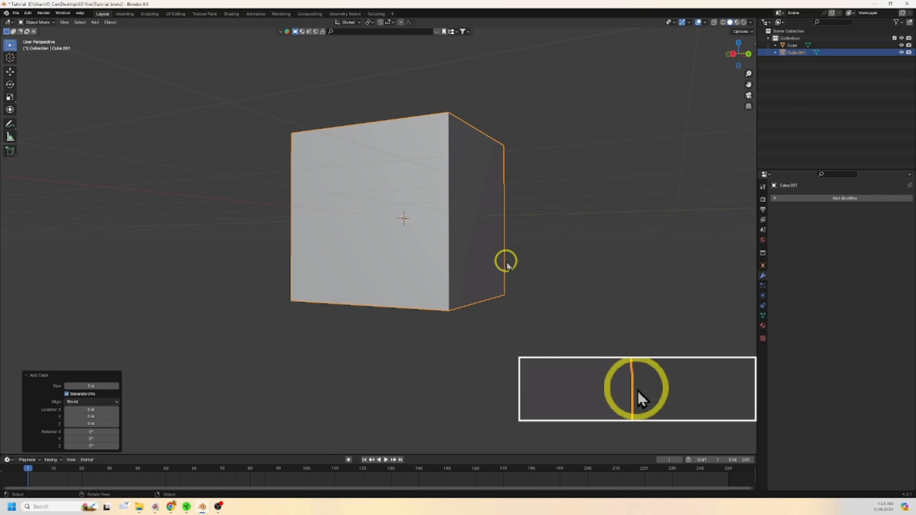
Step: Add a Subdivision Surface modifier to the new cube with viewport level 2 and apply it
left_click(787, 198)
mouse_move(788, 202)
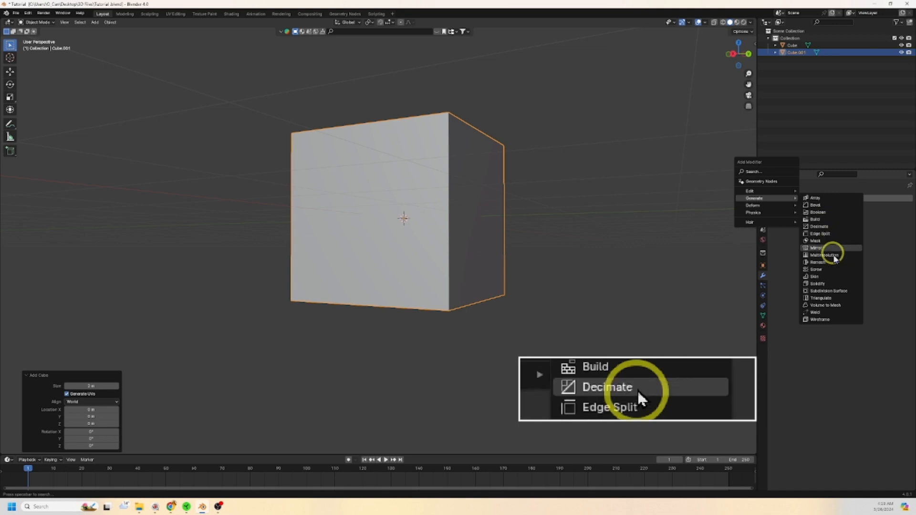
left_click(840, 292)
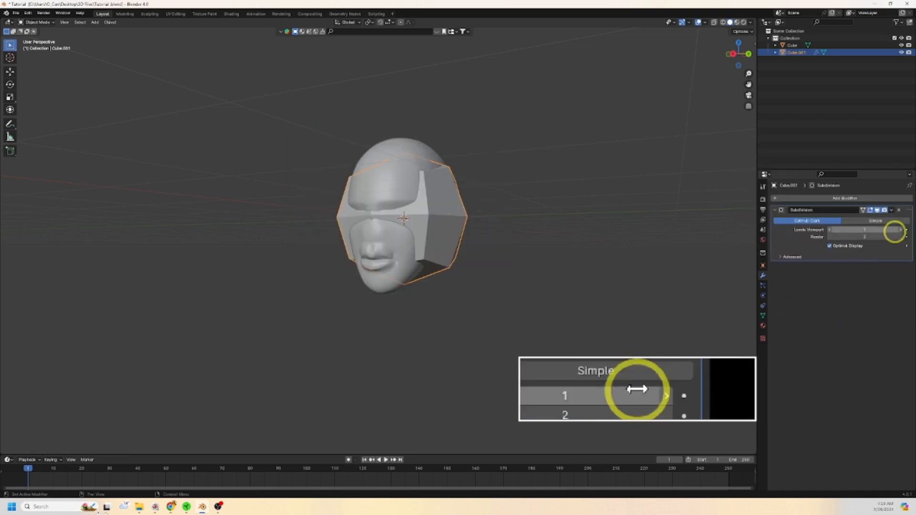
left_click(896, 230)
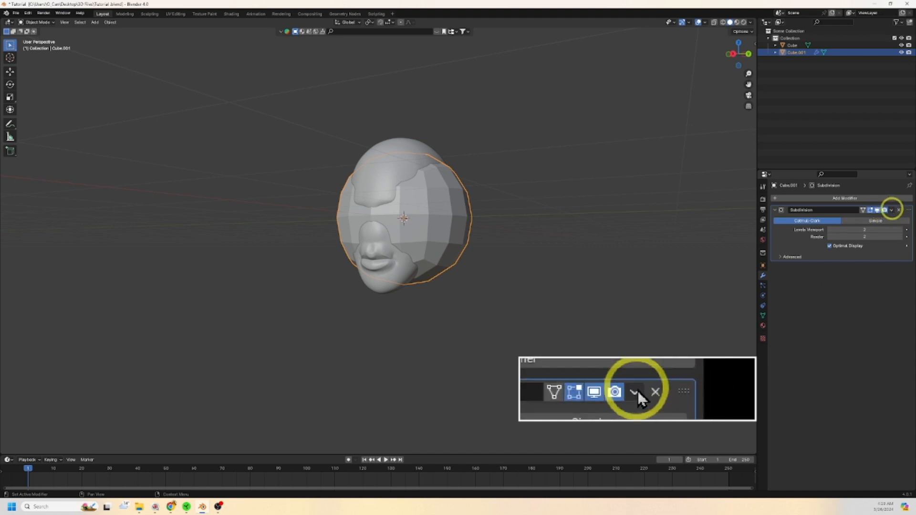
left_click(891, 210)
left_click(869, 221)
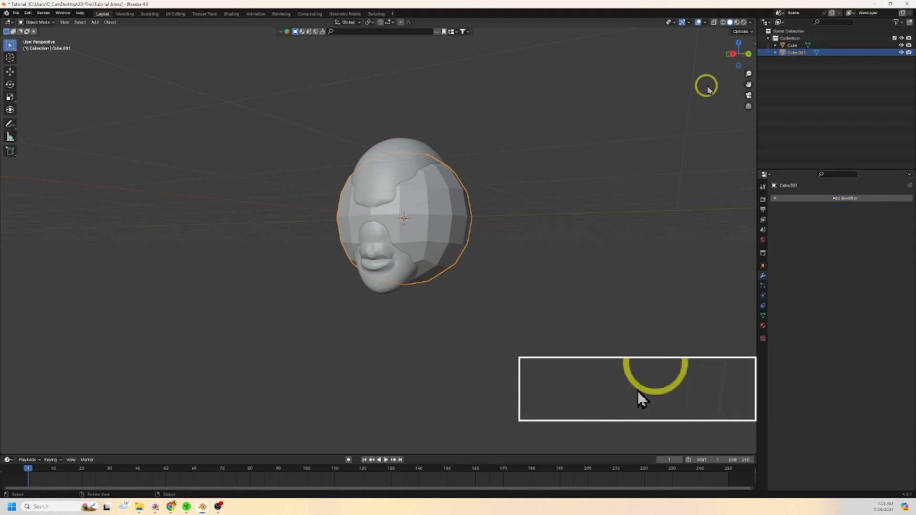
Step: Move the sphere about 1.9 m along X in front of the face, and sideways along Y clear of the head
left_click(748, 53)
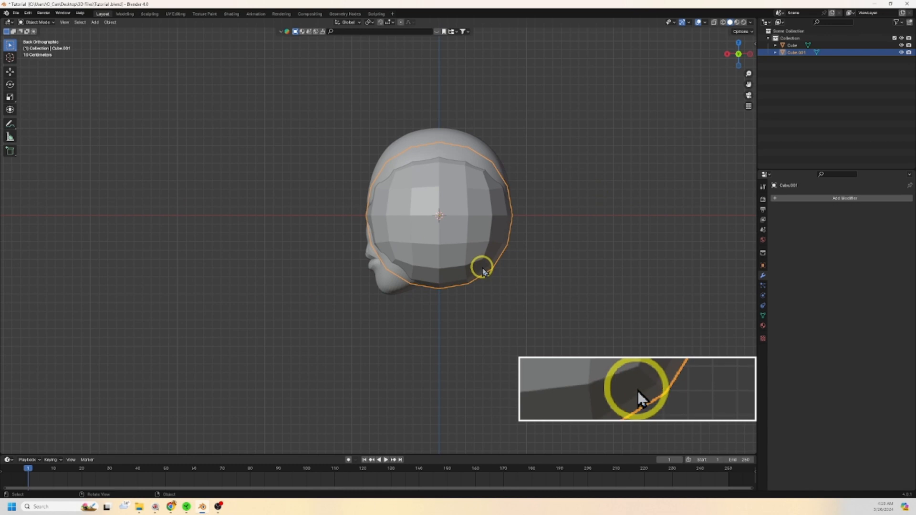
key("g")
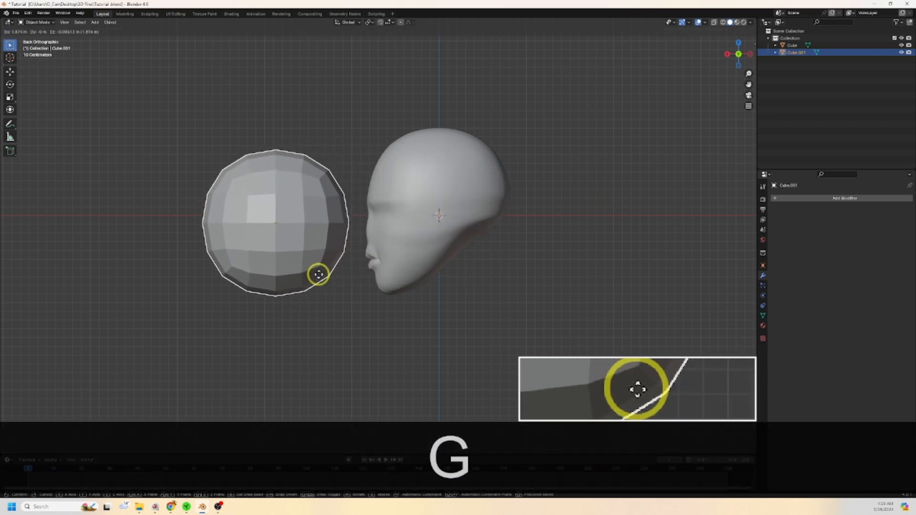
left_click(316, 274)
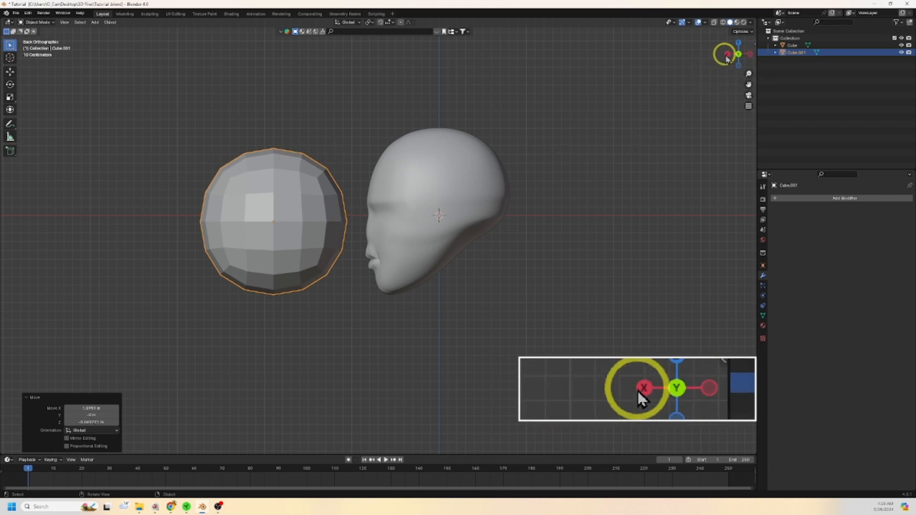
left_click(726, 55)
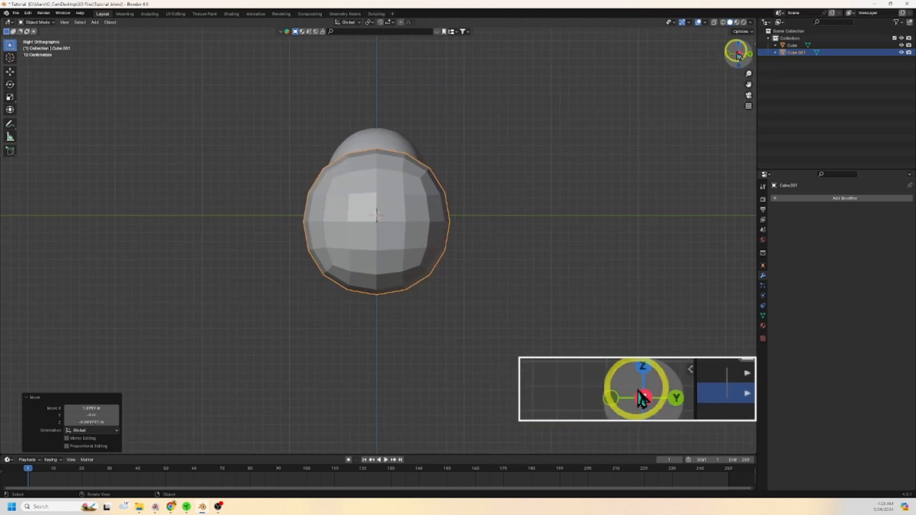
key("g")
left_click(258, 207)
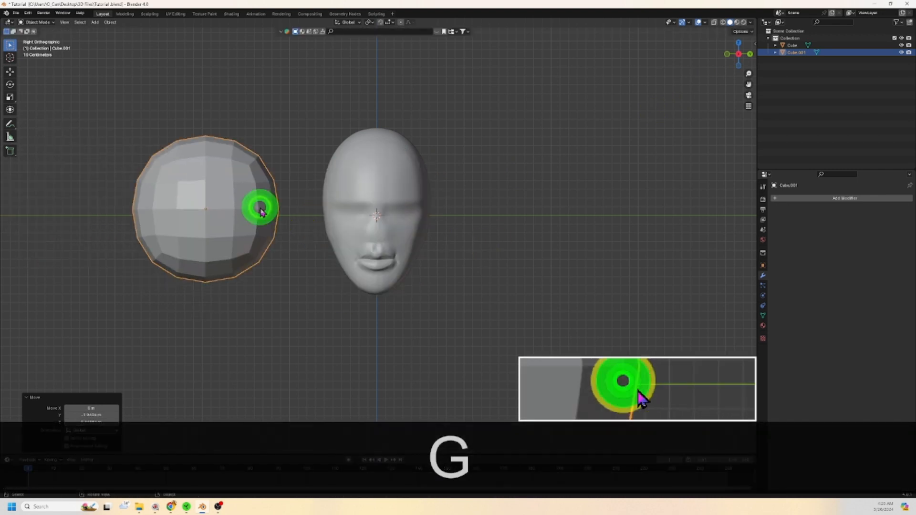
middle_click_drag(258, 207, 722, 86)
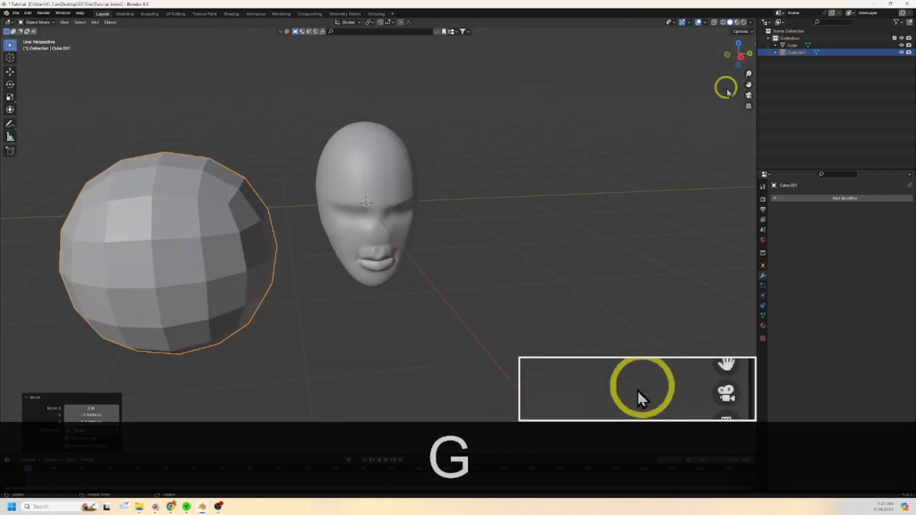
left_click(742, 59)
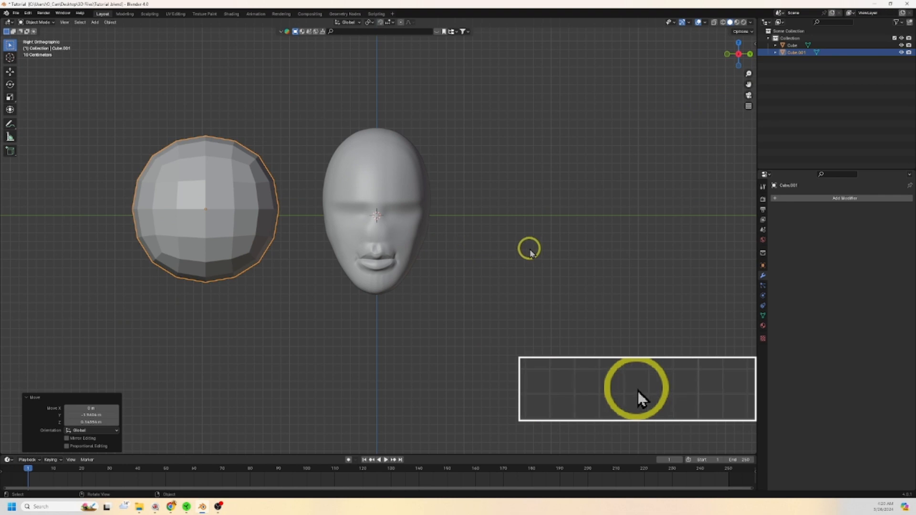
Step: Select the sphere with the head as the active object and align the selected sphere to the active head
left_click(186, 181)
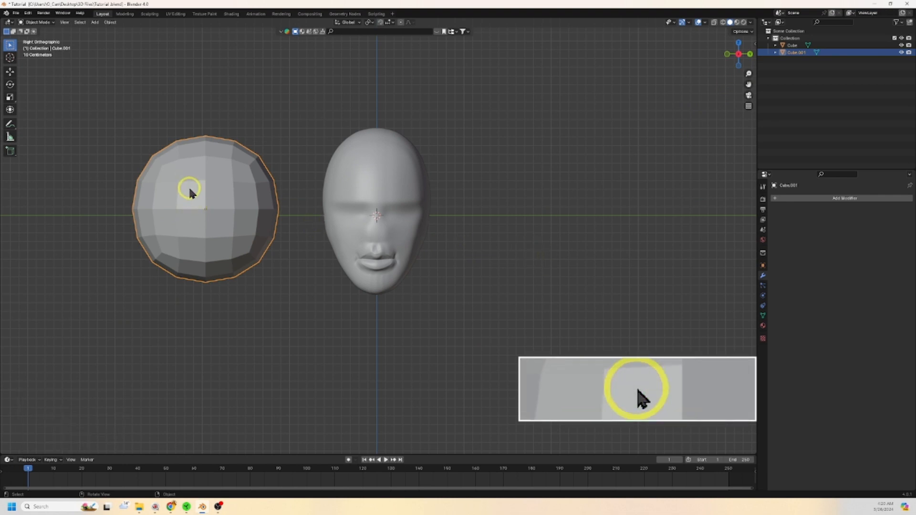
left_click(382, 184, "shift")
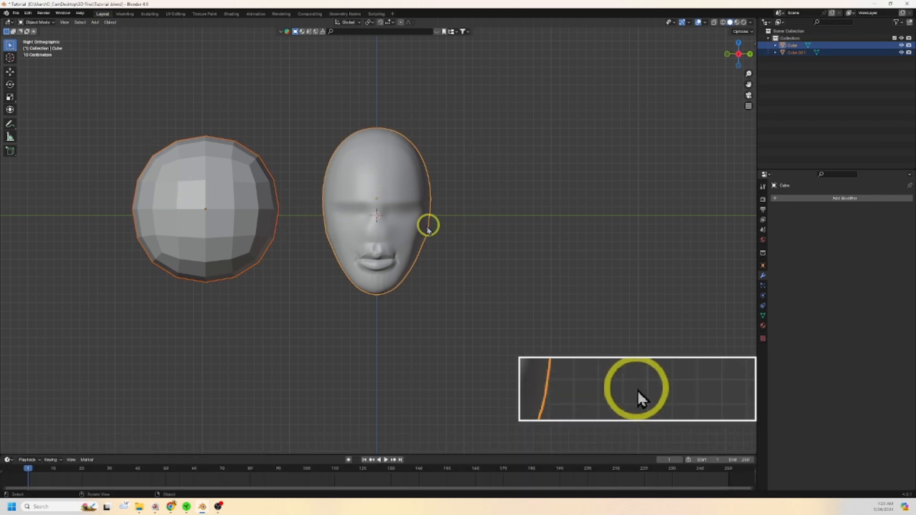
left_click(226, 231)
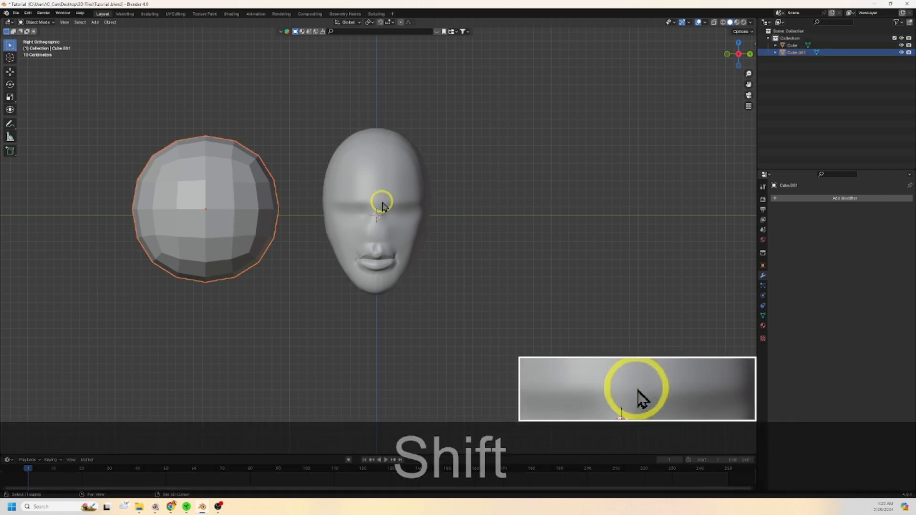
left_click(382, 206, "shift")
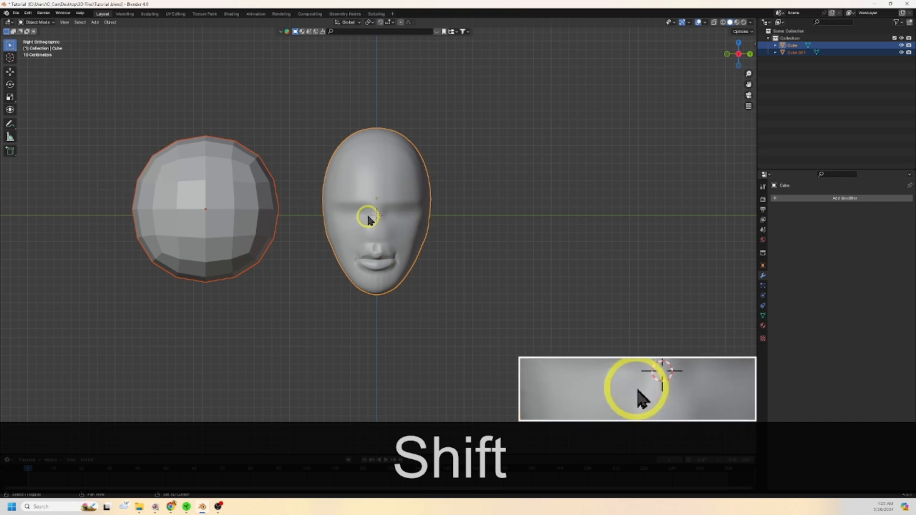
left_click(111, 22)
mouse_move(169, 30)
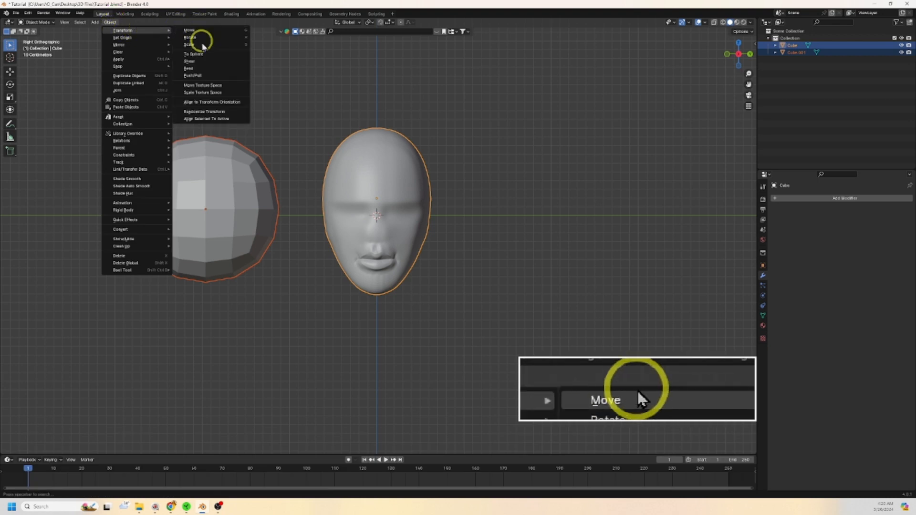
left_click(209, 119)
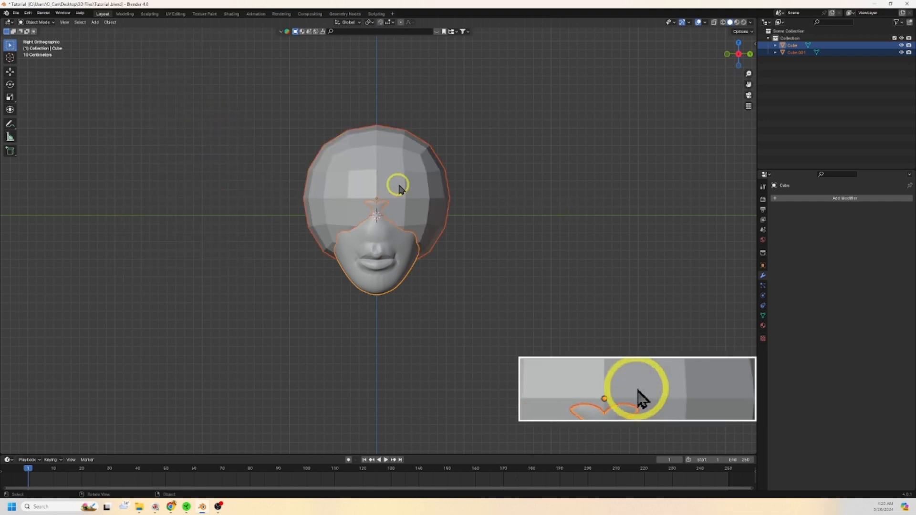
Step: Move only the sphere about 2.3 m along X in front of the face, working in the back orthographic view
left_click(434, 205)
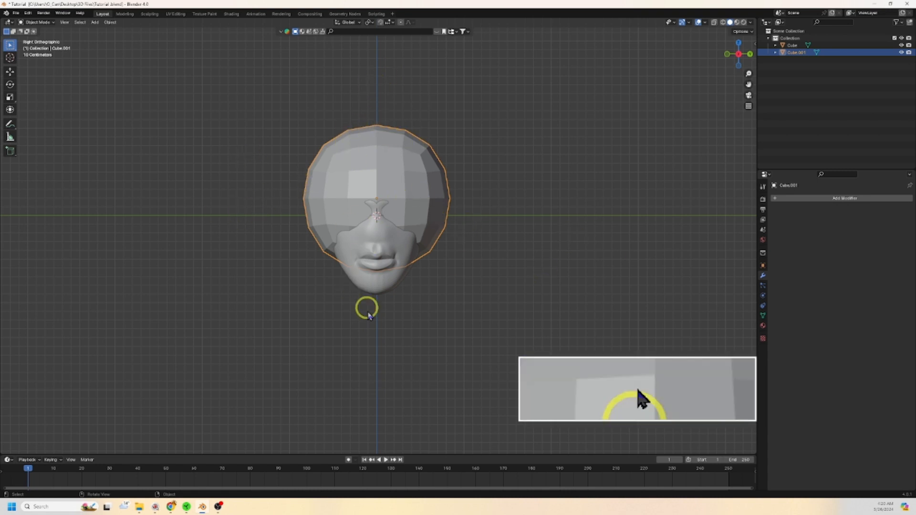
left_click(751, 54)
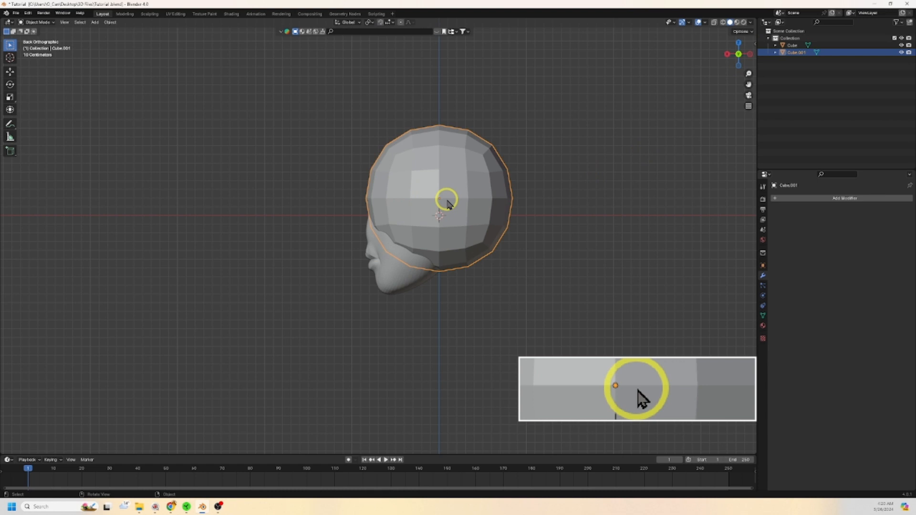
key("g")
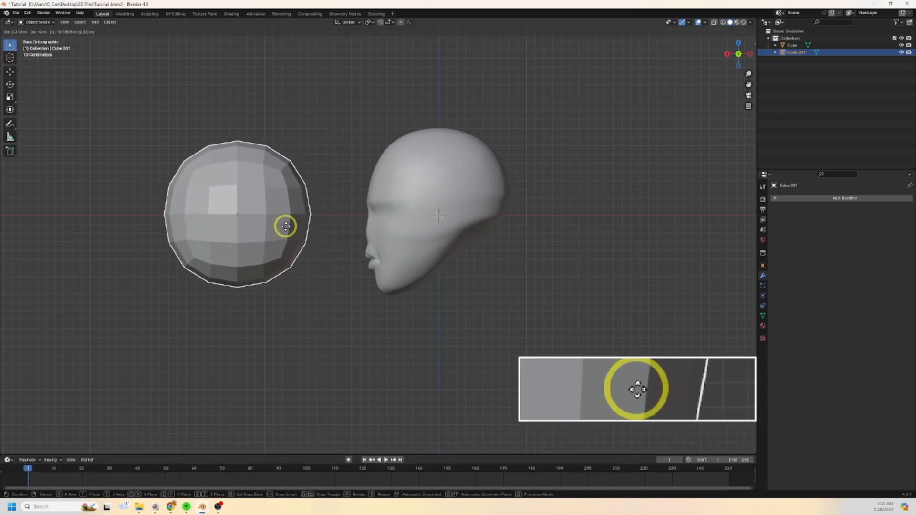
left_click(283, 228)
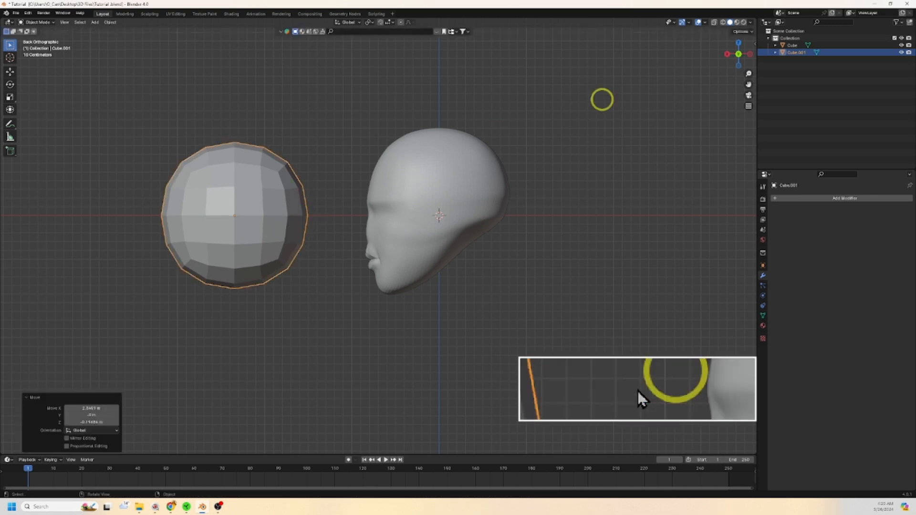
Step: Enter mesh editing on the sphere in face select mode and turn on Y-axis mirror symmetry
left_click(727, 54)
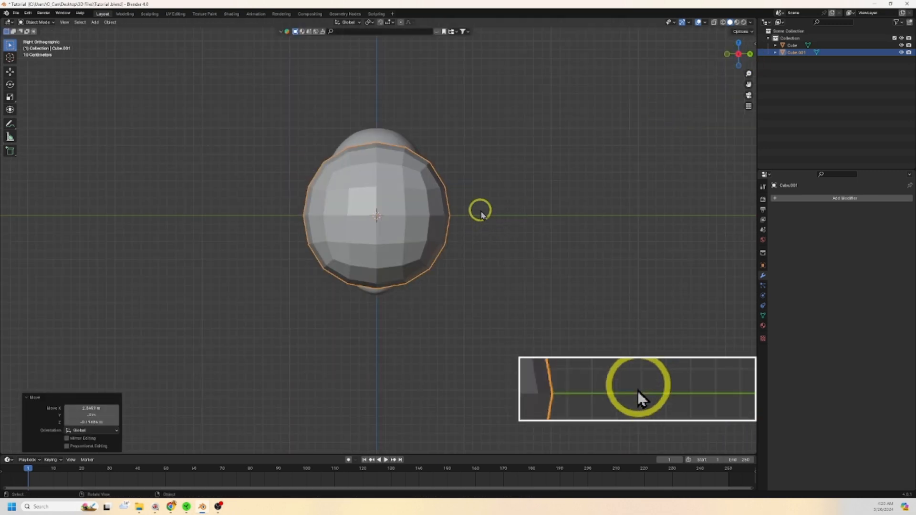
scroll(413, 245, "up", 3)
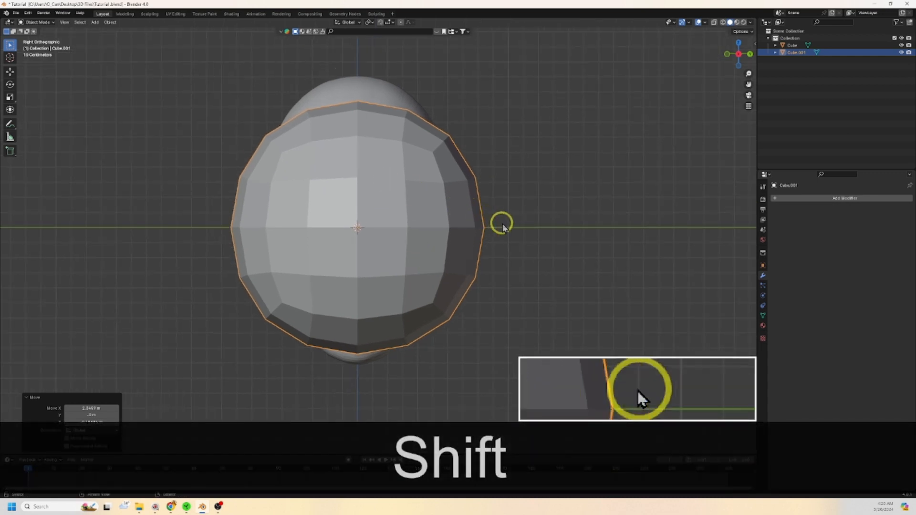
key("Tab")
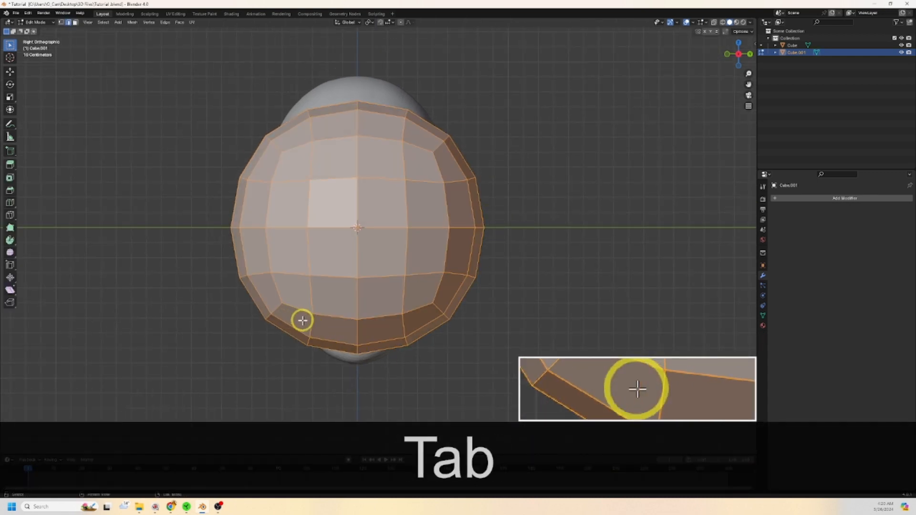
left_click(75, 22)
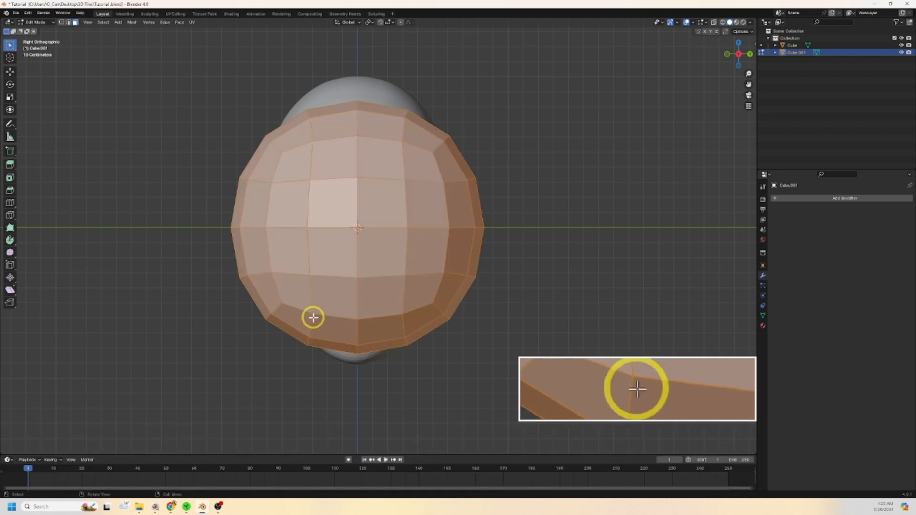
left_click(295, 251)
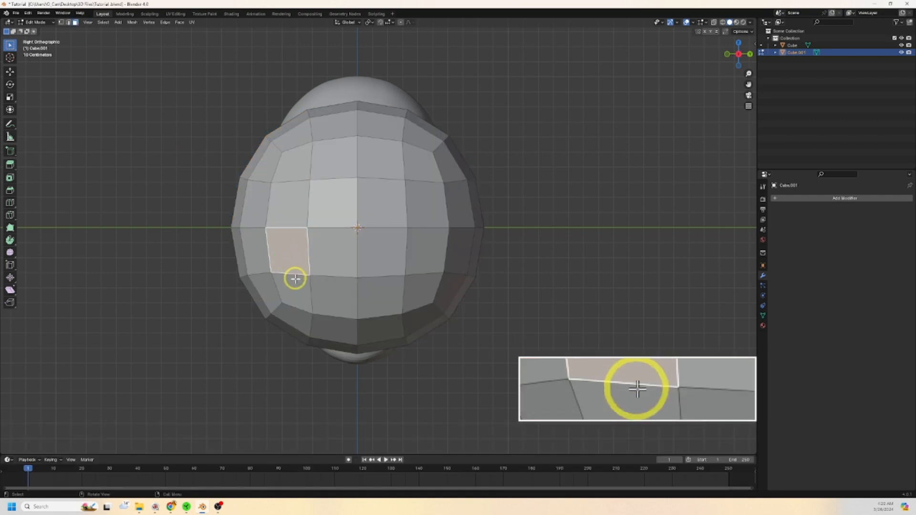
left_click(294, 292, "shift")
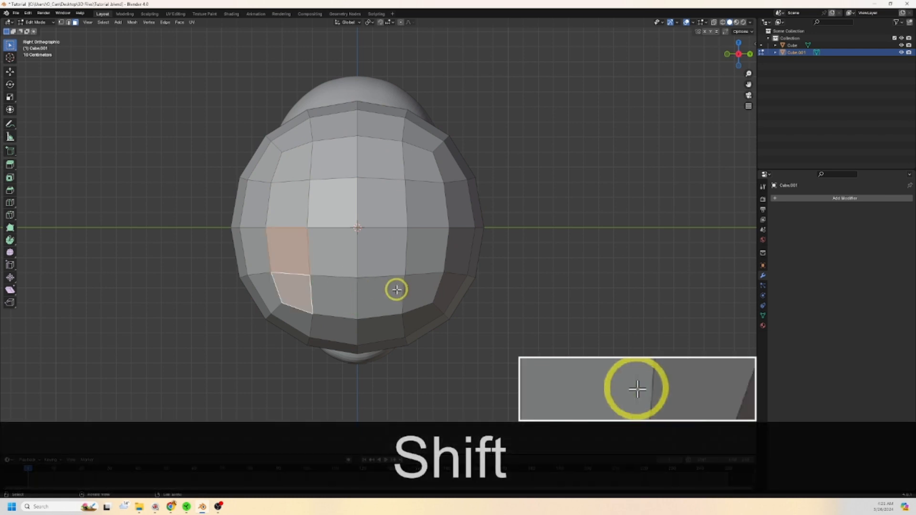
left_click(711, 32)
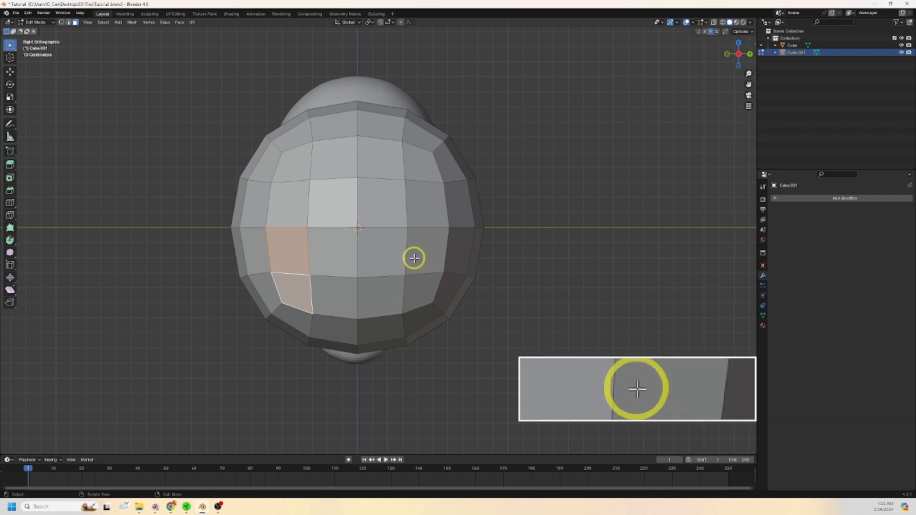
Step: Select the two-by-two block of front faces just below the sphere's horizontal midline, on the positive Y half only
left_click(339, 265, "shift")
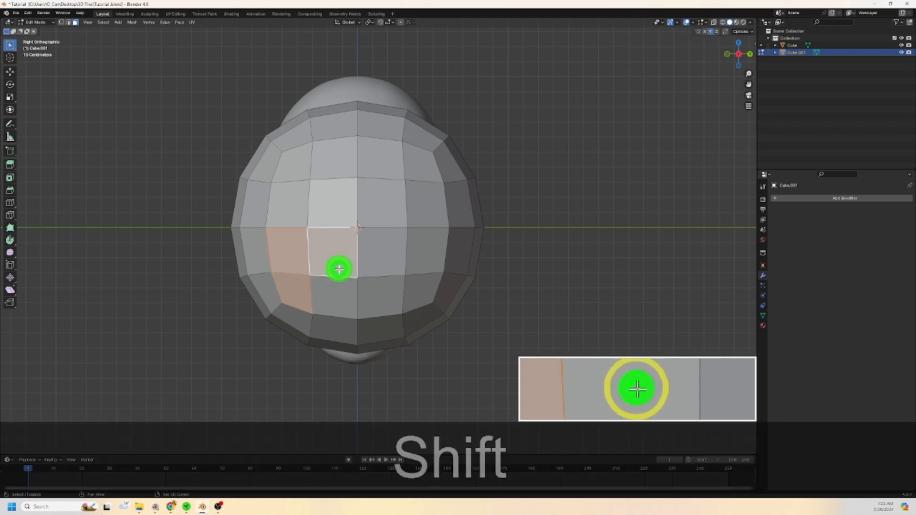
left_click(352, 292, "shift")
left_click(390, 264)
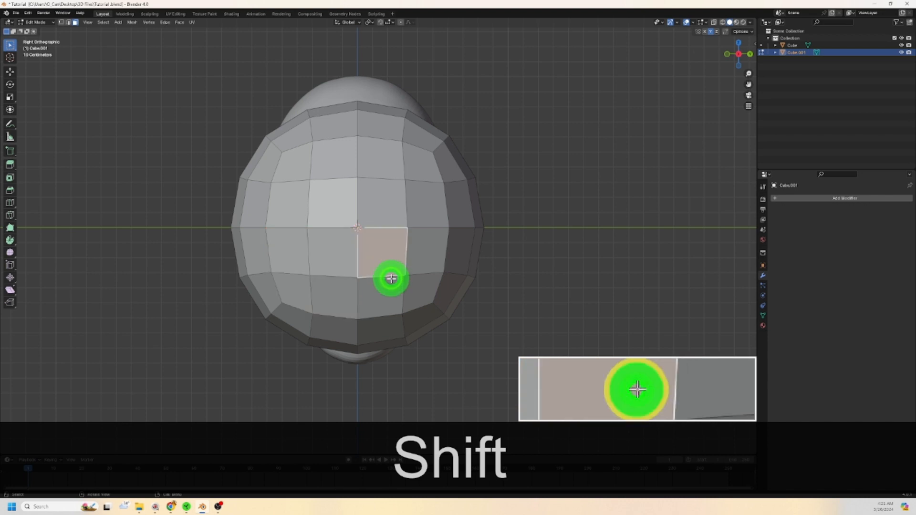
left_click(384, 294, "shift")
left_click(434, 265, "shift")
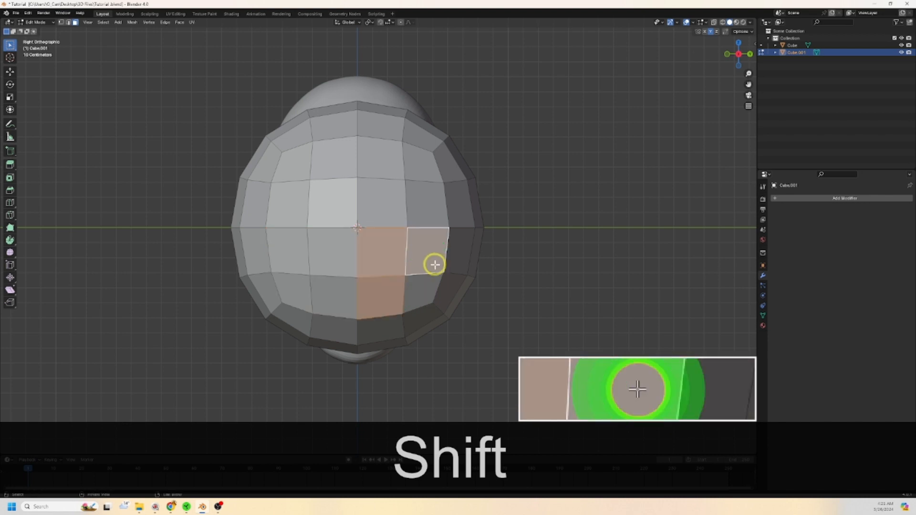
left_click(419, 289, "shift")
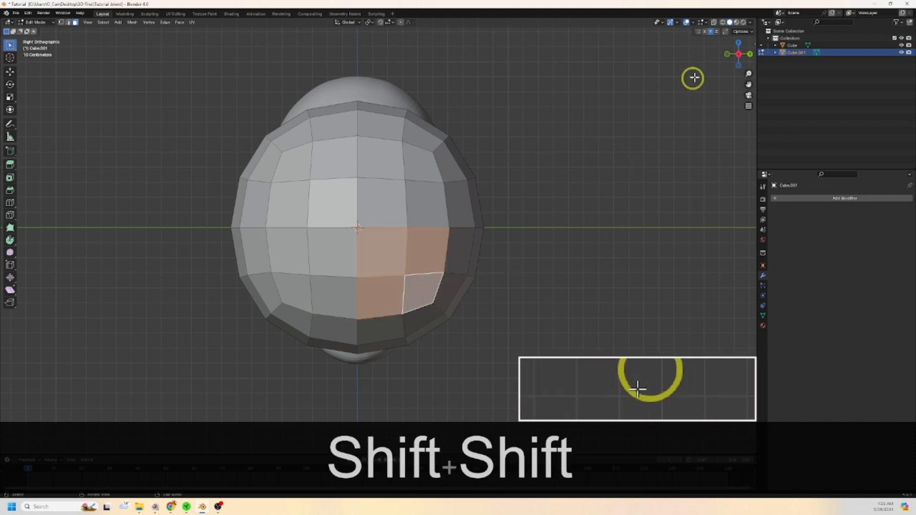
Step: Move the selected front faces about 0.29 m forward along X in the back orthographic view
left_click(749, 54)
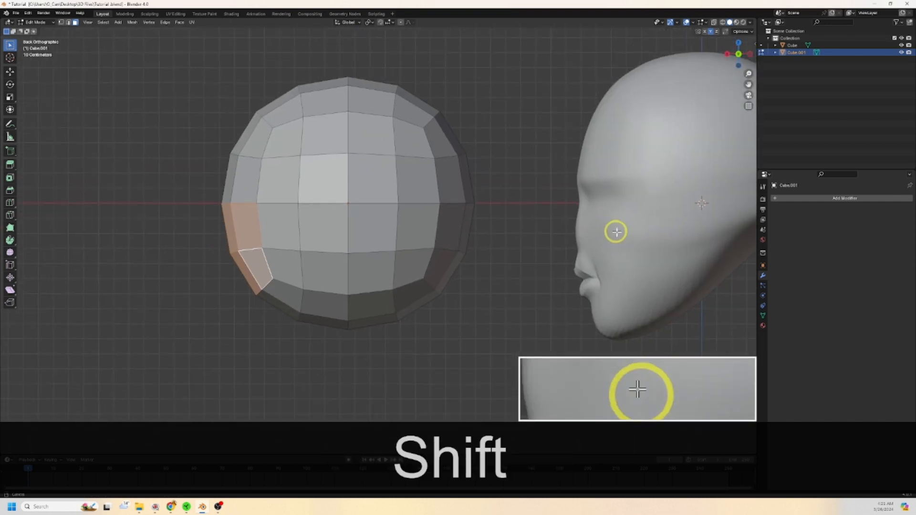
middle_click_drag(616, 231, 662, 232, "shift")
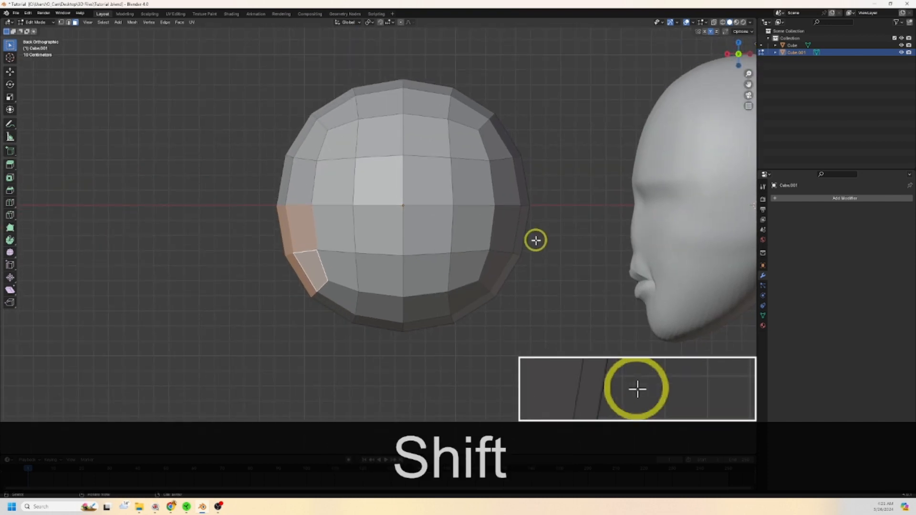
key("g")
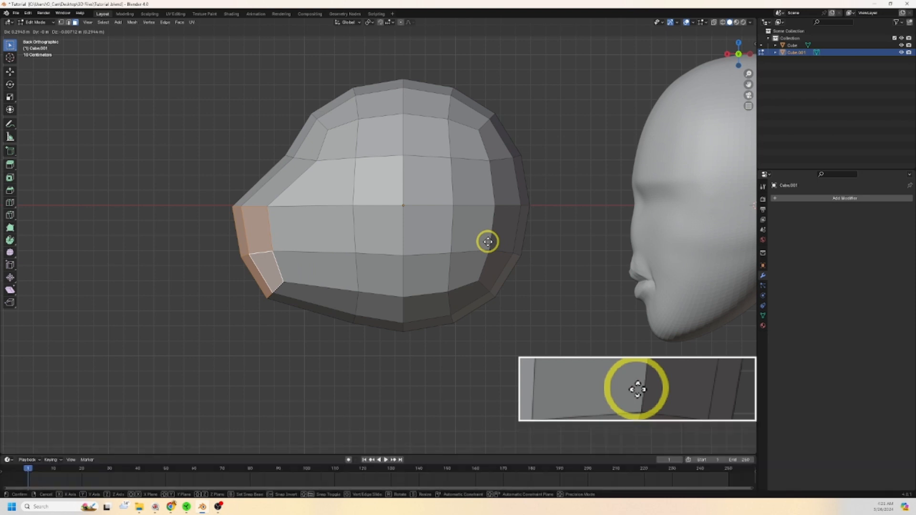
left_click(490, 242)
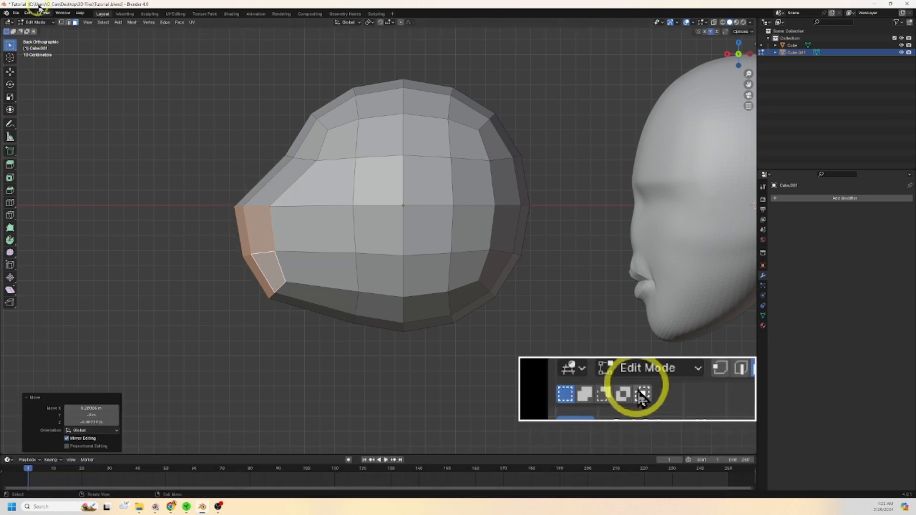
Step: Select the two outer side edges of the protruding face block and move them back along X about 0.2 m
left_click(70, 25)
left_click(270, 219)
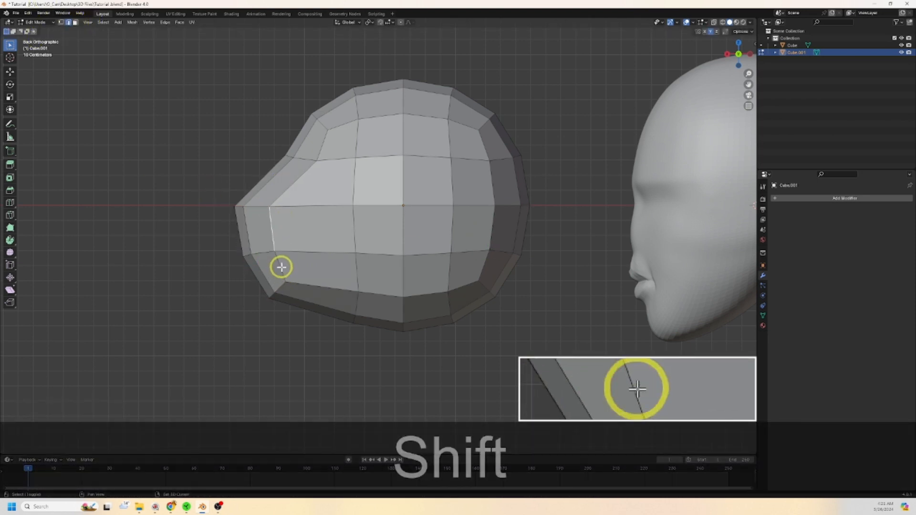
left_click(281, 266, "shift")
key("g")
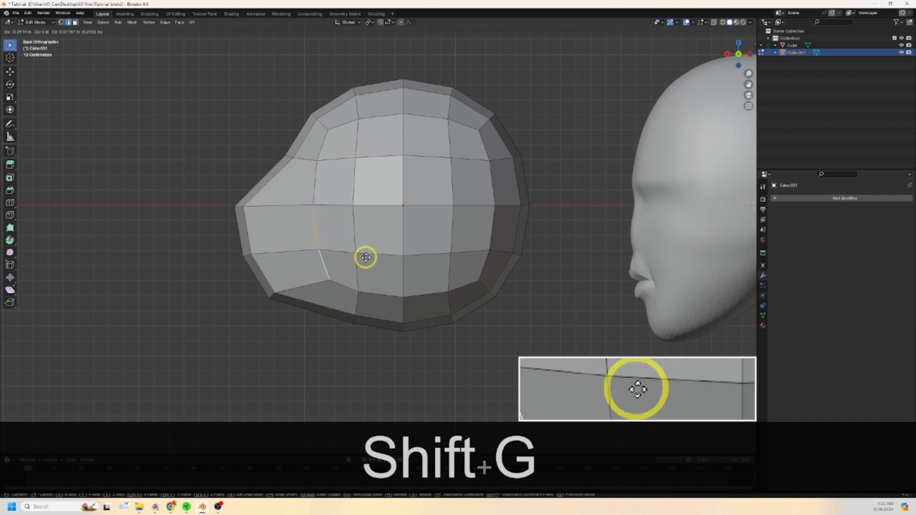
left_click(345, 258)
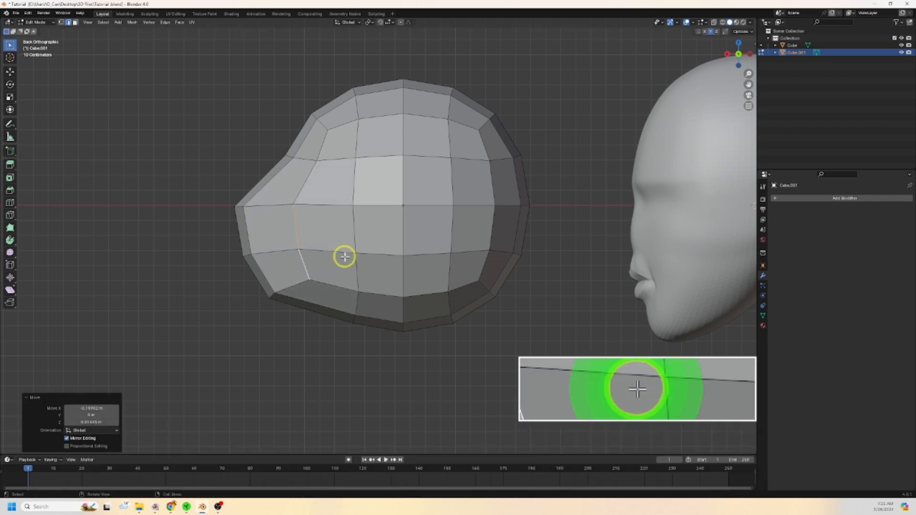
Step: In vertex select mode, move the three front vertices beside the vertical midline inward one by one, from the protrusion's upper edge upward
middle_click_drag(343, 258, 428, 257)
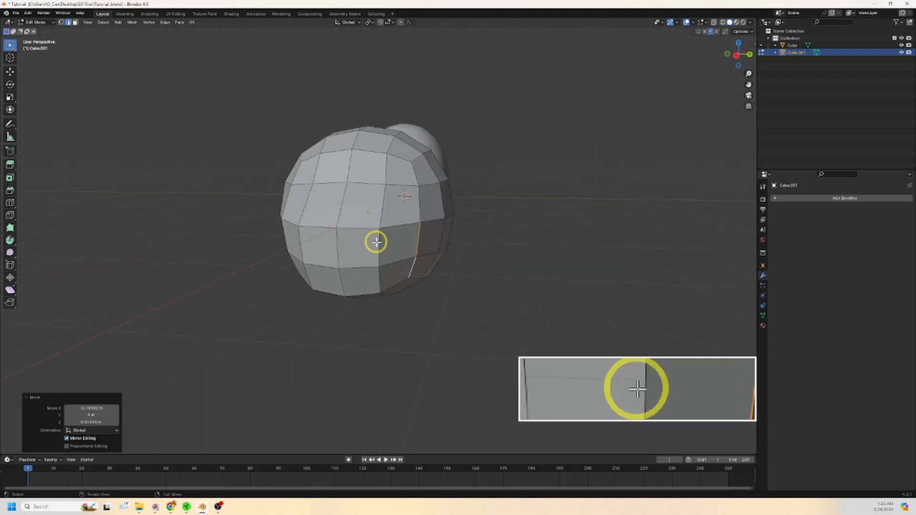
left_click(376, 263)
key("1")
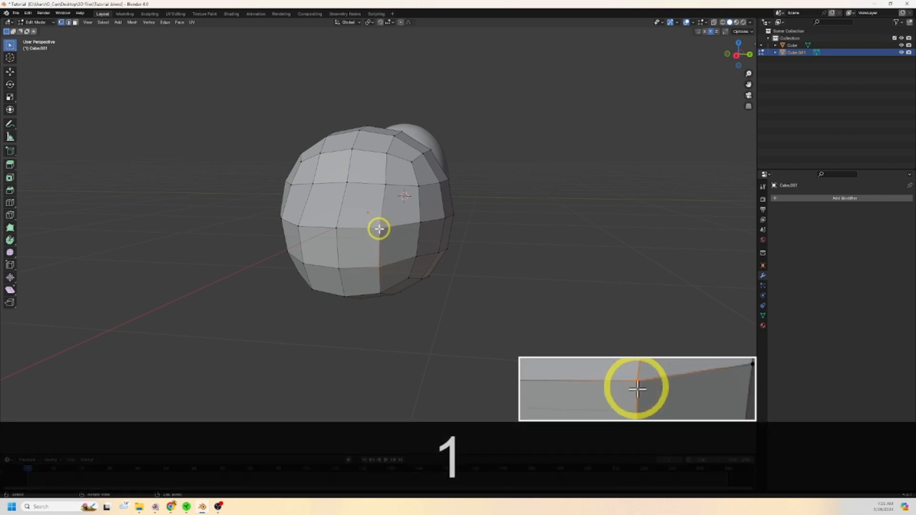
middle_click_drag(403, 243, 406, 237)
key("g")
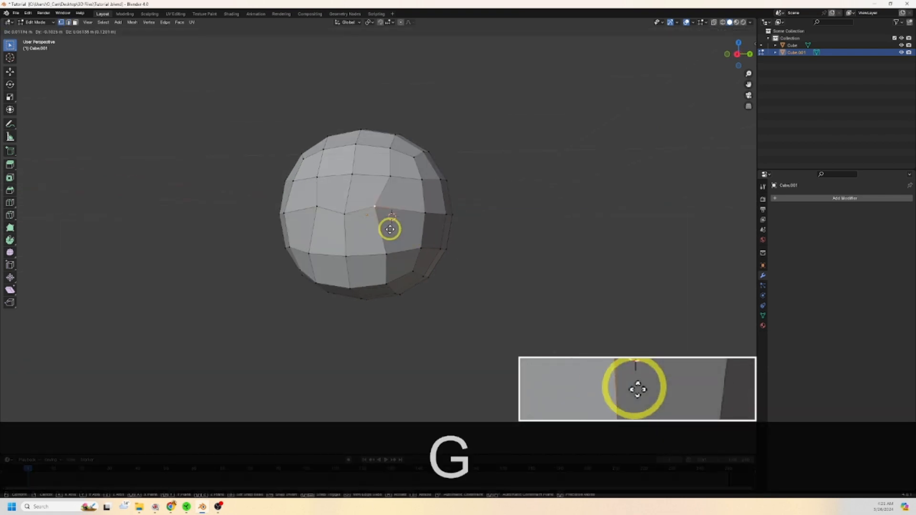
left_click(385, 233)
key("g")
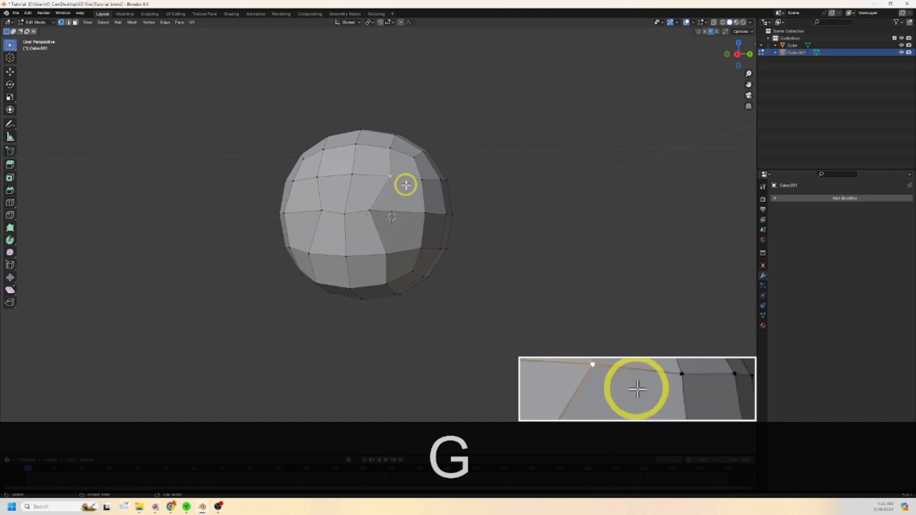
left_click(403, 147)
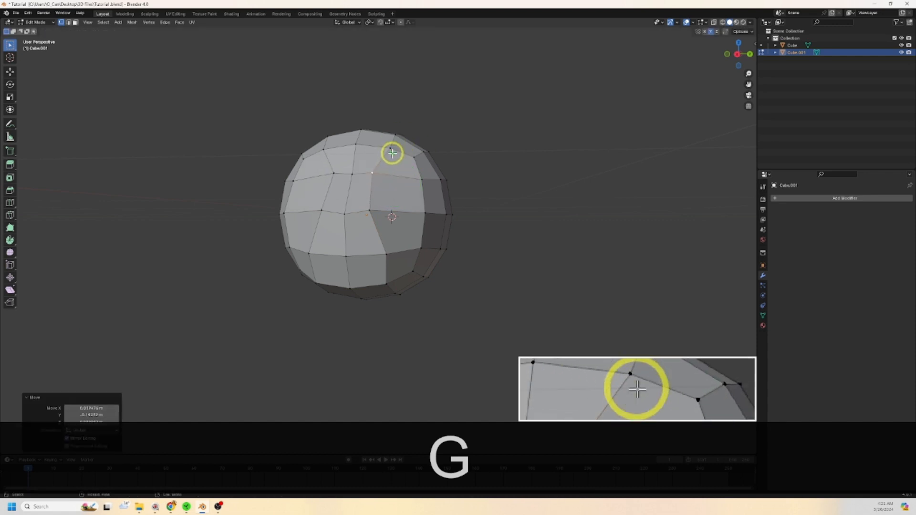
key("g")
left_click(381, 151)
Step: Select the vertex row across the upper forehead and move it forward about 0.15 m along X and upward
middle_click_drag(398, 157, 405, 228)
left_click(339, 133)
left_click(371, 173, "ctrl")
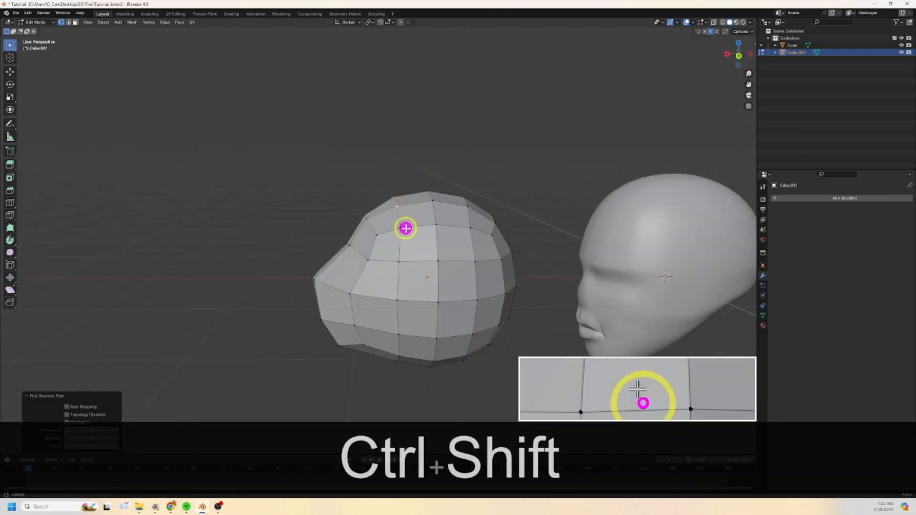
left_click(738, 55)
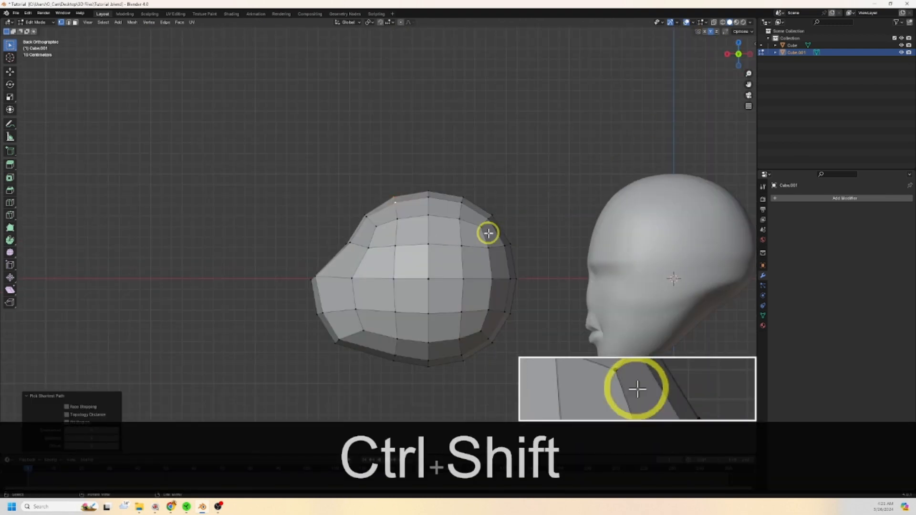
key("g")
left_click(470, 210)
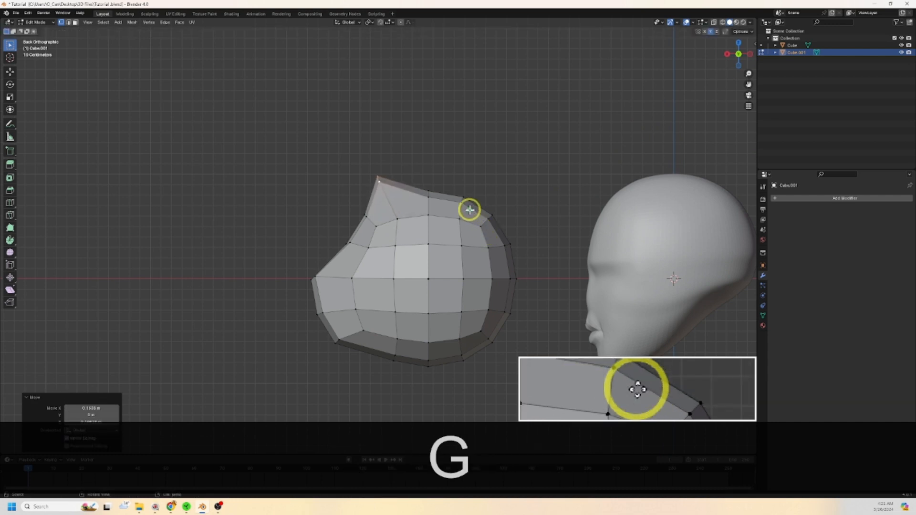
Step: Move the lower pair of side vertices above the protrusion inward about 0.17 m and the pair above it inward about 0.2 m
middle_click_drag(451, 227, 442, 252)
middle_click_drag(499, 268, 508, 265, "shift")
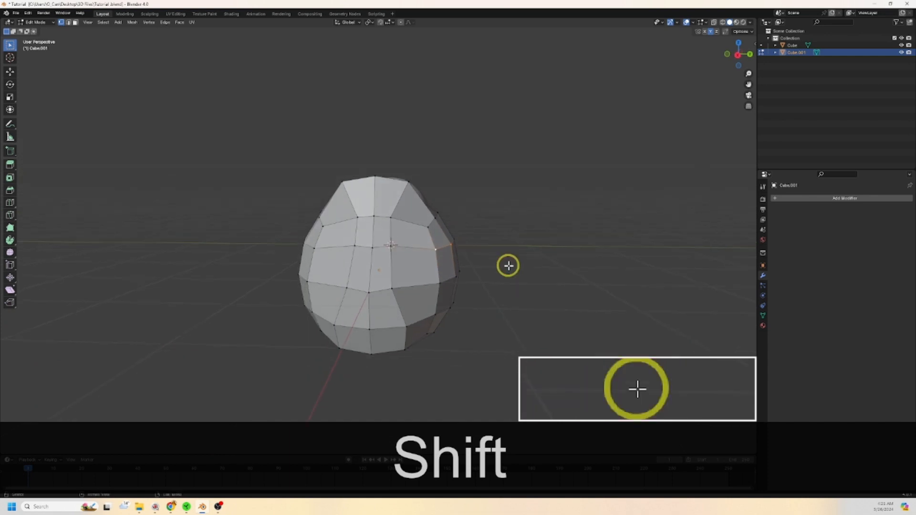
key("g")
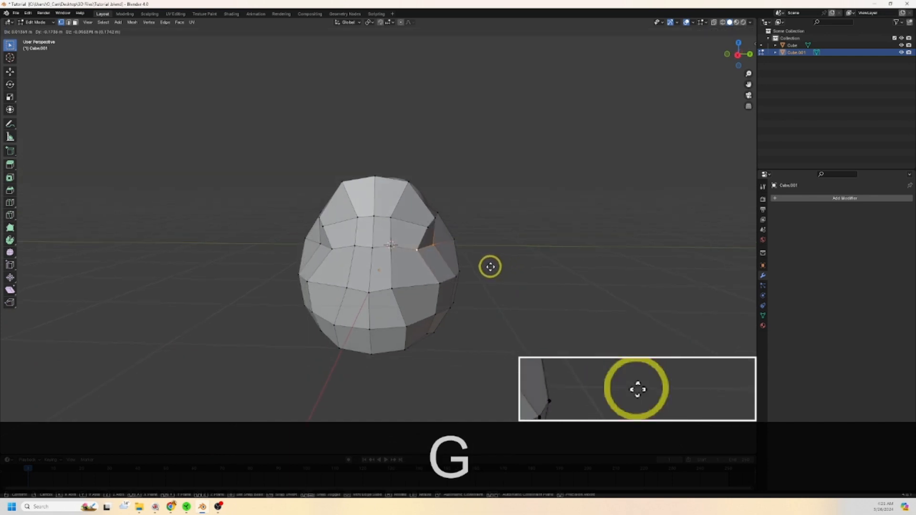
left_click(490, 266)
left_click(428, 227)
left_click(434, 217, "shift")
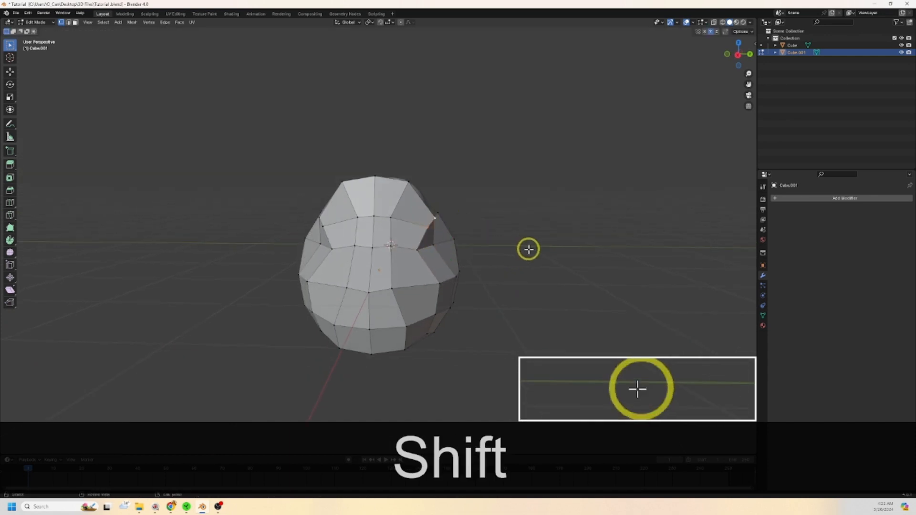
key("g")
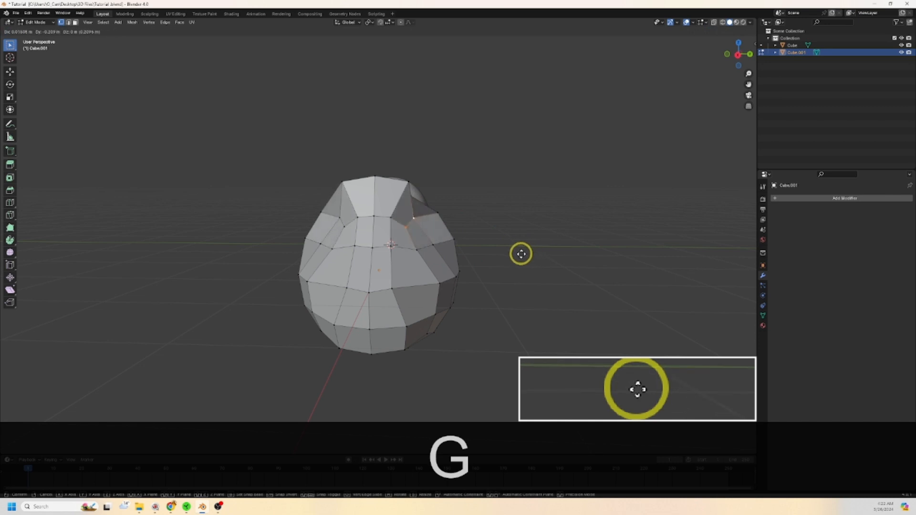
left_click(521, 255)
Step: Move the side vertex pair on the protrusion's upper edge inward about 0.22 m and the pair above it inward about 0.11 m
middle_click_drag(519, 258, 410, 252)
left_click(414, 284)
left_click(451, 285, "shift")
key("g")
left_click(492, 295)
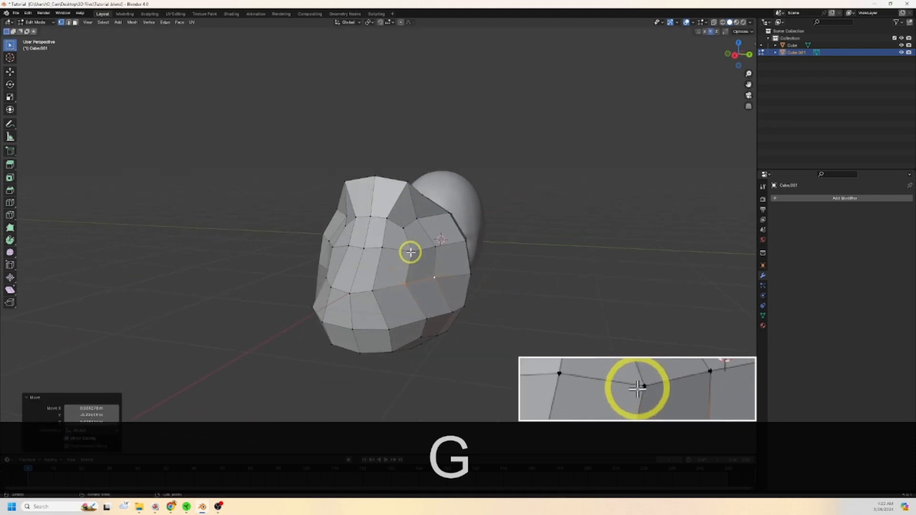
left_click(434, 247, "shift")
key("g")
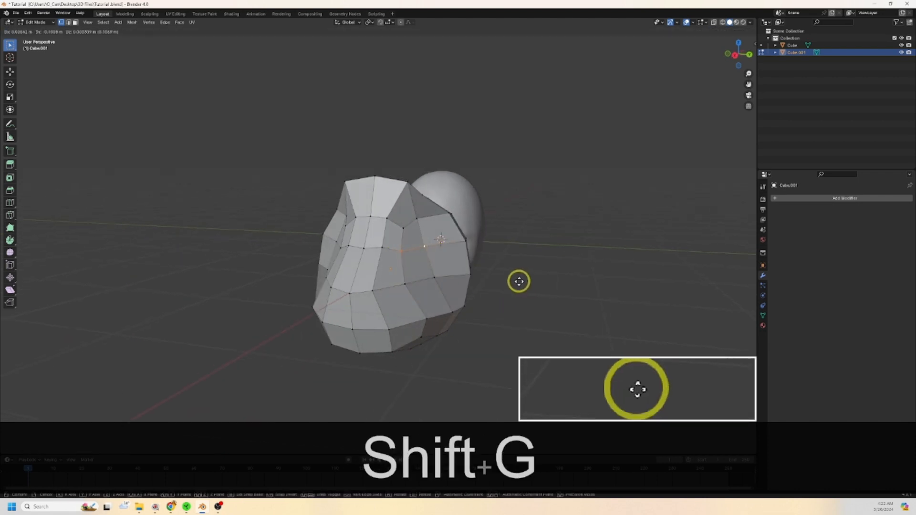
left_click(519, 281)
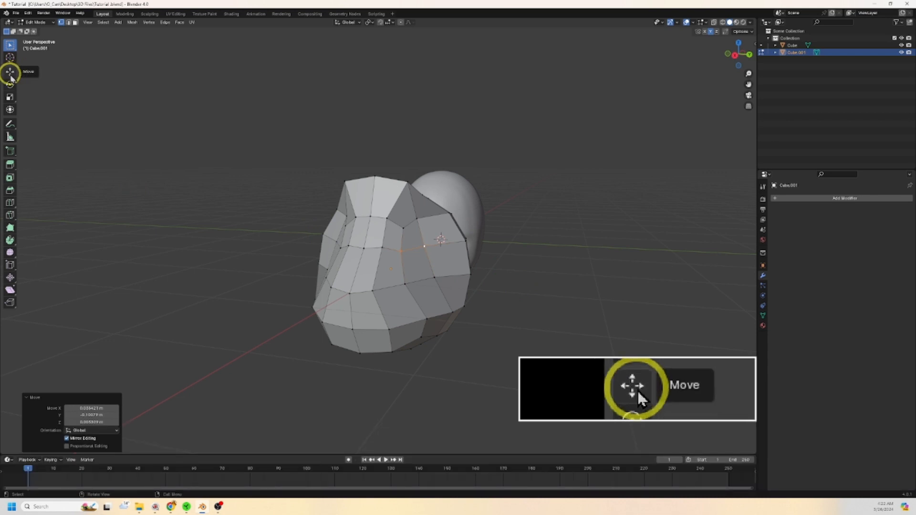
Step: Try pulling a side vertex outward with the Move tool's handles, undo the move, and return to the Select Box tool
left_click_drag(395, 262, 418, 264)
left_click(399, 250)
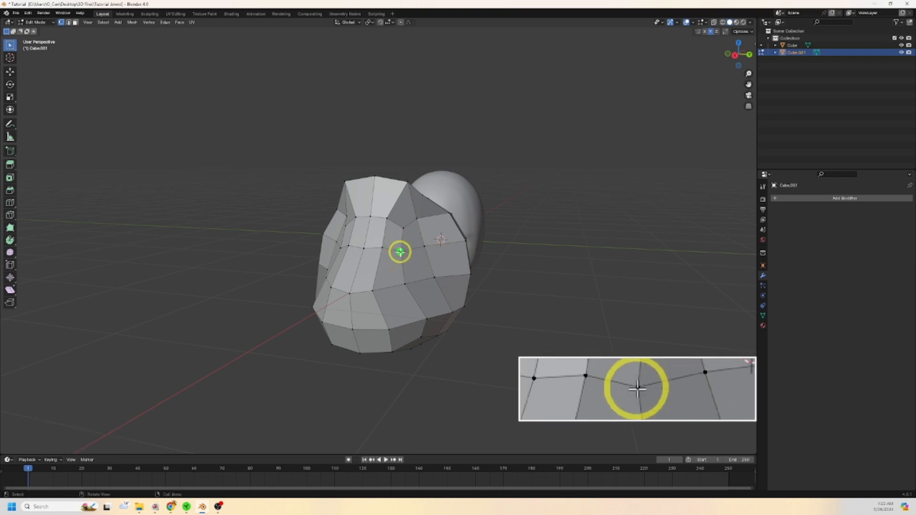
left_click(10, 71)
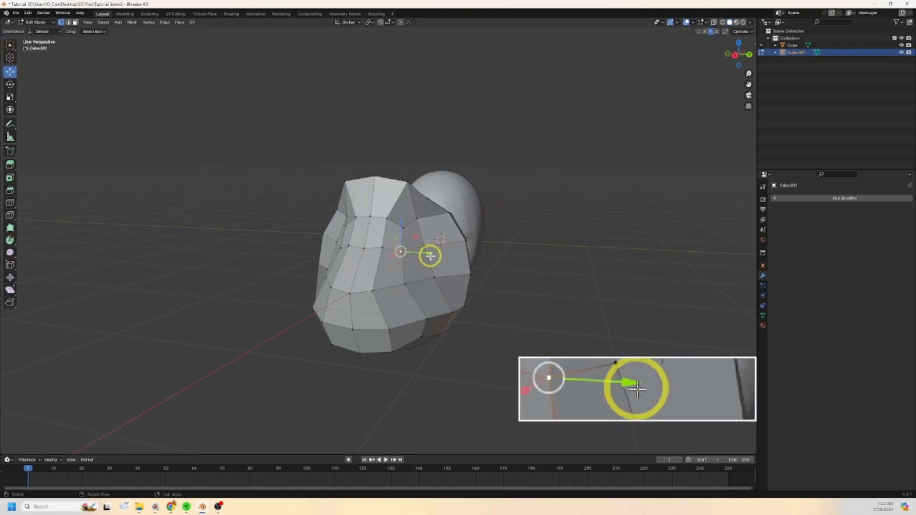
left_click_drag(420, 254, 541, 255)
left_click(455, 252)
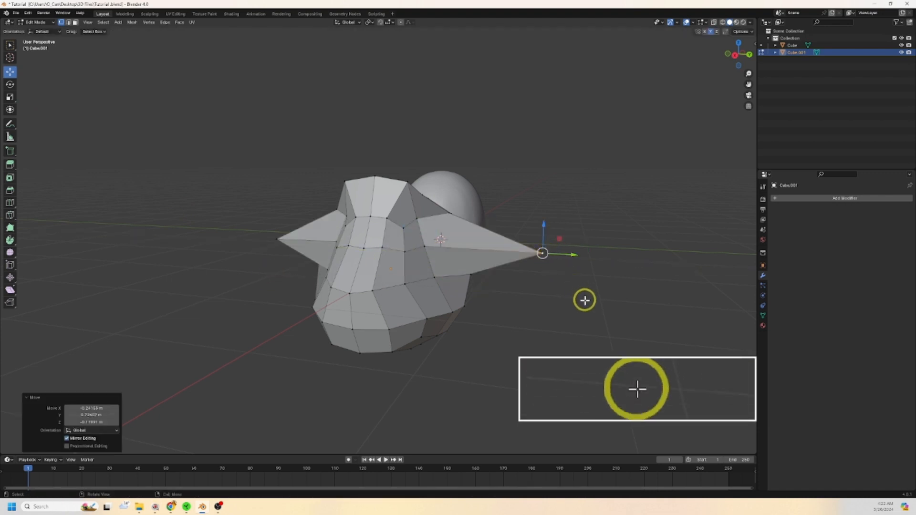
mouse_move(509, 302)
middle_mouse_down()
mouse_move(534, 307)
mouse_move(514, 304)
middle_mouse_up()
key("ctrl")
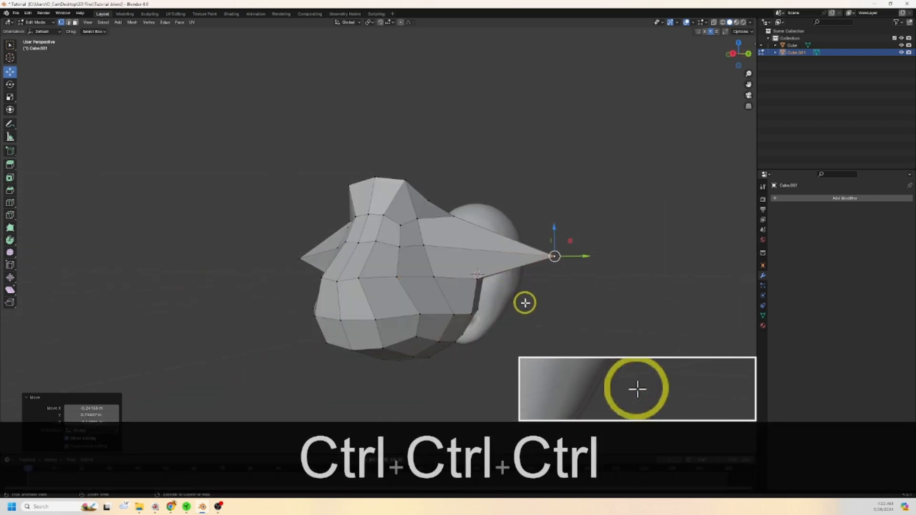
key("ctrl+z")
middle_click_drag(522, 300, 445, 253)
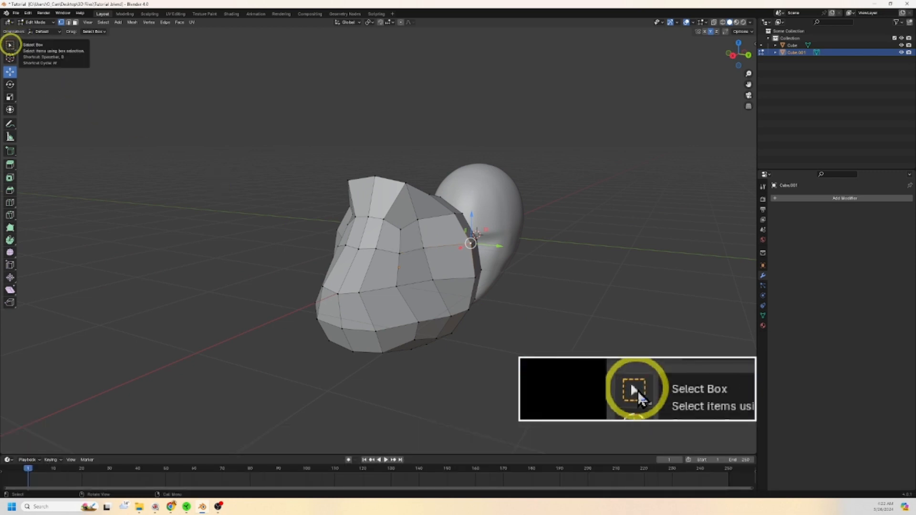
left_click(10, 46)
Step: Move the outer side vertex at eye level inward about 0.2 m and the inner eye-level vertex inward about 0.12 m
mouse_move(525, 278)
middle_mouse_down()
mouse_move(554, 264)
mouse_move(491, 299)
mouse_move(533, 270)
middle_mouse_up()
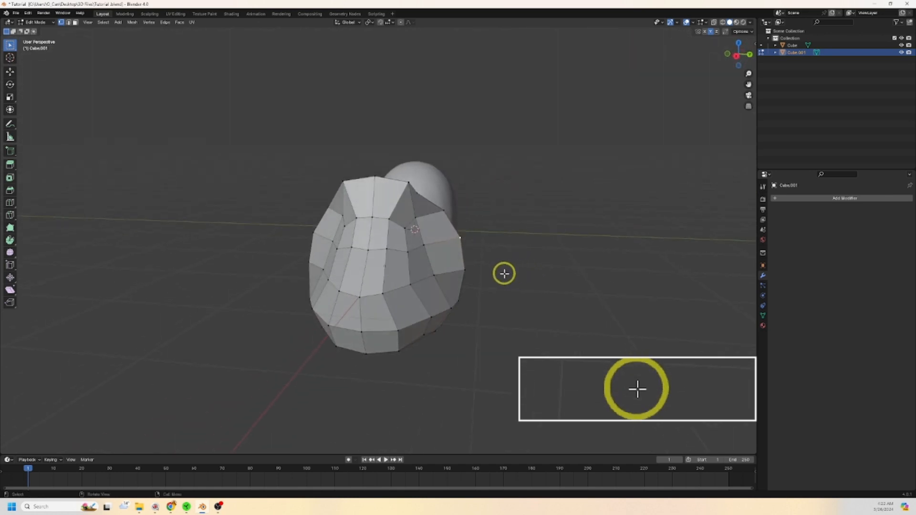
key("g")
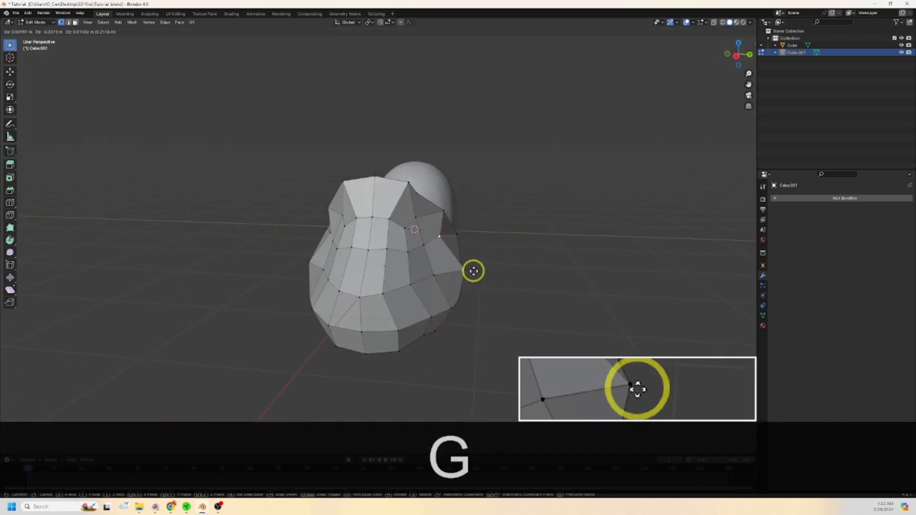
left_click(471, 272)
middle_click_drag(471, 271, 493, 284)
left_click(410, 253)
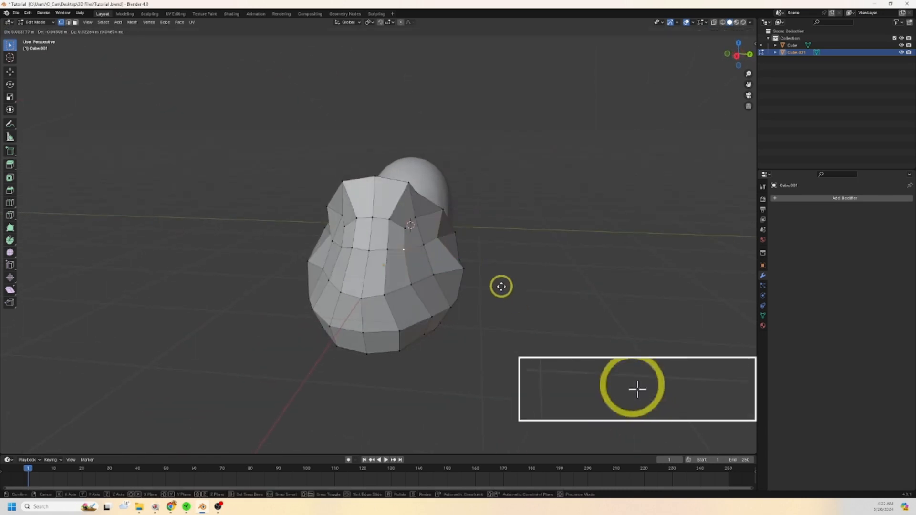
key("g")
left_click(495, 286)
Step: Move the inner eye-level vertex backward into the head, and shift the vertex above it slightly back and up
middle_click_drag(494, 287, 443, 279)
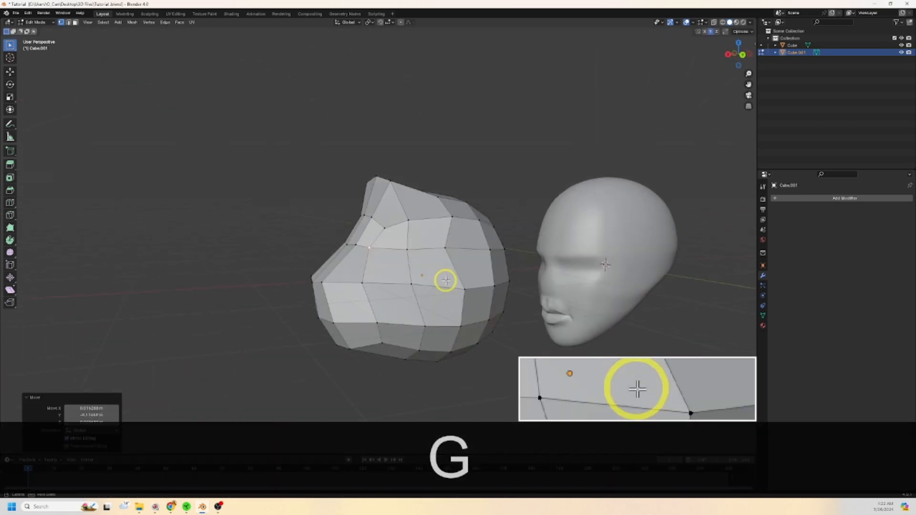
middle_click_drag(388, 292, 424, 257, "shift")
middle_click_drag(443, 301, 413, 316)
key("g")
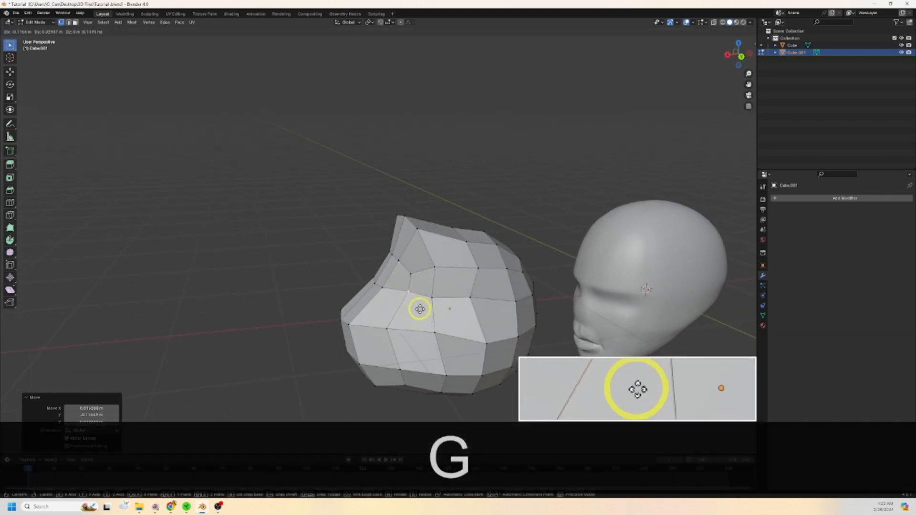
left_click(415, 276)
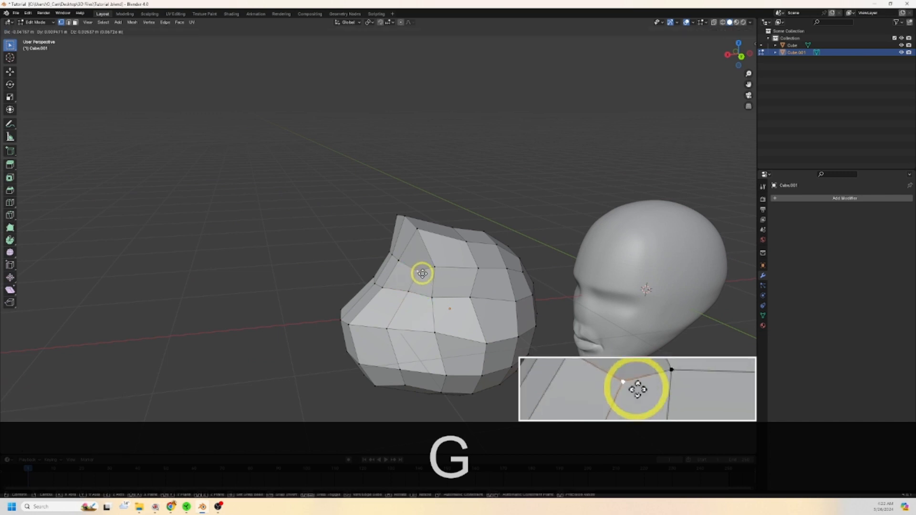
left_click(422, 271)
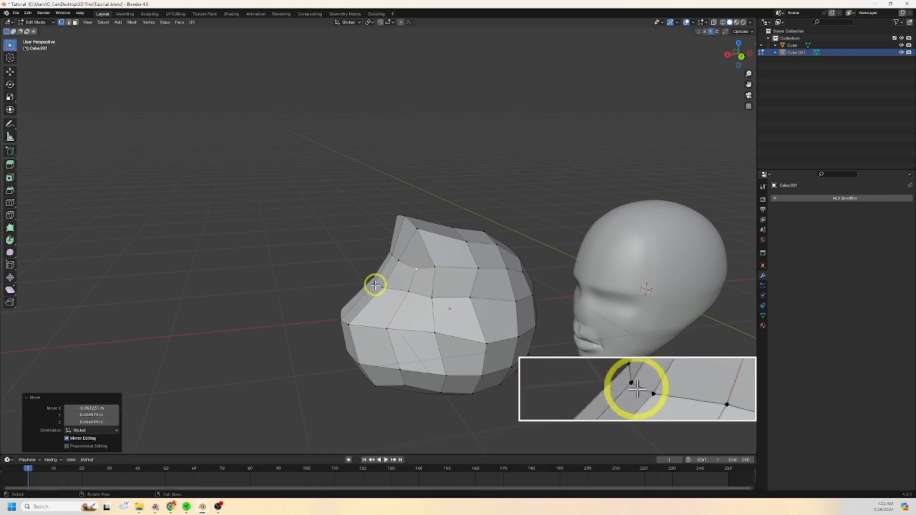
Step: Shift the front vertex pair above the protrusion slightly back, and move the pair above it about 0.07 m back into the head
left_click(380, 285)
left_click(392, 285, "shift")
key("g")
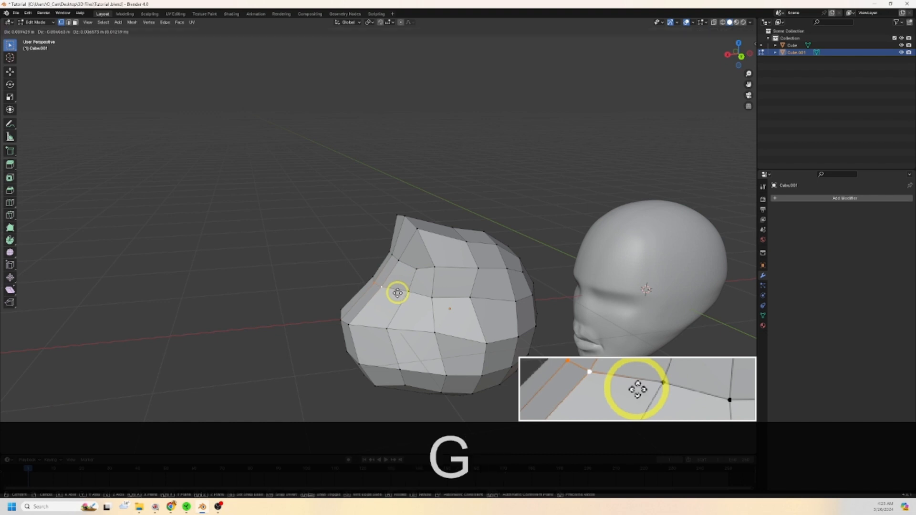
left_click(392, 291)
left_click(394, 256, "shift")
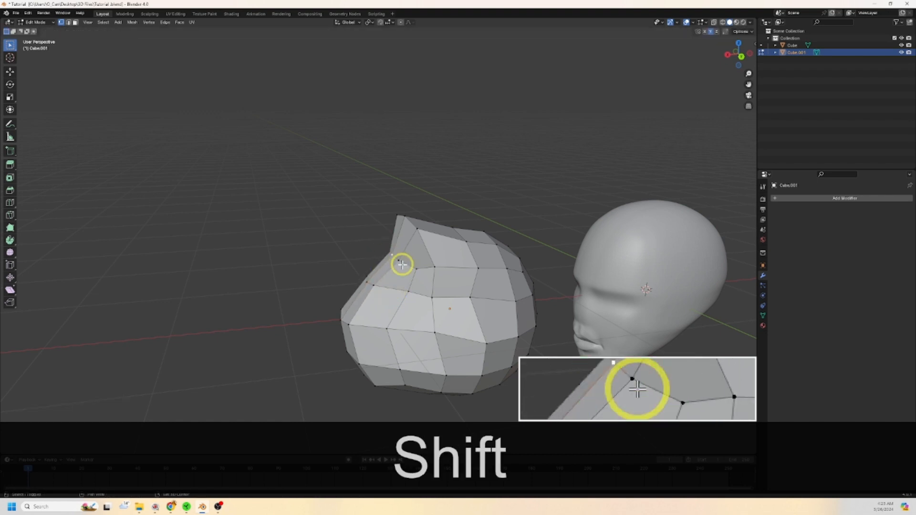
key("g")
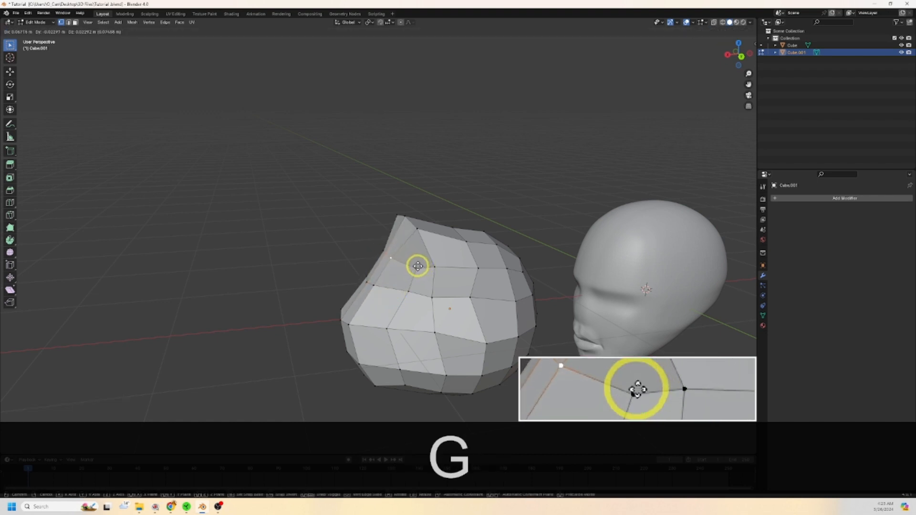
left_click(417, 266)
Step: Move the vertex pair at the top front of the forehead, and reposition the side vertex just behind it
middle_click_drag(418, 266, 344, 260)
left_click(403, 216)
left_click(426, 224, "shift")
key("g")
left_click(429, 245)
left_click(460, 262)
key("g")
left_click(437, 247)
Step: Raise the top vertices behind the forehead's front edge by about 0.27 m
left_click(447, 236)
middle_click_drag(448, 238, 476, 262)
scroll(453, 264, "up", 1)
left_click(461, 252, "shift")
key("g")
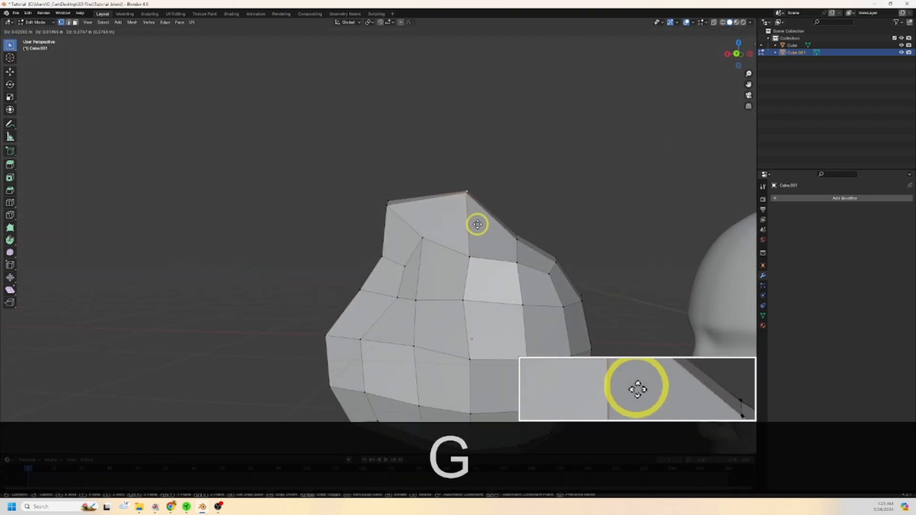
left_click(407, 196)
Step: Move the top front corner vertex inward about 0.12 m, and pull the side vertex below it up and inward about 0.45 m
middle_click_drag(487, 259, 548, 266)
key("g")
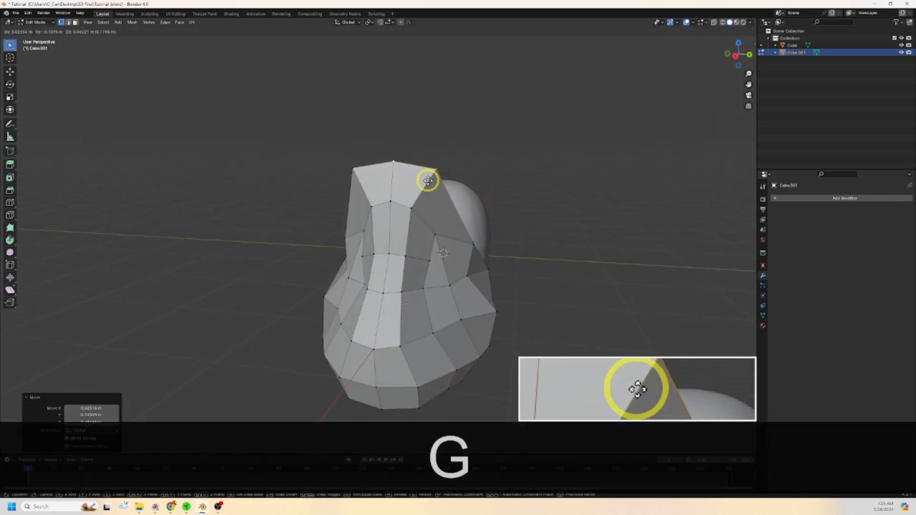
left_click(424, 180)
middle_click_drag(471, 239, 511, 271)
key("g")
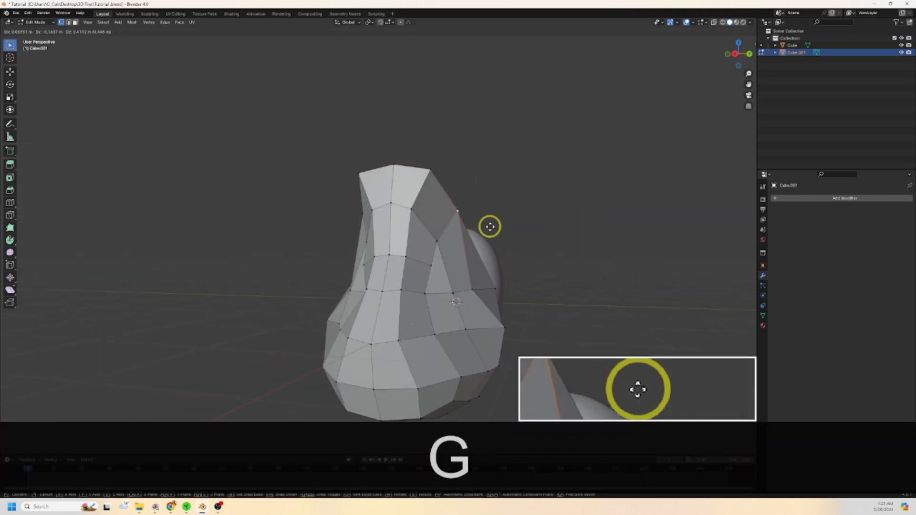
left_click(491, 223)
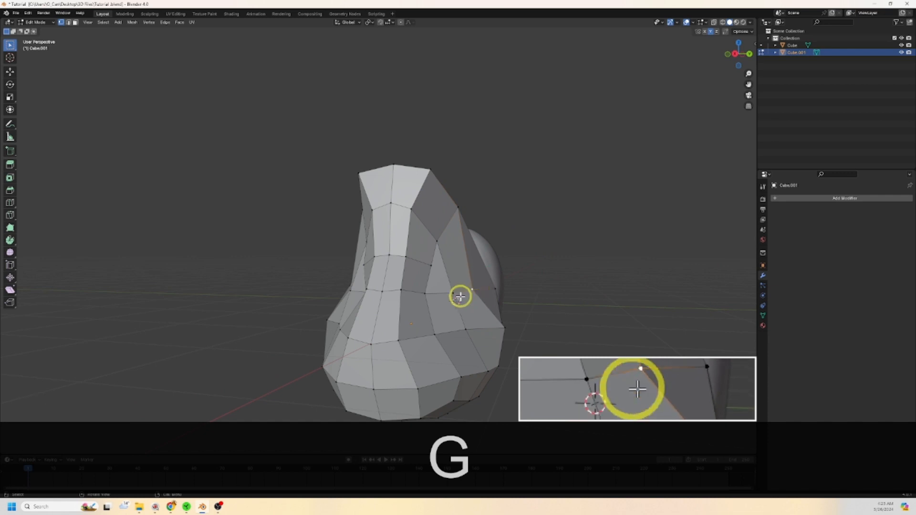
Step: Reposition the mirrored side vertices around the cheek and outer eye to smooth the head's side outline
key("g")
left_click(481, 280)
key("g")
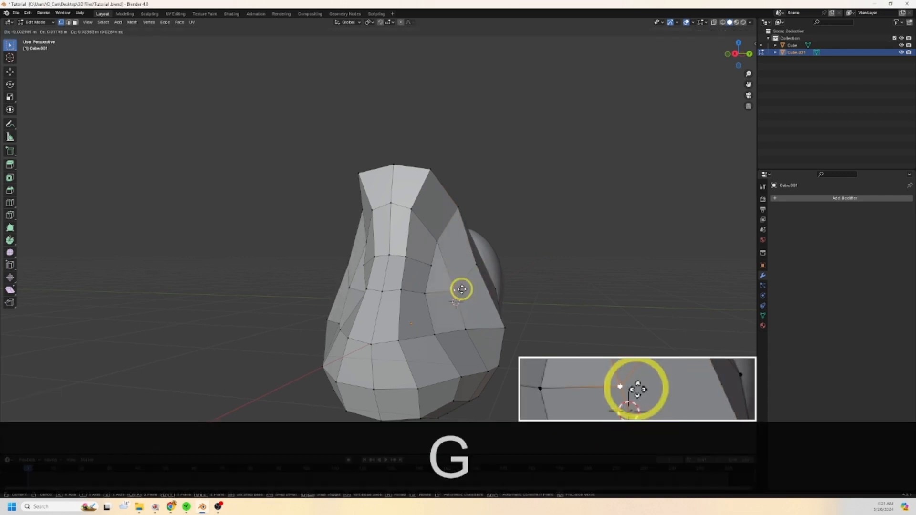
left_click(467, 281)
mouse_move(481, 285)
middle_mouse_down()
mouse_move(436, 285)
mouse_move(435, 297)
mouse_move(539, 306)
mouse_move(476, 303)
mouse_move(491, 290)
middle_mouse_up()
key("g")
left_click(451, 283)
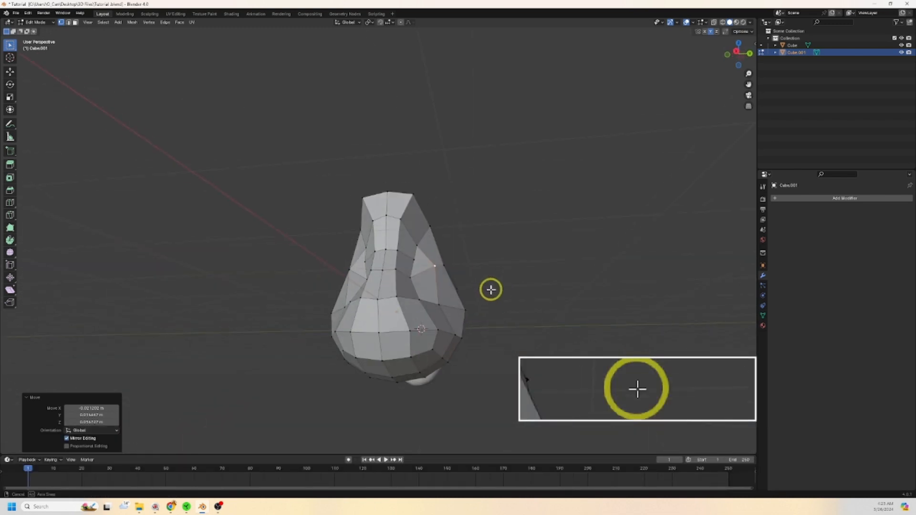
Step: Move the mirrored lower front vertices beneath the protrusion inward and up about 0.19 m, and adjust their position once more
middle_click_drag(409, 370, 410, 313, "shift")
left_click(382, 322, "shift")
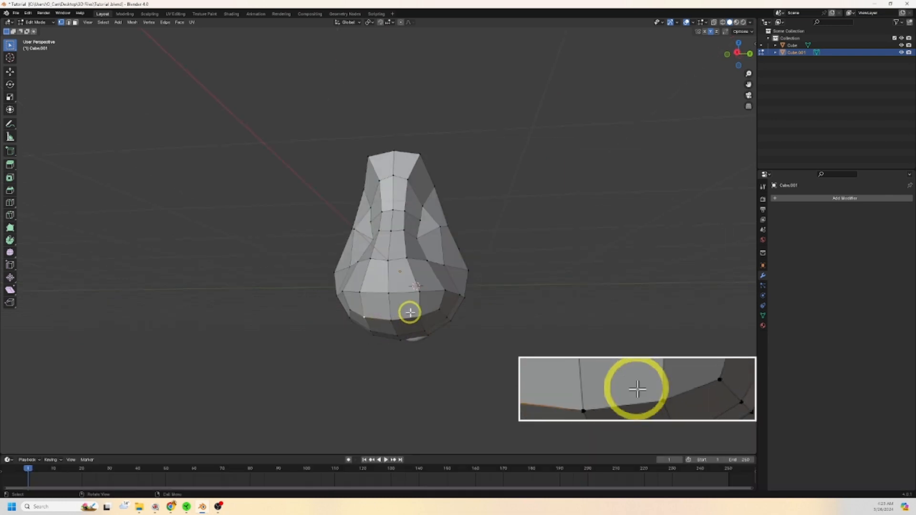
key("g")
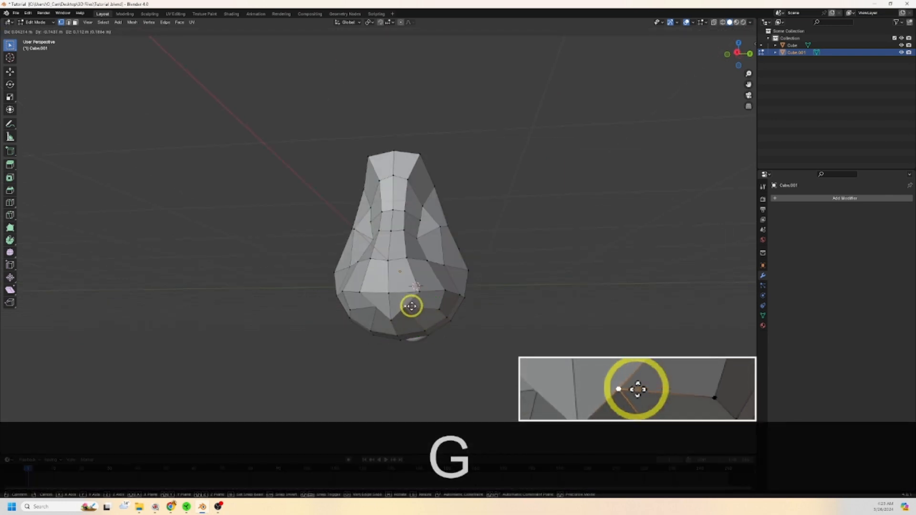
left_click(412, 306)
middle_click_drag(410, 305, 412, 333)
key("g")
left_click(415, 323)
Step: Move the selected underside vertices forward and up about 0.22 m, and shift the lowest front centre vertex up about 0.08 m
left_click(404, 330, "shift")
left_click(435, 320, "shift")
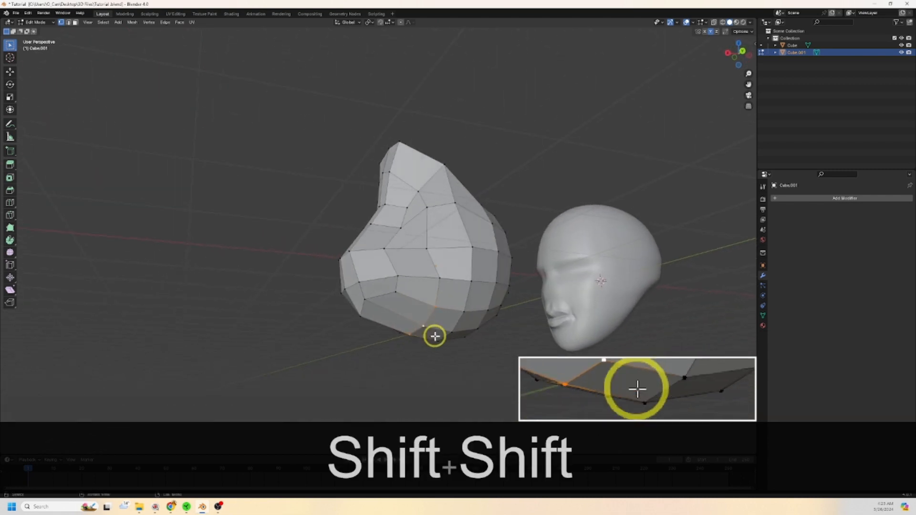
key("g")
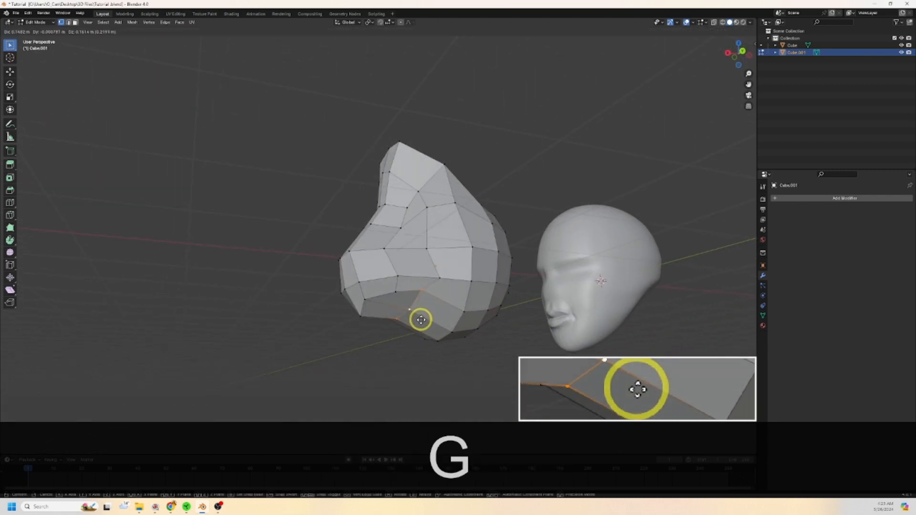
left_click(441, 327)
middle_click_drag(441, 327, 409, 262)
key("g")
left_click(372, 307)
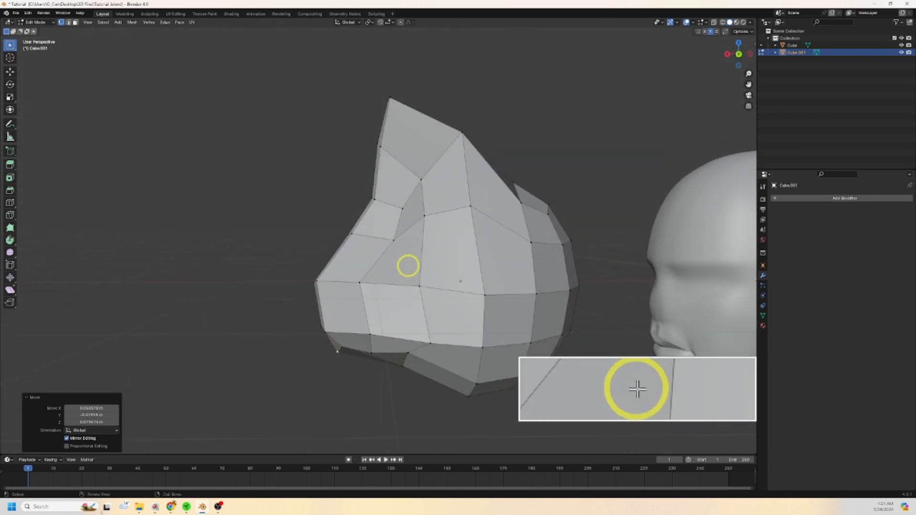
Step: Knife a diagonal edge from the inner eye vertex to the cheek vertex on both sides, and return to the Select Box tool
middle_click_drag(416, 280, 443, 264)
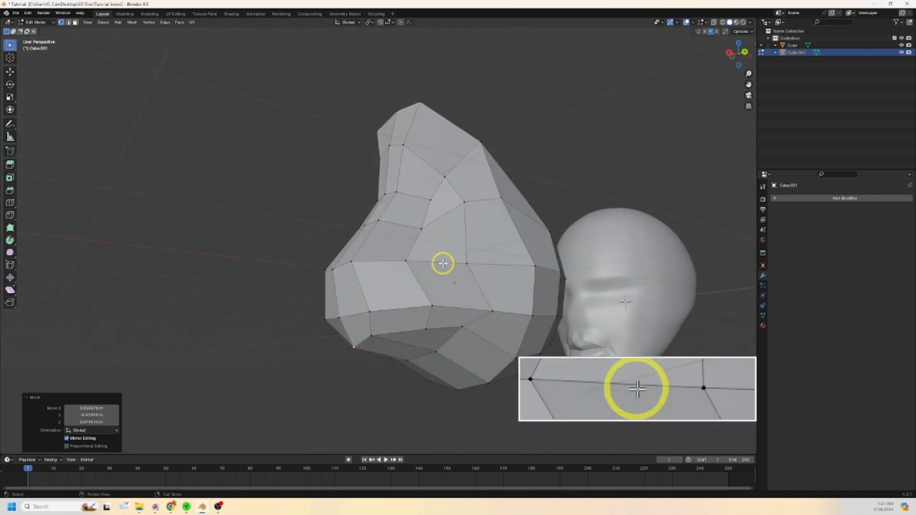
left_click(10, 215)
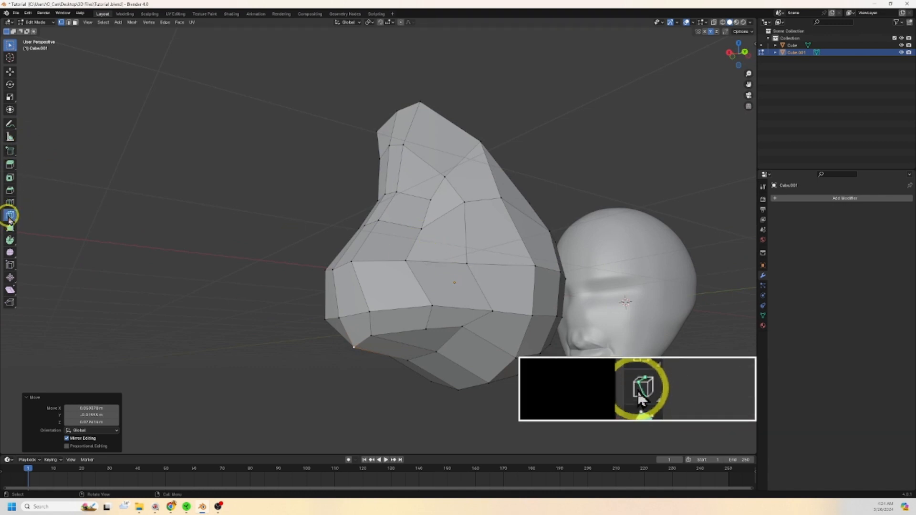
left_click(467, 263)
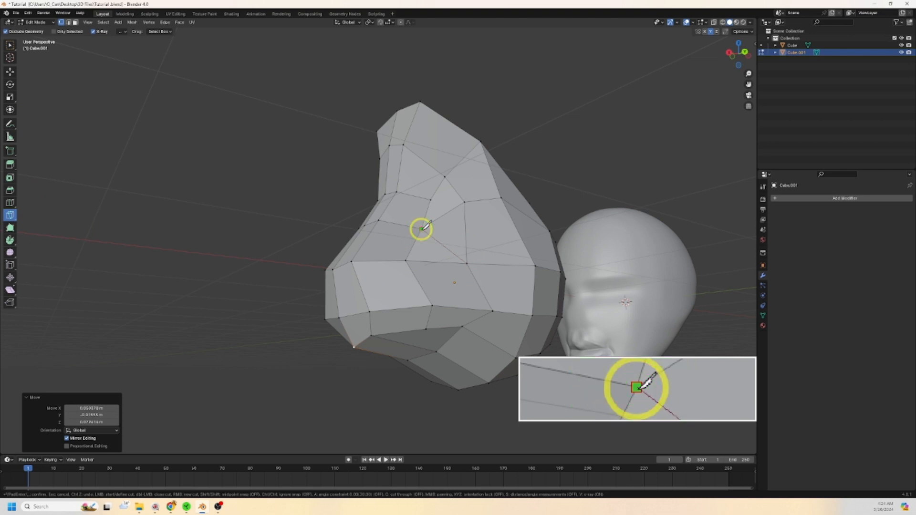
left_click(421, 229)
key("Return")
middle_click_drag(421, 229, 472, 276)
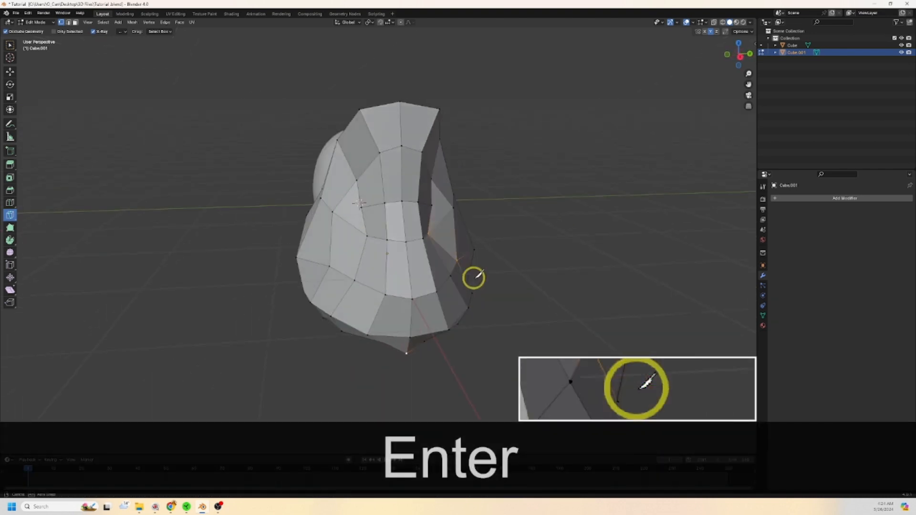
left_click(367, 236)
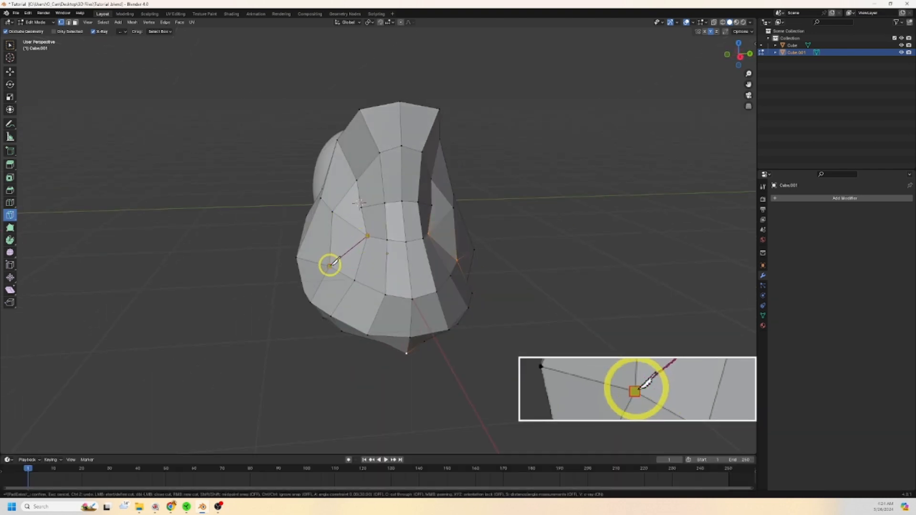
left_click(330, 266)
key("Return")
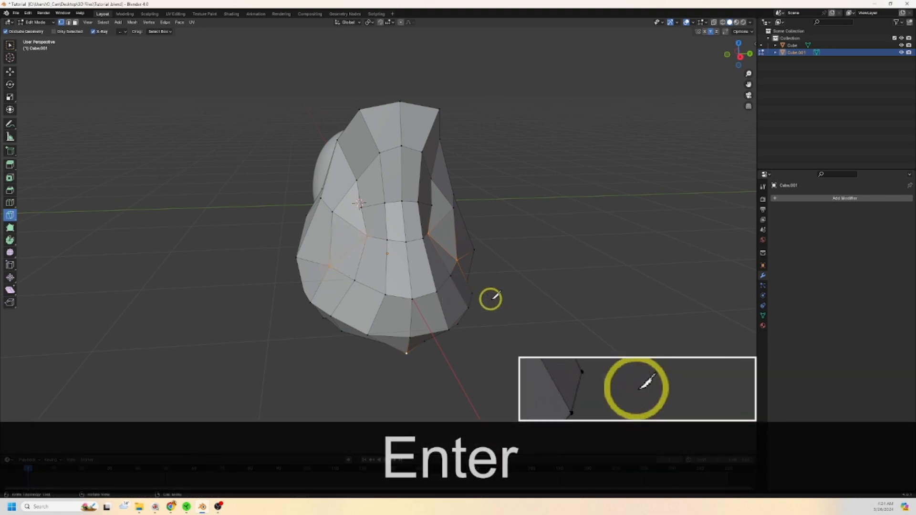
middle_click_drag(489, 300, 423, 286)
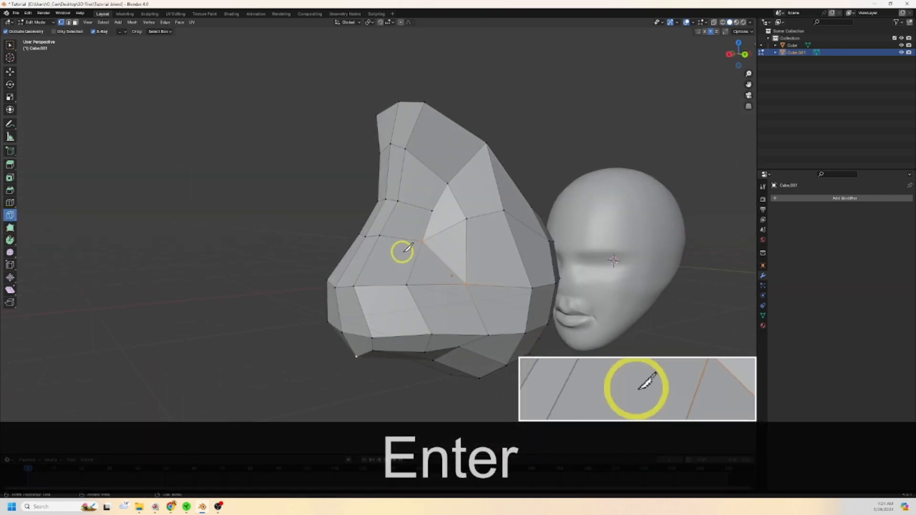
middle_click_drag(401, 249, 485, 250)
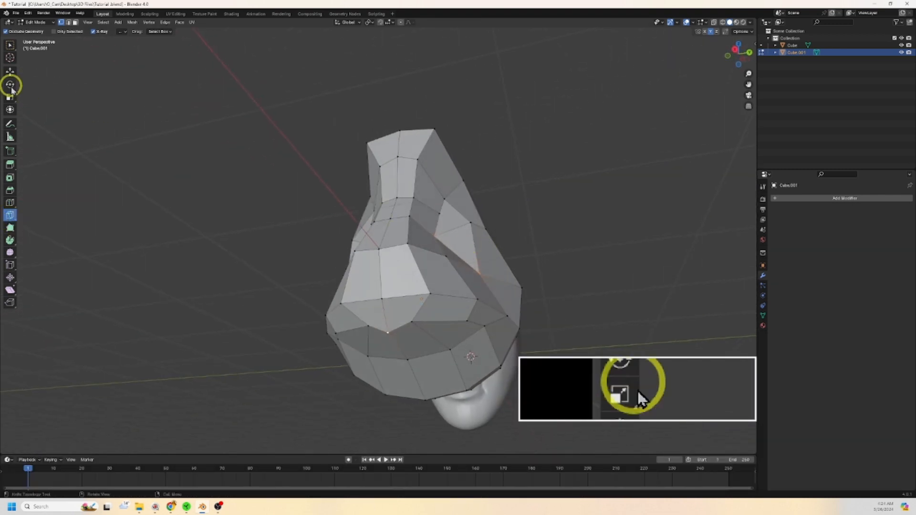
left_click(13, 46)
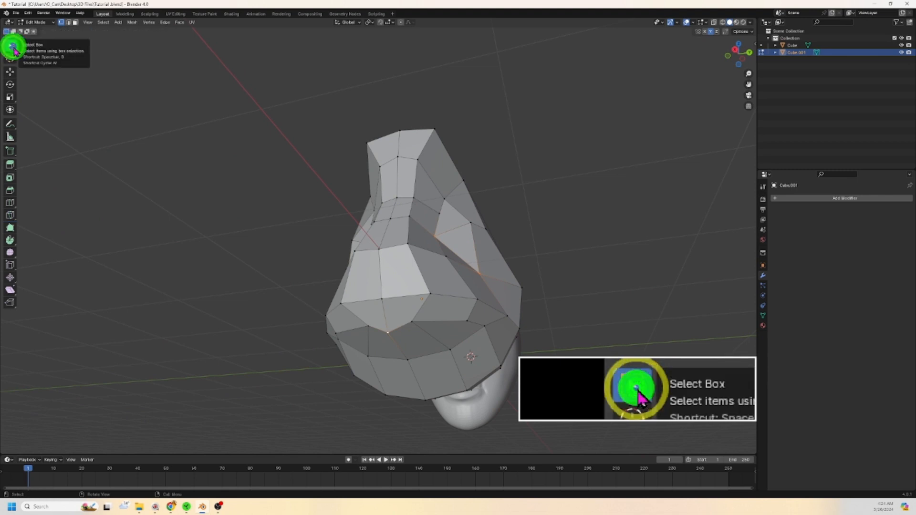
Step: Switch between the face, vertex and edge selection modes to demonstrate them on the head mesh
left_click(75, 23)
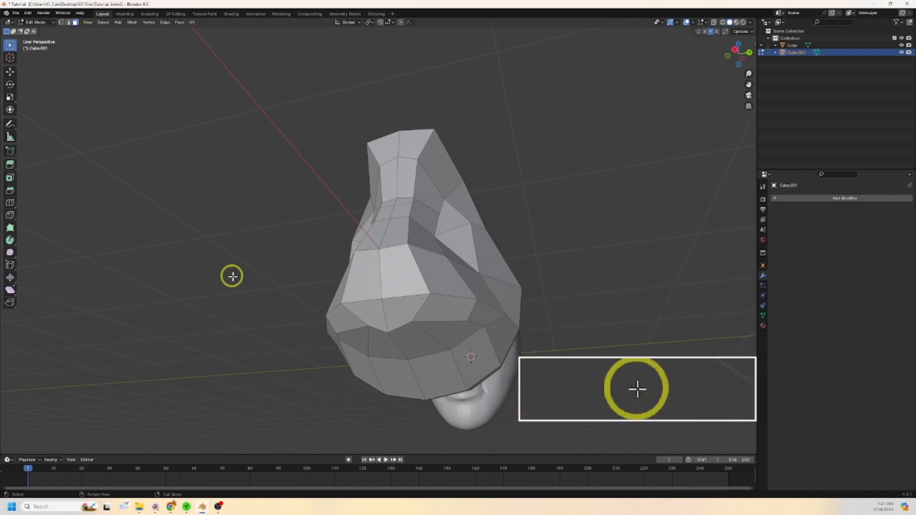
key("1")
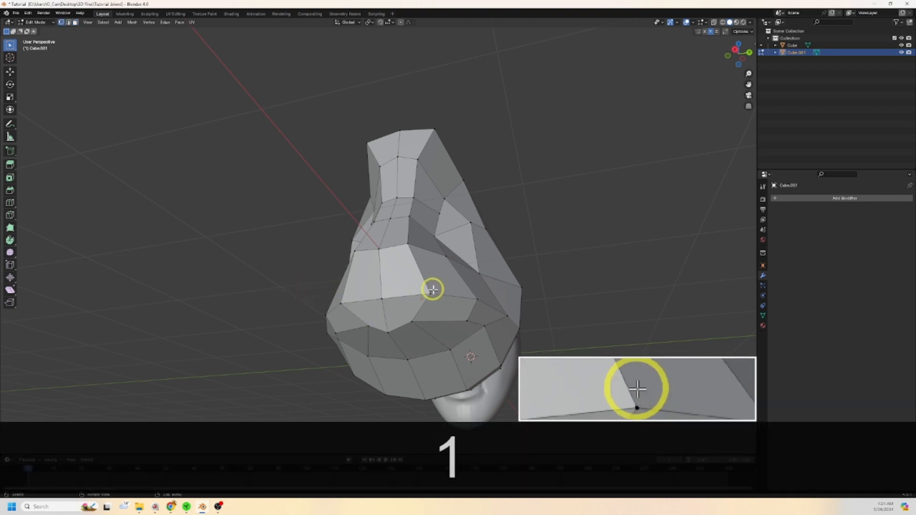
middle_click_drag(454, 319, 399, 276)
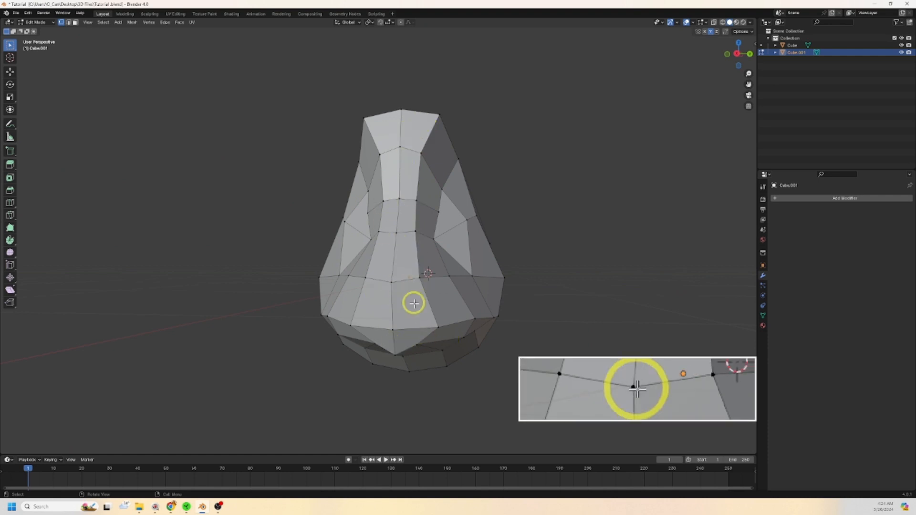
middle_click_drag(467, 298, 465, 276)
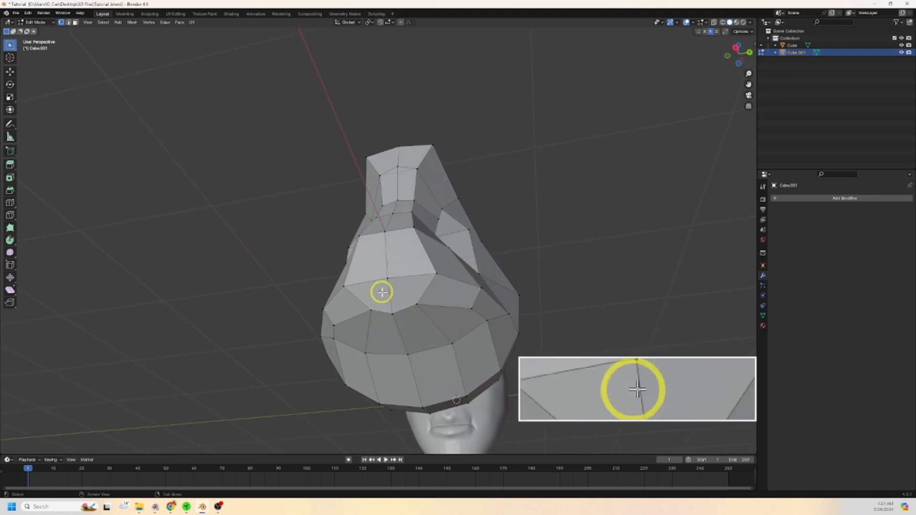
key("1")
key("2")
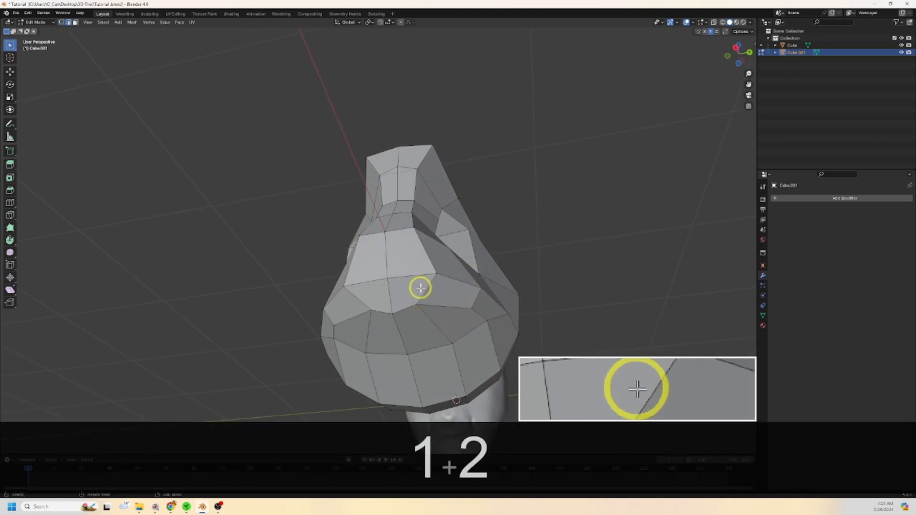
key("1")
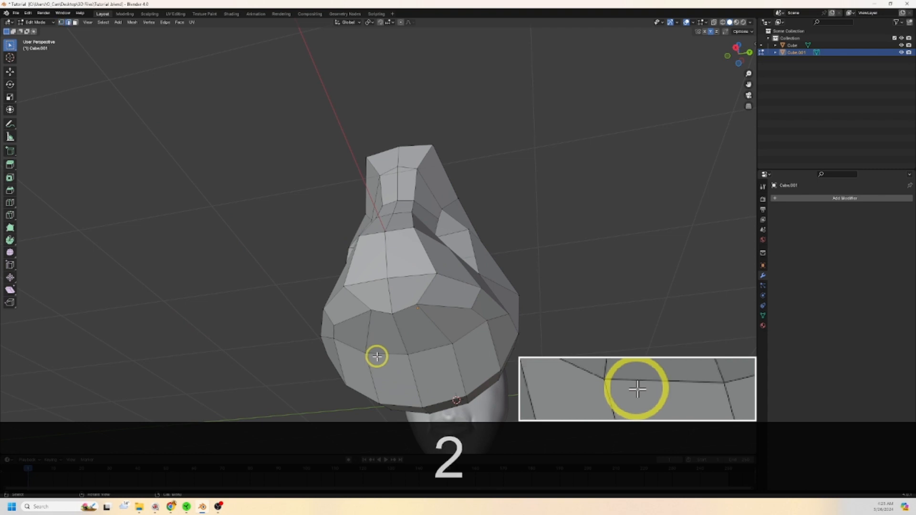
Step: Select an underside edge, a single underside face, and two adjacent underside faces to demonstrate edge and face selection
left_click(388, 355)
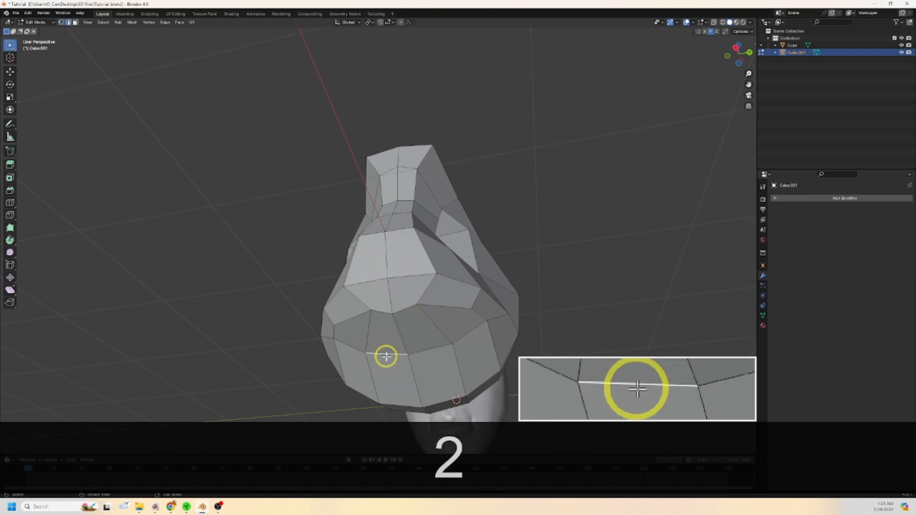
key("3")
left_click(388, 343)
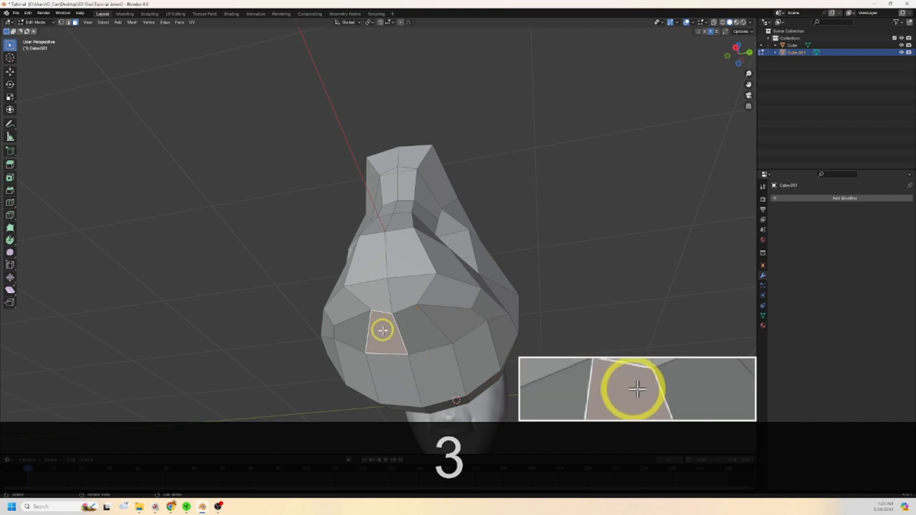
middle_click_drag(458, 317, 435, 330)
left_click(441, 327)
left_click(454, 321, "shift")
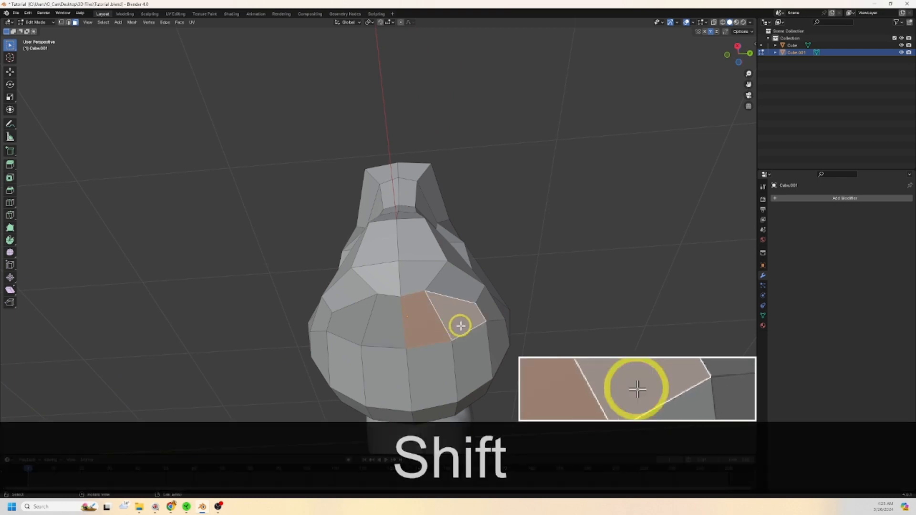
middle_click_drag(539, 253, 482, 310)
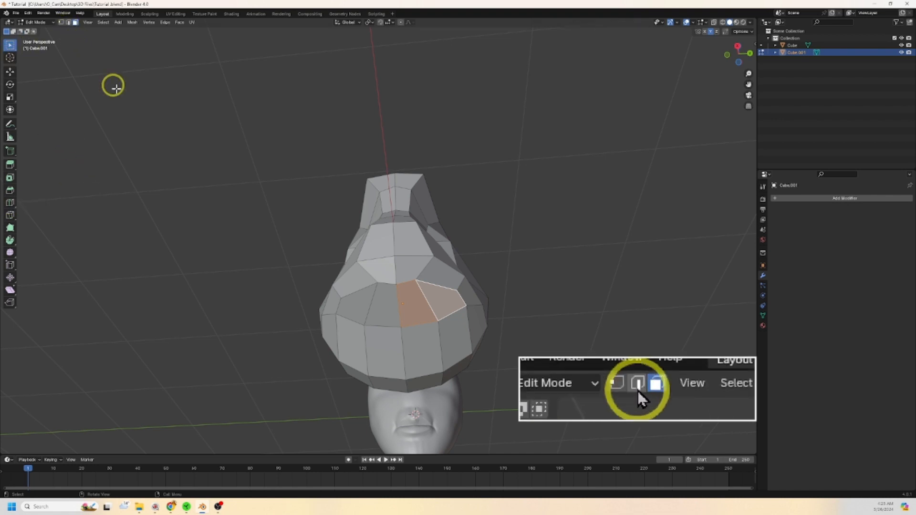
Step: Switch to edge selection and select the edge loop along the head's centre line
key("2")
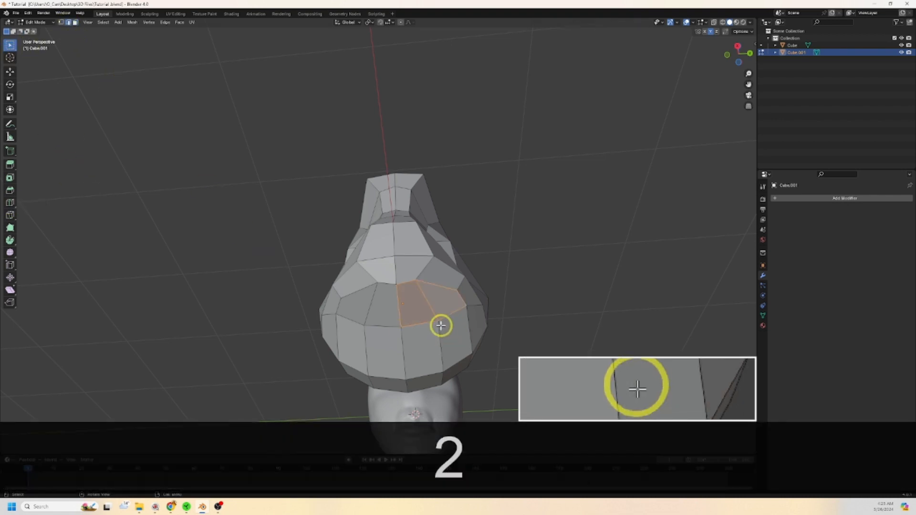
left_click(400, 307, "alt")
middle_click_drag(400, 306, 431, 317, "alt")
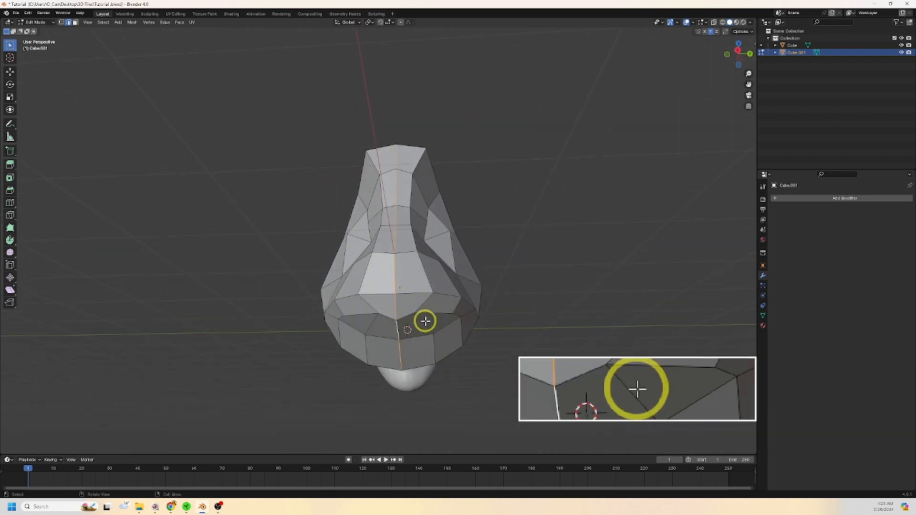
Step: Bevel the selected centre-line edge loop into a narrow strip with 2 segments
key("ctrl+b")
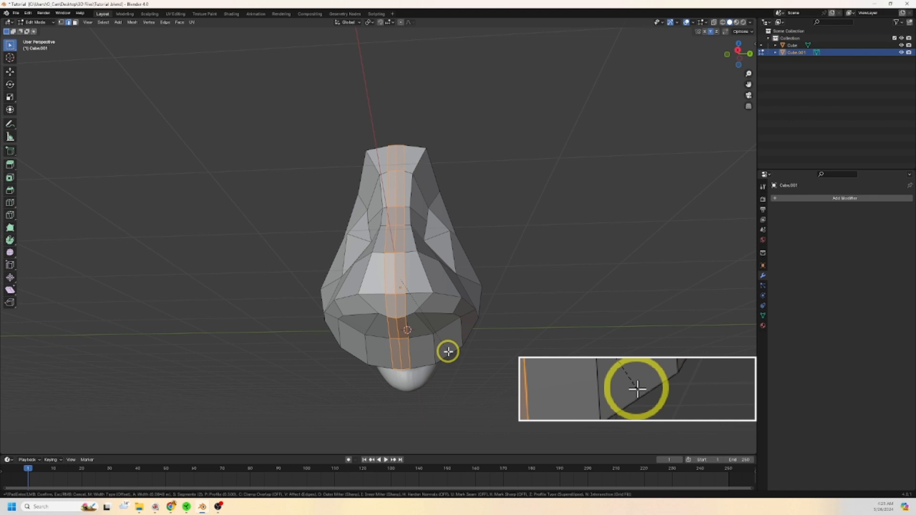
left_click(448, 351)
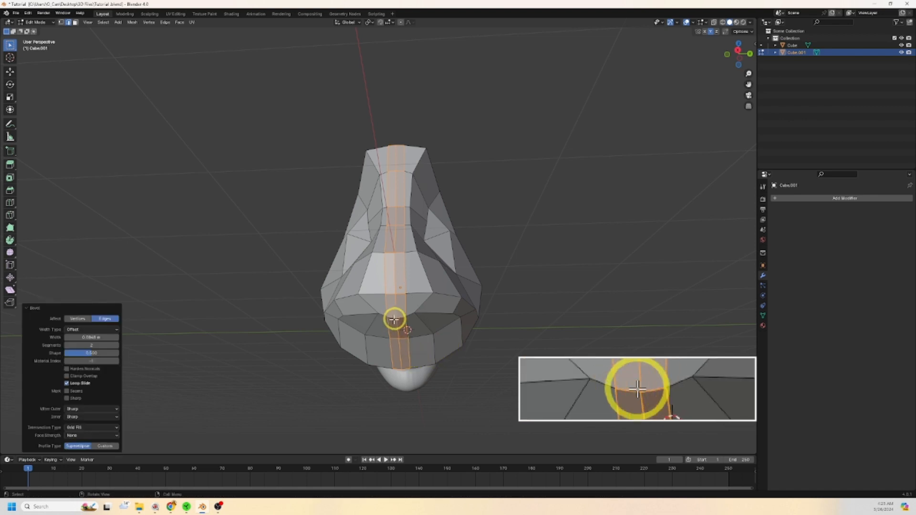
middle_click_drag(412, 340, 467, 309)
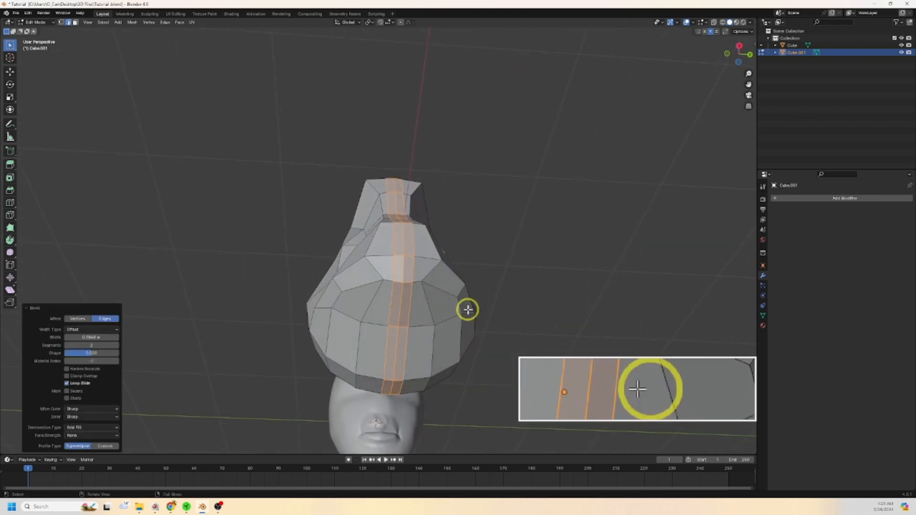
Step: Select the two underside nostril faces on each side of the centre strip and inset them by about 0.1 m
left_click(363, 304)
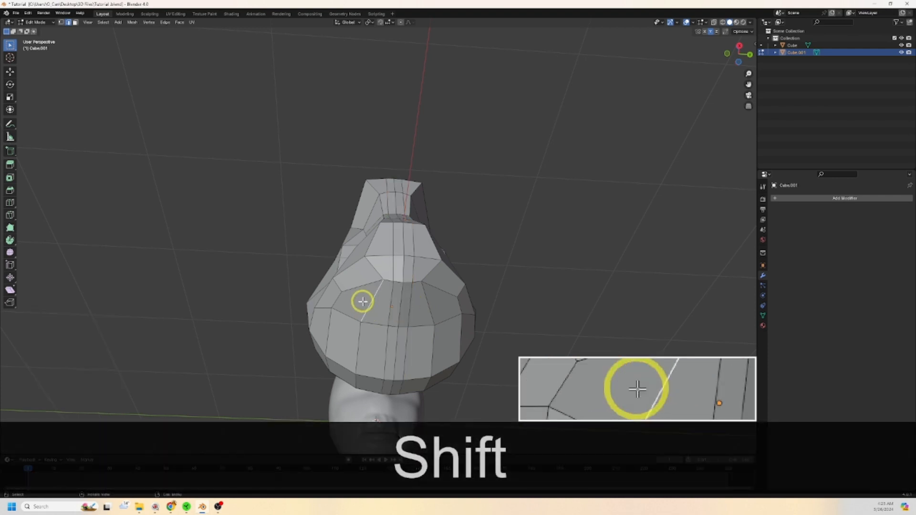
key("3")
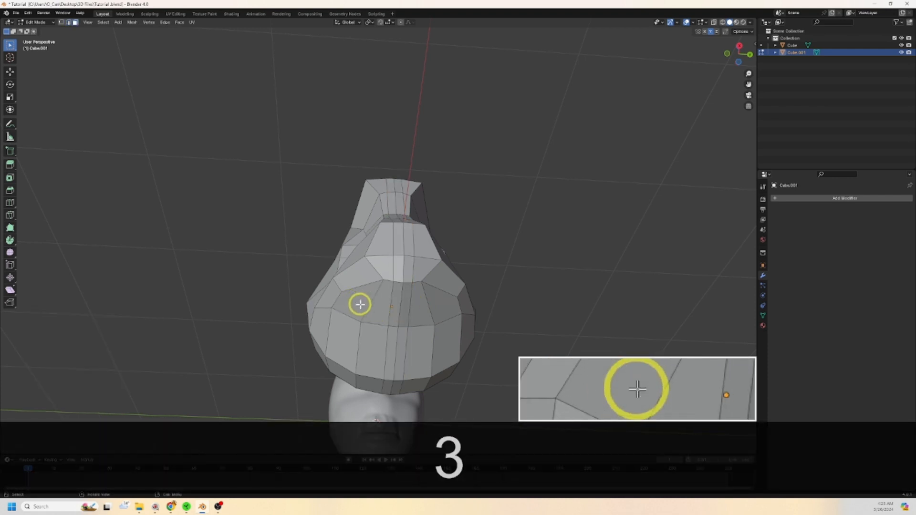
left_click(373, 305, "shift")
middle_click_drag(444, 307, 476, 324)
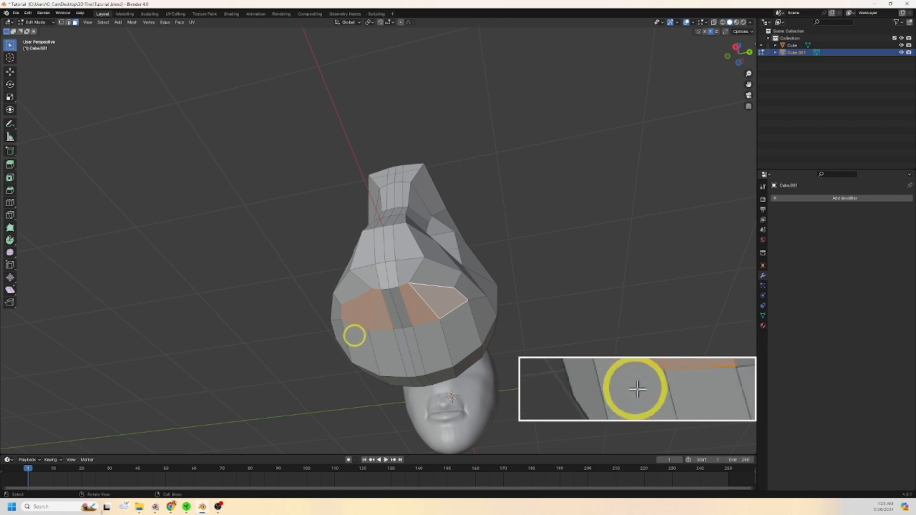
left_click(356, 316)
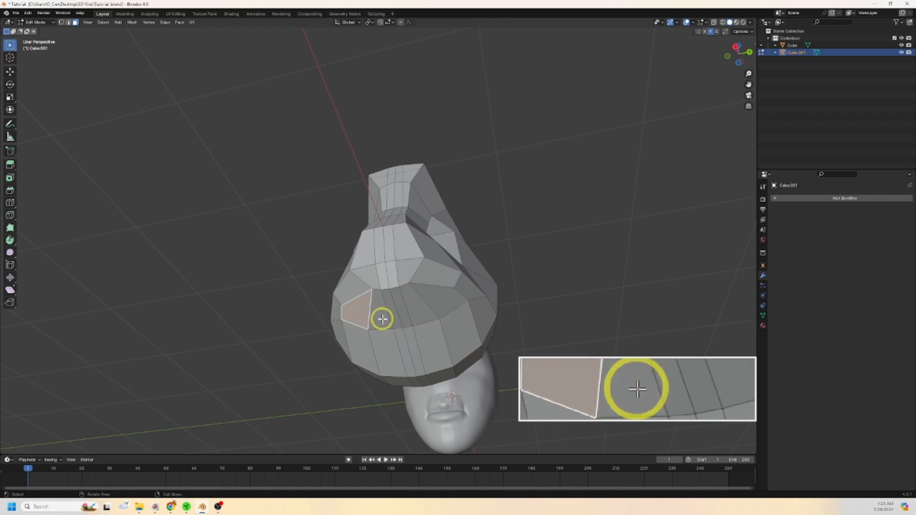
key("shift")
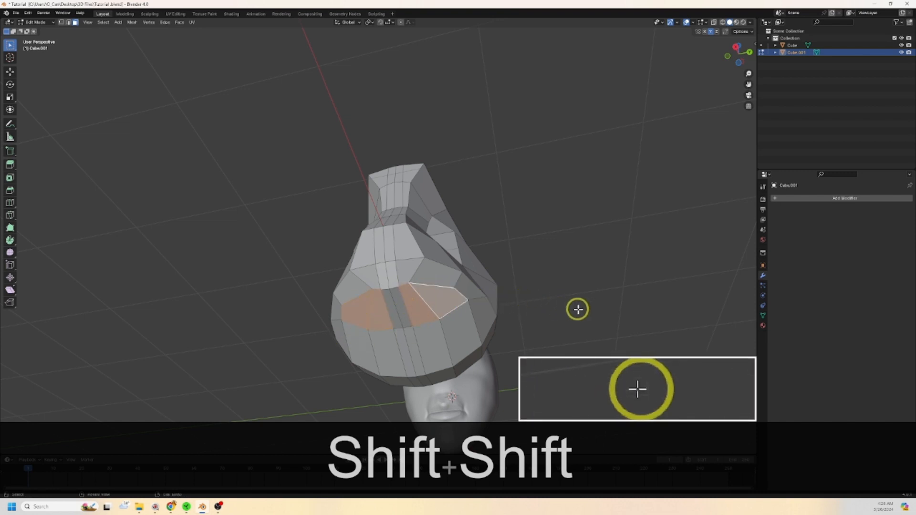
key("i")
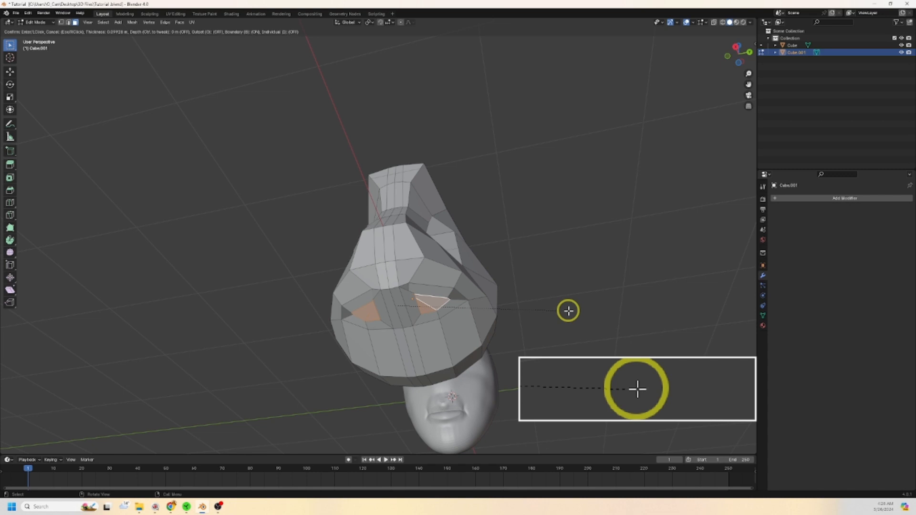
left_click(567, 310)
middle_click_drag(531, 322, 544, 313)
scroll(450, 309, "up", 3)
scroll(357, 365, "up", 2)
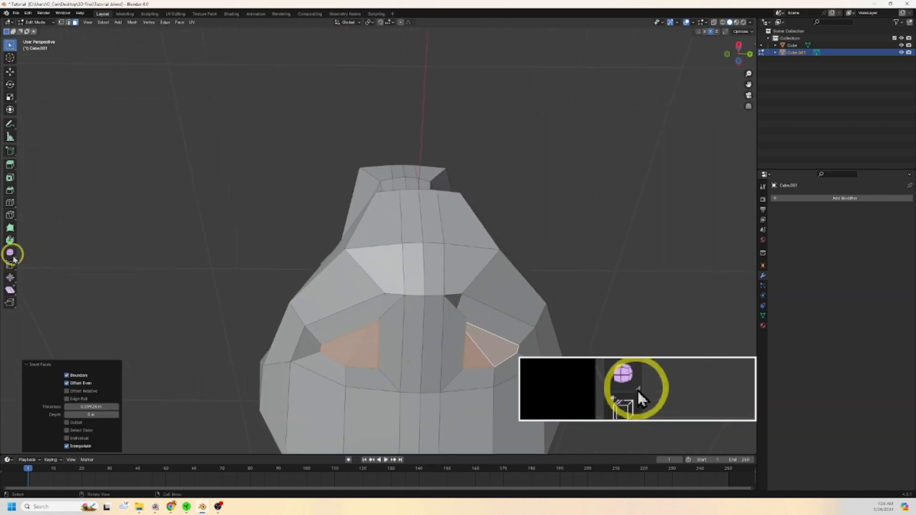
Step: Smooth the vertices of the inset nostril faces with a smoothing factor of about 0.6
left_click(11, 254)
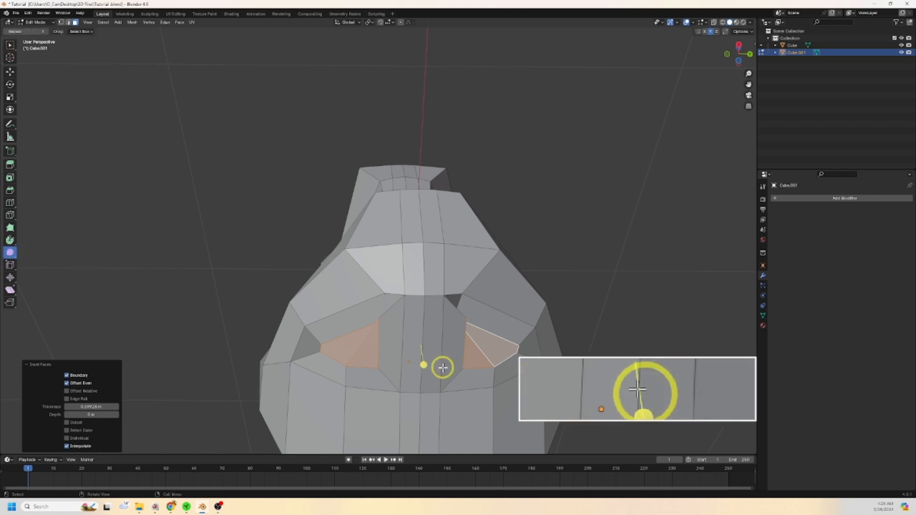
mouse_move(442, 367)
left_mouse_down()
mouse_move(419, 364)
mouse_move(446, 378)
left_mouse_up()
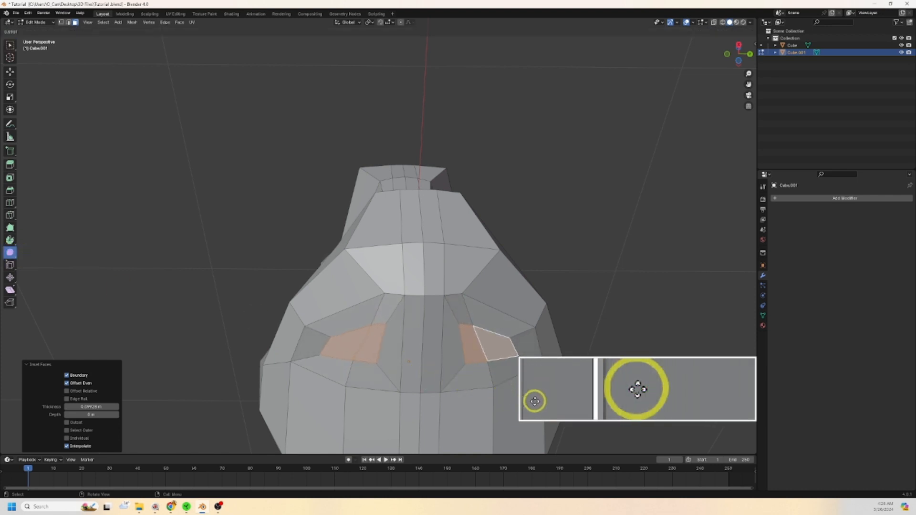
left_click_drag(535, 401, 463, 311)
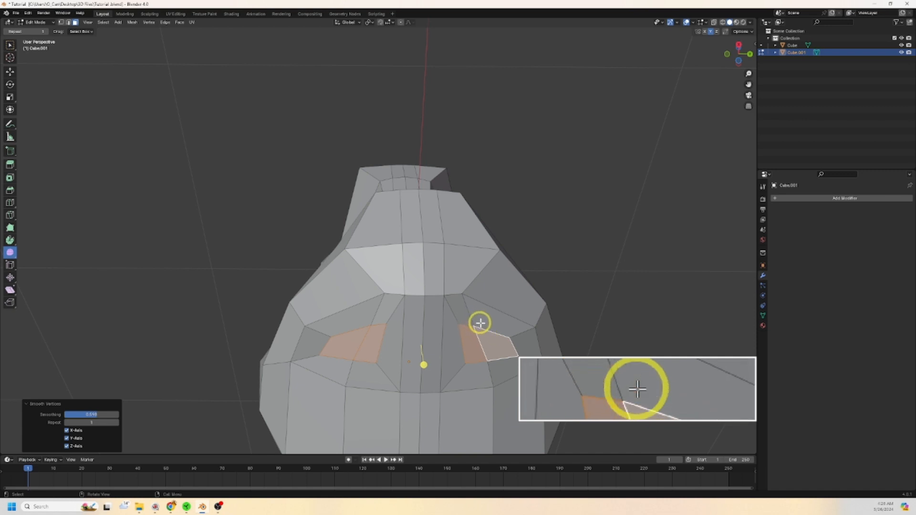
Step: Move the inset nostril faces up along the Z axis into the mesh to hollow out both openings
middle_click_drag(562, 280, 446, 272)
middle_click_drag(449, 285, 394, 285)
middle_click_drag(410, 247, 423, 224)
middle_click_drag(350, 201, 429, 270)
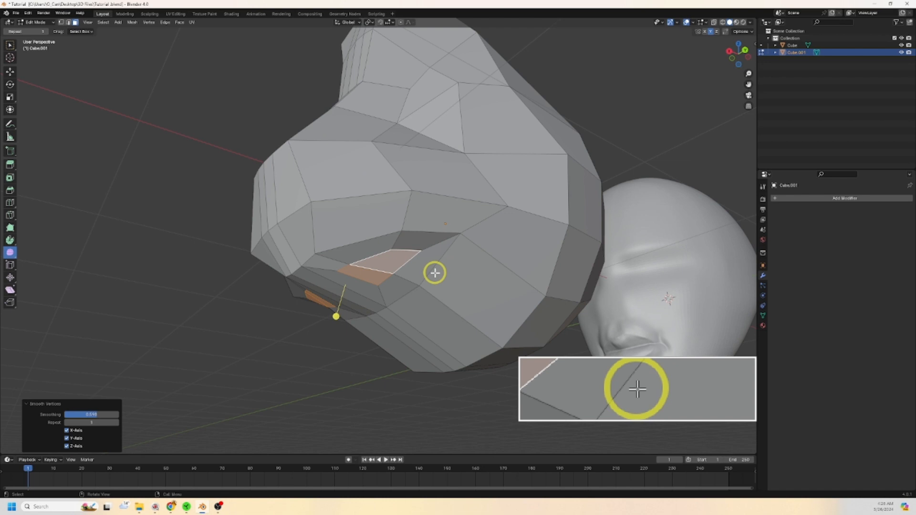
key("g")
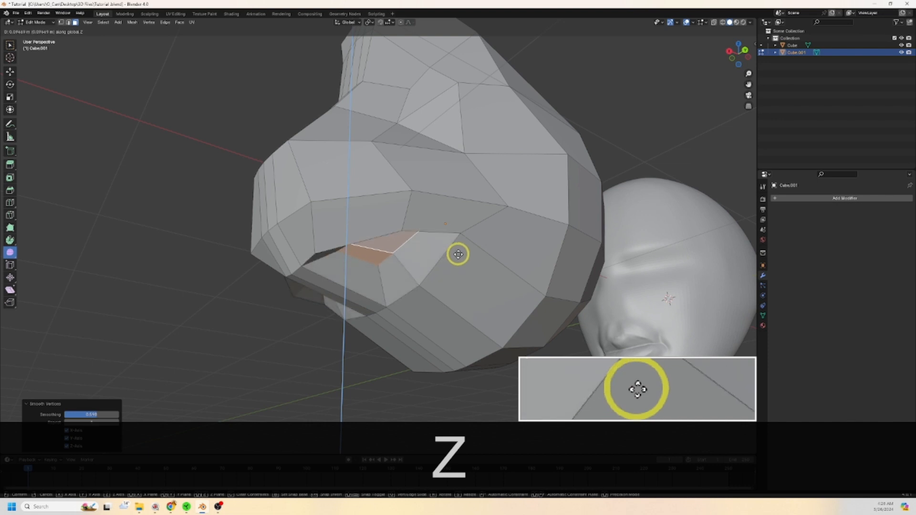
left_click(458, 255)
middle_click_drag(458, 259, 495, 234)
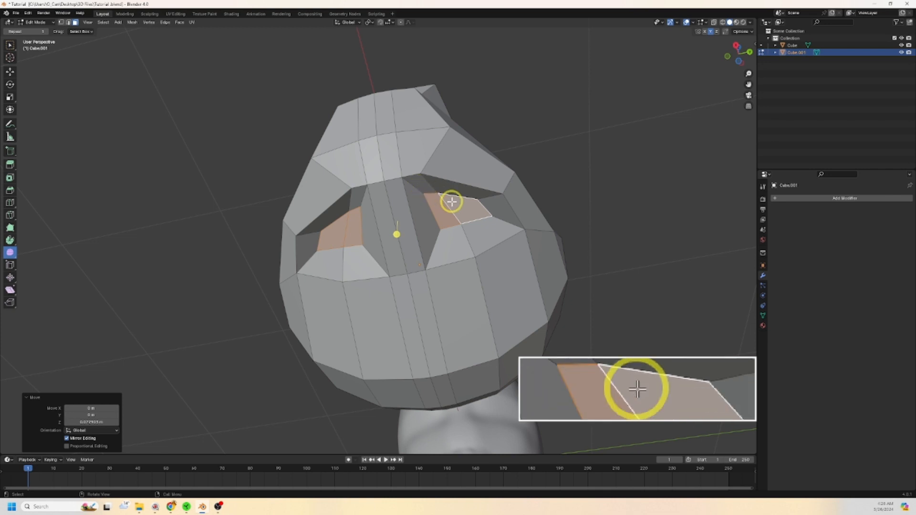
mouse_move(450, 200)
middle_mouse_down()
mouse_move(471, 171)
mouse_move(468, 188)
mouse_move(433, 207)
mouse_move(415, 213)
mouse_move(423, 211)
mouse_move(417, 199)
mouse_move(444, 204)
mouse_move(413, 248)
mouse_move(447, 225)
mouse_move(444, 199)
mouse_move(443, 211)
middle_mouse_up()
Step: Cut a new edge loop through the nostril on each side, and return to the Select Box tool in face selection
left_click(14, 205)
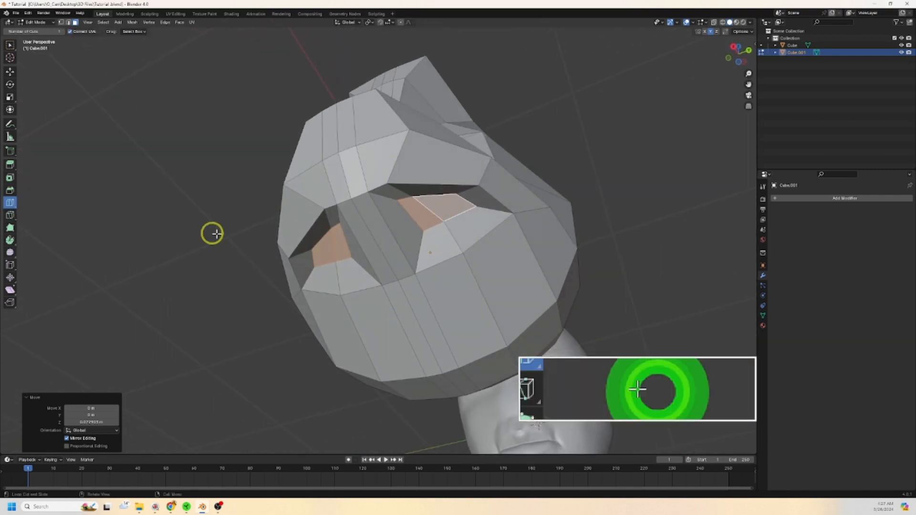
left_click(425, 176)
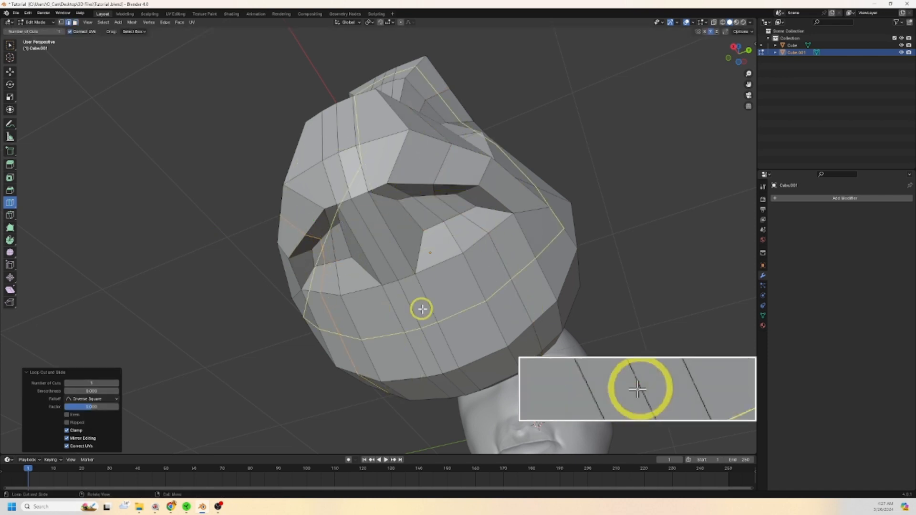
middle_click_drag(422, 309, 474, 296)
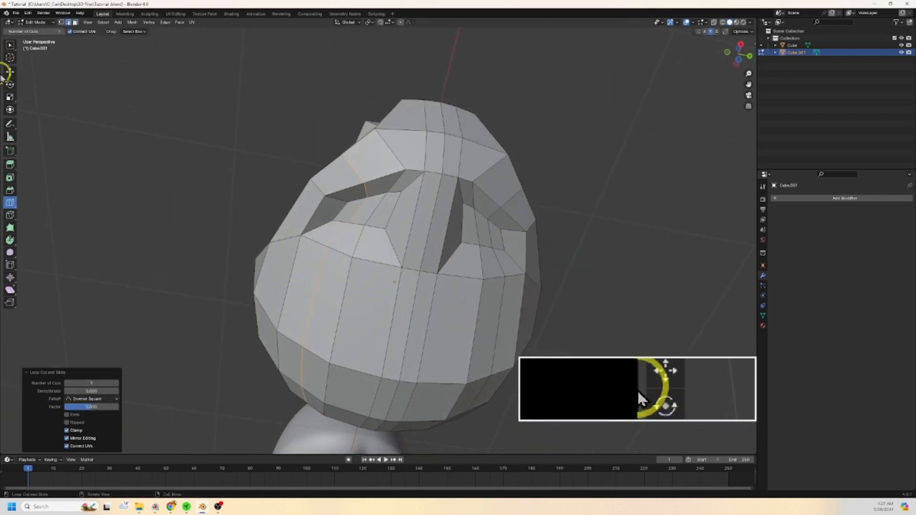
left_click(75, 21)
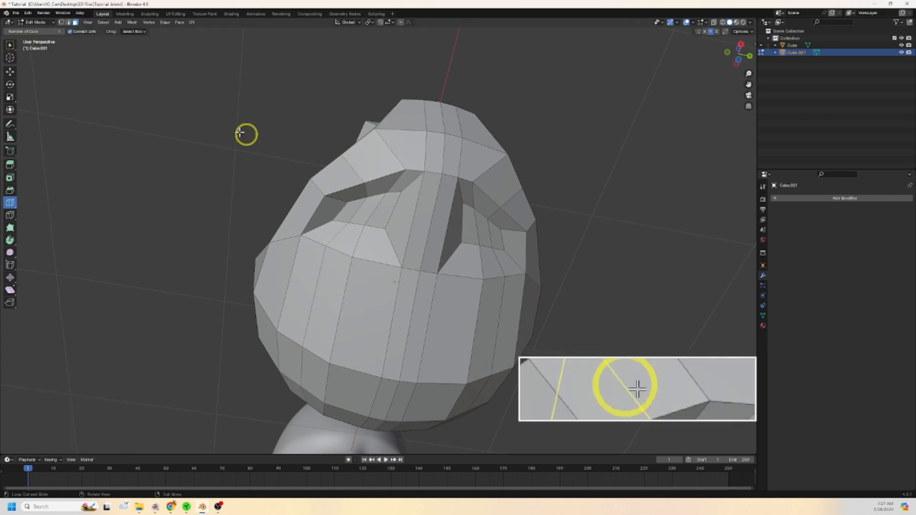
left_click(10, 46)
Step: Select the front and underside faces of the tip, including the centre strips, and move them forward about 0.11 m along the X axis
left_click(386, 152)
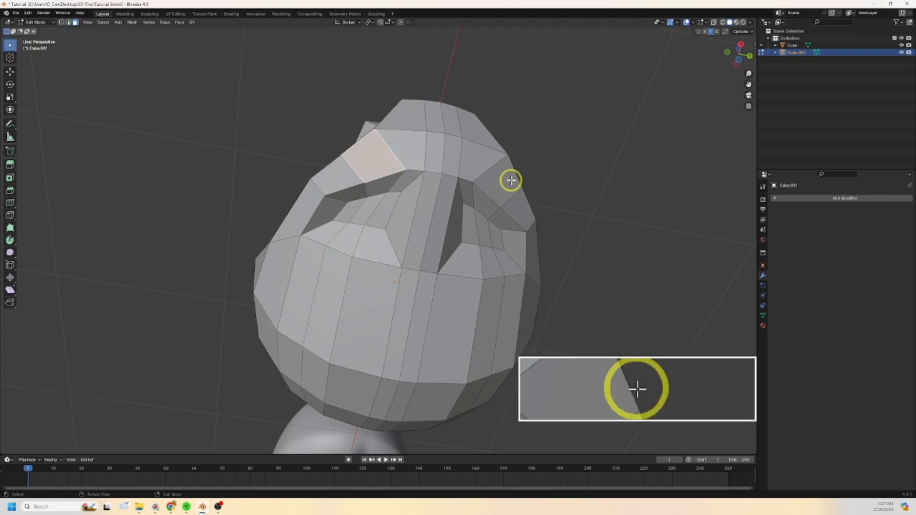
left_click(505, 183, "ctrl")
middle_click_drag(505, 179, 487, 231)
left_click(383, 151)
left_click(470, 151, "ctrl")
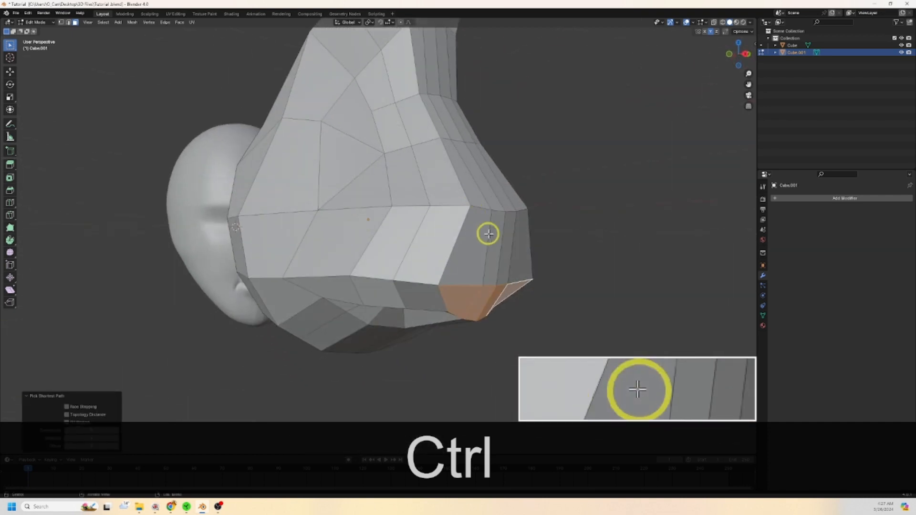
left_click(480, 194, "ctrl")
left_click(513, 200, "ctrl")
left_click(522, 233, "ctrl")
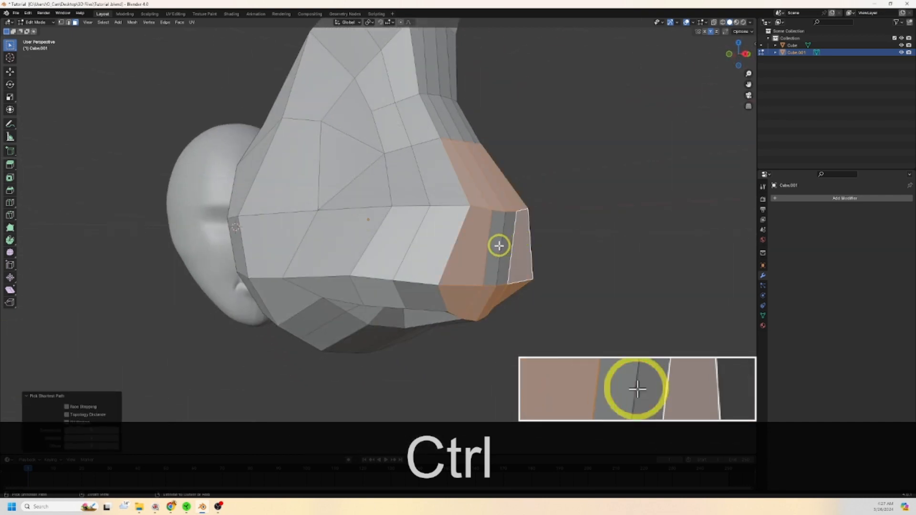
left_click(497, 246, "ctrl")
middle_click_drag(512, 263, 482, 205)
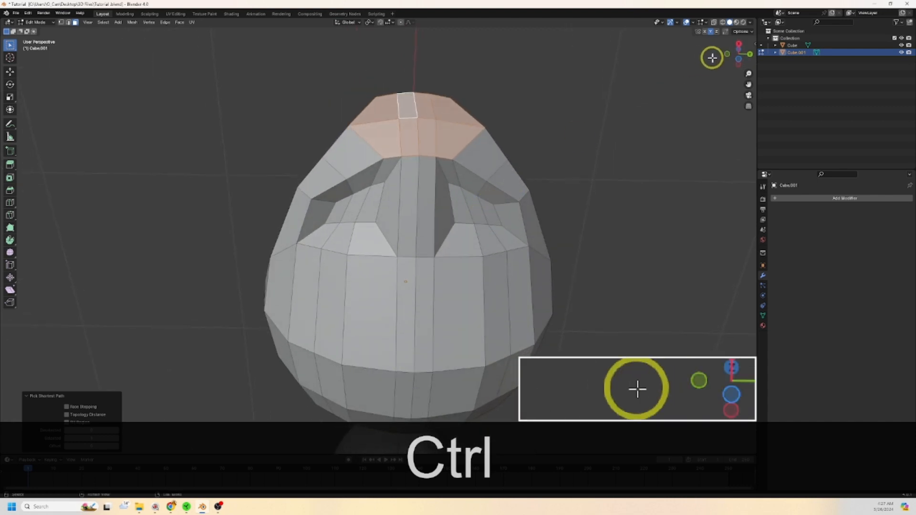
key("g")
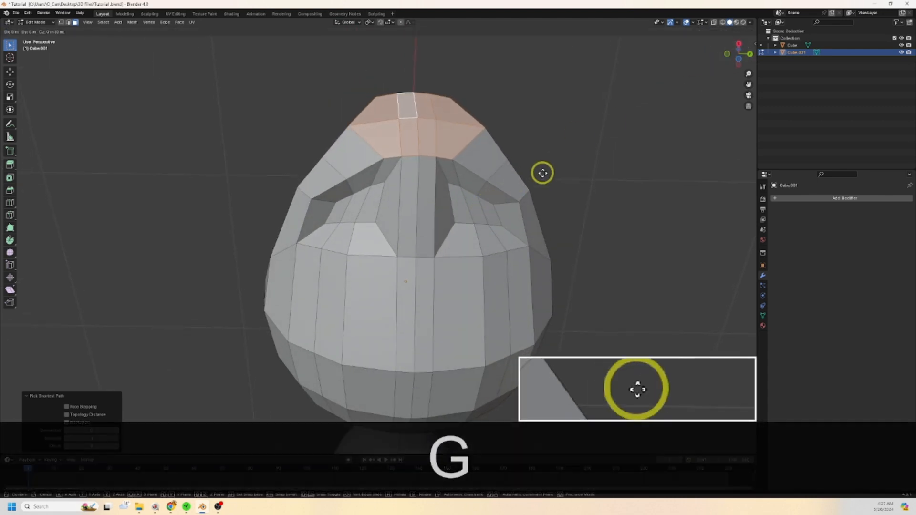
key("x")
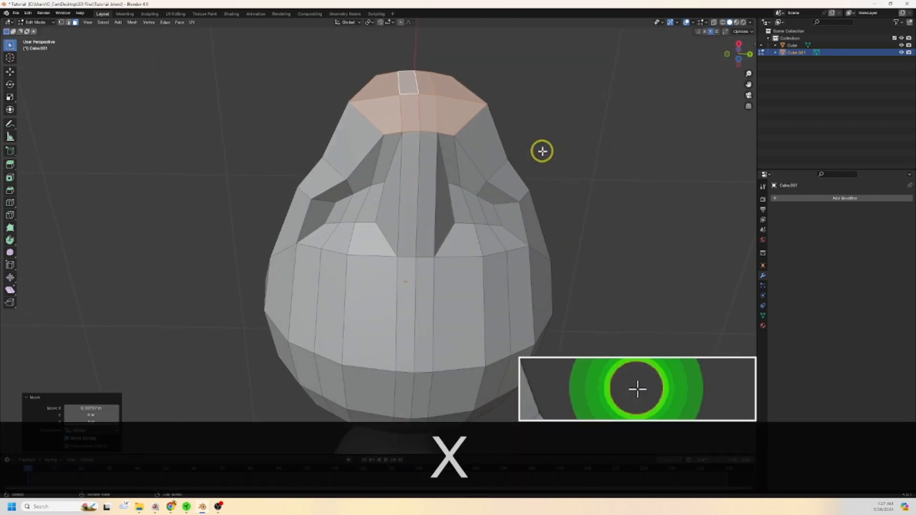
middle_click_drag(542, 151, 447, 251)
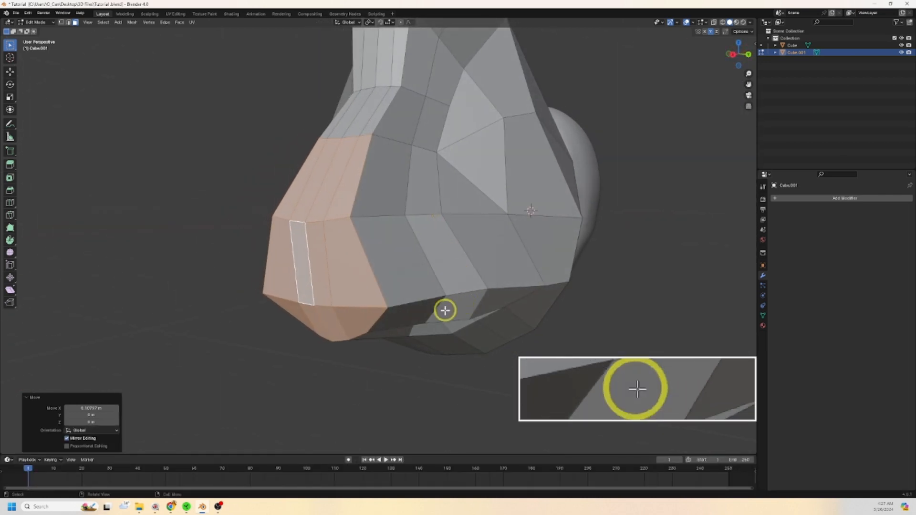
Step: Select the strip of wing faces beside the tip, from the underside upward, and move it inward along the Y axis
mouse_move(441, 307)
middle_mouse_down()
mouse_move(482, 304)
mouse_move(444, 295)
middle_mouse_up()
left_click(435, 300)
left_click(418, 201, "ctrl")
middle_click_drag(482, 268, 540, 276)
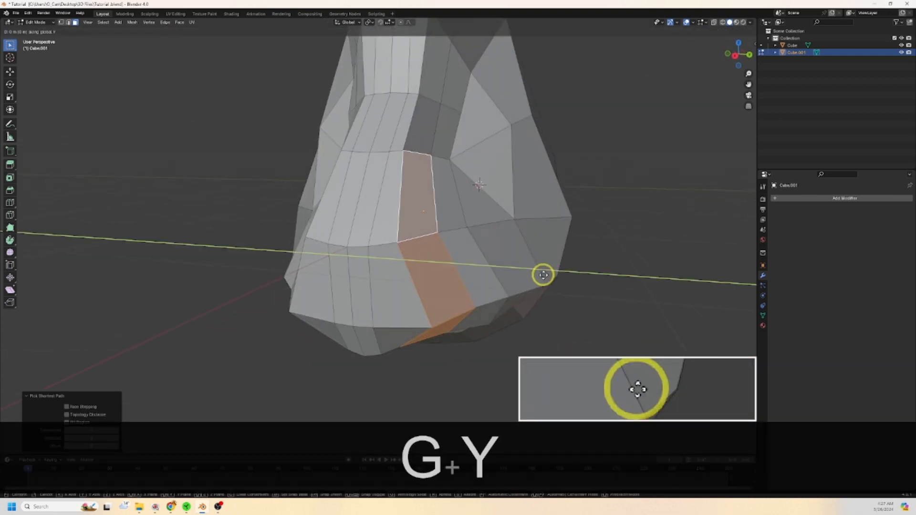
left_click(515, 268)
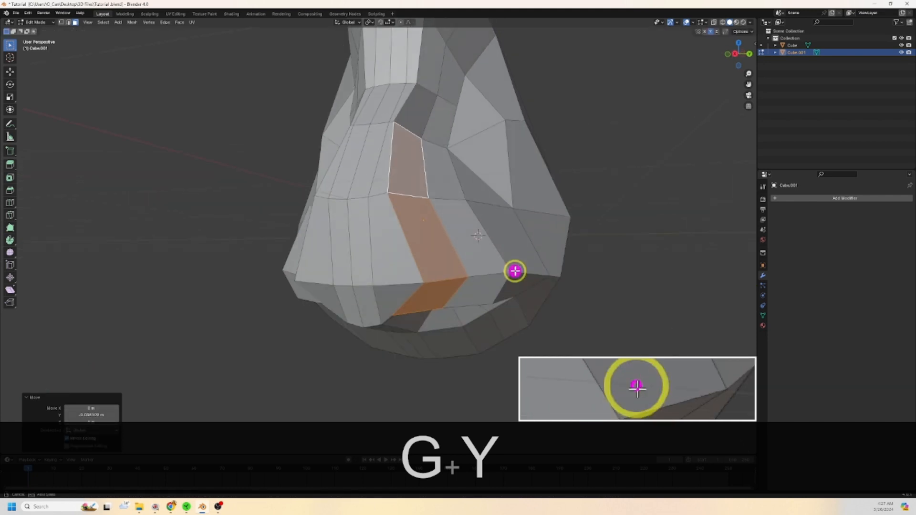
middle_click_drag(516, 267, 493, 253)
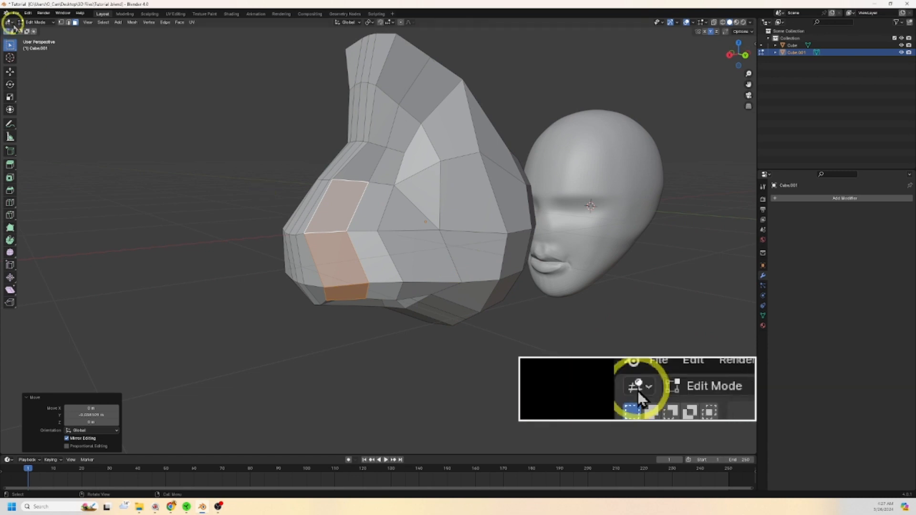
Step: In edge selection, select the chain of edges behind the nostril wing, from its upper corner to the underside, on both sides
left_click(69, 23)
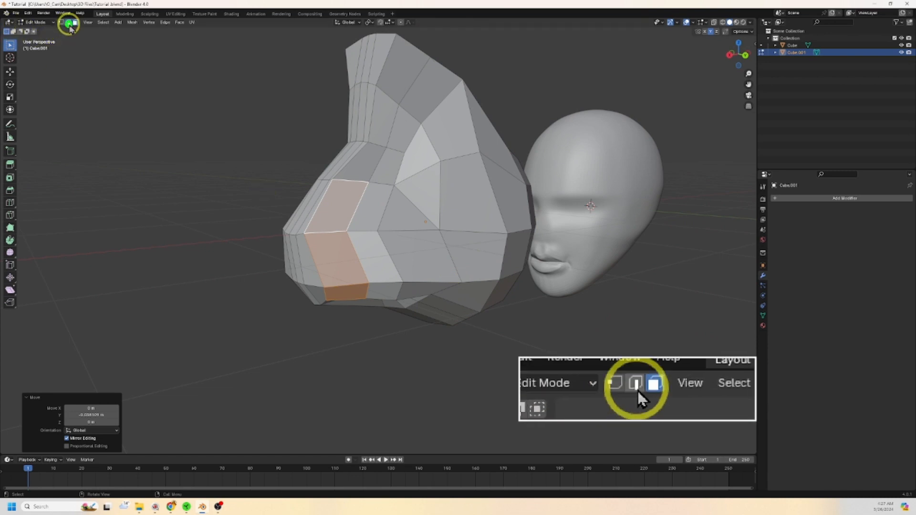
left_click(419, 205)
middle_click_drag(490, 279, 460, 190)
left_click(464, 231, "ctrl")
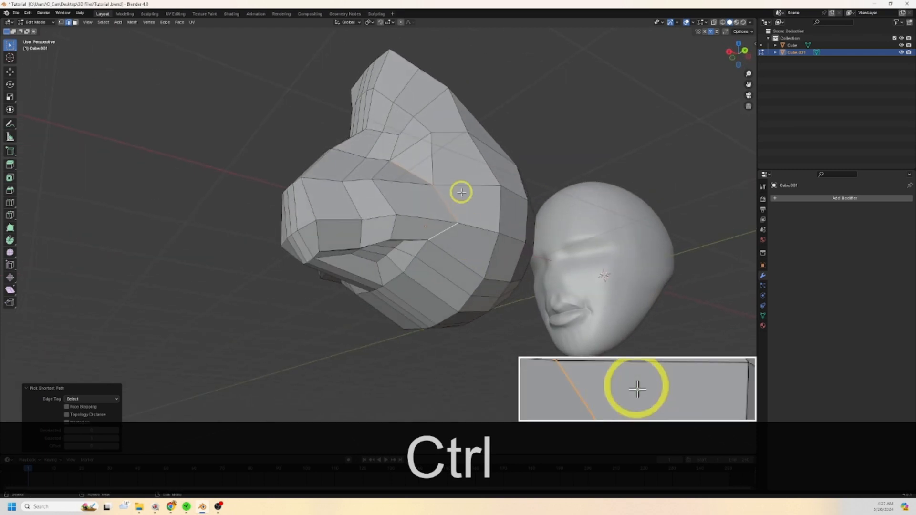
middle_click_drag(413, 255, 388, 237)
left_click(364, 204, "shift")
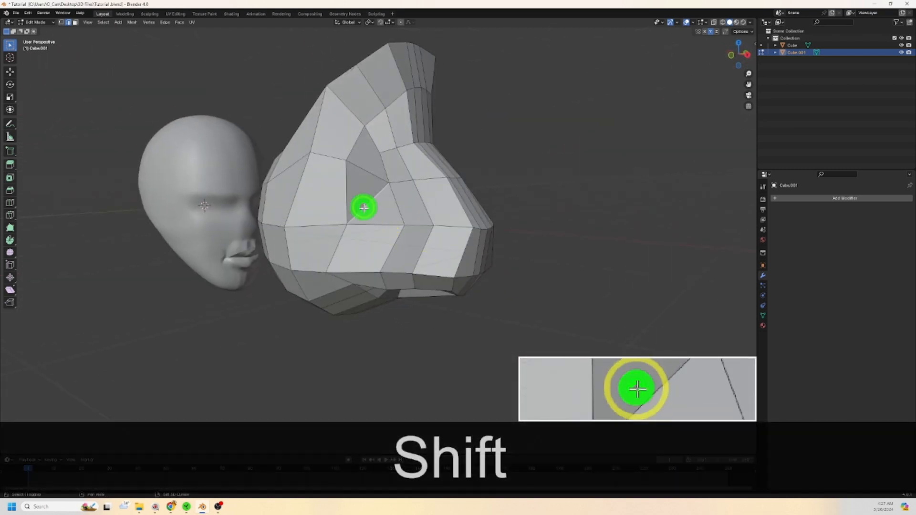
left_click(374, 288, "ctrl+shift")
middle_click_drag(374, 288, 453, 268)
left_click(467, 248, "shift")
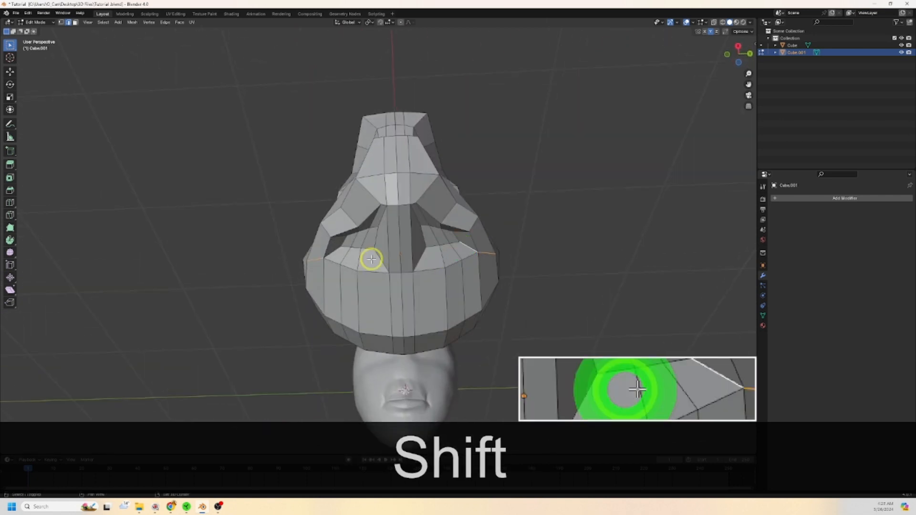
middle_click_drag(374, 254, 420, 203)
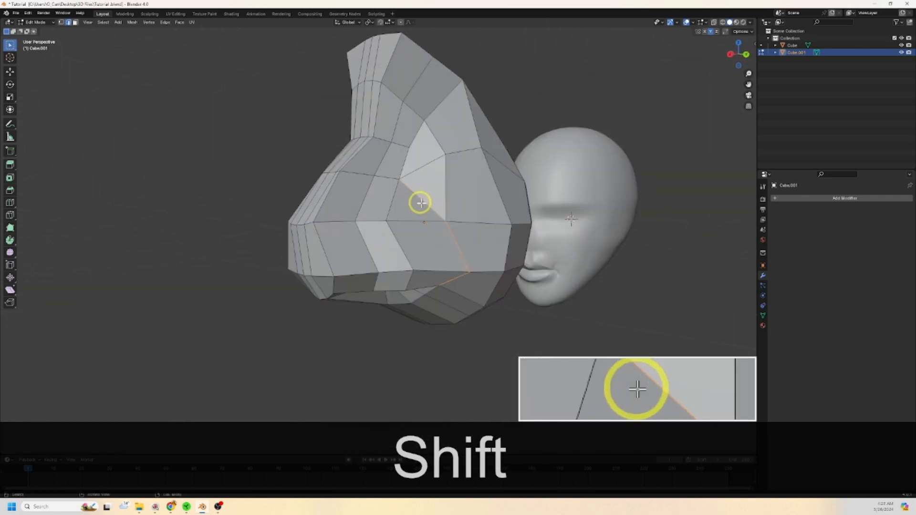
Step: Bevel the selected edges behind both wings with two segments and a width of about 0.075 m
scroll(452, 230, "up", 2)
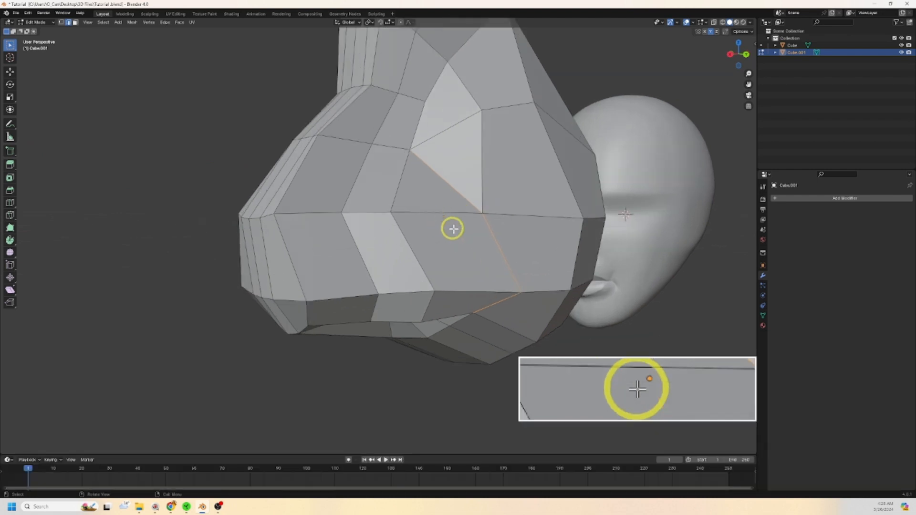
middle_click_drag(504, 253, 448, 269, "shift")
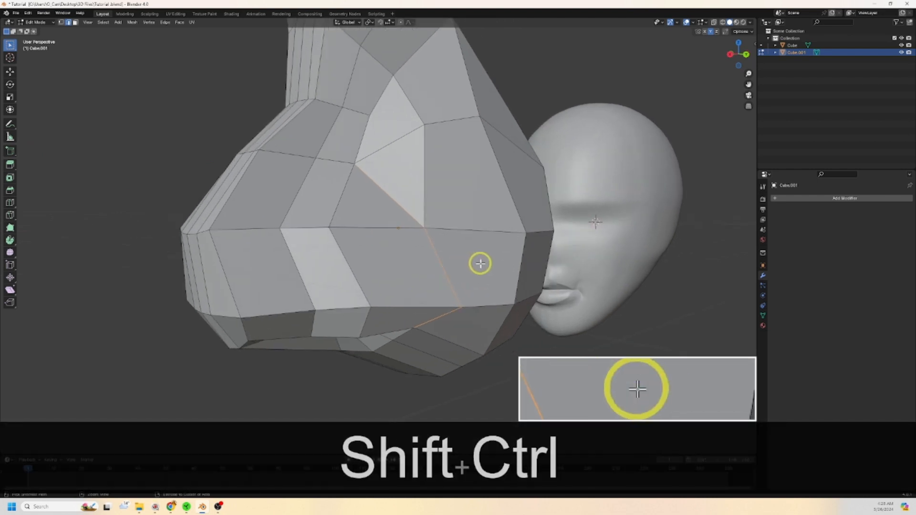
key("ctrl+shift+b")
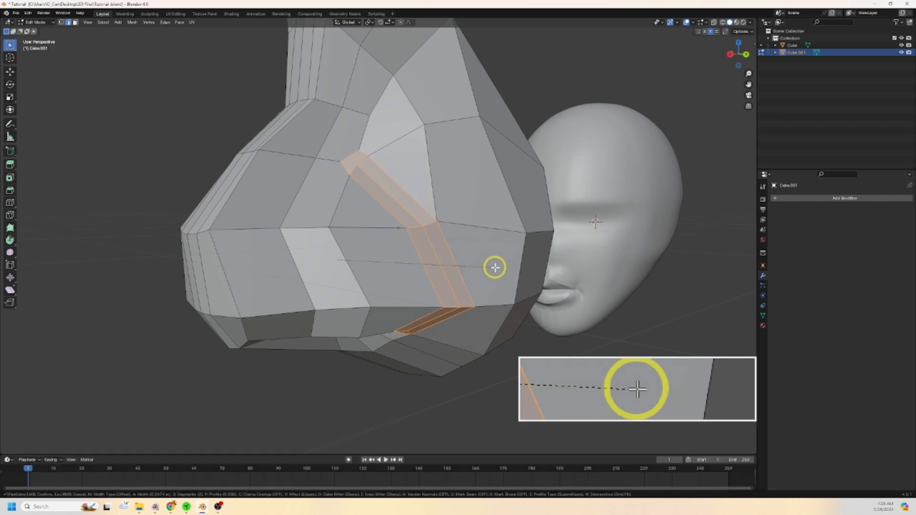
left_click(496, 269)
mouse_move(483, 285)
middle_mouse_down()
mouse_move(463, 288)
mouse_move(534, 303)
mouse_move(522, 244)
mouse_move(530, 272)
mouse_move(483, 300)
middle_mouse_up()
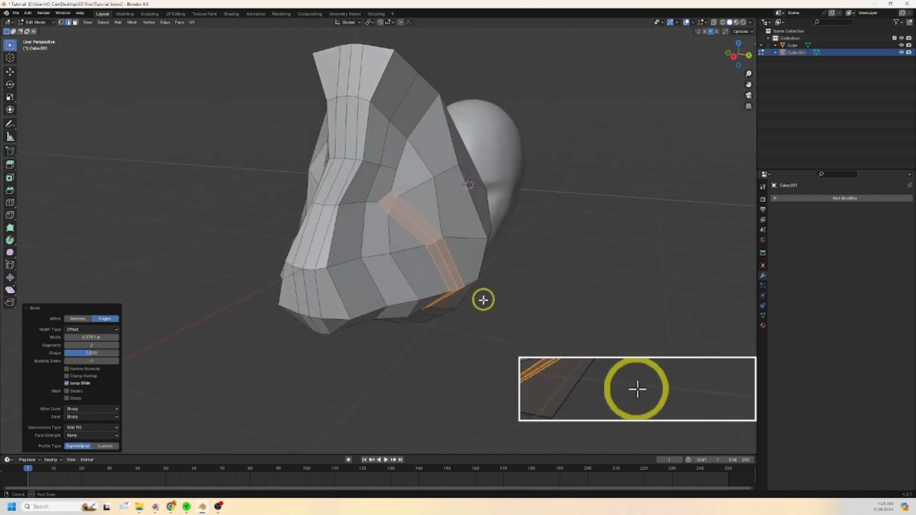
Step: Select the beveled strip's inner edges behind the wing and move them inward to form a recessed crease
left_click(423, 229)
middle_click_drag(423, 229, 509, 287)
left_click(447, 271, "ctrl")
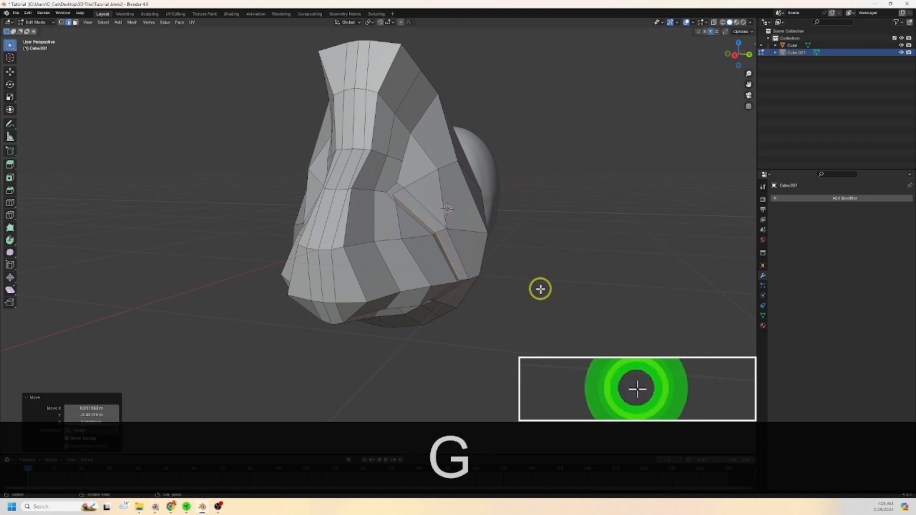
middle_click_drag(540, 289, 536, 250)
key("g")
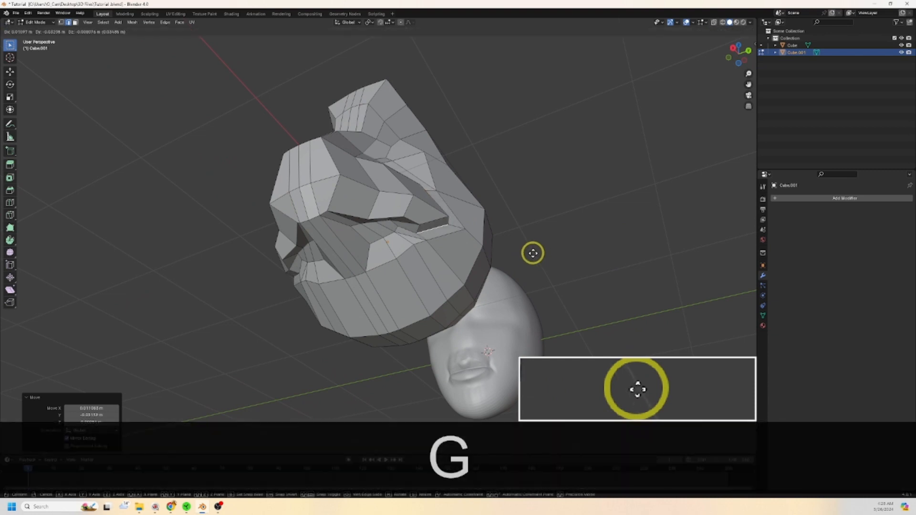
middle_click_drag(531, 254, 499, 292)
key("g")
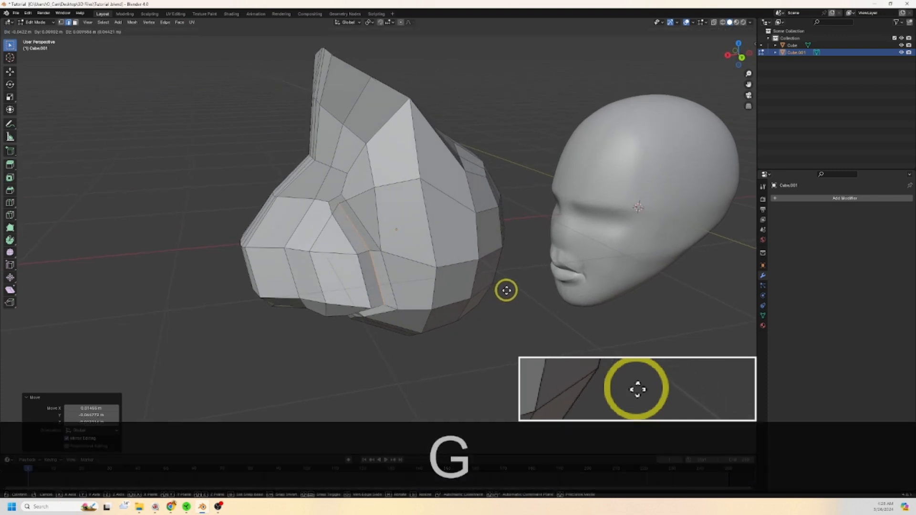
left_click(435, 306)
Step: Select the vertex at the upper end of the wing crease and activate the Smooth tool
middle_click_drag(436, 307, 466, 304)
scroll(394, 238, "up", 3)
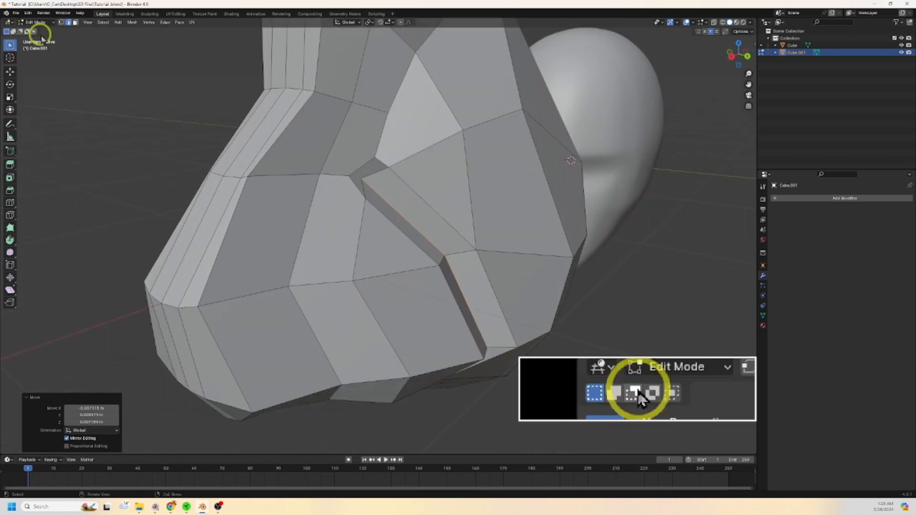
left_click(60, 22)
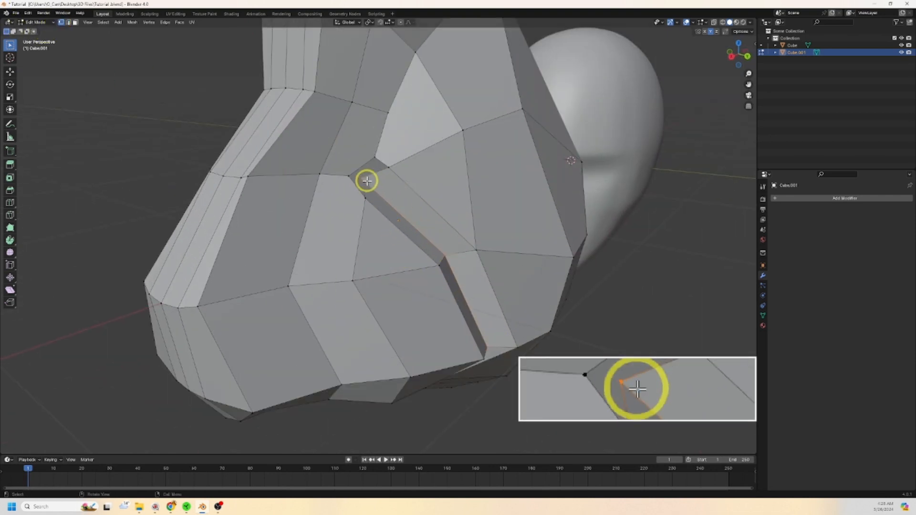
left_click(10, 252)
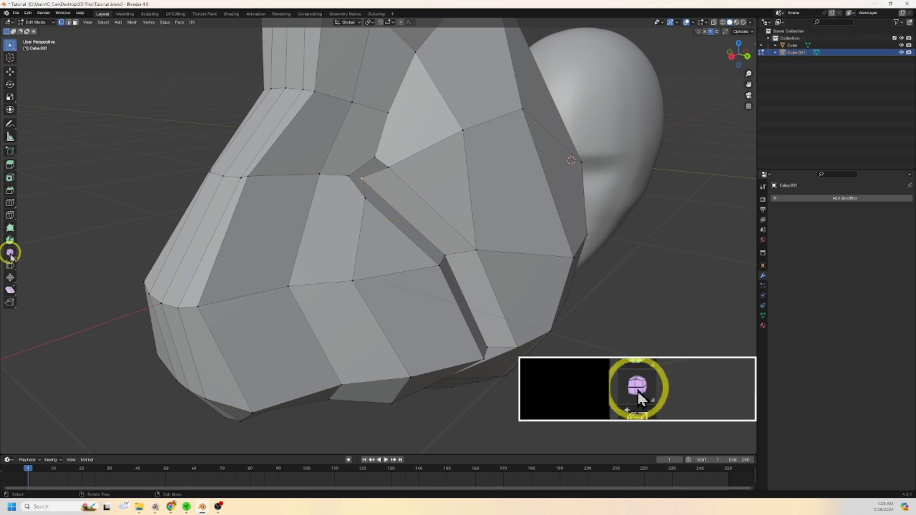
left_click_drag(376, 176, 385, 180)
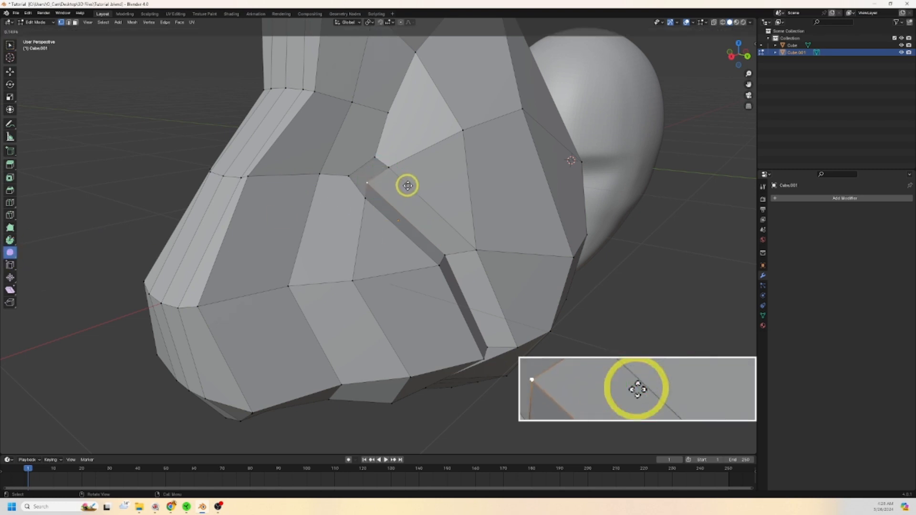
left_click_drag(449, 188, 451, 191)
middle_click_drag(451, 190, 353, 189)
key("ctrl+z")
Step: Select the vertices at the upper end of the wing crease on both sides and smooth them together
left_click(360, 196, "shift")
middle_click_drag(509, 219, 493, 224)
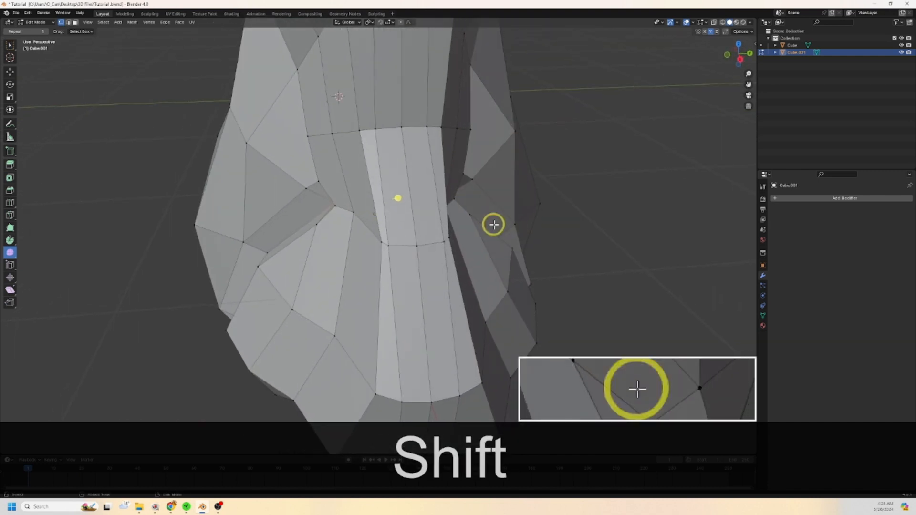
left_click_drag(399, 198, 490, 197)
Step: Select the vertices just behind the crease's upper end on both sides and smooth them by 0.189
middle_click_drag(523, 223, 470, 219)
middle_click_drag(383, 179, 462, 188)
middle_click_drag(344, 176, 403, 201)
left_click(342, 184, "shift")
left_click_drag(406, 185, 444, 193)
Step: In edge selection, select the edges across the nose bridge at its bend and smooth them to soften the profile
middle_click_drag(444, 194, 405, 218)
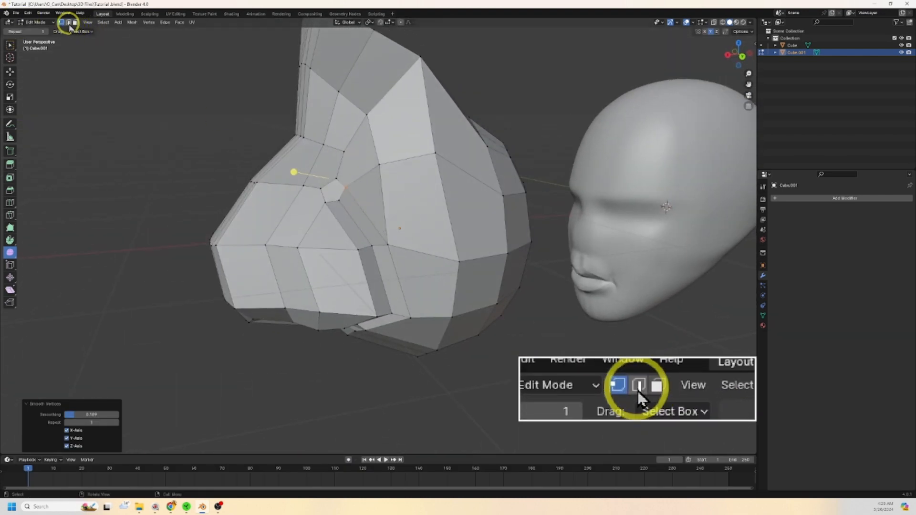
left_click(69, 23)
middle_click_drag(281, 134, 357, 155)
left_click(358, 166, "ctrl")
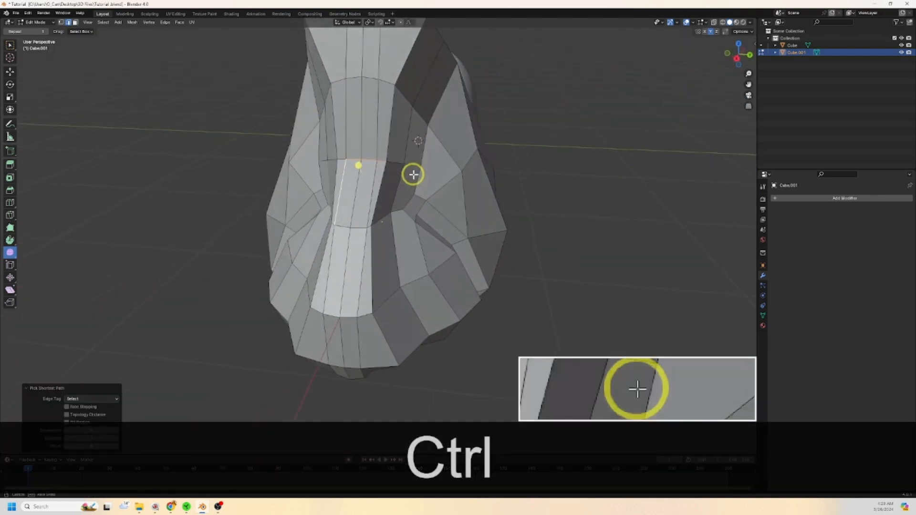
middle_click_drag(413, 174, 368, 180)
left_click(370, 184, "shift")
left_click(429, 210, "shift")
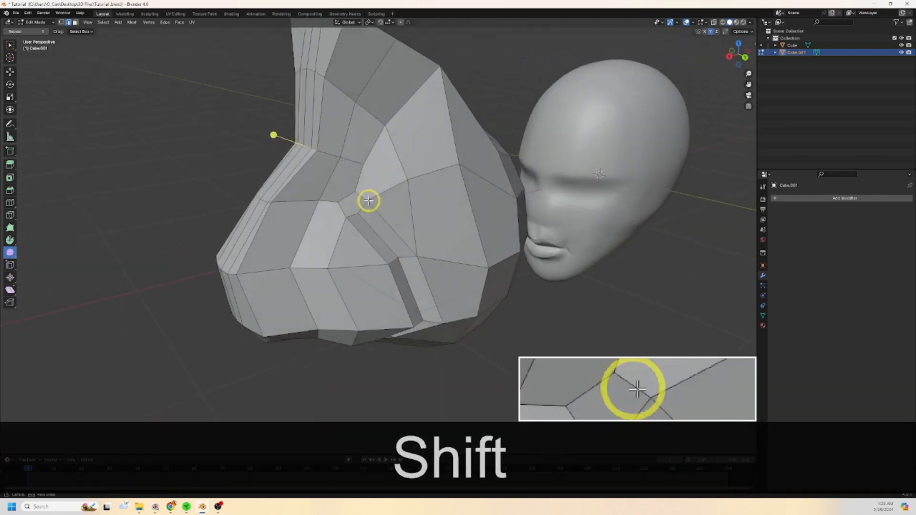
middle_click_drag(369, 201, 362, 196)
left_click_drag(275, 130, 639, 205)
Step: Select the row of edges across the front of the nose tip and smooth them by 0.475
middle_click_drag(639, 205, 326, 257)
key("ctrl")
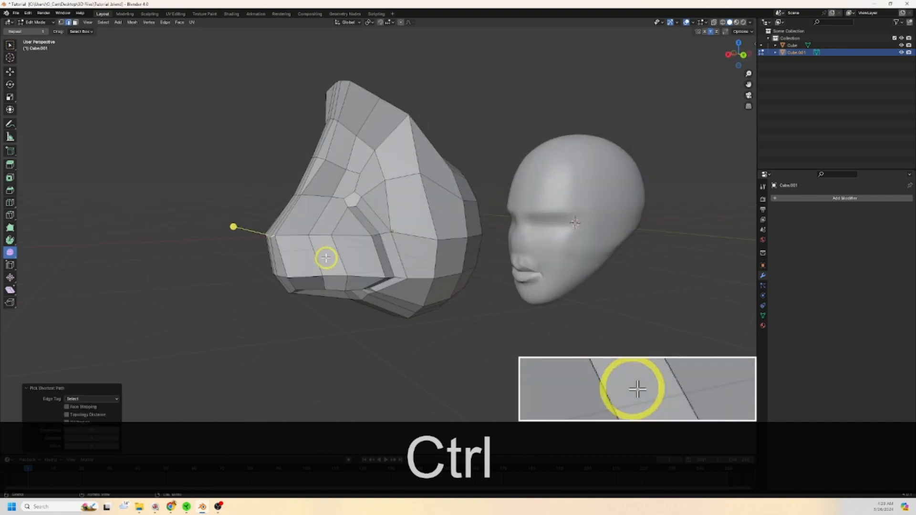
left_click_drag(260, 237, 320, 268)
mouse_move(298, 270)
middle_mouse_down()
mouse_move(399, 272)
mouse_move(308, 275)
mouse_move(315, 274)
middle_mouse_up()
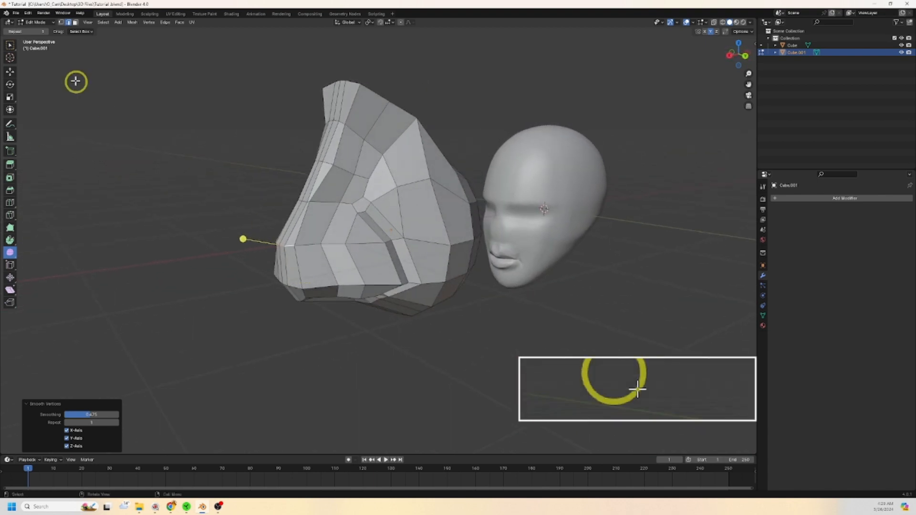
Step: With the Select Box tool, select the upper wing edges beside the crease on both sides and move them down along the Z axis
left_click(10, 47)
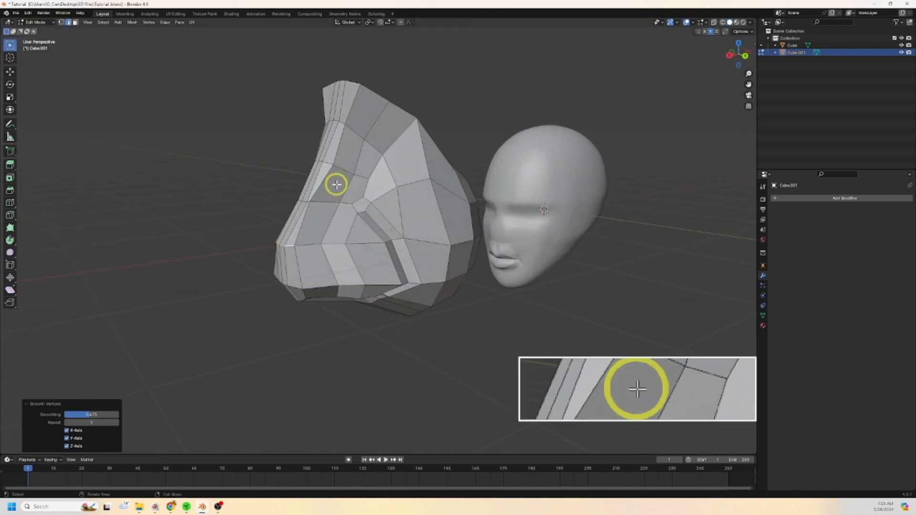
middle_click_drag(362, 211, 403, 171)
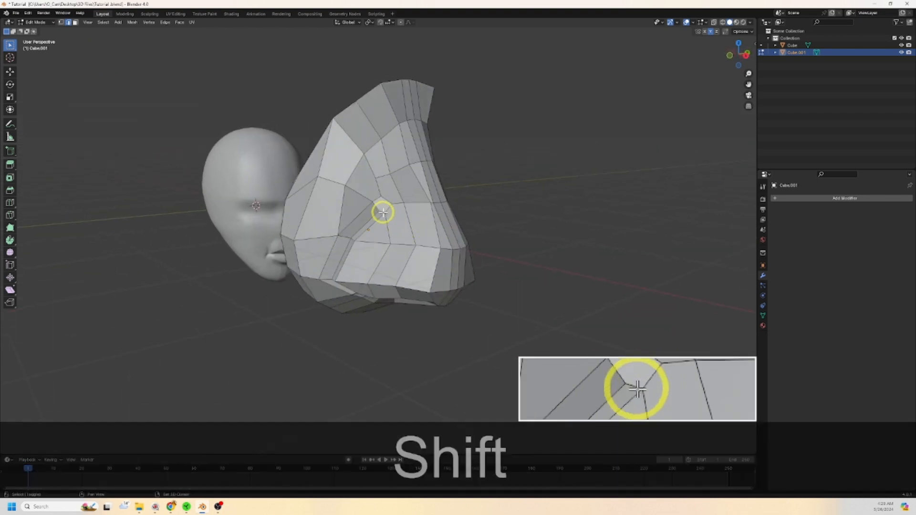
middle_click_drag(440, 230, 364, 233)
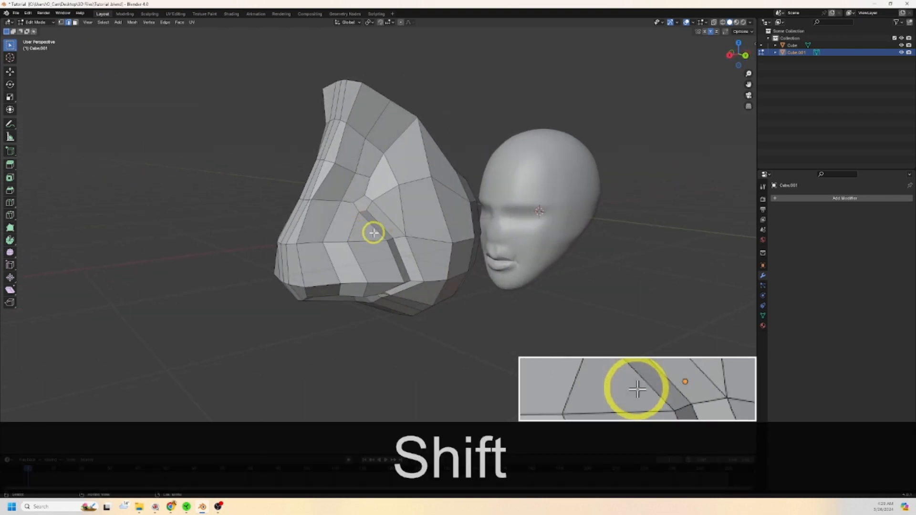
key("g")
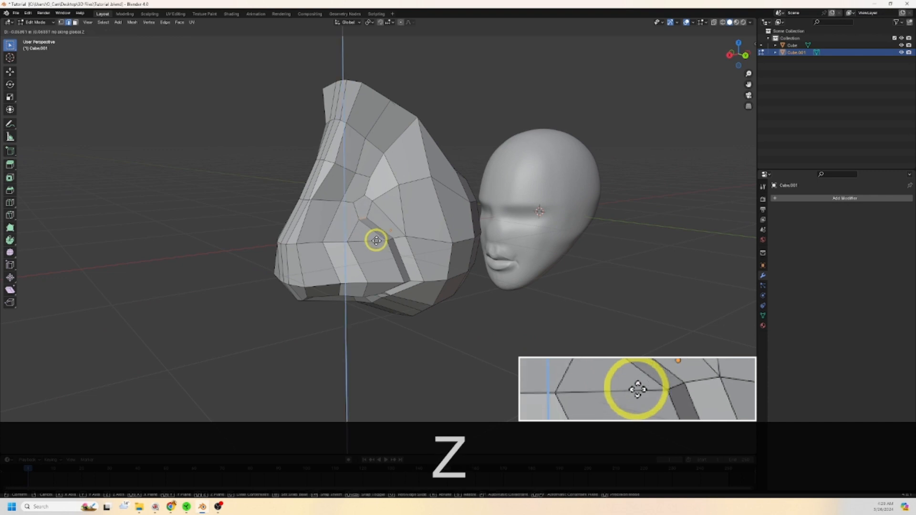
left_click(376, 241)
Step: Add a Subdivision Surface modifier to the nose and set both its viewport and render levels to 3
middle_click_drag(376, 241, 364, 285)
middle_click_drag(413, 217, 421, 245, "shift")
left_click(785, 199)
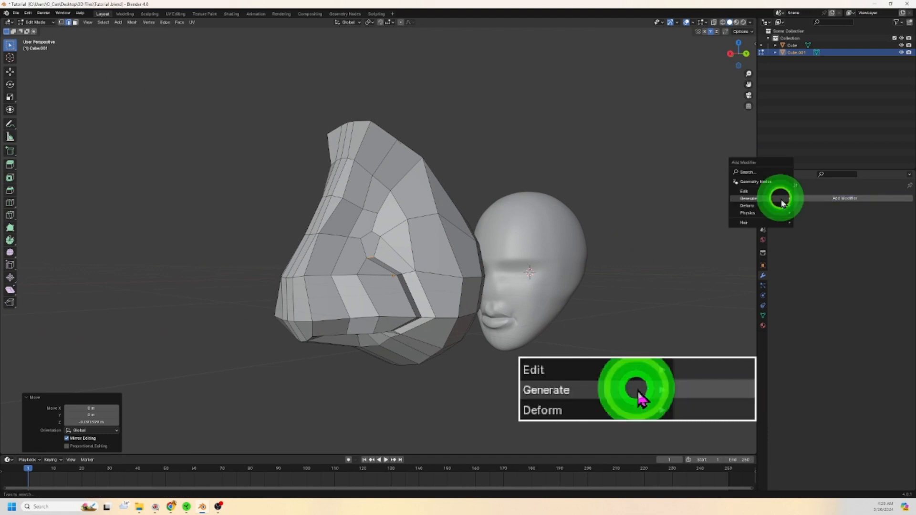
mouse_move(788, 199)
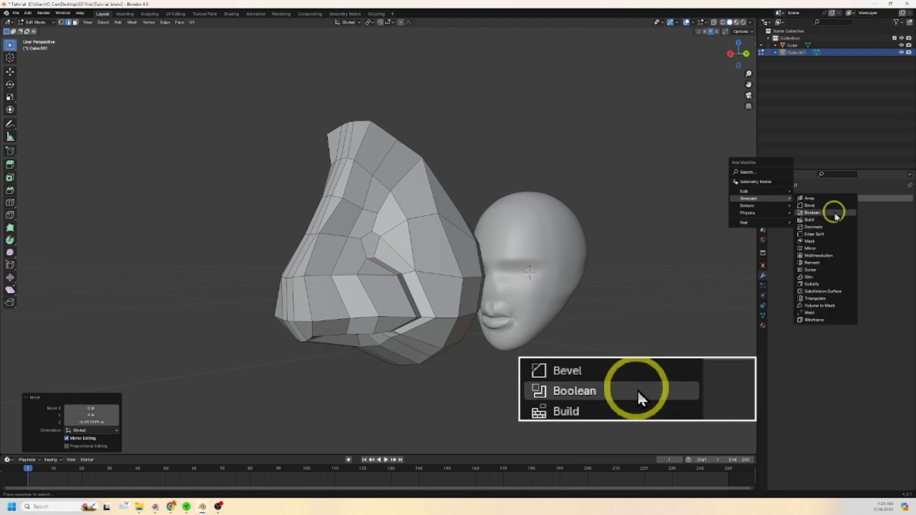
left_click(837, 292)
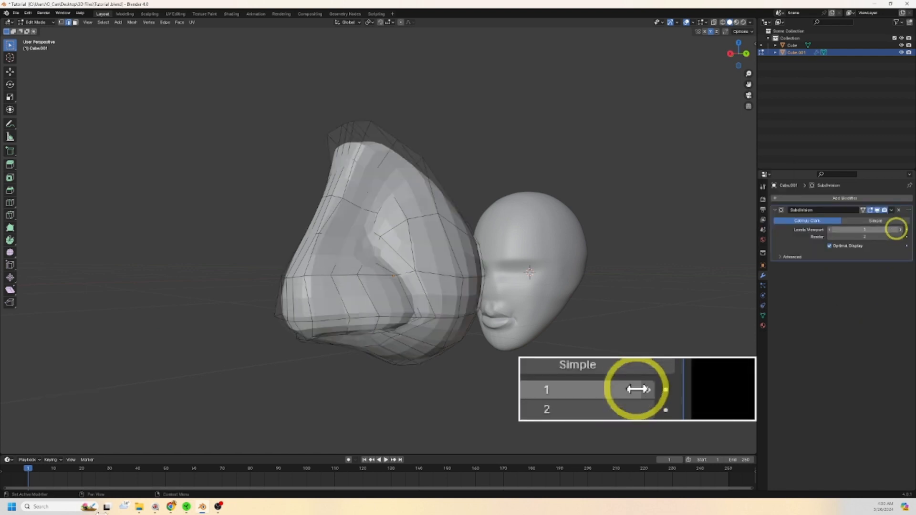
left_click(900, 229)
left_click(900, 230)
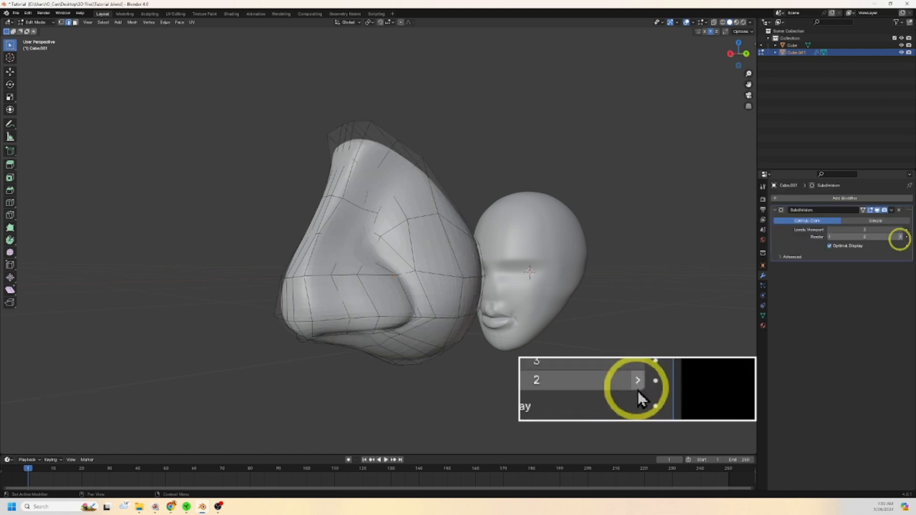
left_click(900, 237)
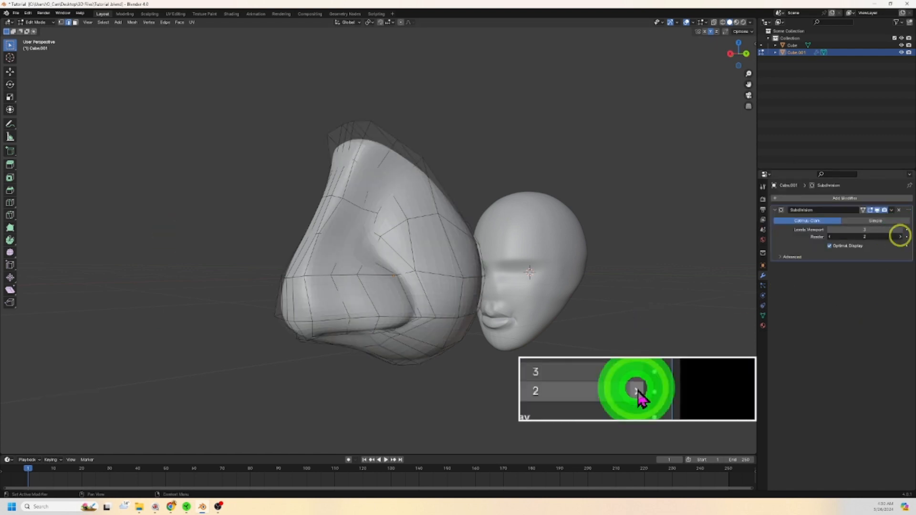
Step: Inspect the smoothed nose in Object Mode, and turn off the Subdivision modifier's viewport display back in Edit Mode
middle_click_drag(621, 312, 450, 284)
key("Tab")
scroll(453, 295, "down", 2)
key("Tab")
scroll(442, 292, "up", 1)
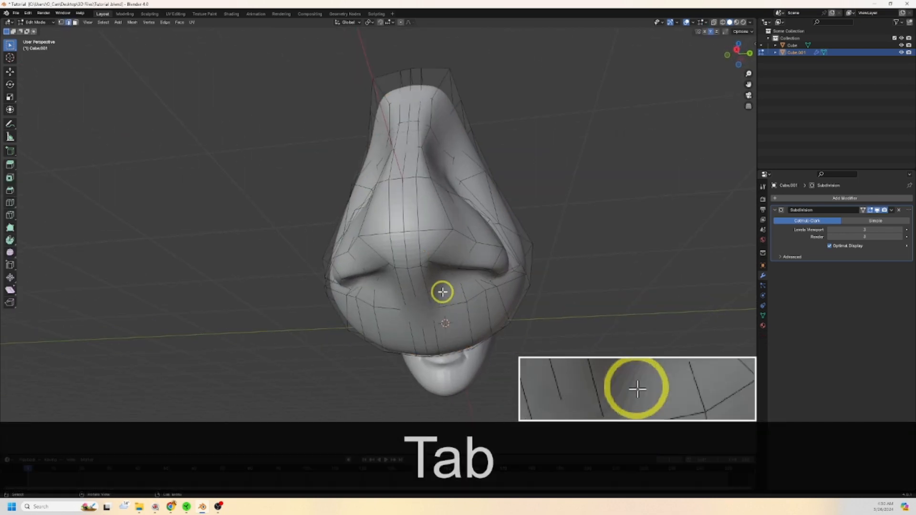
left_click(880, 211)
middle_click_drag(441, 296, 444, 251)
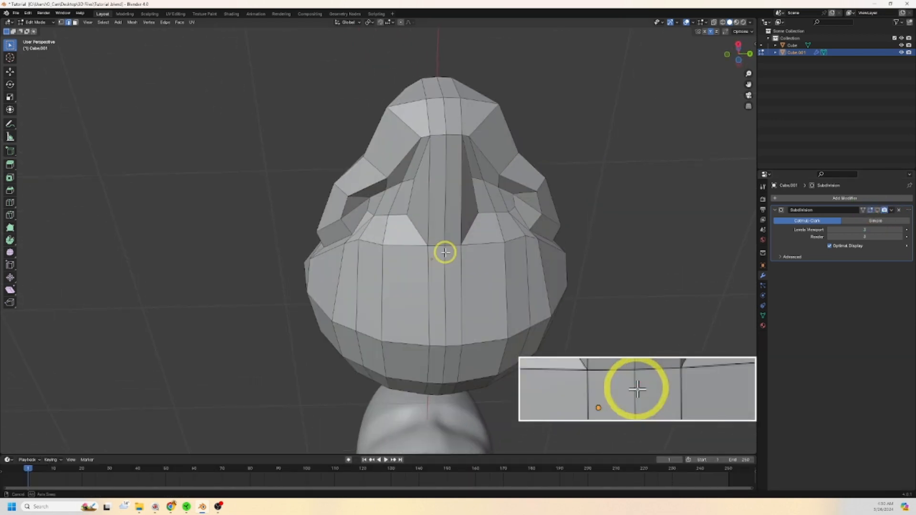
Step: Switch to face selection and select the narrow floor face beside the septum in one nostril
left_click(75, 22)
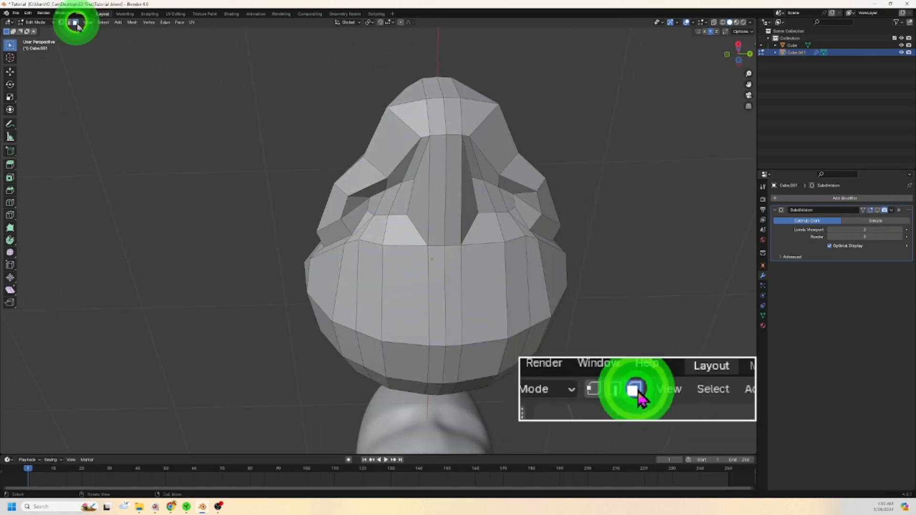
left_click(478, 199)
middle_click_drag(478, 199, 499, 216)
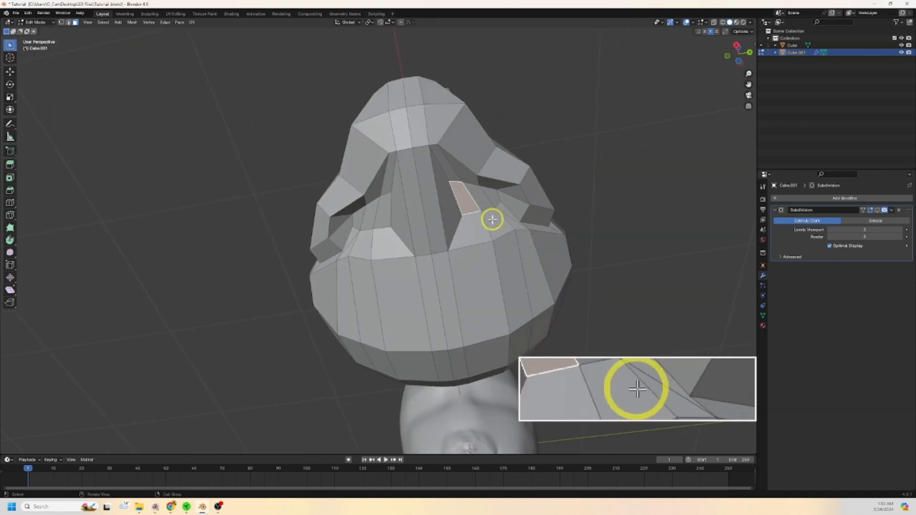
Step: Try scaling the matching faces beside the septum in both nostrils along the global Y axis, and undo the attempt
left_click(382, 211, "shift")
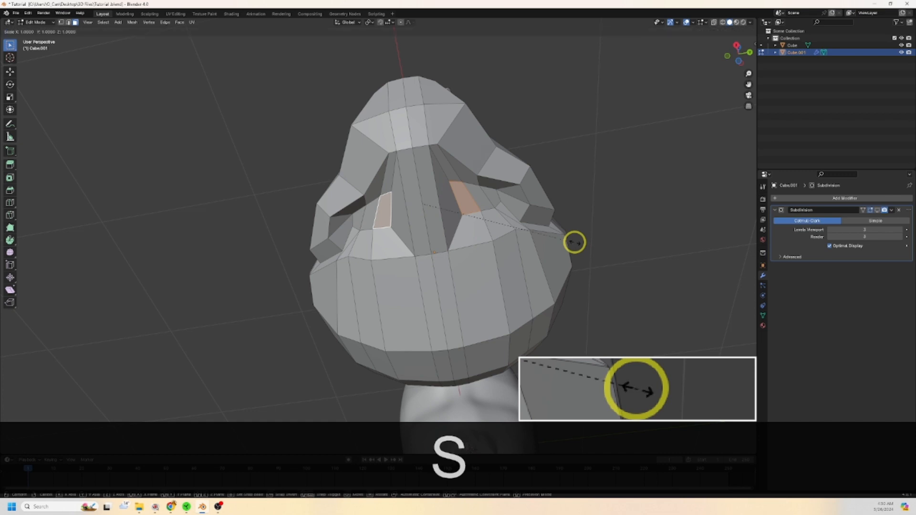
key("y")
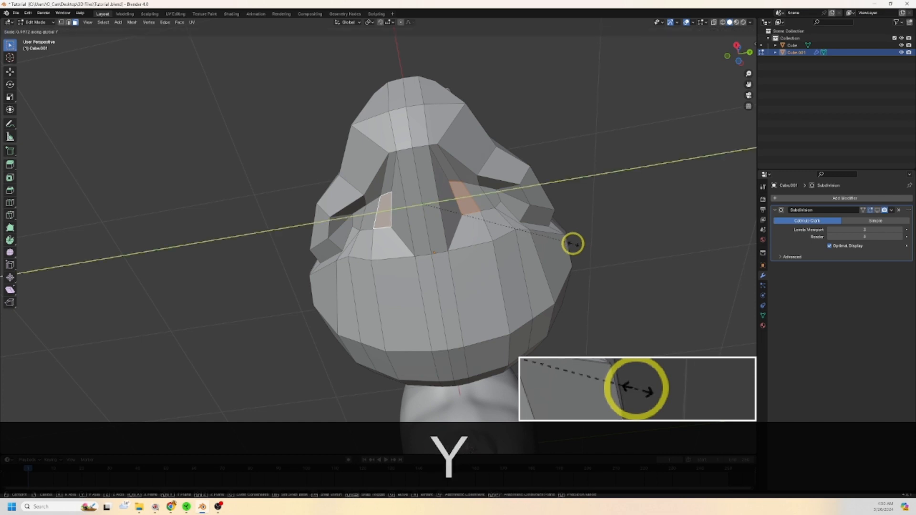
left_click(537, 240)
key("ctrl+z")
key("ctrl+z")
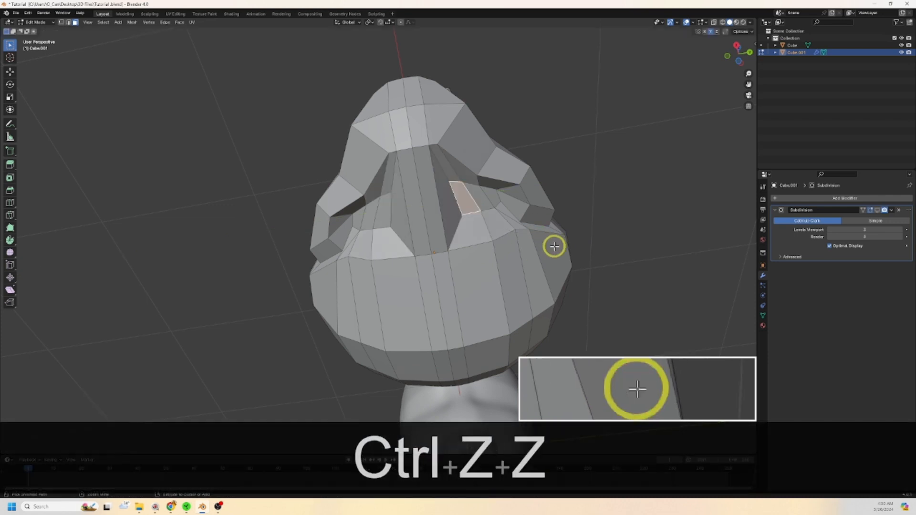
Step: Add the matching face in the other nostril to the selection and scale both inward toward the septum along the local Y axis
left_click(386, 211, "shift")
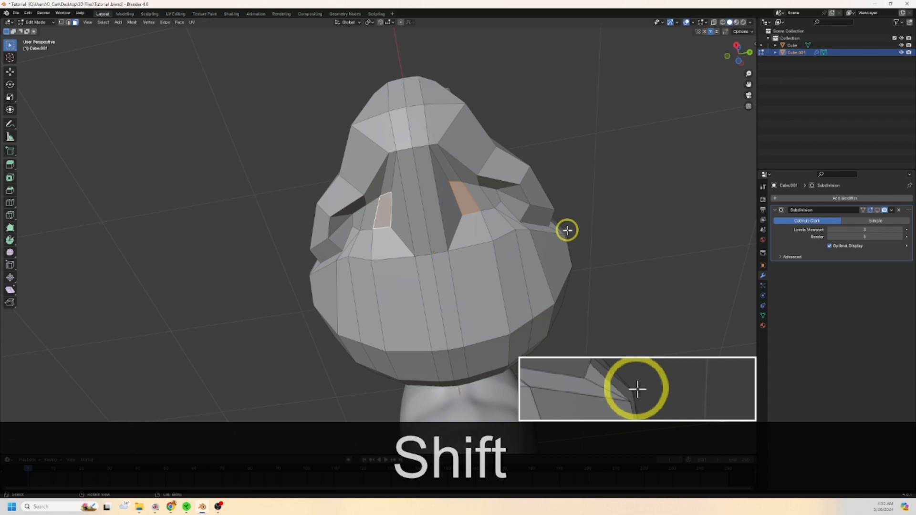
key("s")
key("y")
key("y")
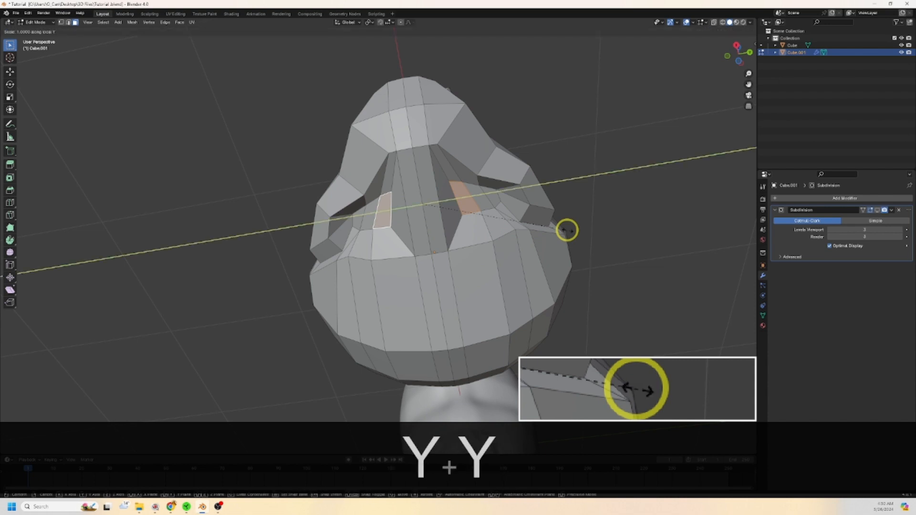
left_click(530, 232)
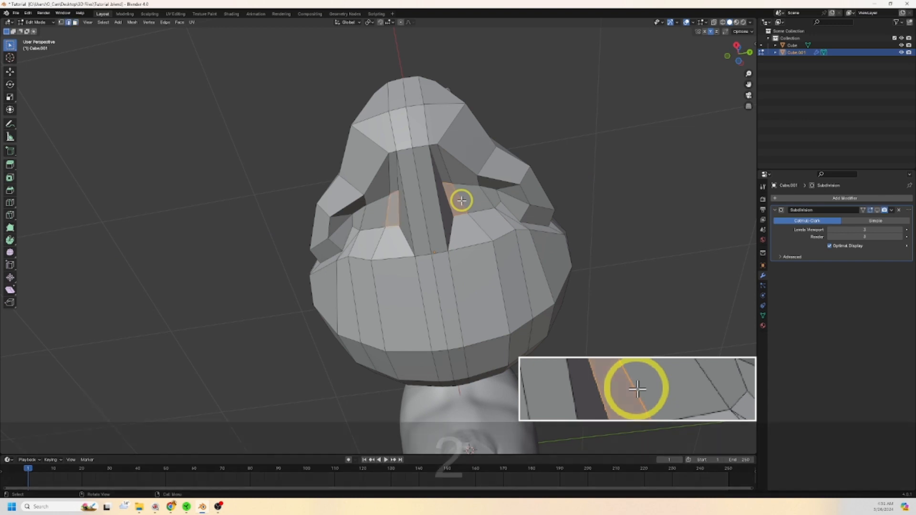
Step: In edge selection, move the dividing edge on one nostril's floor slightly outward, away from the septum
key("2")
left_click(455, 199)
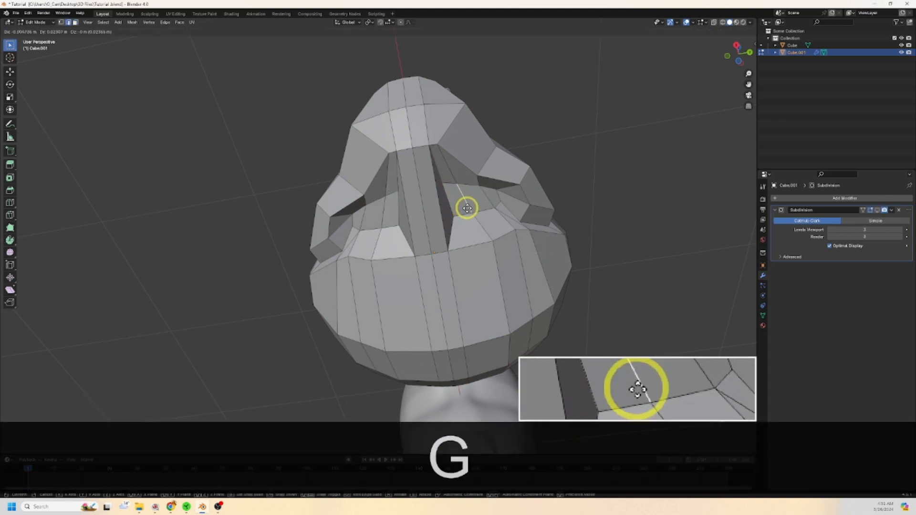
left_click(470, 208)
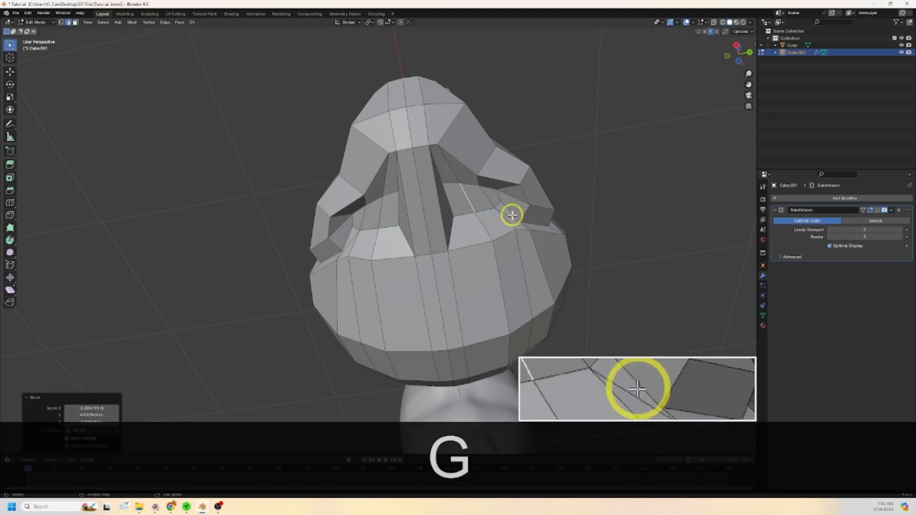
mouse_move(511, 210)
middle_mouse_down()
mouse_move(476, 235)
mouse_move(504, 222)
mouse_move(497, 213)
middle_mouse_up()
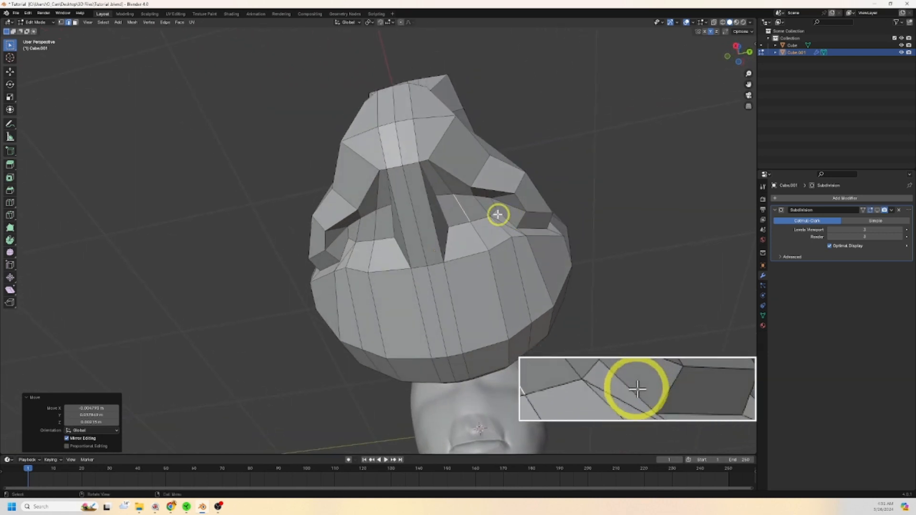
Step: Add a single loop cut around the inside of each nostril with the Loop Cut tool
left_click(76, 23)
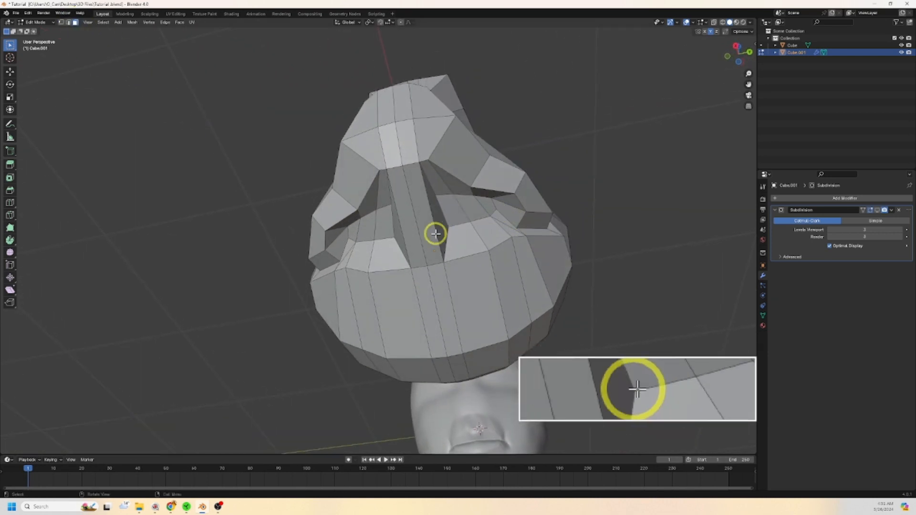
left_click(460, 209)
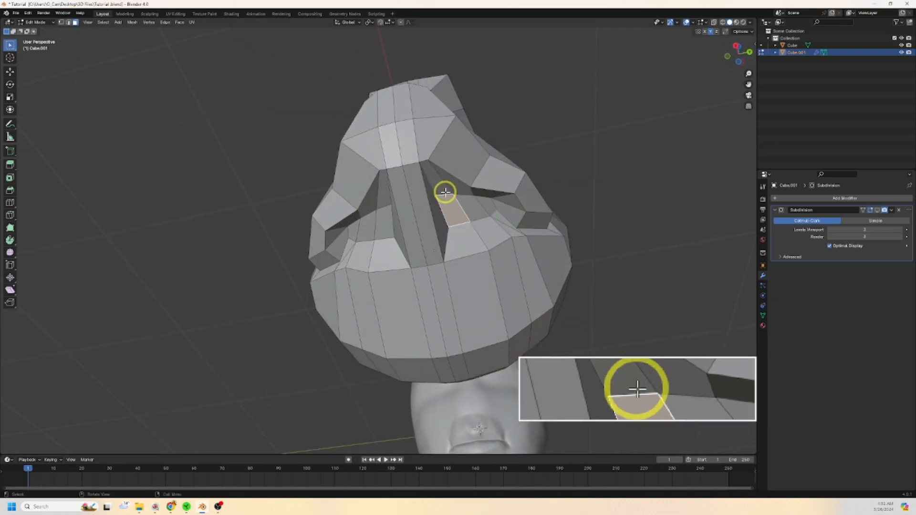
key("shift")
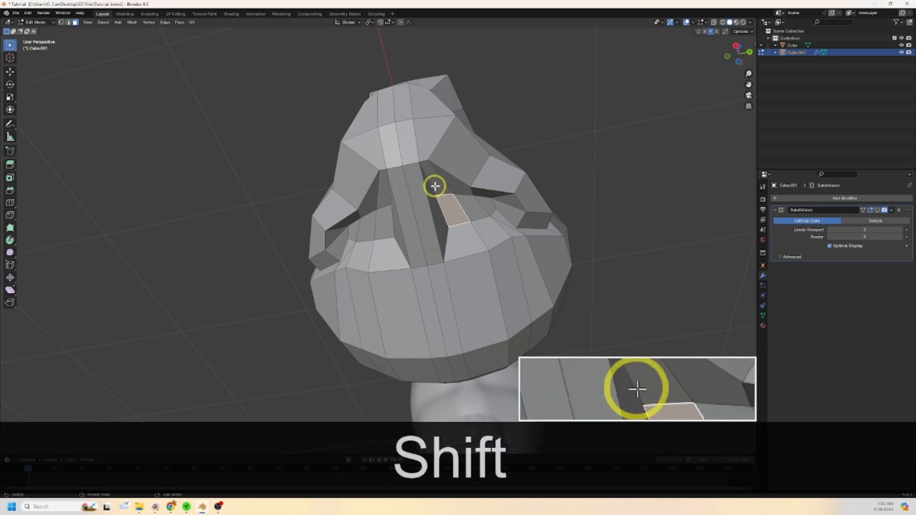
left_click(16, 205)
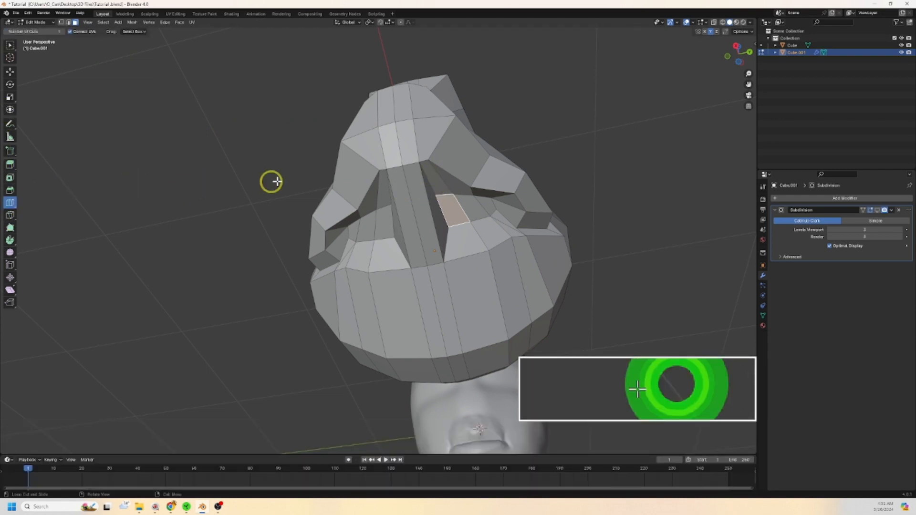
left_click(426, 177)
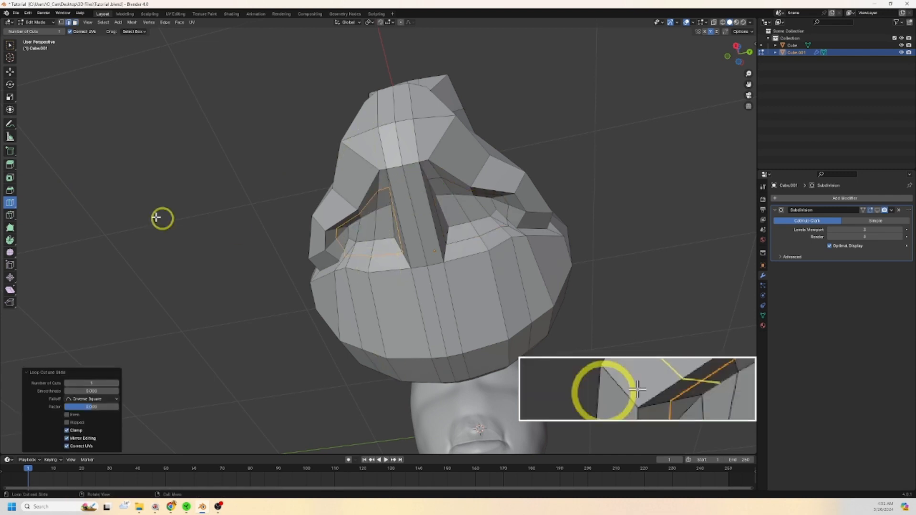
Step: With Select Box in face selection, select the ring of faces lining the inside of one nostril
left_click(75, 22)
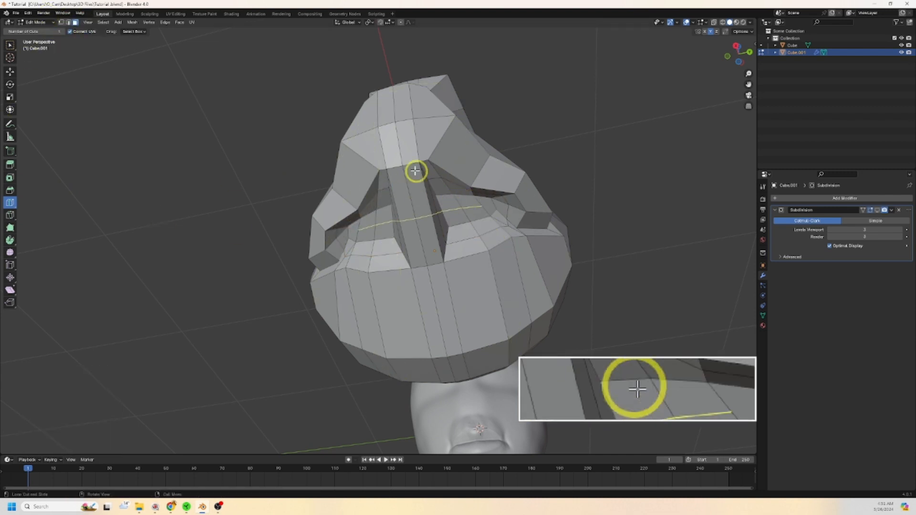
left_click(10, 45)
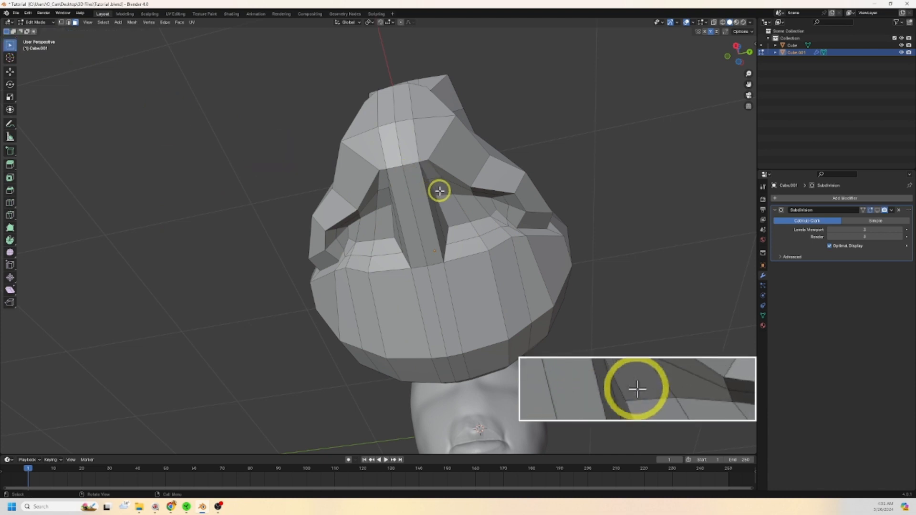
left_click(437, 191)
scroll(477, 205, "up", 3)
middle_click_drag(520, 223, 482, 256, "shift")
left_click(482, 237, "ctrl+shift")
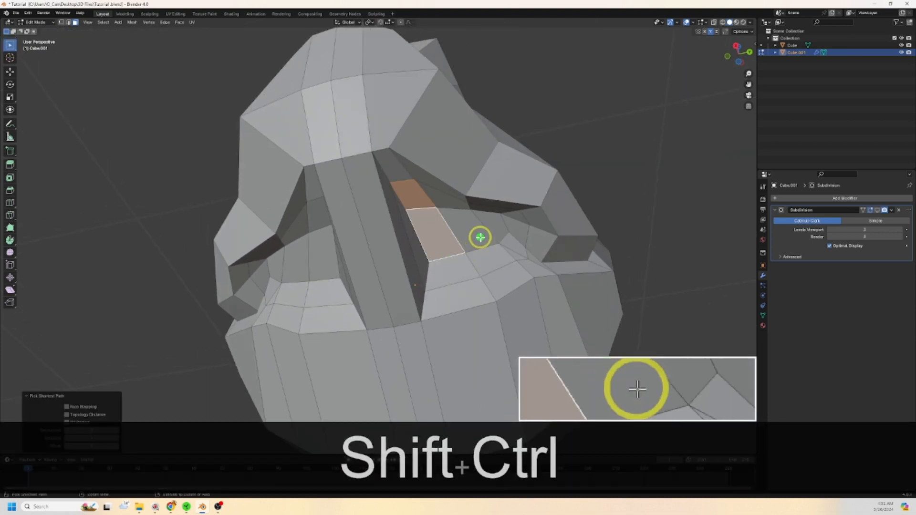
left_click(493, 229, "ctrl+shift")
left_click(449, 206, "ctrl+shift")
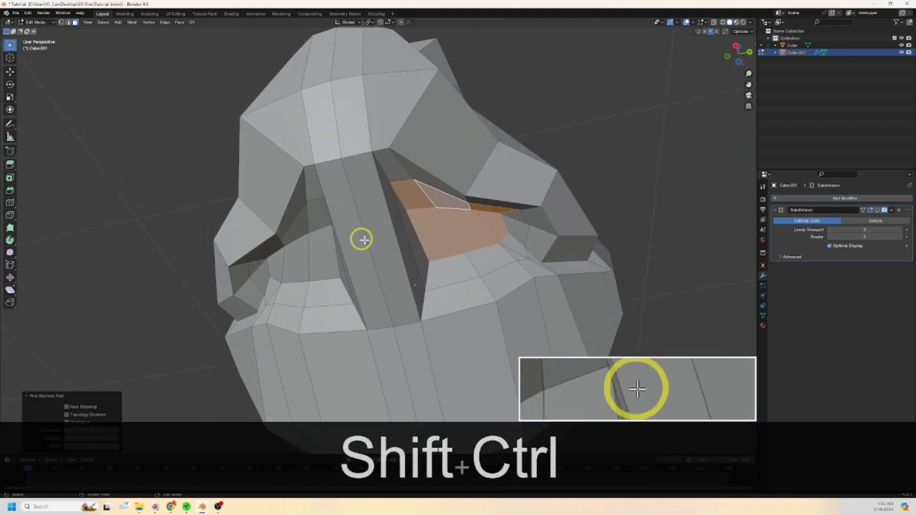
middle_click_drag(508, 255, 517, 279)
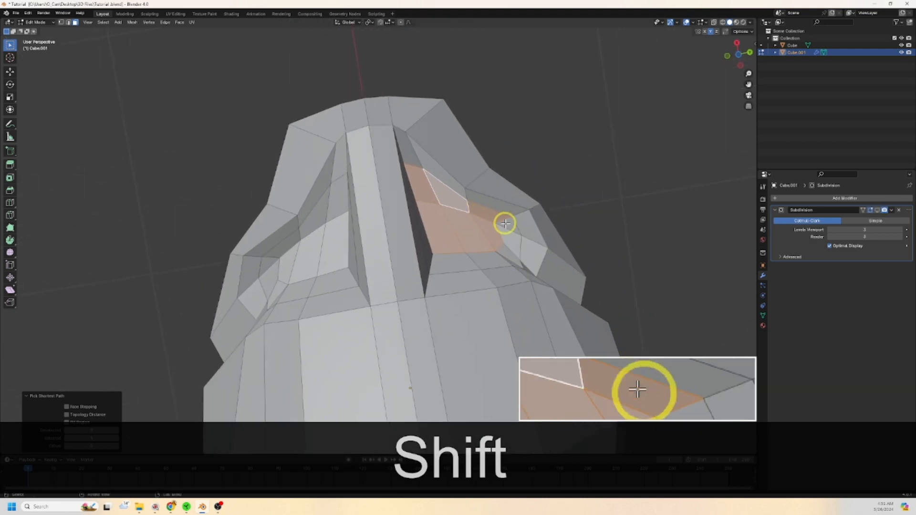
Step: In vertex selection, use the Knife tool to cut an edge between two inner wall vertices near the wing of the same nostril
left_click(9, 215)
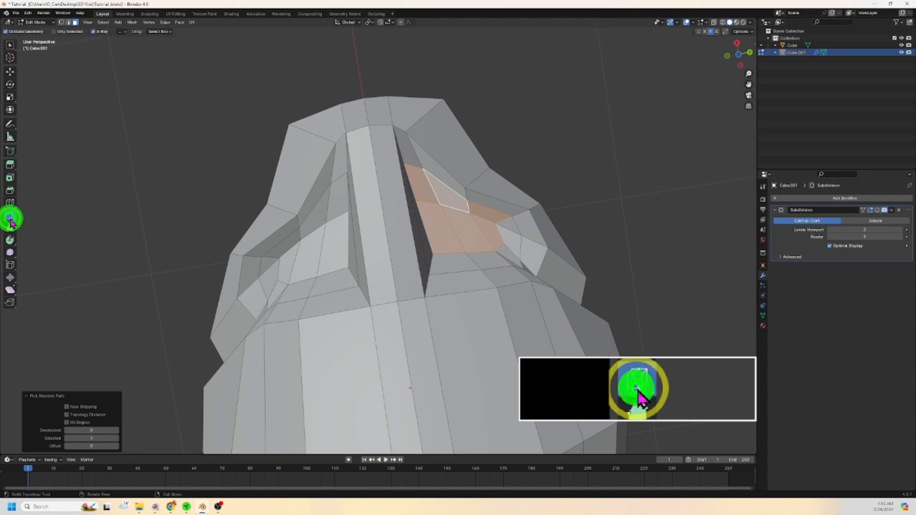
key("1")
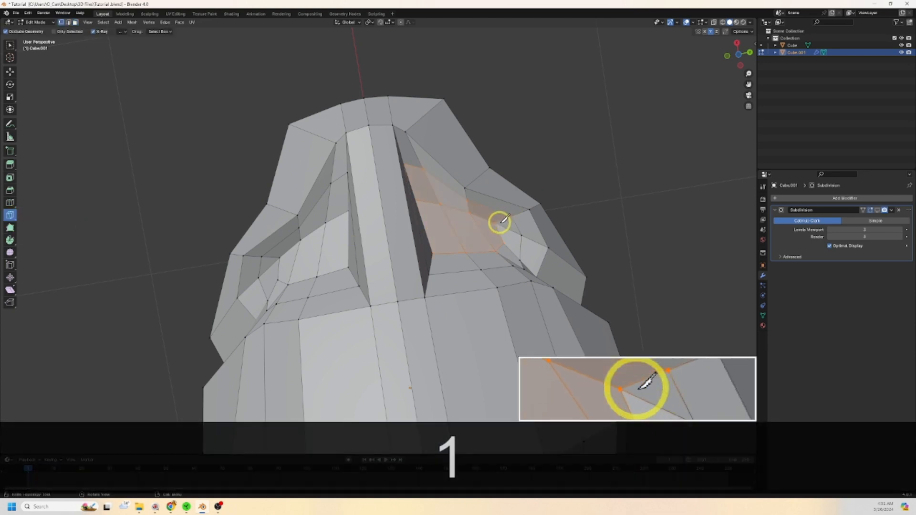
left_click(495, 222)
left_click(467, 201)
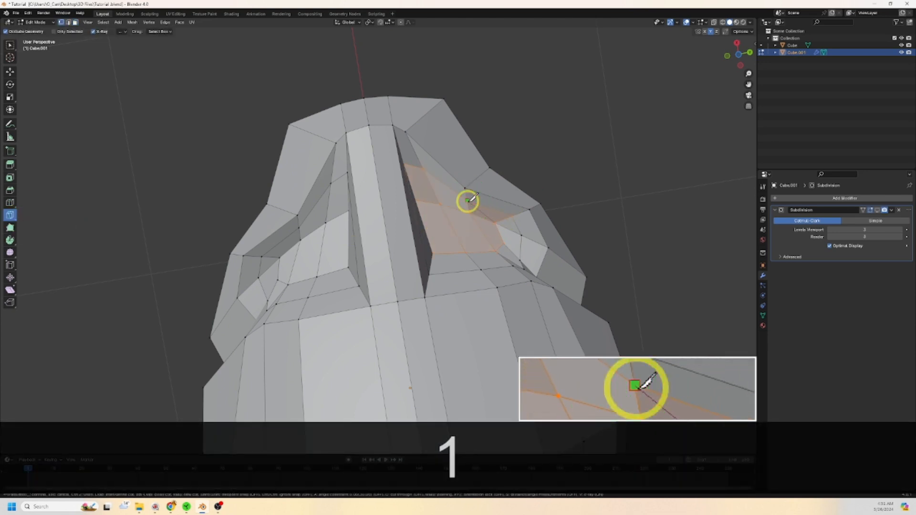
key("Return")
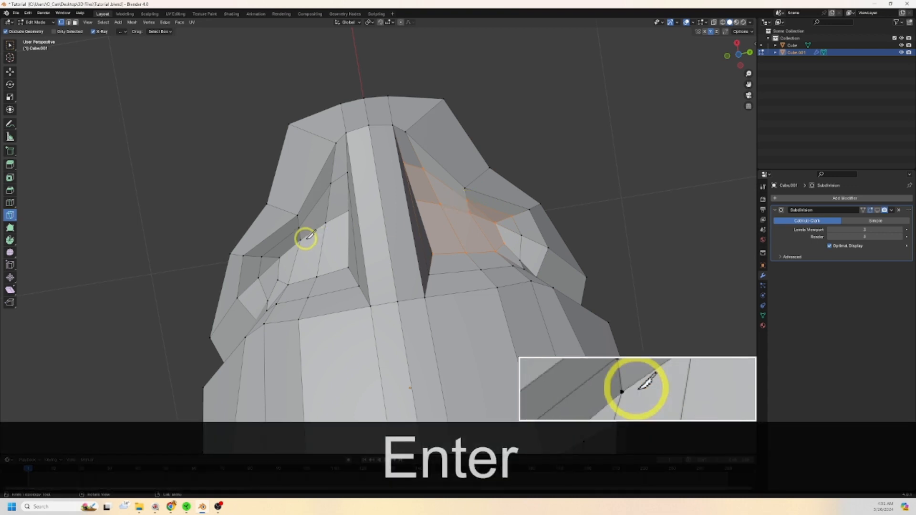
Step: Make the matching Knife cut between the inner wall vertices near the wing in the opposite nostril
mouse_move(310, 237)
middle_mouse_down()
mouse_move(327, 236)
mouse_move(336, 245)
mouse_move(321, 244)
middle_mouse_up()
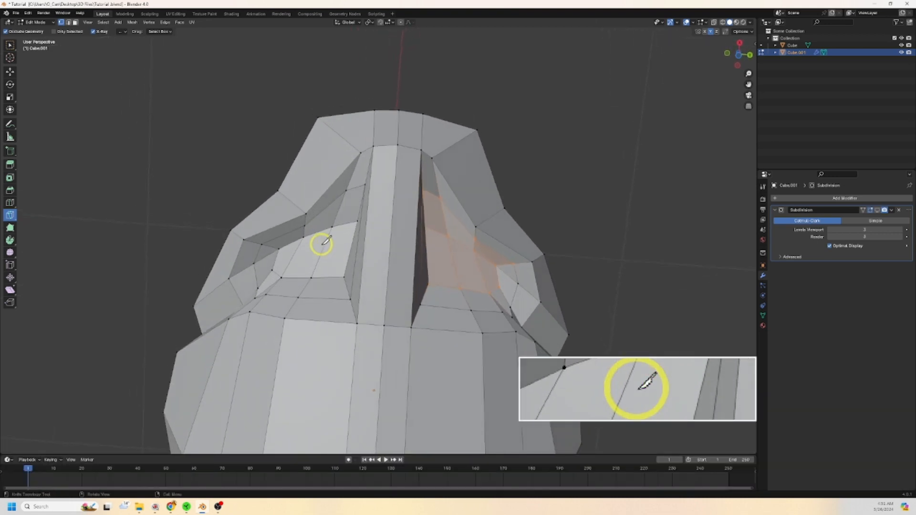
left_click(279, 248)
left_click(305, 223)
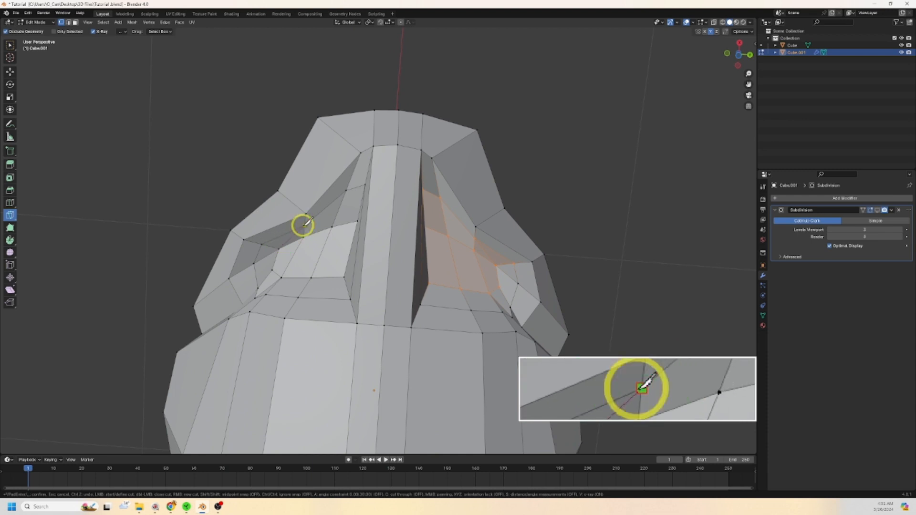
key("Return")
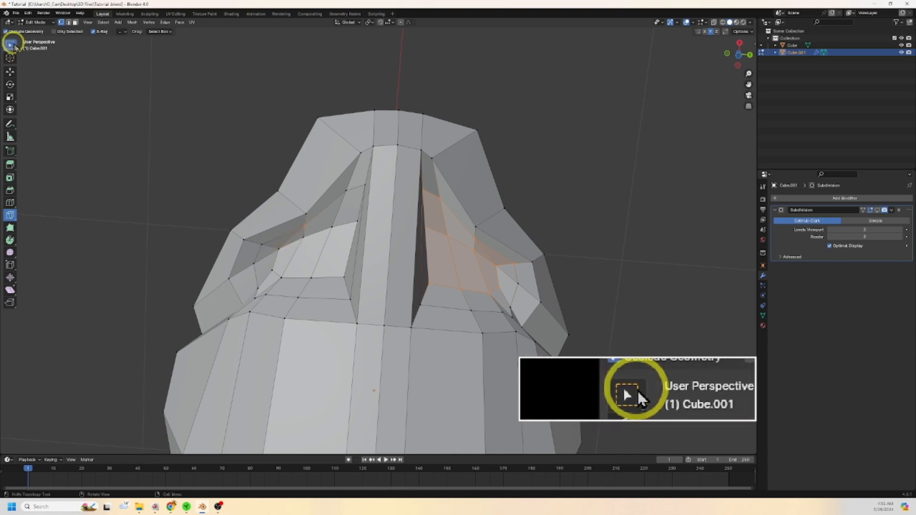
Step: Select the inner wall vertex where the new edge ends in one nostril and switch to wireframe shading
left_click(15, 46)
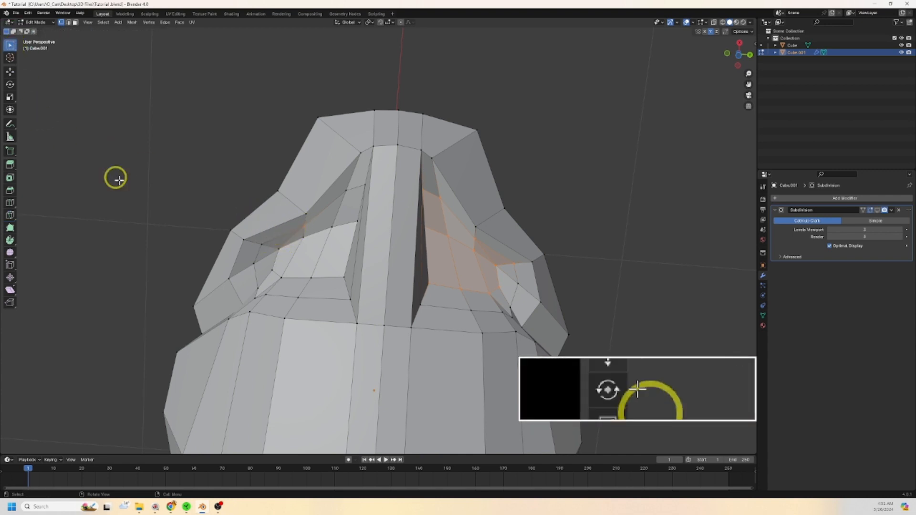
left_click(274, 248)
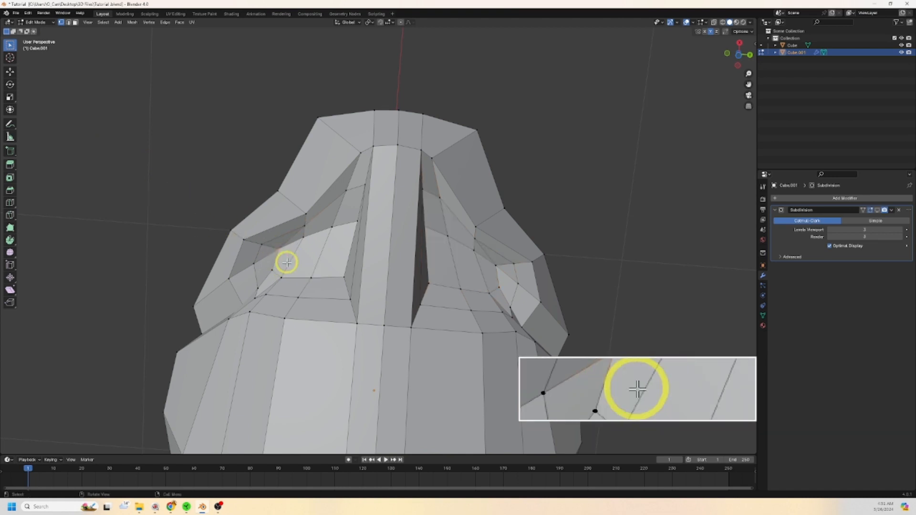
scroll(281, 268, "up", 5)
middle_click_drag(286, 274, 361, 280, "shift")
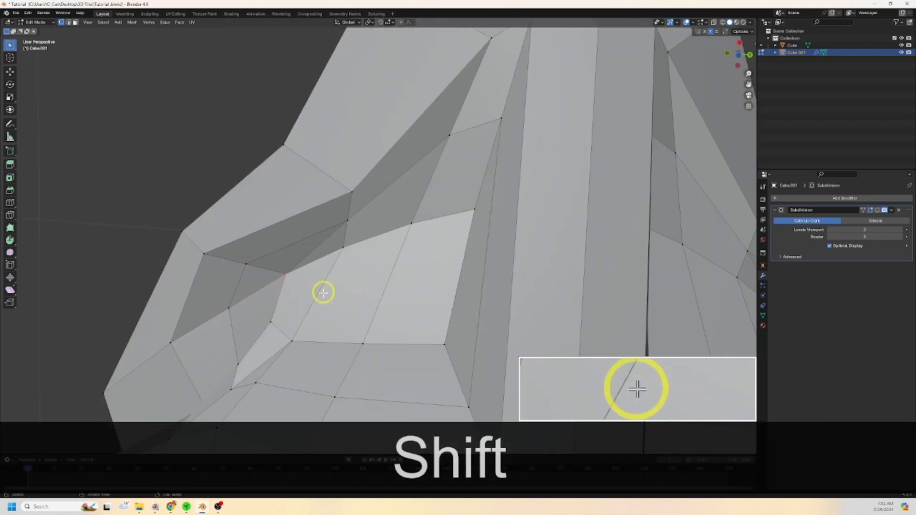
middle_click_drag(305, 294, 338, 301)
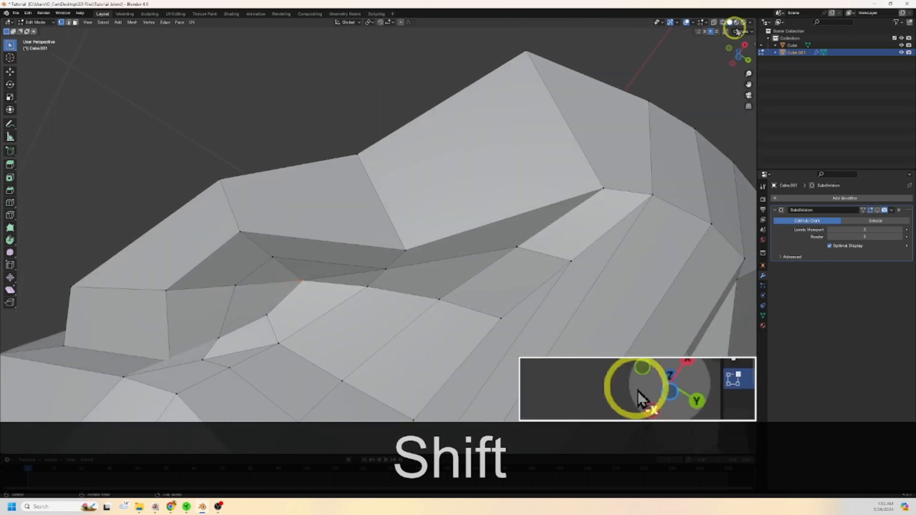
left_click(722, 22)
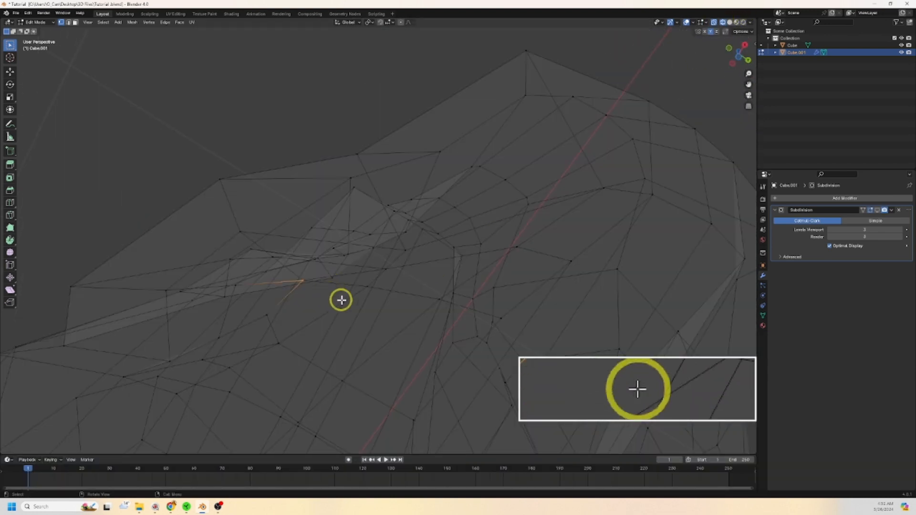
middle_click_drag(341, 300, 347, 302)
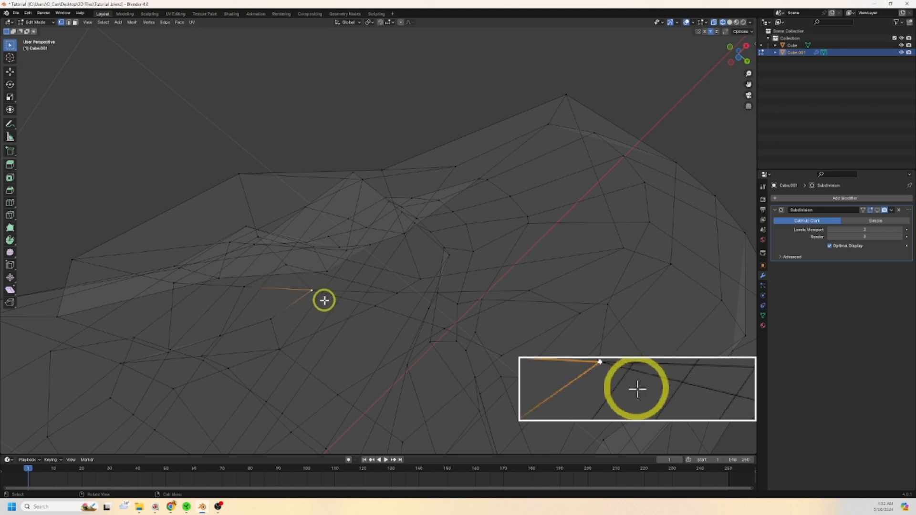
key("g")
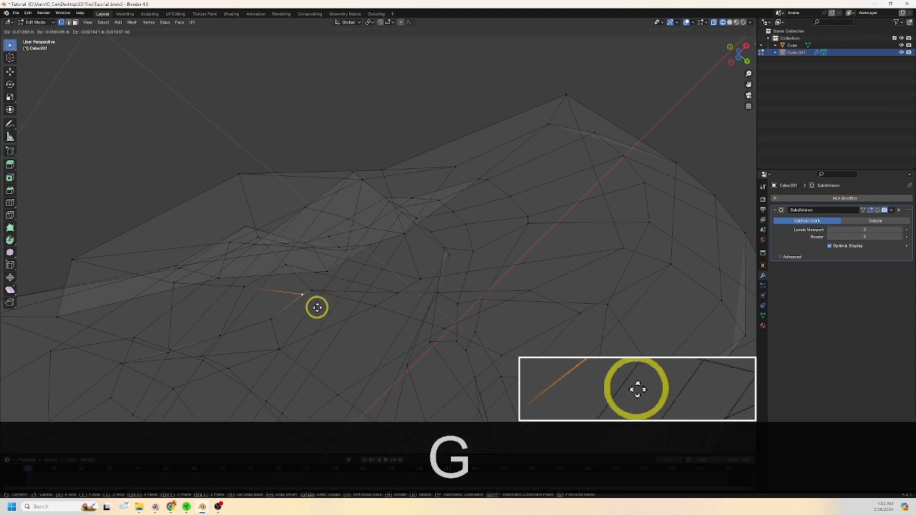
left_click(317, 308)
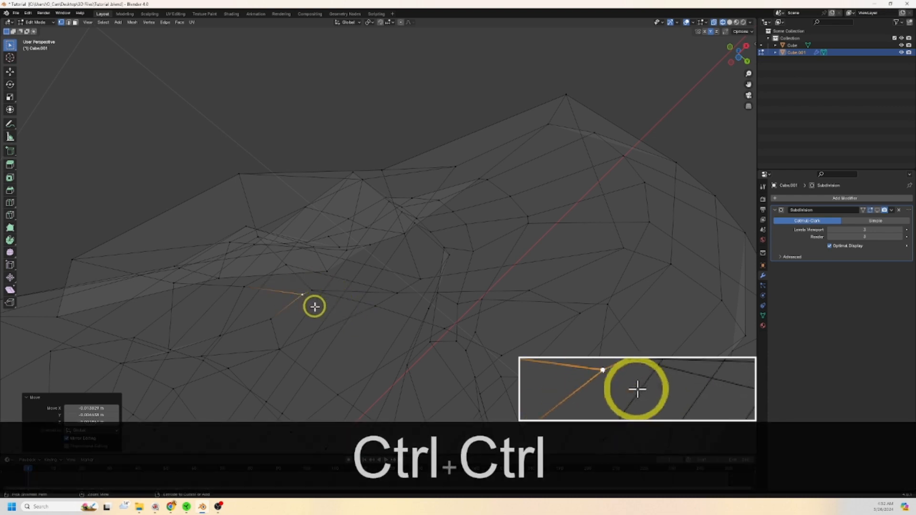
key("ctrl+z")
Step: Box-select the overlapping vertices at that inner wall corner, merge them at center, and return to solid shading
left_click_drag(299, 285, 318, 315)
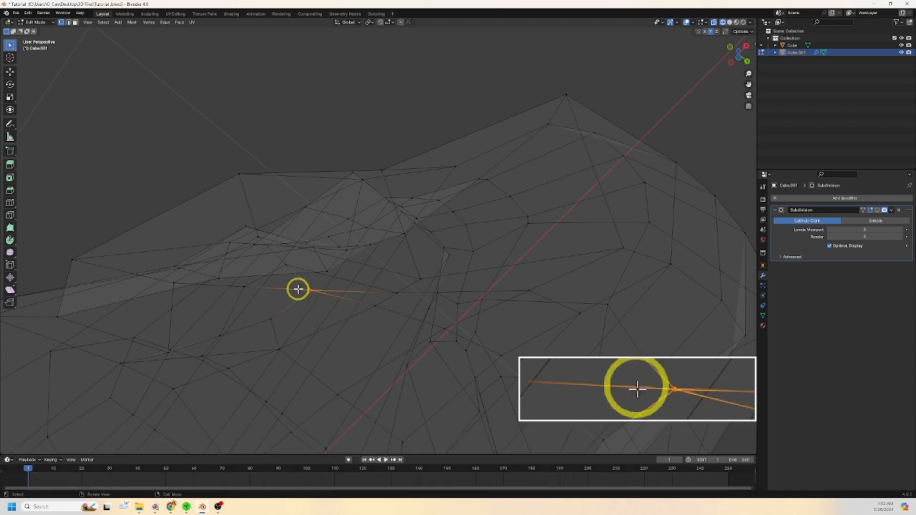
left_click_drag(295, 283, 320, 304)
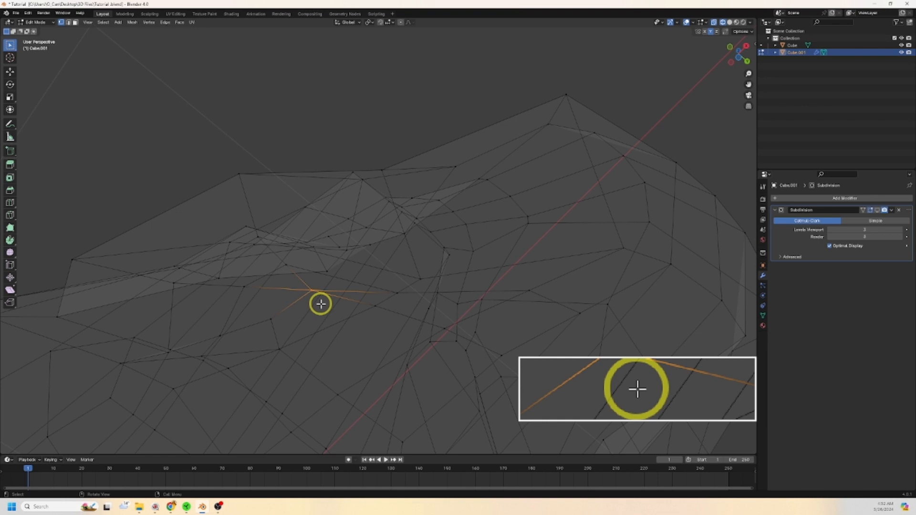
key("m")
left_click(321, 301)
scroll(398, 328, "down", 4)
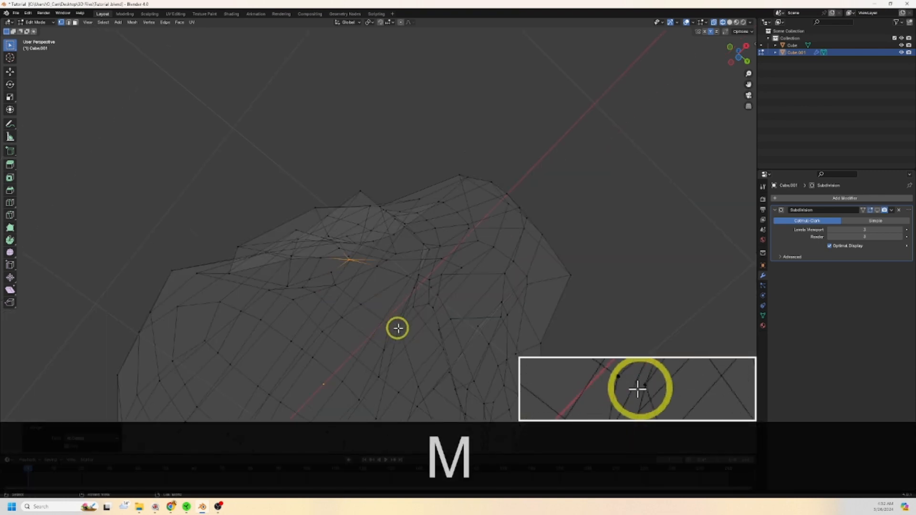
left_click(723, 22)
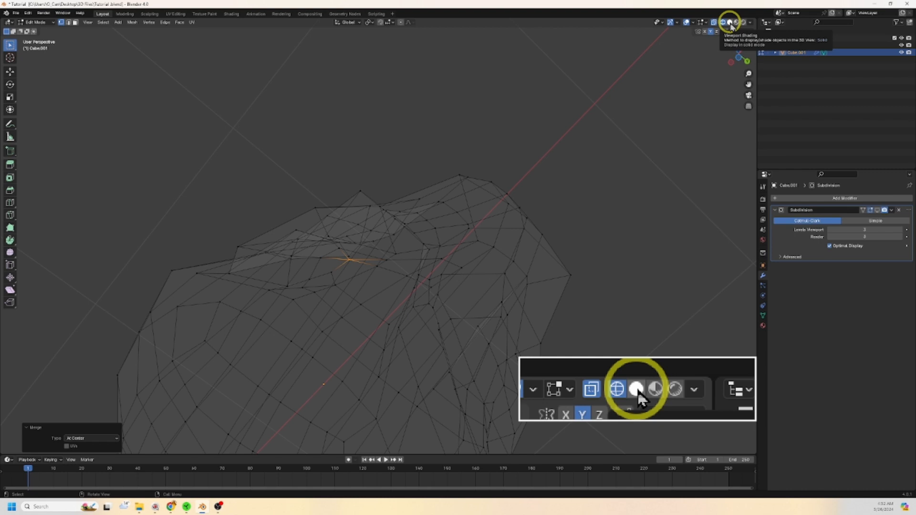
left_click(730, 23)
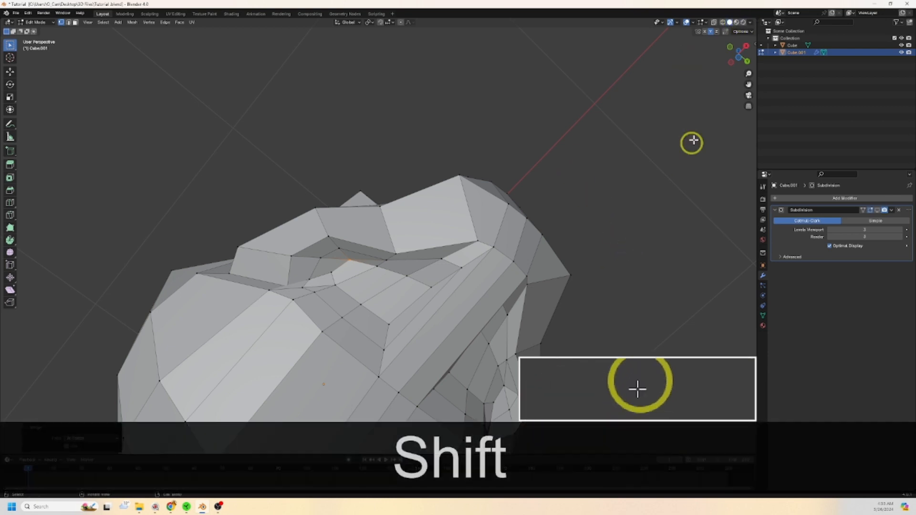
Step: In wireframe shading, box-select and merge the matching overlapping vertices in the opposite nostril, and restore solid shading
middle_click_drag(593, 219, 552, 212)
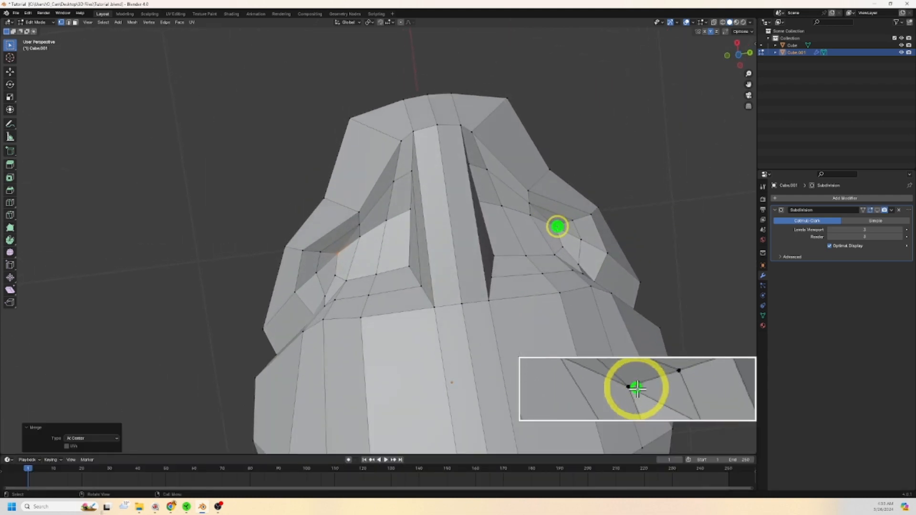
scroll(574, 250, "up", 2)
middle_click_drag(574, 249, 493, 273, "shift")
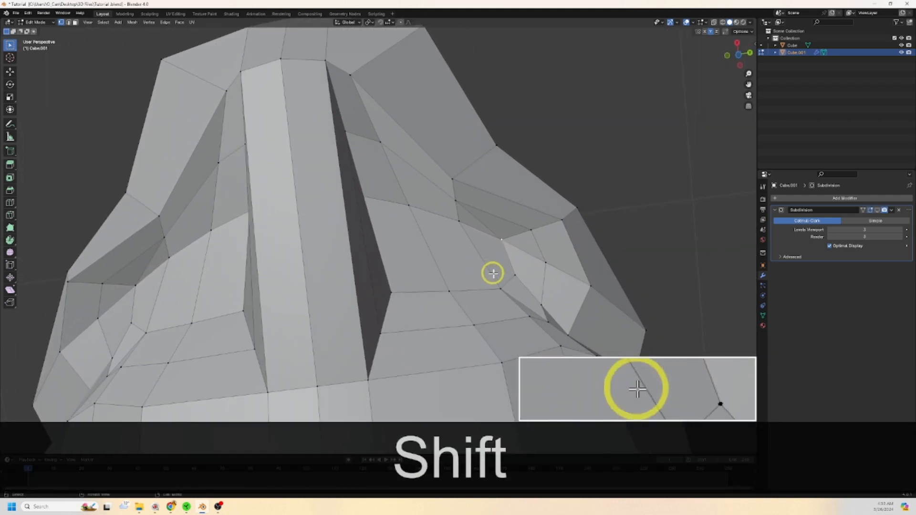
scroll(523, 276, "up", 3)
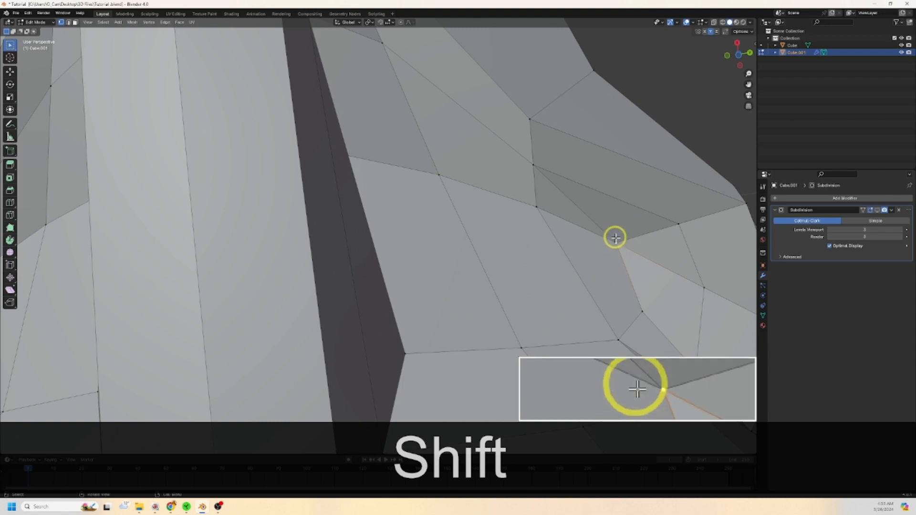
left_click(722, 22)
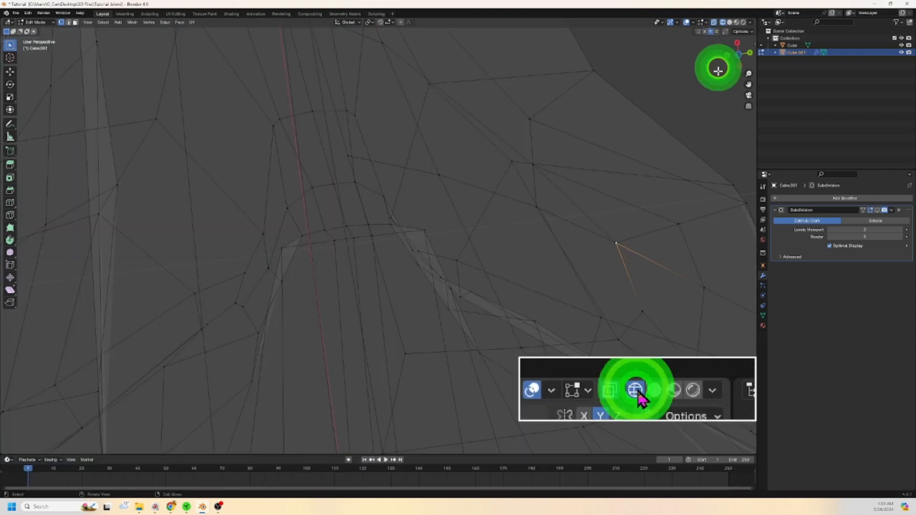
left_click(613, 241)
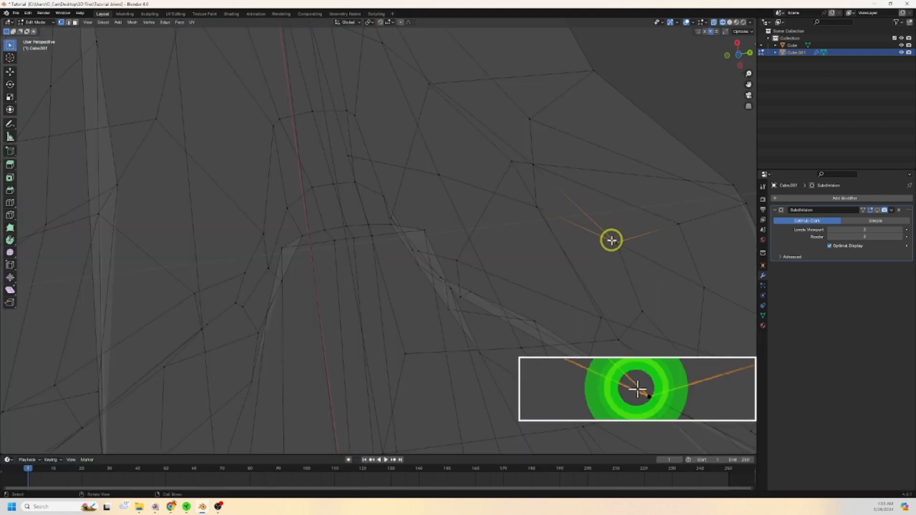
left_click_drag(594, 222, 631, 265)
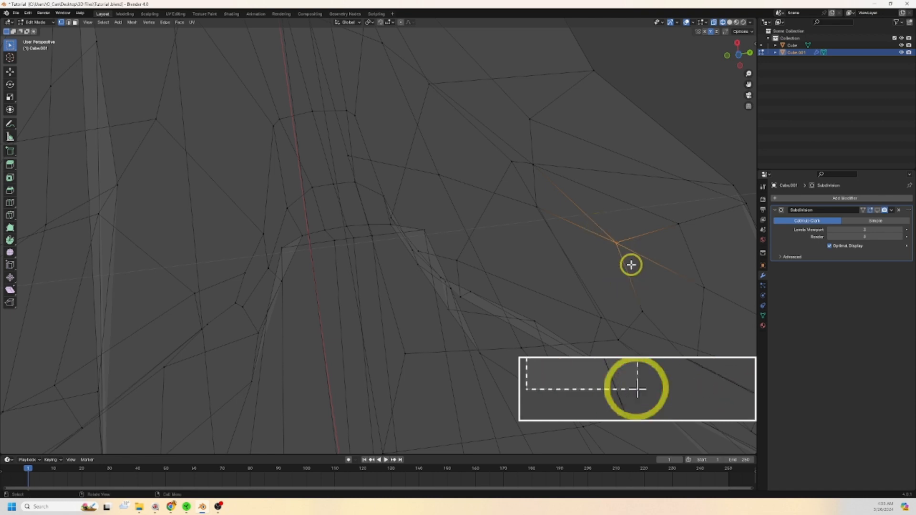
key("m")
left_click(630, 268)
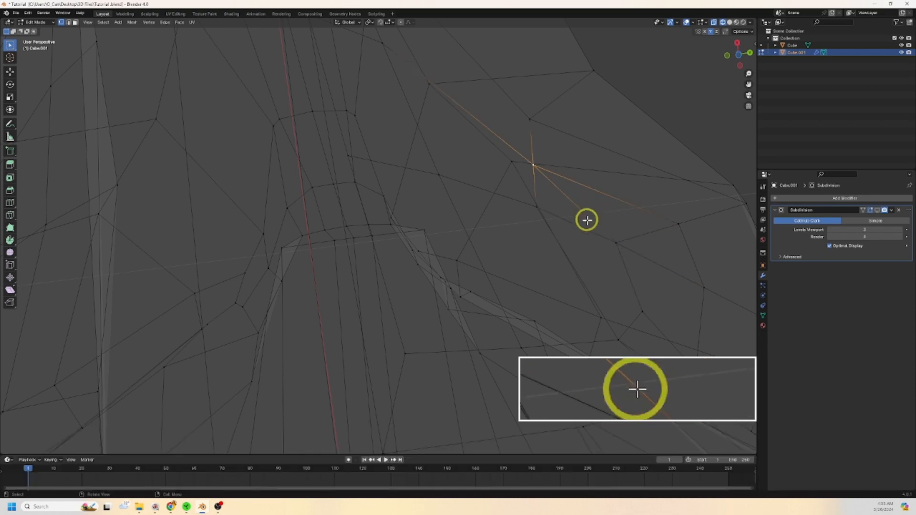
left_click(729, 22)
Step: In face selection, select the patch of innermost faces inside both nostrils
middle_click_drag(677, 153, 562, 176)
left_click(78, 26)
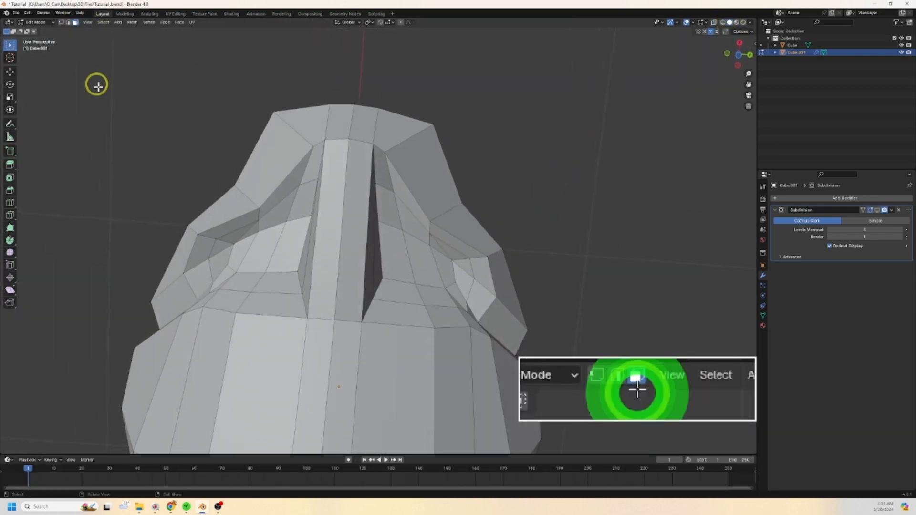
left_click(391, 222)
left_click(428, 258, "ctrl")
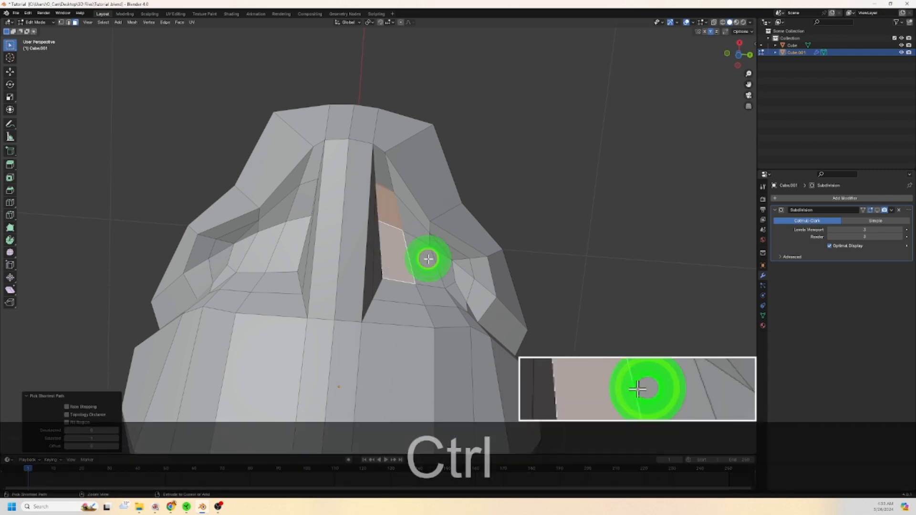
left_click(424, 260, "shift")
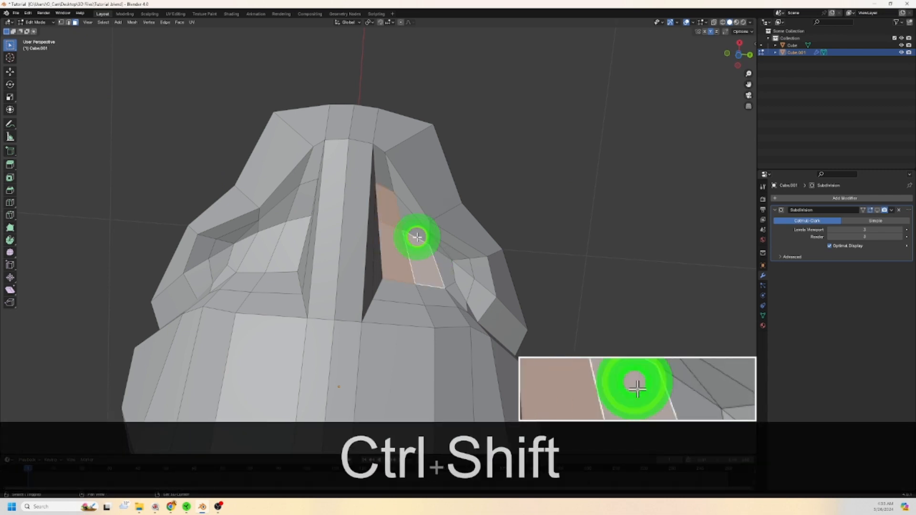
left_click(417, 236, "shift")
left_click(443, 259, "shift")
left_click(437, 245, "shift")
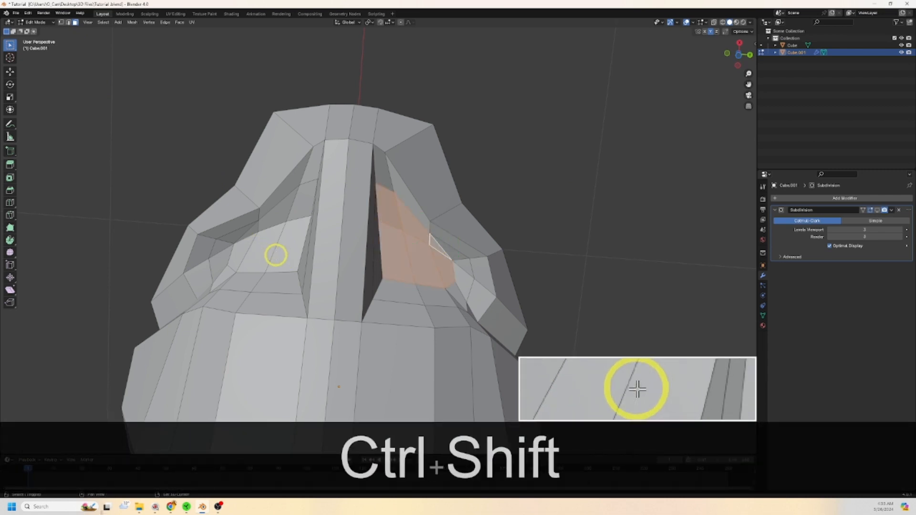
left_click(292, 220, "ctrl+shift")
left_click(294, 229, "ctrl+shift")
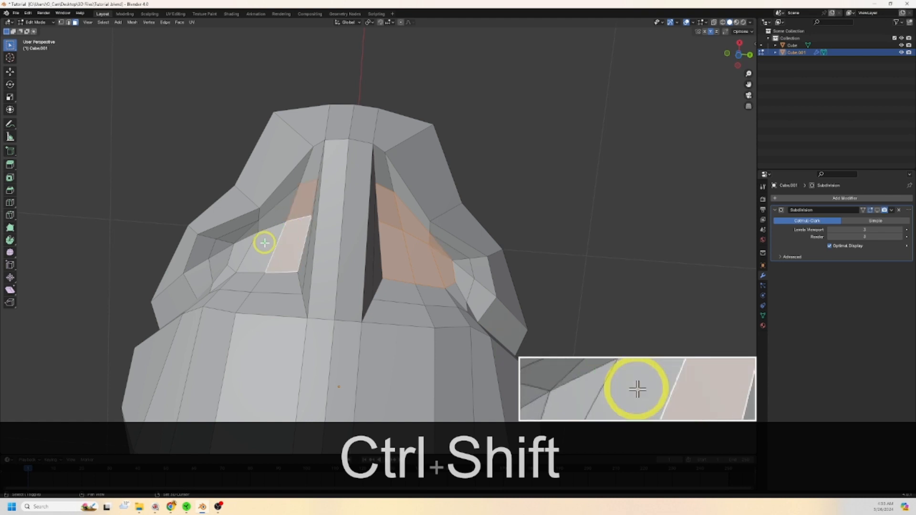
left_click(277, 221, "ctrl+shift")
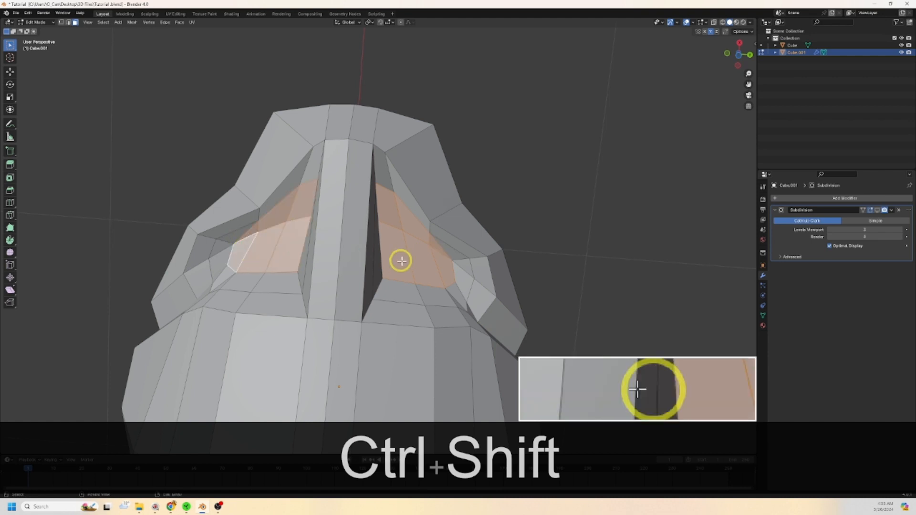
Step: Extrude the selected faces of both nostrils about 0.13 m inward into the nose
mouse_move(401, 262)
middle_mouse_down()
mouse_move(329, 301)
mouse_move(391, 273)
mouse_move(422, 281)
middle_mouse_up()
scroll(422, 281, "up", 3)
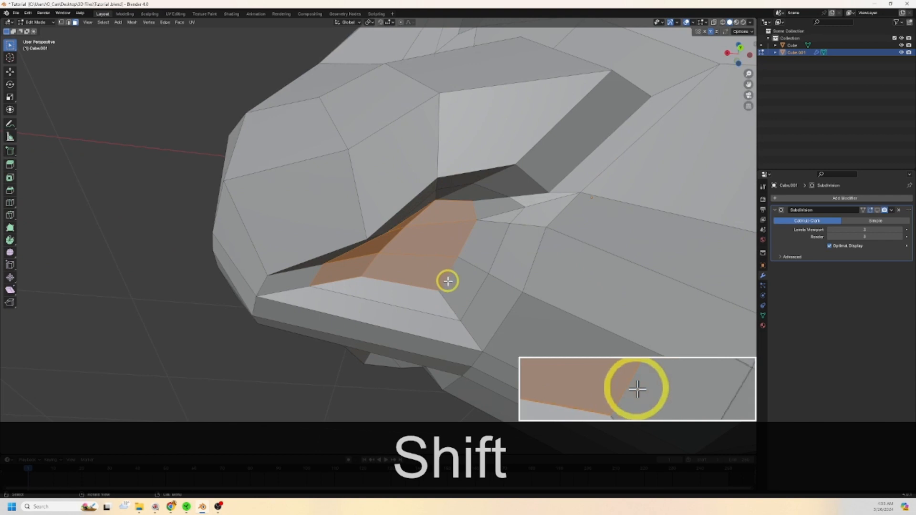
key("e")
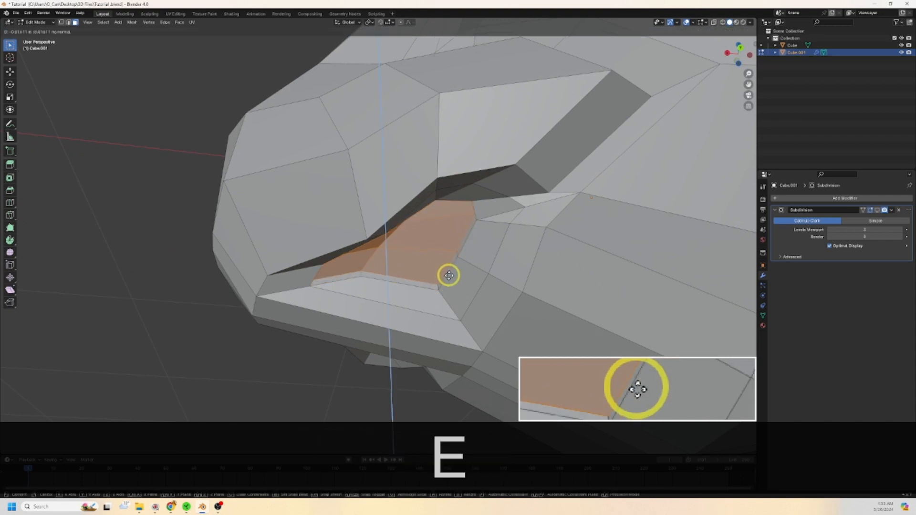
left_click(453, 241)
Step: Scale the extruded inner faces of both nostrils down to about 0.89
middle_click_drag(454, 239, 571, 271)
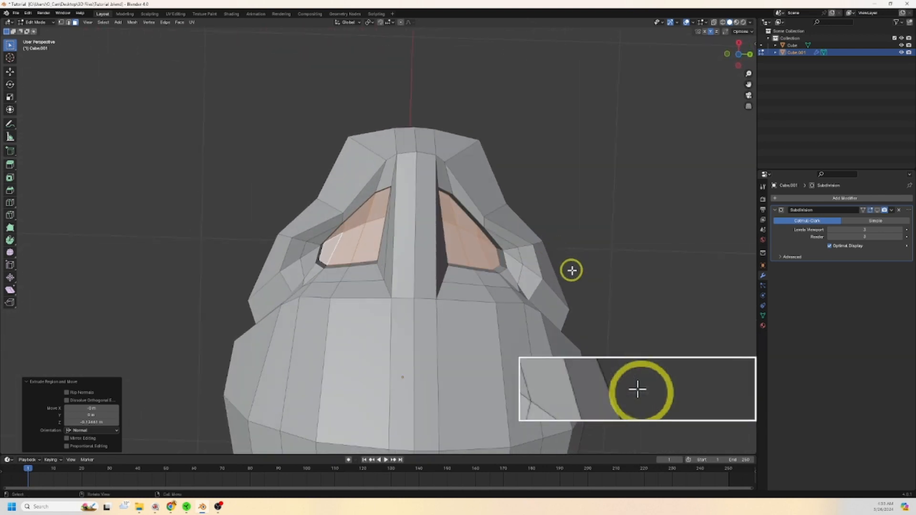
key("s")
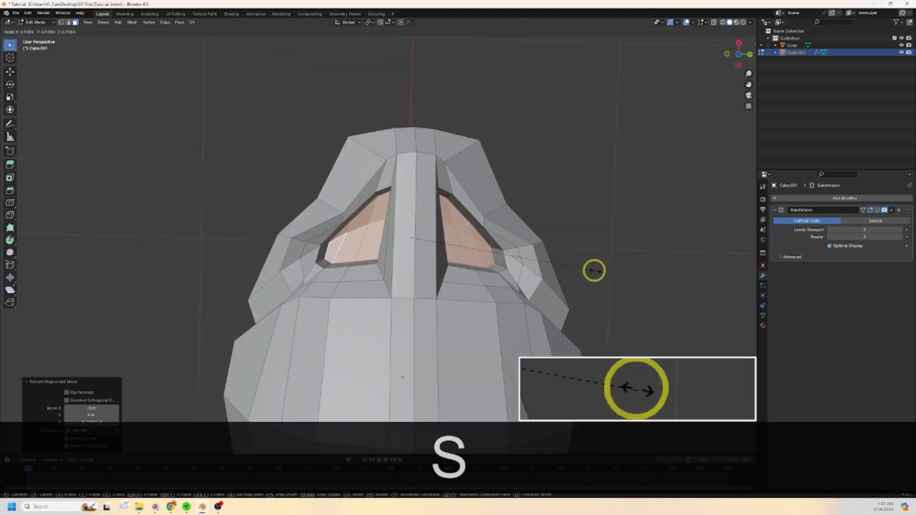
left_click(586, 268)
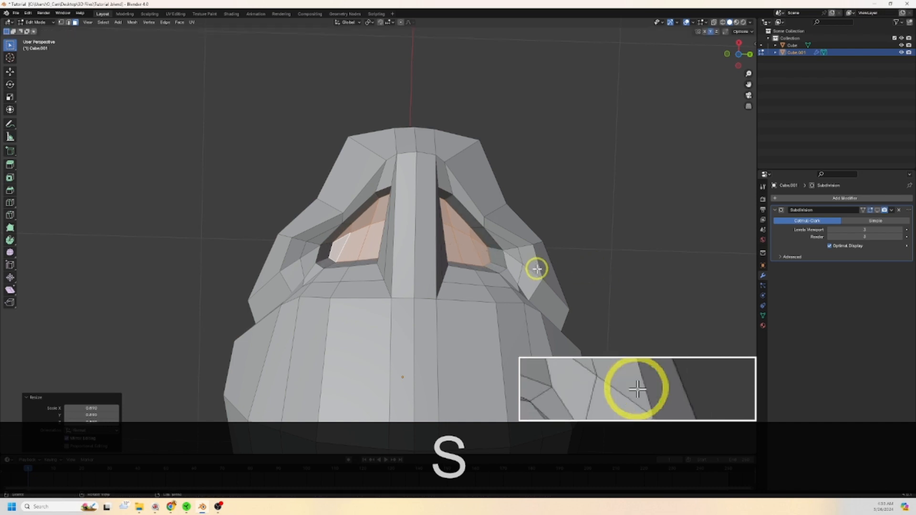
Step: Select only the extruded end faces inside one nostril and move them slightly to reposition them within the opening
middle_click_drag(486, 253, 376, 305)
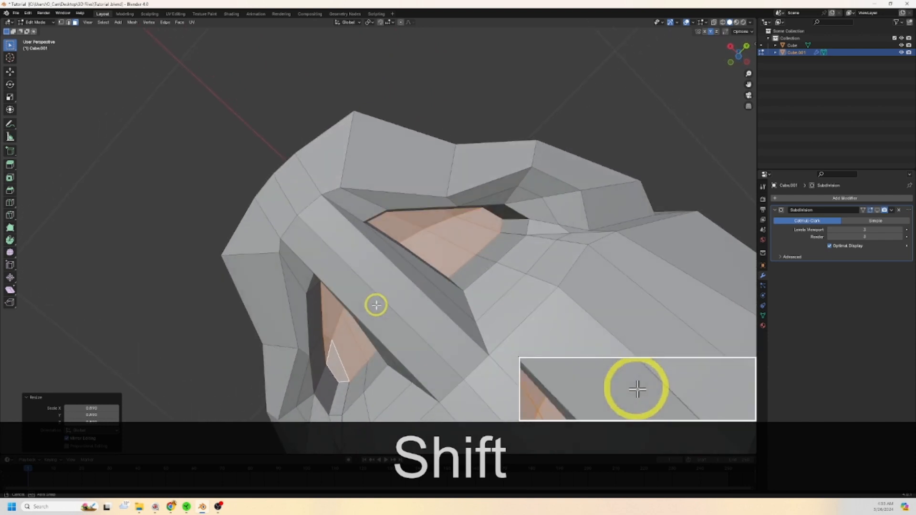
left_click(425, 221)
left_click(460, 213, "ctrl")
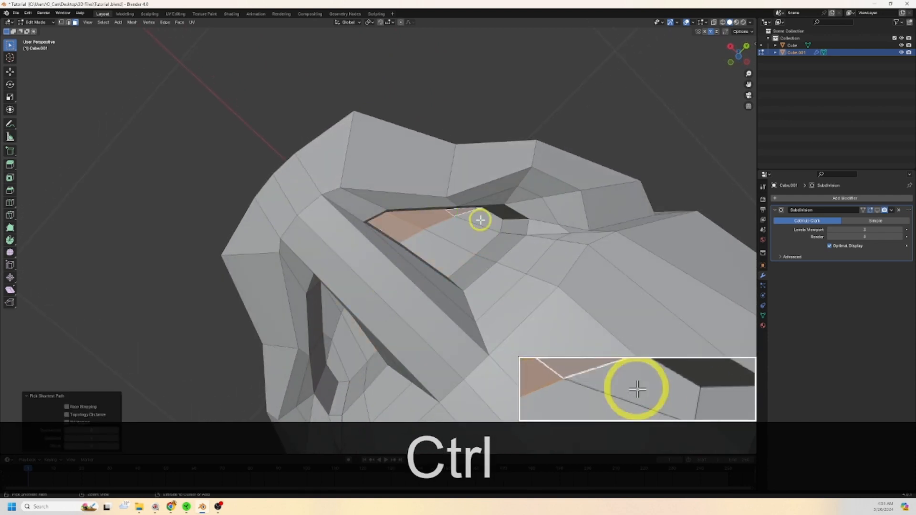
middle_click_drag(446, 251, 564, 250)
key("g")
left_click(484, 282)
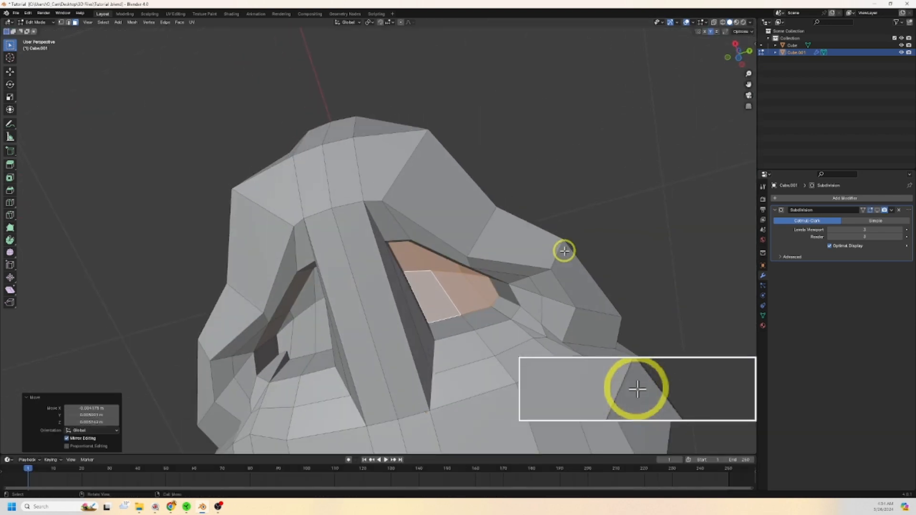
Step: Scale the selected end faces of that nostril down along the Y axis
key("s")
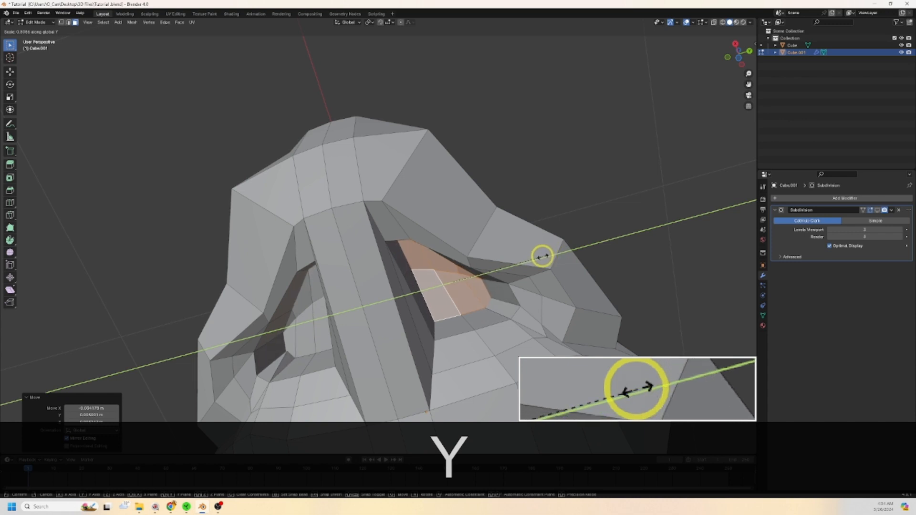
left_click(529, 271)
middle_click_drag(277, 389, 310, 386)
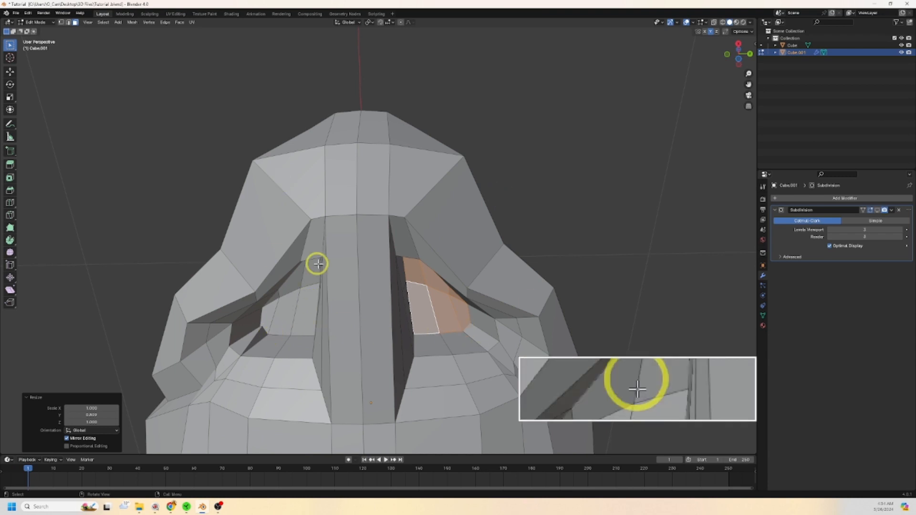
Step: Examine the topology around both nostril openings on the underside of the nose from several angles
middle_click_drag(335, 276, 396, 350)
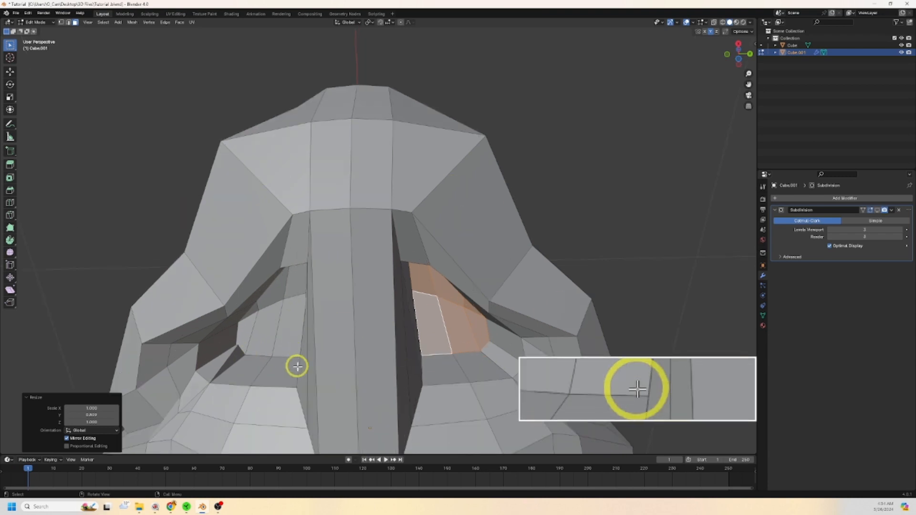
middle_click_drag(343, 384, 429, 288, "shift")
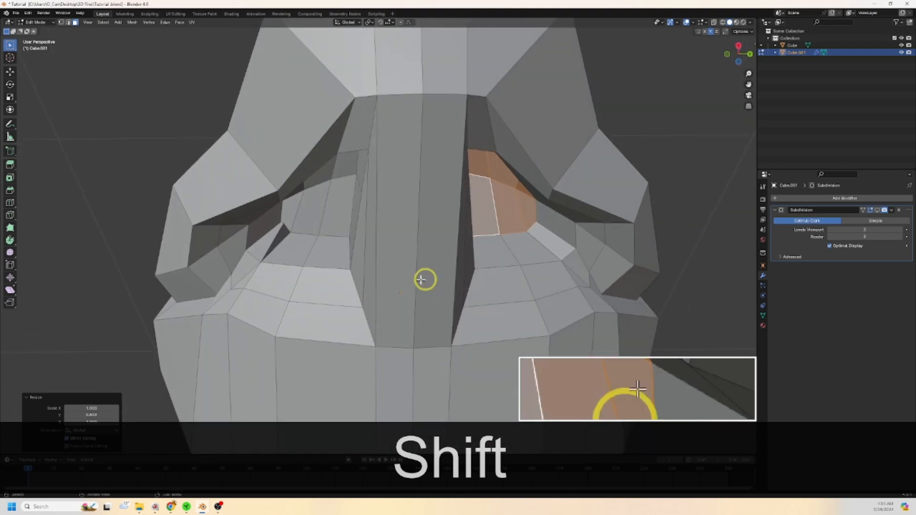
middle_click_drag(562, 291, 497, 323)
middle_click_drag(507, 277, 493, 331)
scroll(492, 272, "down", 5)
middle_click_drag(494, 236, 380, 268)
scroll(380, 268, "up", 2)
scroll(377, 282, "up", 3)
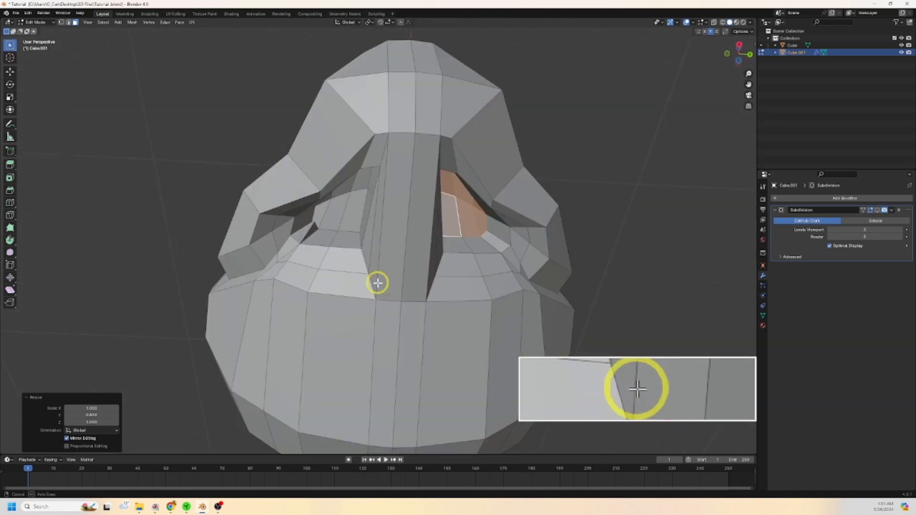
scroll(377, 283, "up", 2)
scroll(339, 246, "up", 2)
middle_click_drag(311, 233, 345, 303, "shift")
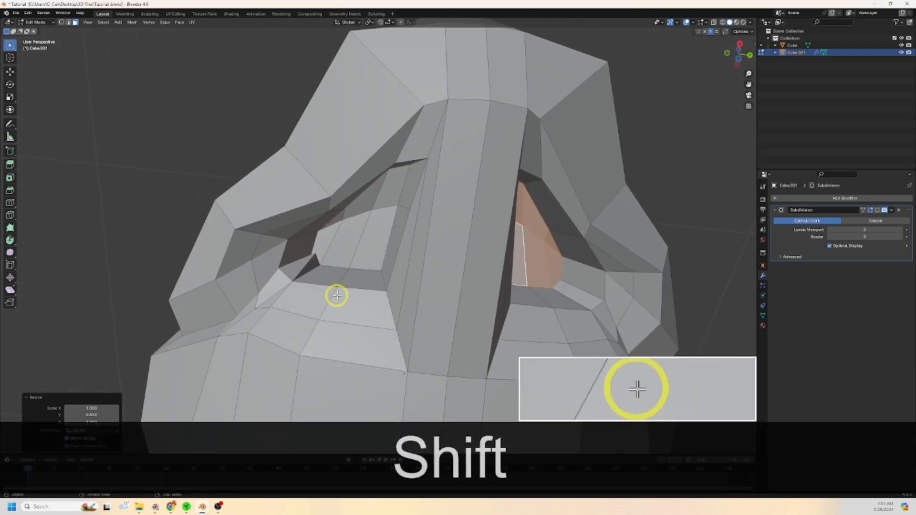
middle_click_drag(564, 297, 561, 334, "shift")
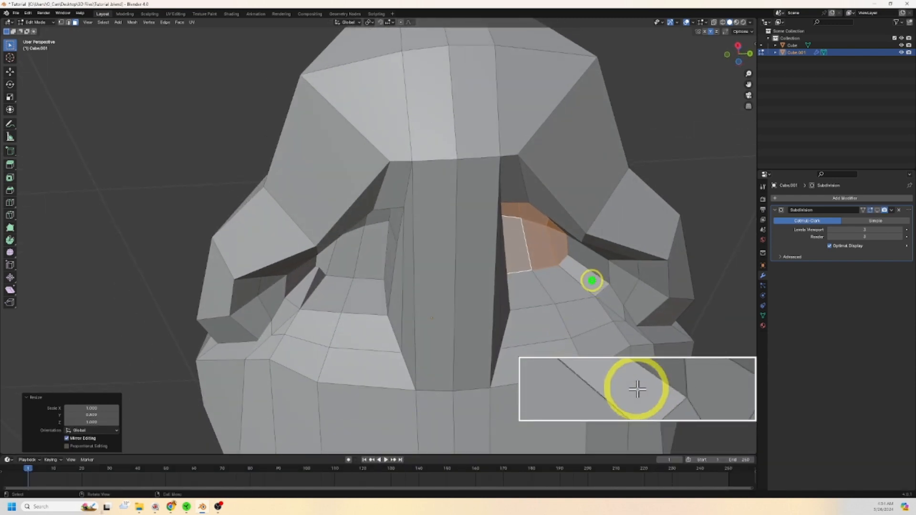
Step: Merge the two close vertices at the outer corner of the left-hand nostril rim using At Last
left_click(592, 281)
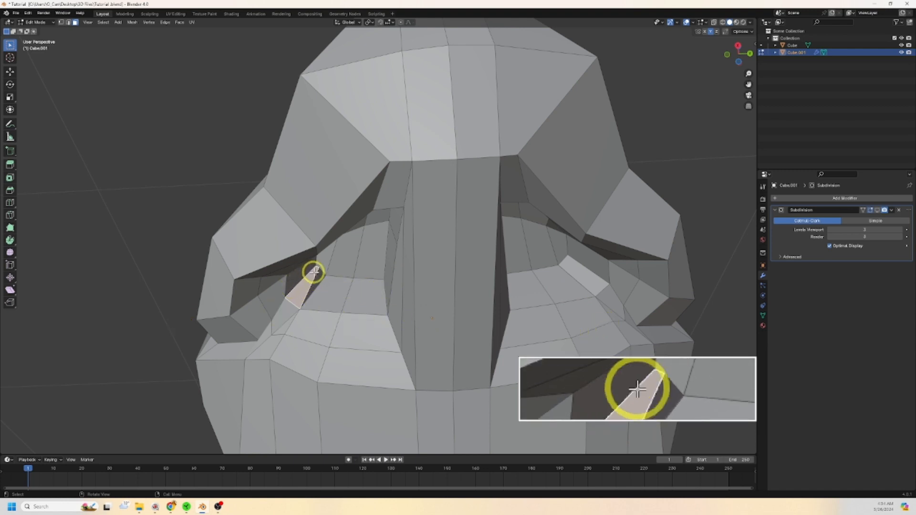
left_click(61, 22)
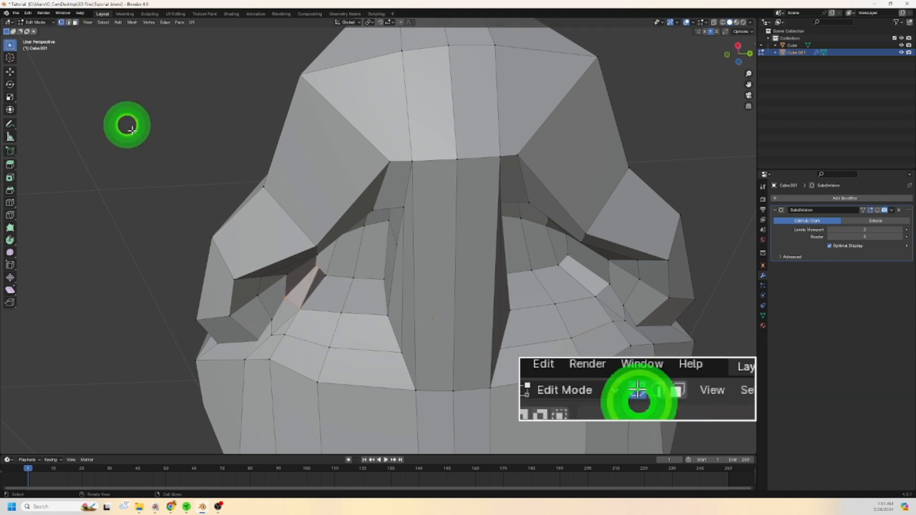
left_click(321, 275)
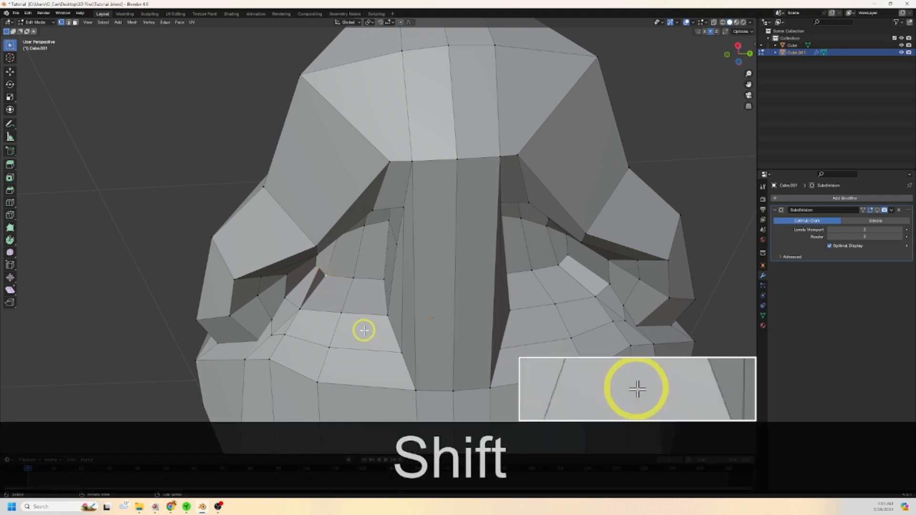
key("m")
left_click(344, 363)
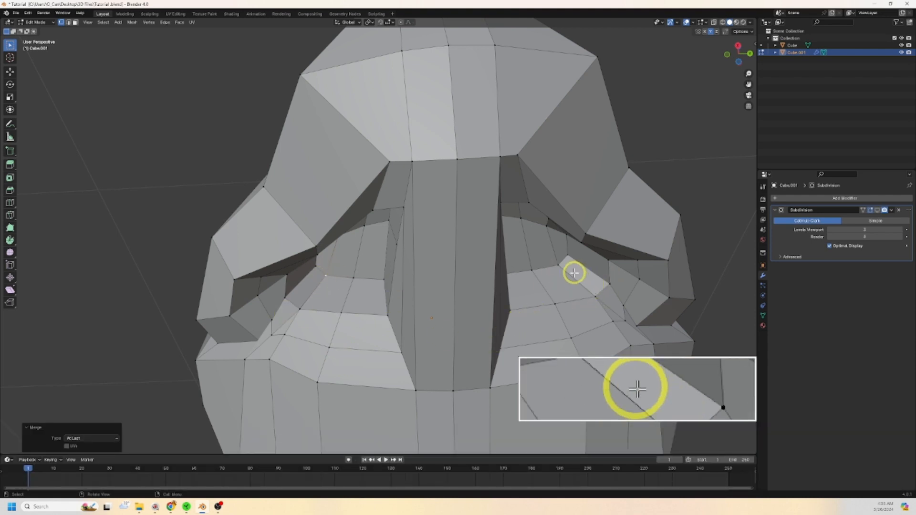
Step: Check the vertices along the right-hand nostril rim for duplicates in wireframe display, and return to solid shading
left_click(558, 301)
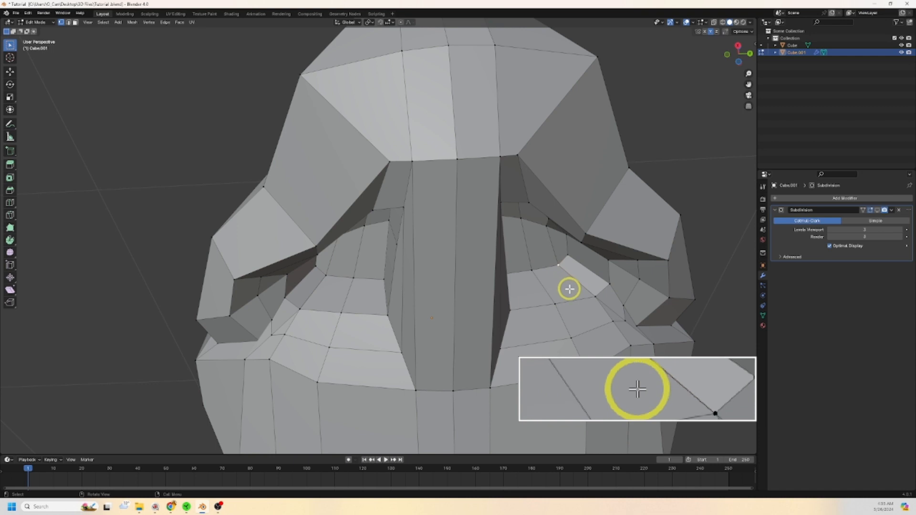
middle_click_drag(583, 294, 457, 298, "shift")
scroll(458, 299, "up", 2)
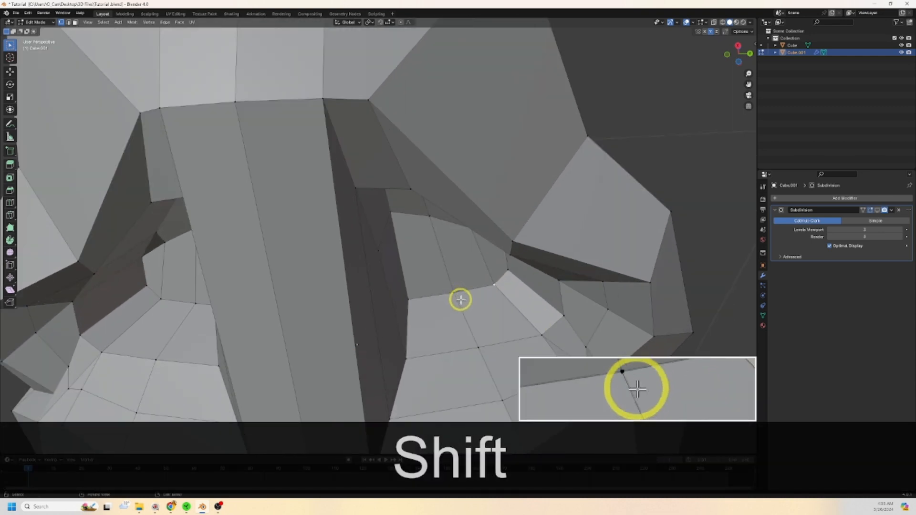
left_click(723, 22)
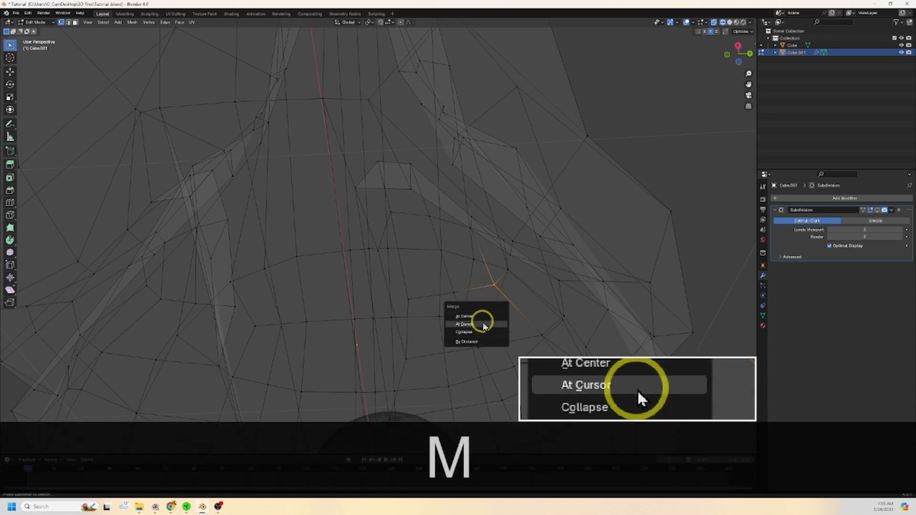
left_click(481, 315)
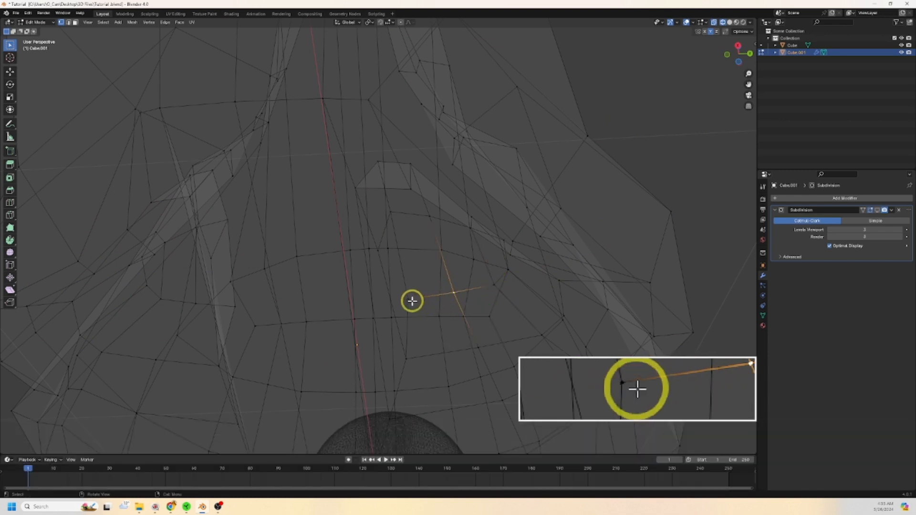
left_click(409, 299)
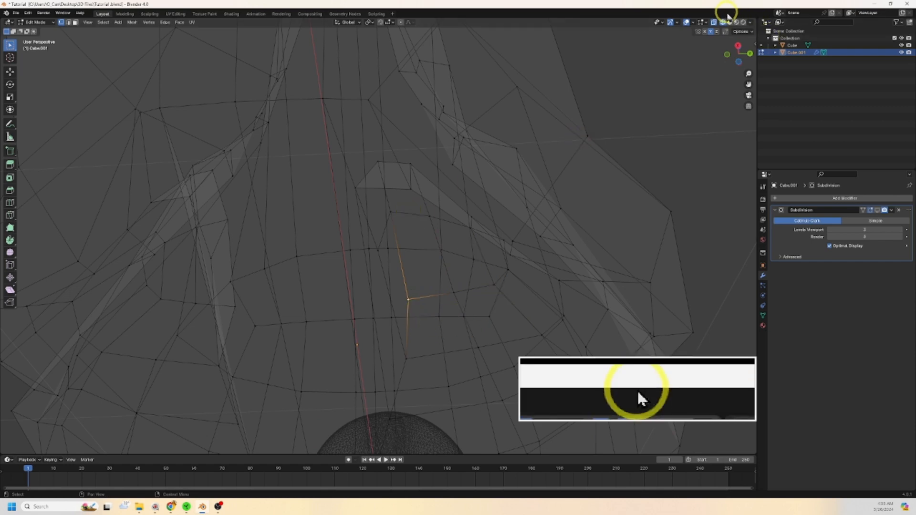
left_click(729, 22)
Step: Merge all vertices of the nose mesh by distance to clear any remaining duplicates
scroll(523, 271, "down", 3)
middle_click_drag(389, 319, 382, 267, "shift")
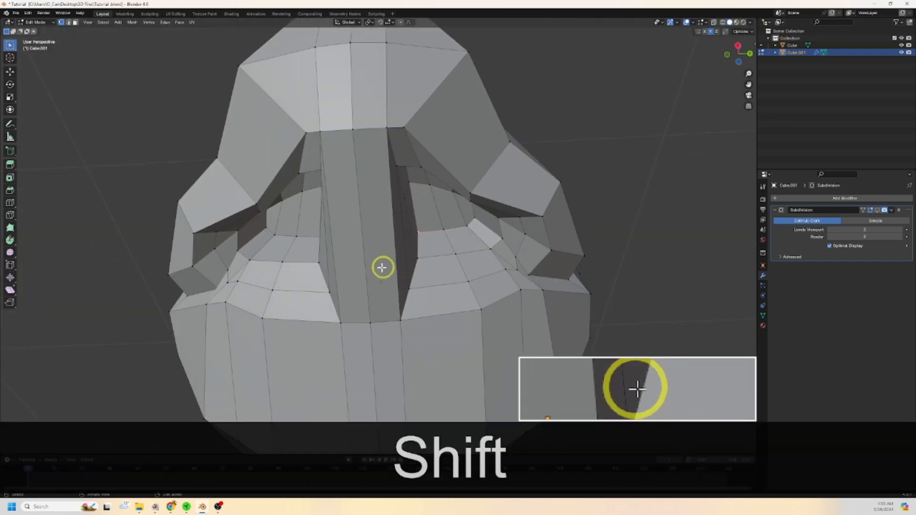
mouse_move(290, 250)
middle_mouse_down()
mouse_move(285, 220)
mouse_move(280, 241)
middle_mouse_up()
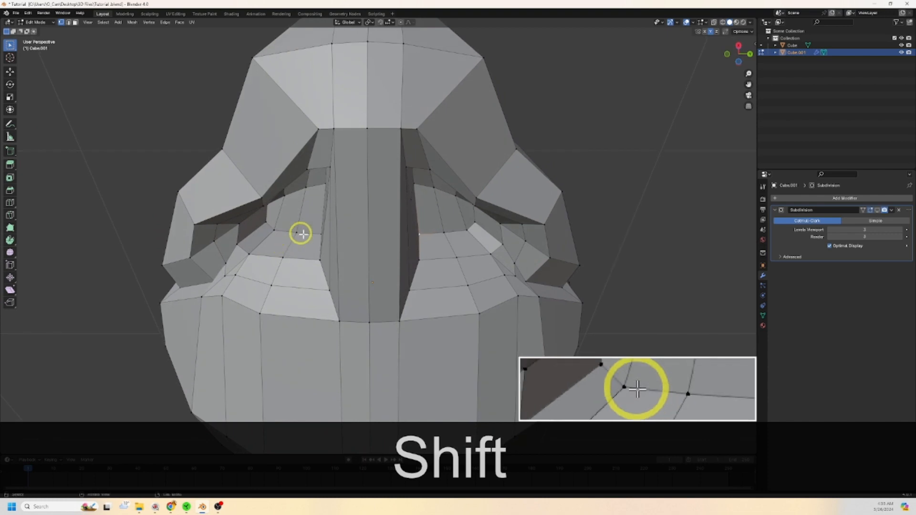
middle_click_drag(475, 264, 500, 283)
scroll(501, 274, "up", 3)
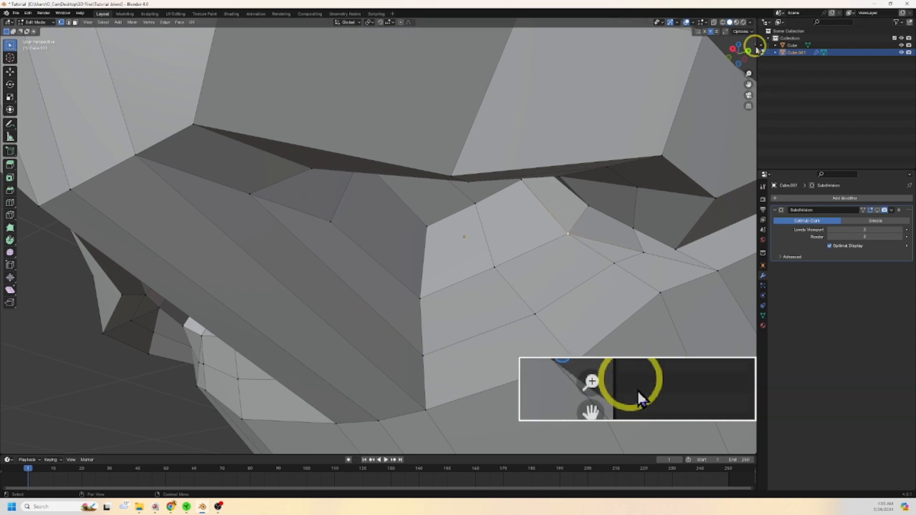
scroll(558, 263, "down", 3)
mouse_move(558, 263)
middle_mouse_down()
mouse_move(503, 278)
mouse_move(566, 262)
mouse_move(533, 279)
mouse_move(527, 272)
middle_mouse_up()
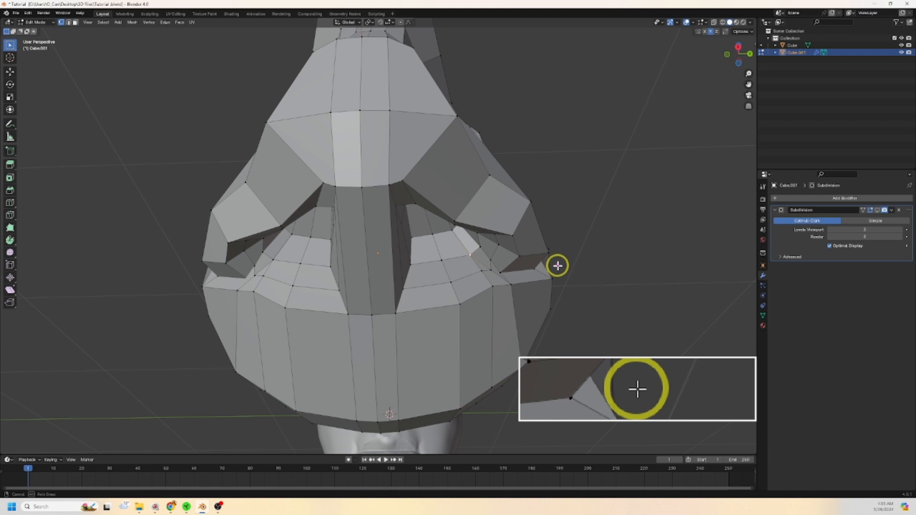
mouse_move(558, 266)
middle_mouse_down()
mouse_move(562, 222)
mouse_move(553, 254)
middle_mouse_up()
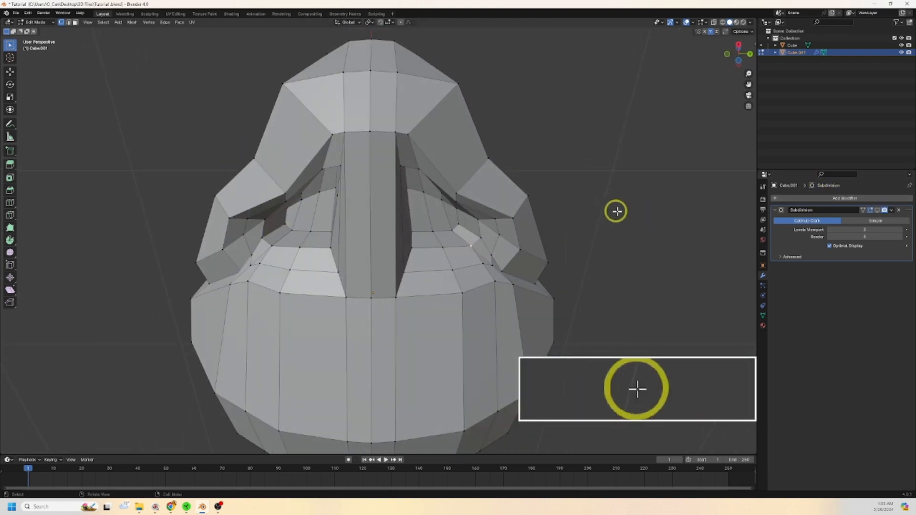
key("a")
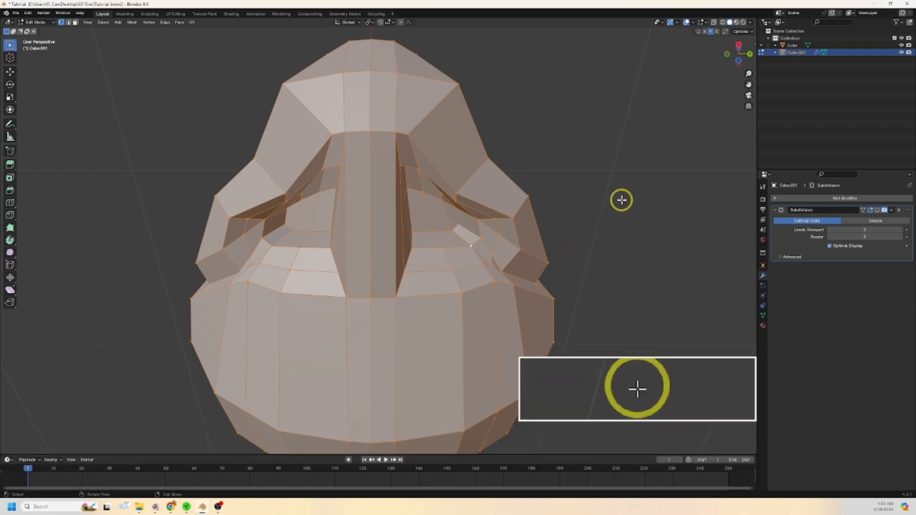
key("m")
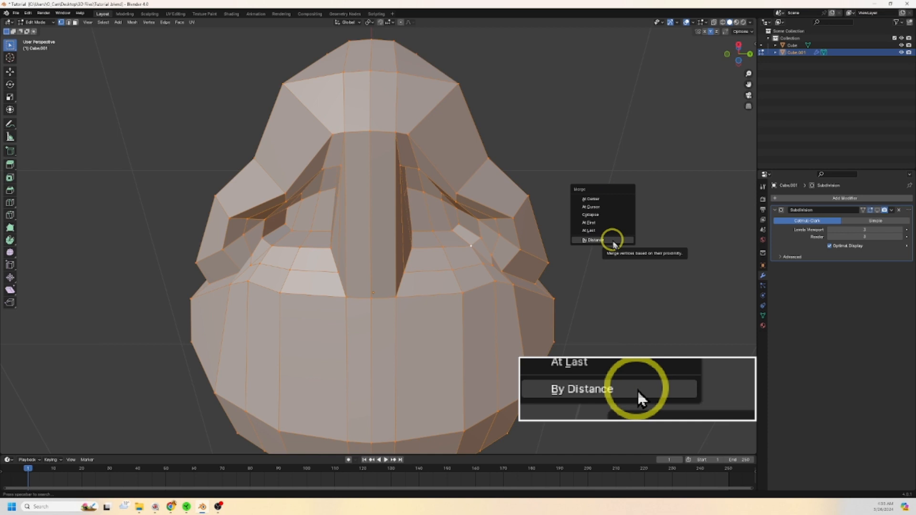
left_click(613, 240)
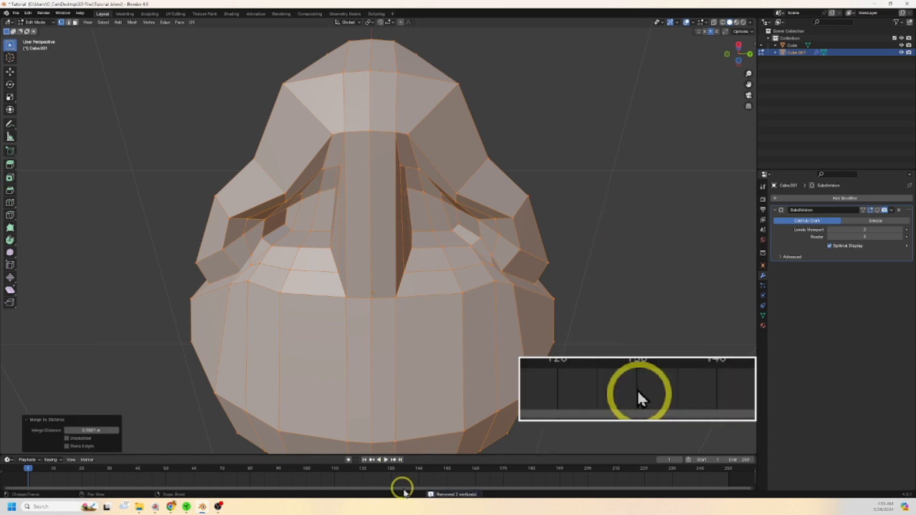
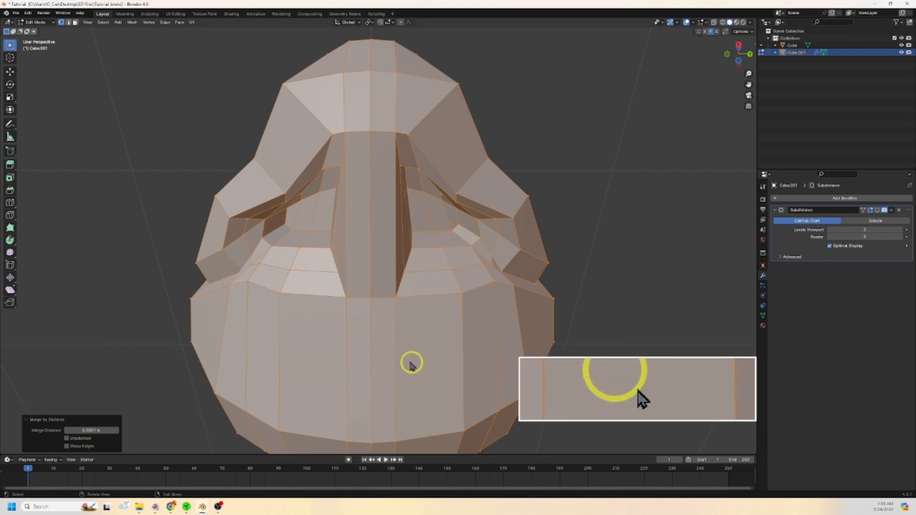
Step: Preview the nose with the Subdivision modifier shown in Object Mode, and return to editing with the smoothing hidden
middle_click_drag(562, 287, 613, 300)
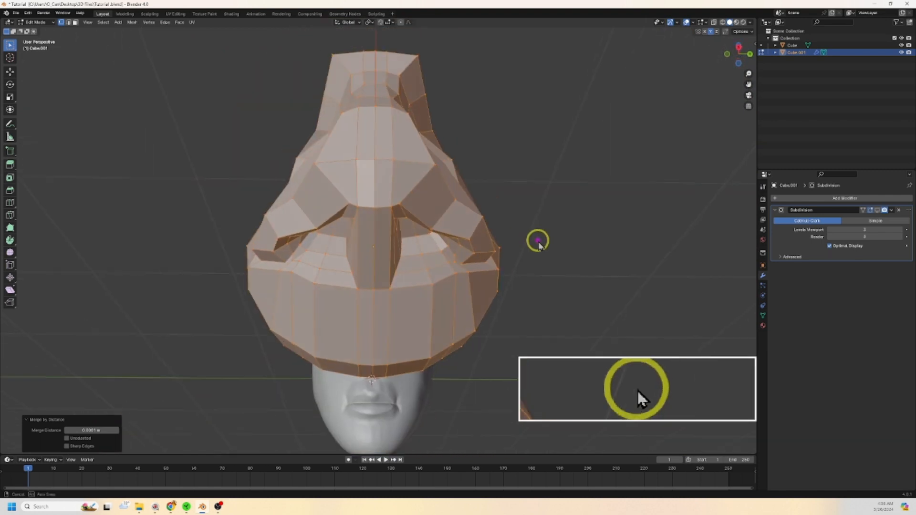
middle_click_drag(537, 239, 522, 274)
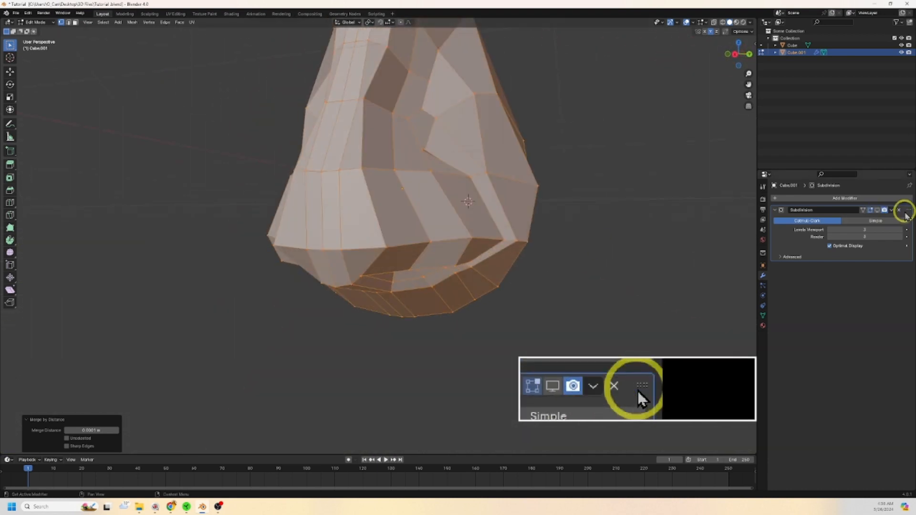
left_click(879, 211)
key("Tab")
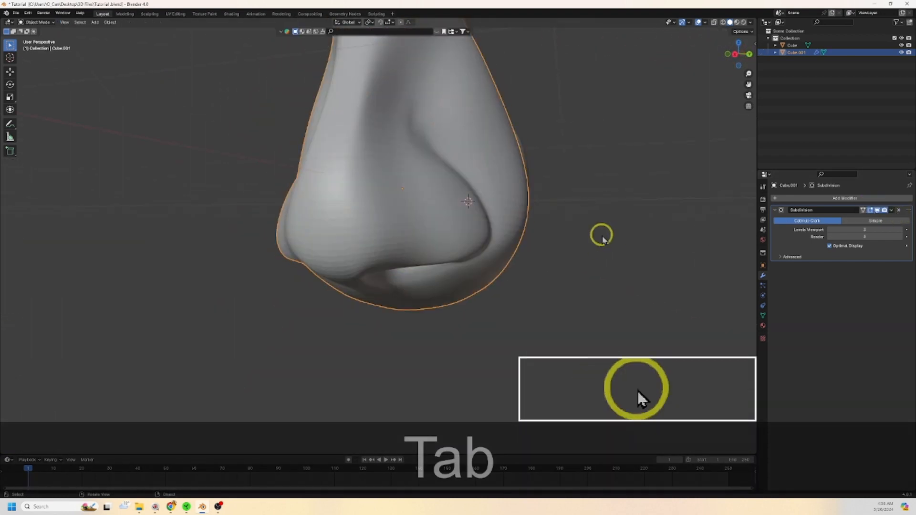
middle_click_drag(600, 235, 432, 169)
scroll(438, 229, "up", 3)
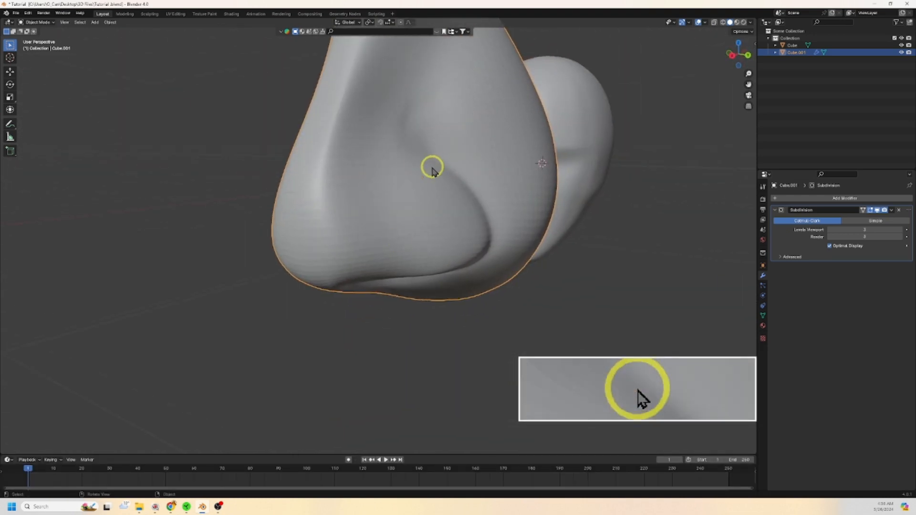
key("Tab")
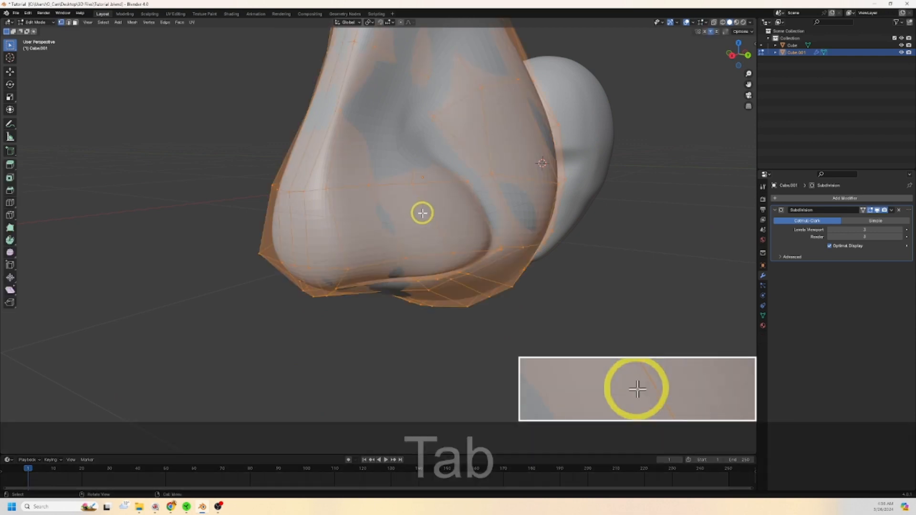
left_click(878, 210)
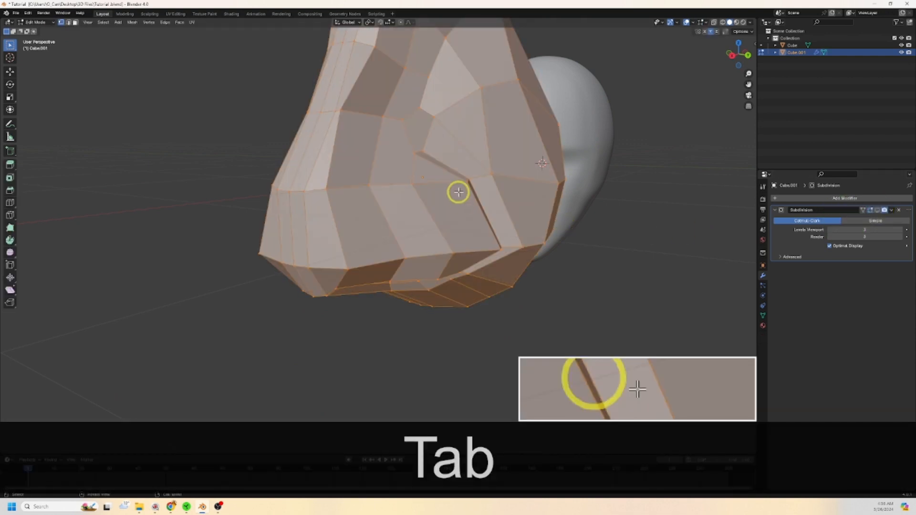
Step: Lower the vertices at the upper inner end of the nostril wing's crease along the Z axis
left_click(420, 152)
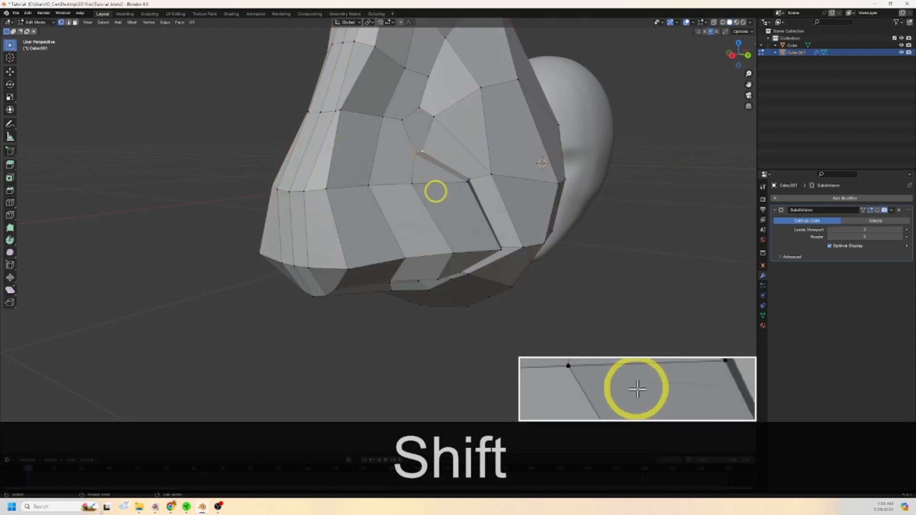
key("g")
key("z")
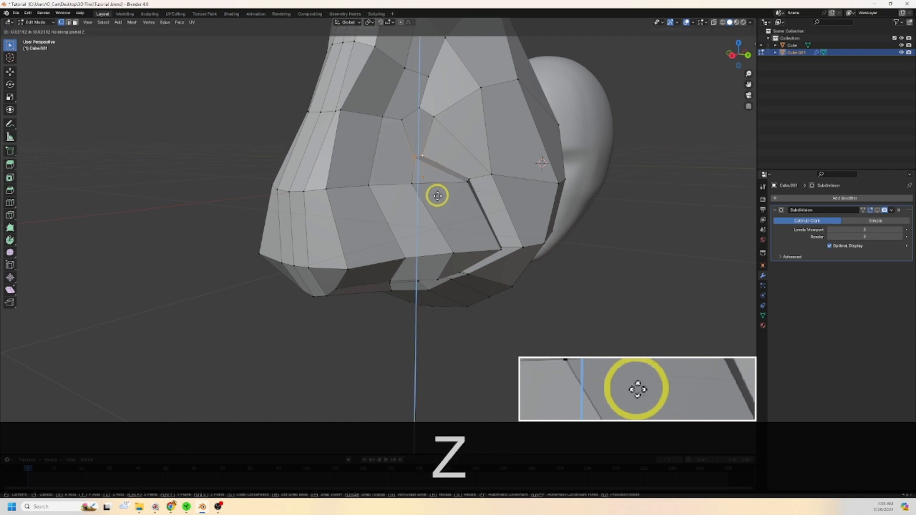
left_click(411, 186)
Step: Move the vertex below the nostril wing's crease and the neighbouring lower side vertex inward toward the nose tip
left_click(412, 189)
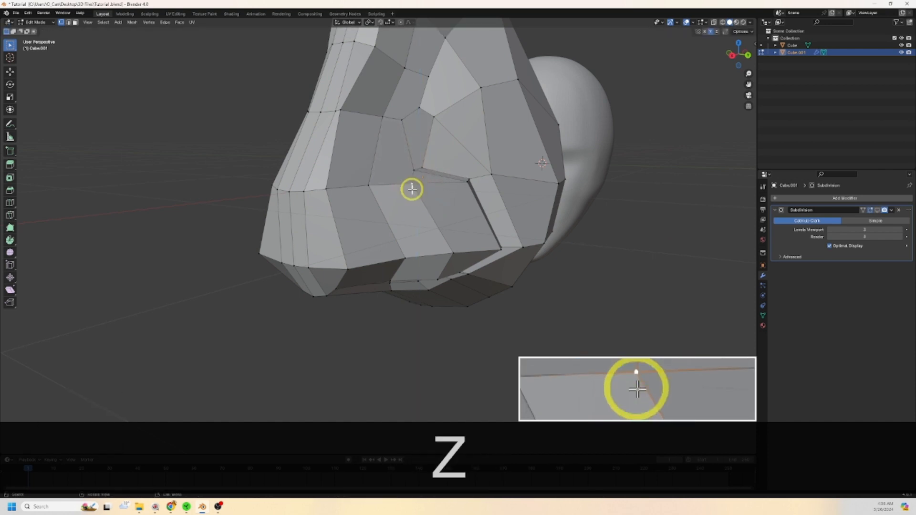
key("z")
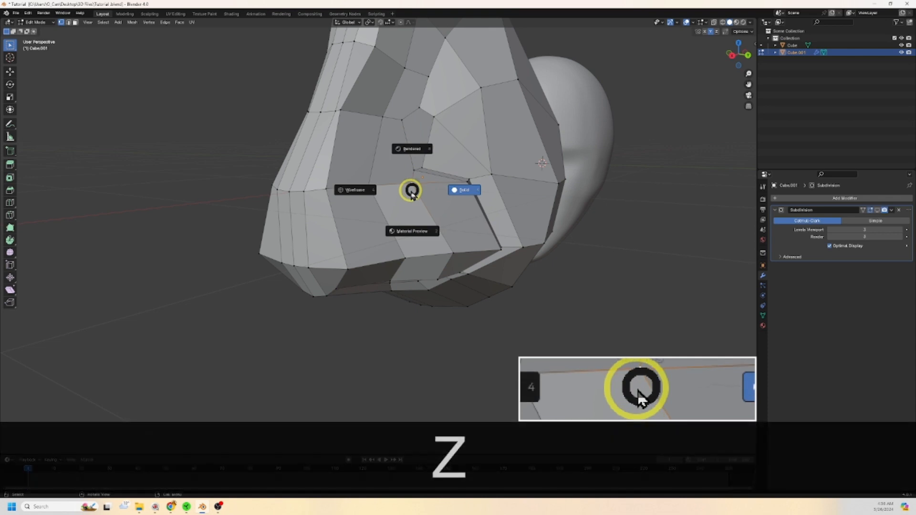
left_click(411, 191)
middle_click_drag(533, 180, 477, 260)
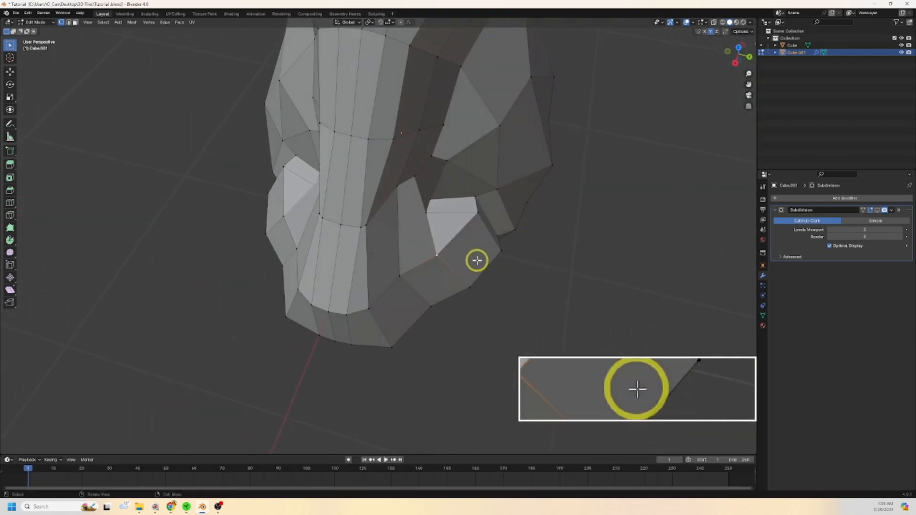
key("g")
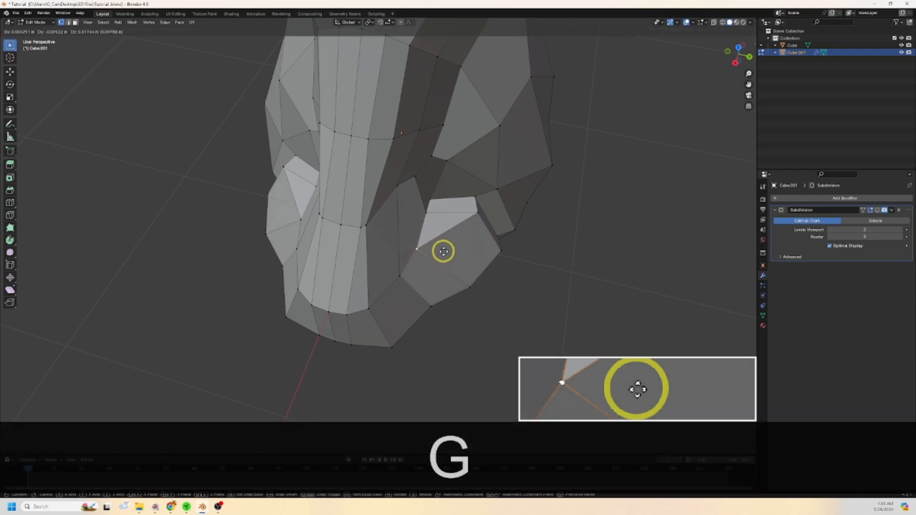
left_click(407, 272)
left_click(399, 274)
key("g")
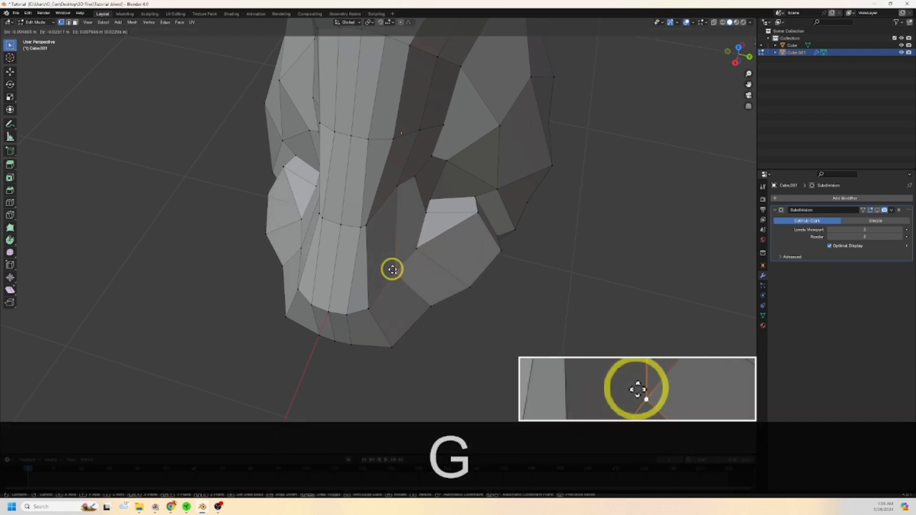
left_click(393, 269)
Step: Reposition three vertices along the outer rim of the right-hand nostril as seen from below the nose
middle_click_drag(392, 269, 431, 181)
left_click(424, 184)
key("g")
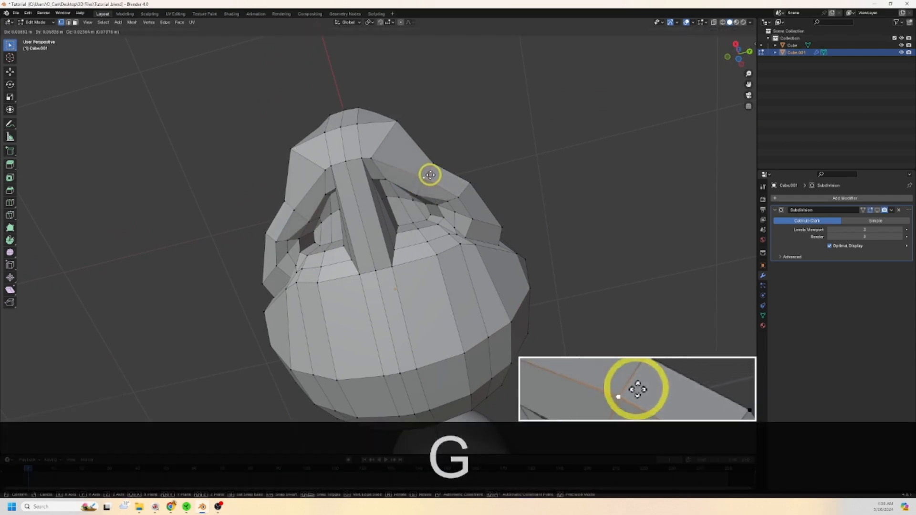
left_click(430, 175)
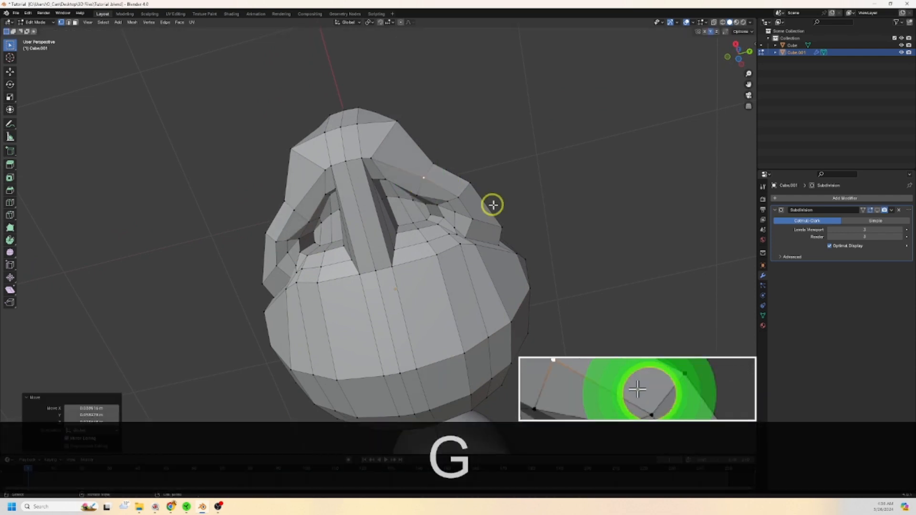
left_click(451, 210)
key("g")
left_click(456, 213)
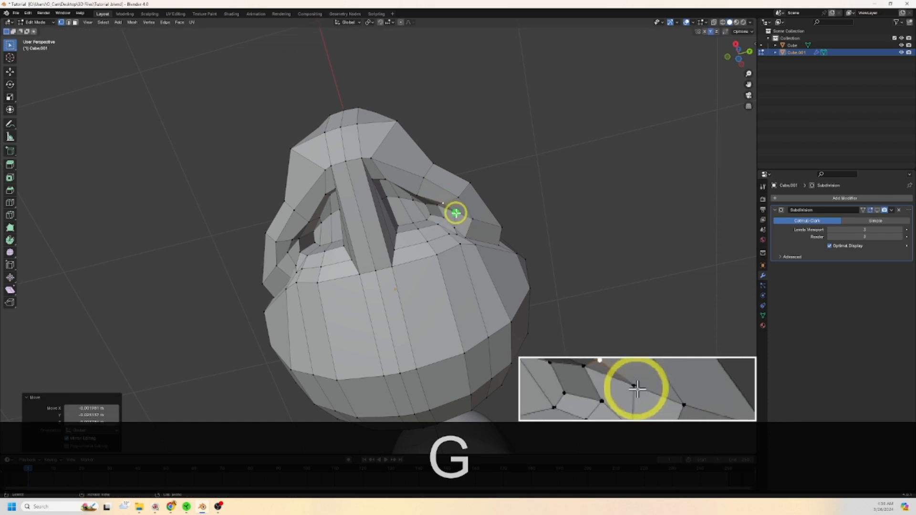
key("g")
left_click(449, 217)
Step: Adjust two vertices at the rear of the right-hand nostril rim where it meets the cheek side
left_click(457, 226)
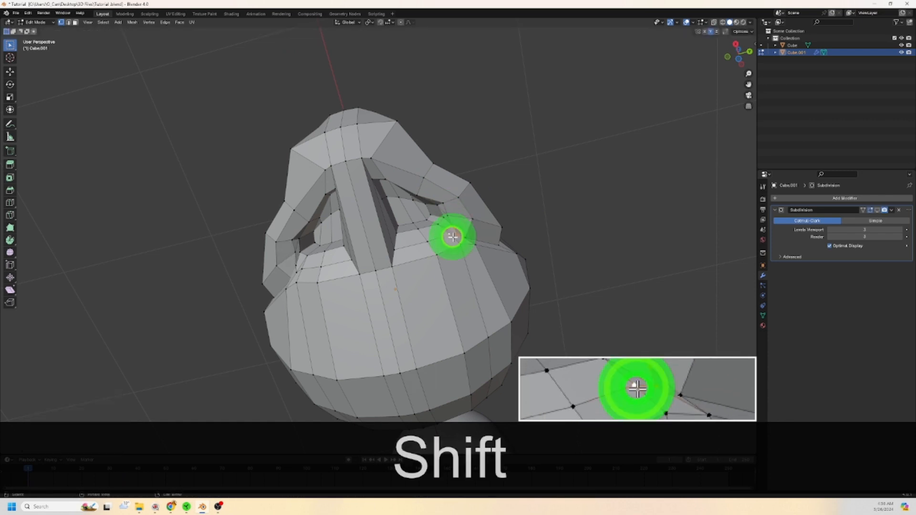
key("g")
left_click(447, 237)
left_click(442, 235)
key("g")
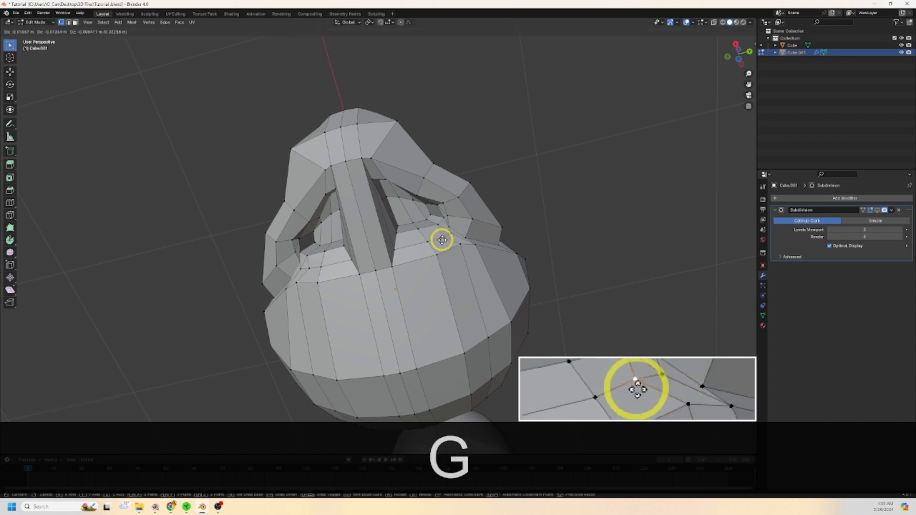
left_click(444, 241)
Step: Adjust the vertices inside the nostril cavity, viewing the nose from below at an angle
middle_click_drag(476, 231, 502, 252)
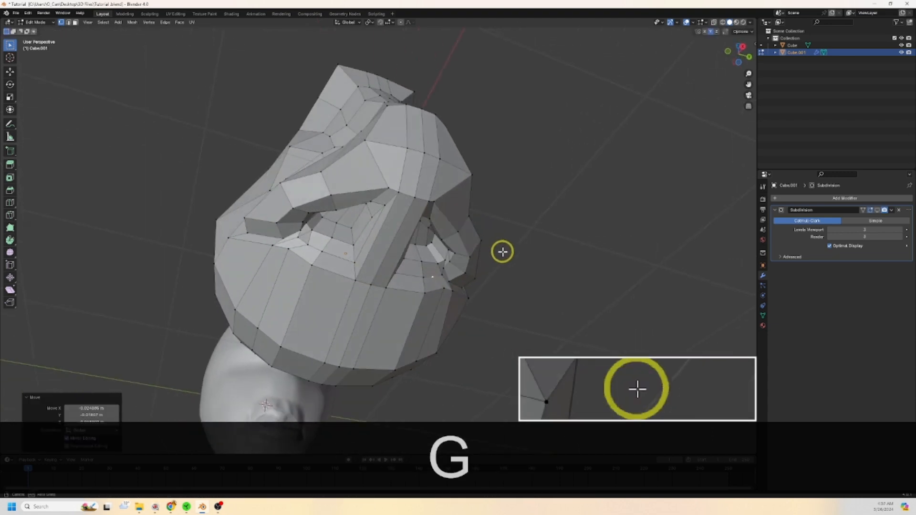
left_click(433, 260)
key("g")
left_click(440, 261)
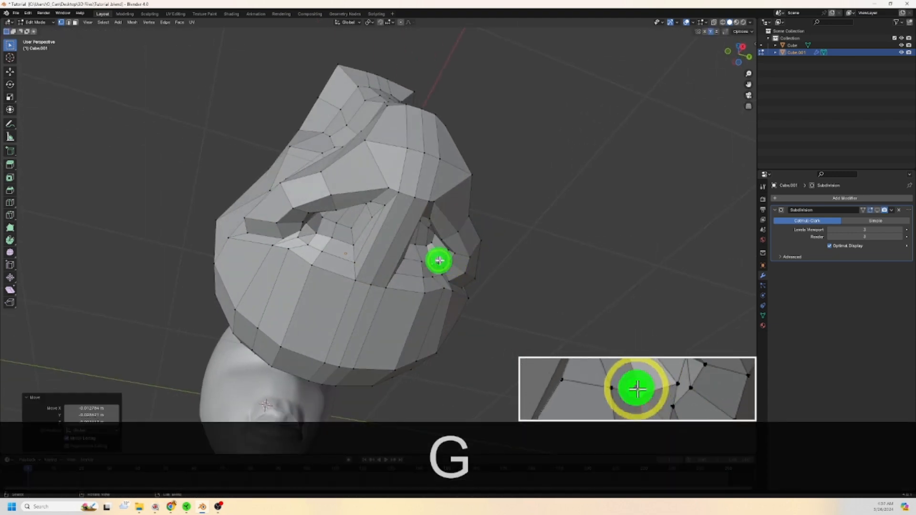
key("g")
left_click(438, 260)
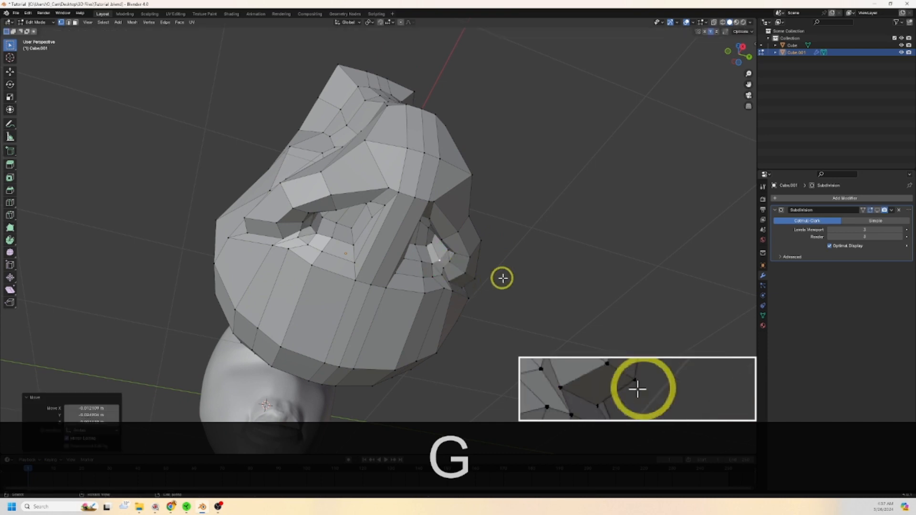
Step: Show the nose's Subdivision modifier in the viewport, return to Object Mode and apply the modifier
scroll(596, 253, "down", 1)
left_click(879, 211)
middle_click_drag(593, 200, 526, 245)
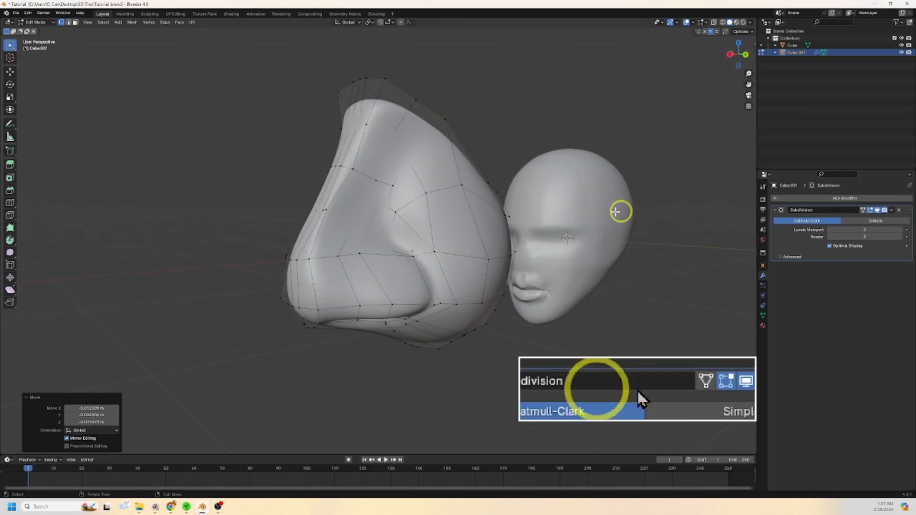
key("Tab")
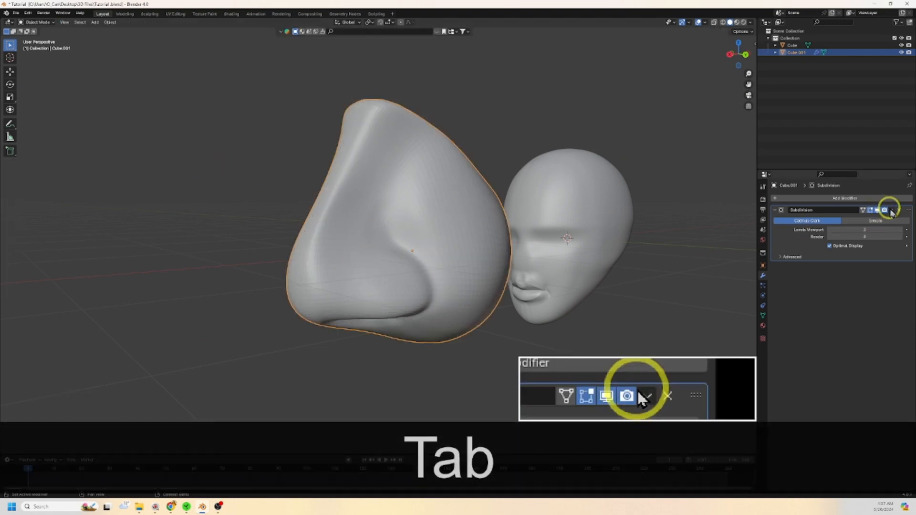
left_click(892, 211)
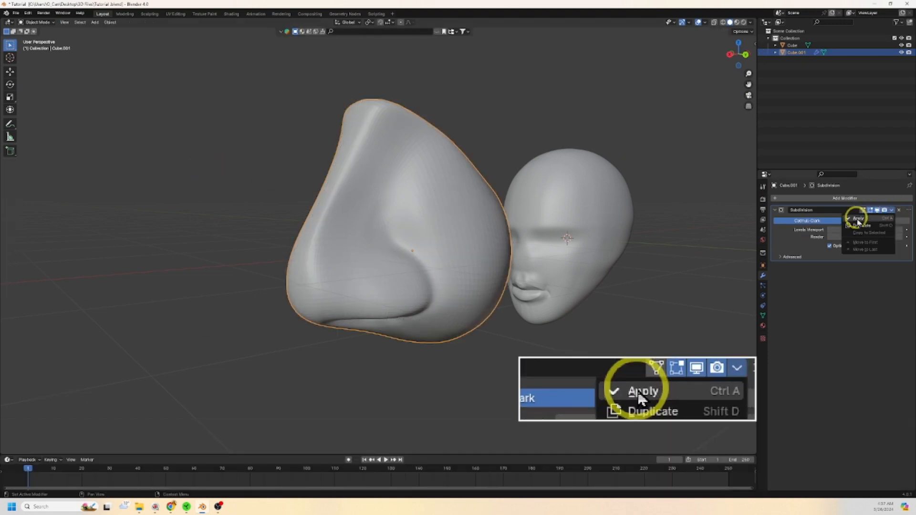
left_click(858, 222)
Step: Move the nose about 2.16 m along X onto the front of the head, working in the back orthographic view
middle_click_drag(454, 256, 418, 253)
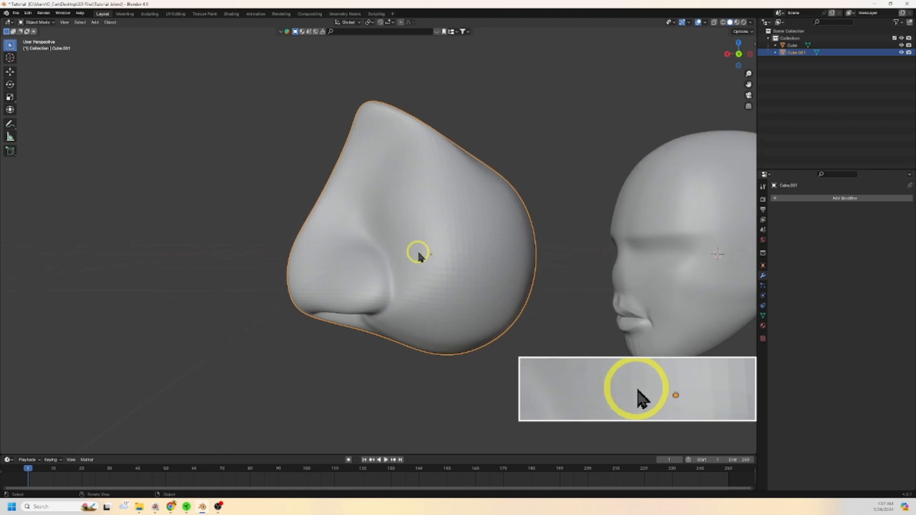
scroll(418, 253, "down", 3)
left_click(739, 60)
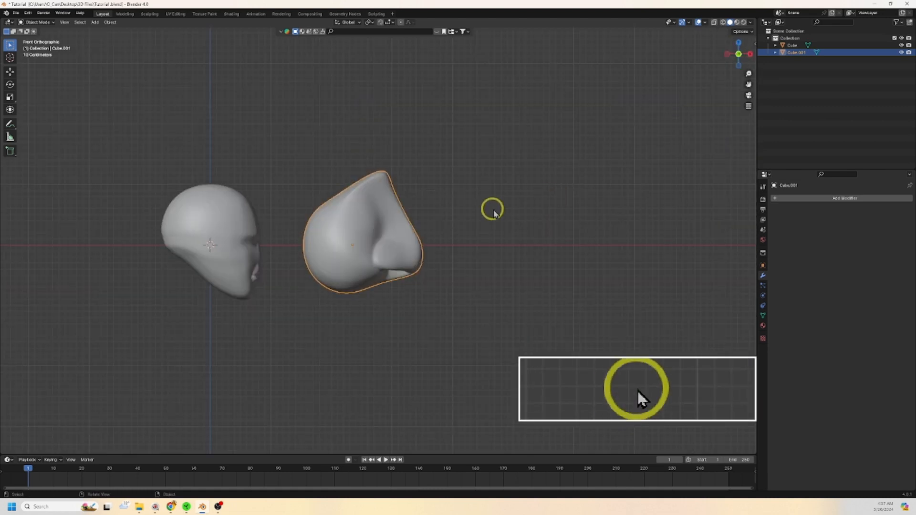
left_click(739, 54)
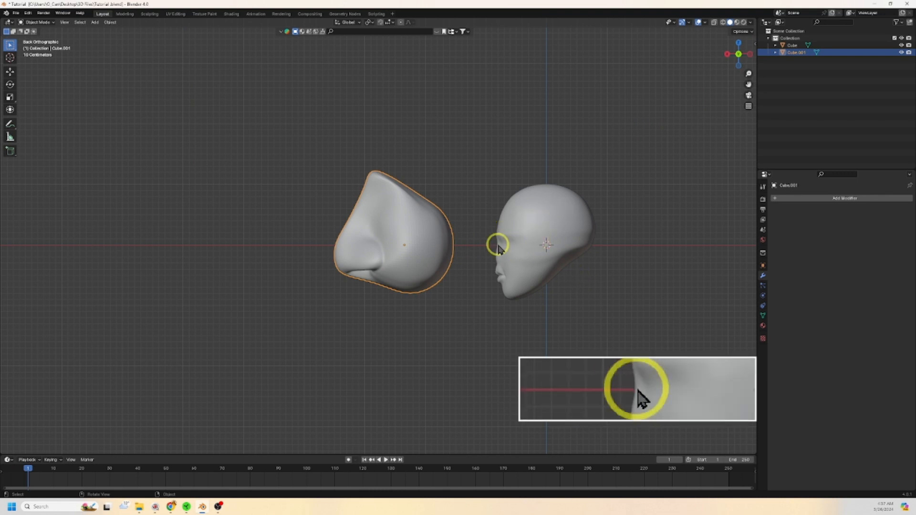
key("g")
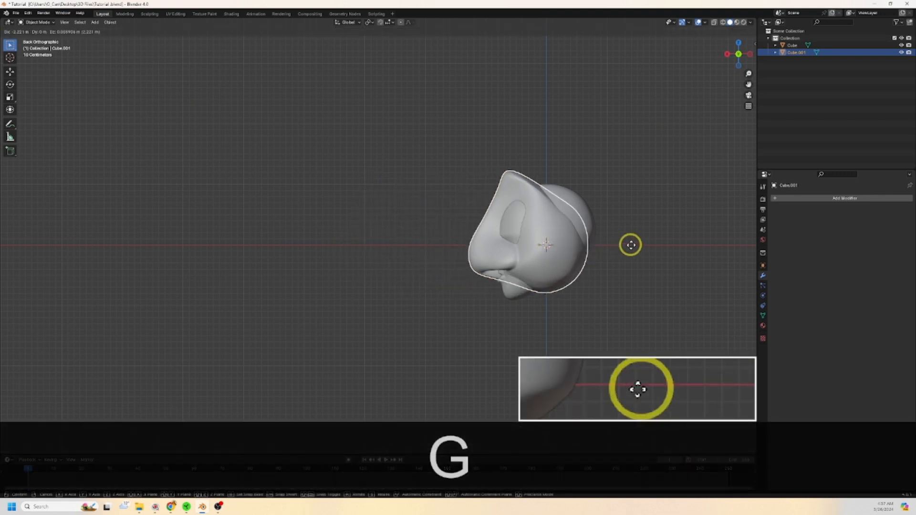
left_click(624, 243)
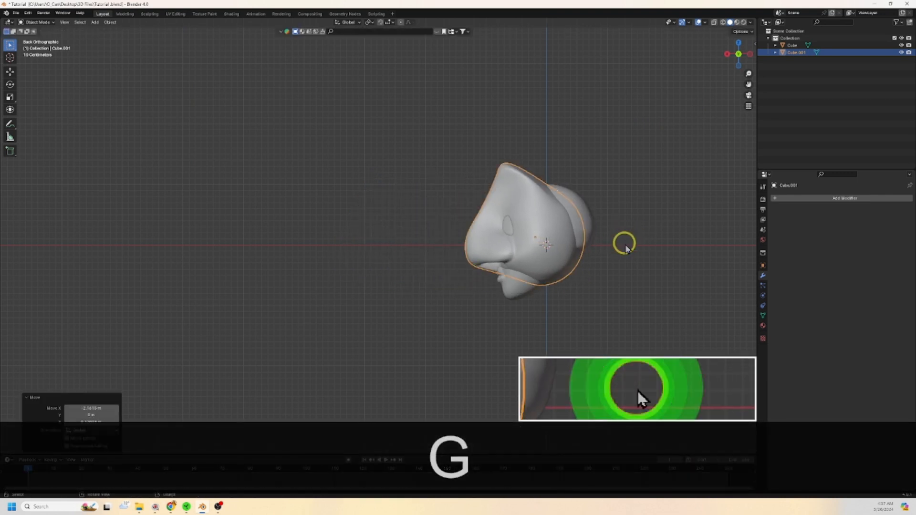
Step: Scale the nose to about 0.744 and shift it forward and slightly down over the face in side profile
scroll(637, 262, "up", 3)
middle_click_drag(638, 262, 527, 264, "shift")
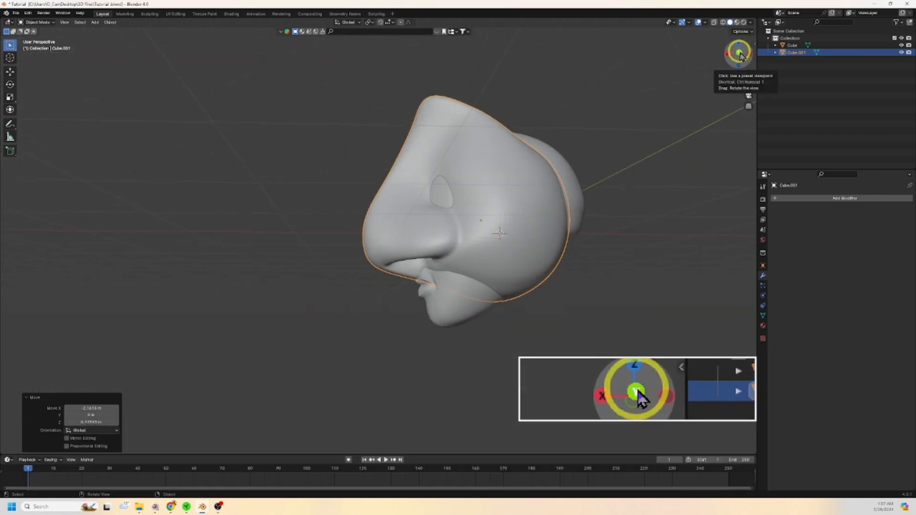
left_click(743, 51)
key("s")
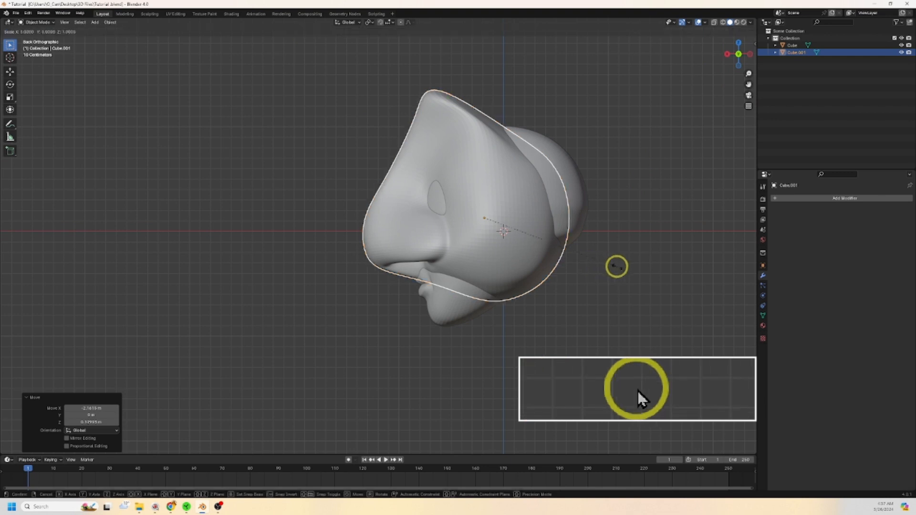
left_click(578, 262)
key("g")
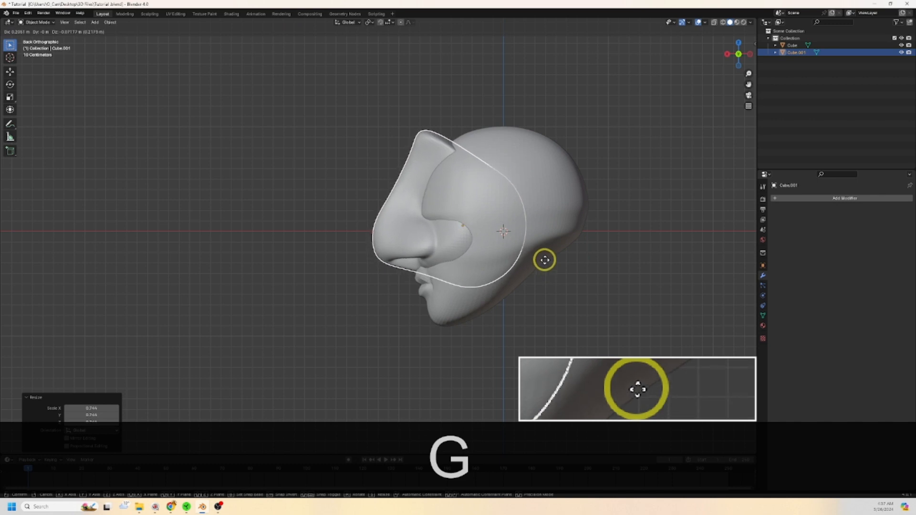
left_click(546, 262)
Step: Scale the nose down again to about 0.58 and move it forward and down to just above the lips
scroll(572, 268, "up", 3)
middle_click_drag(491, 279, 472, 279, "shift")
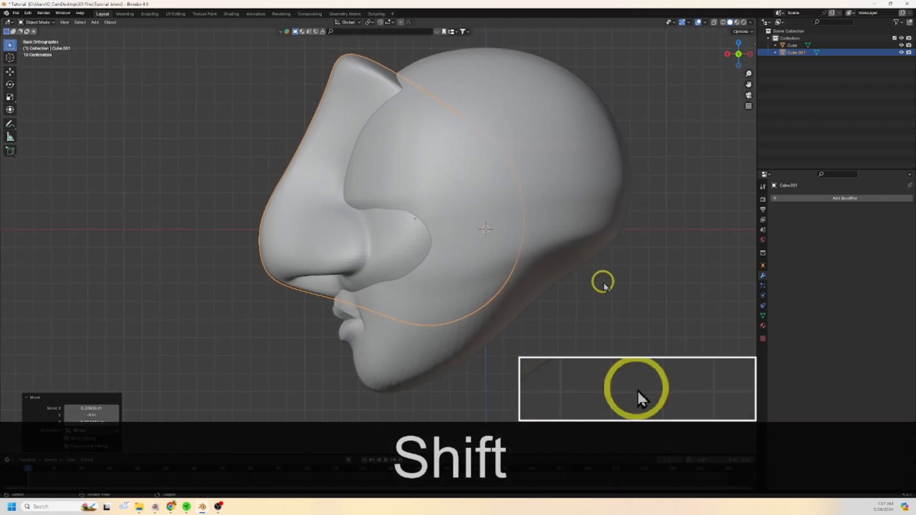
key("s")
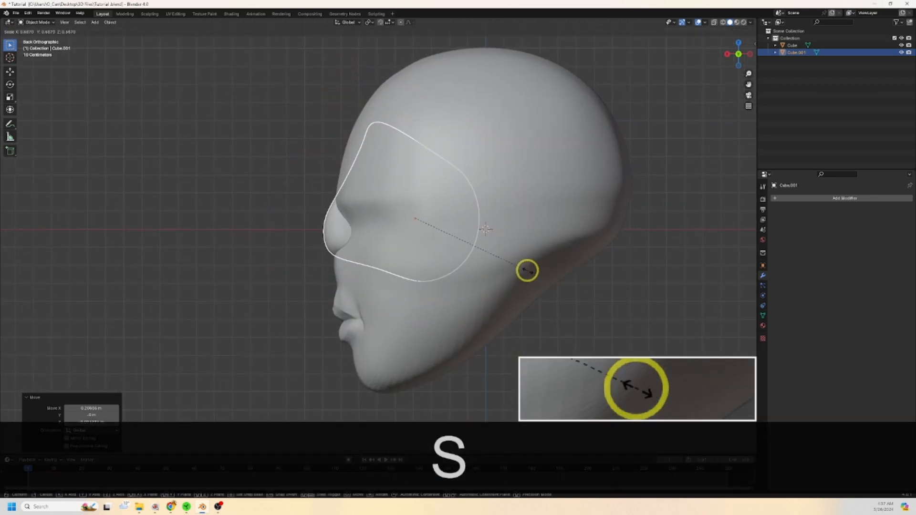
left_click(527, 271)
key("g")
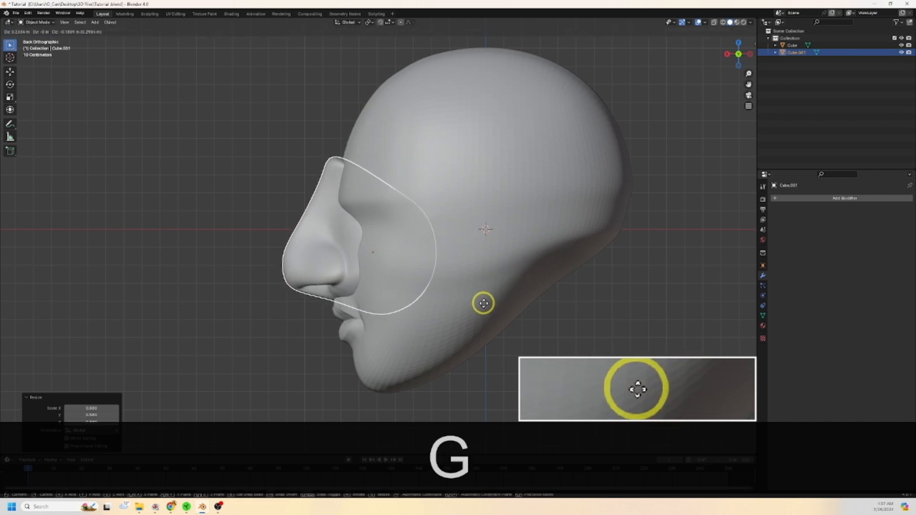
left_click(491, 303)
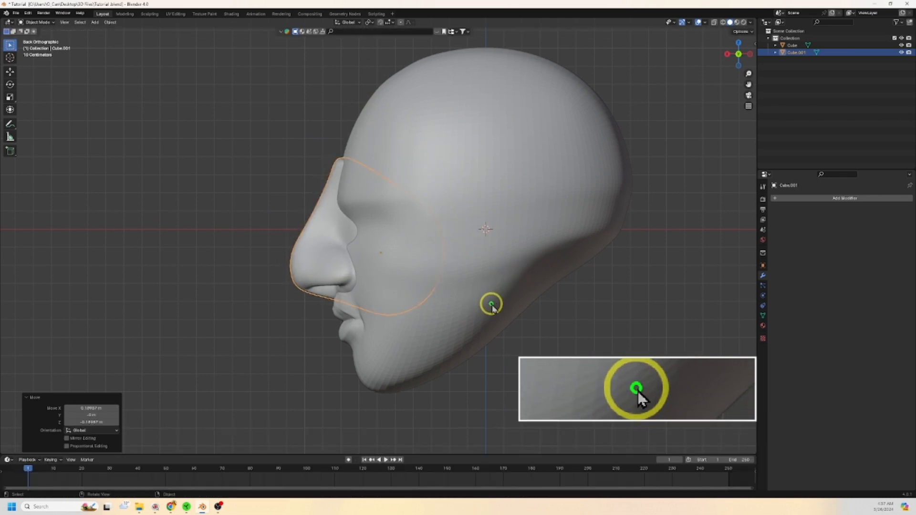
Step: Check the nose from the face's front, nudge it slightly forward in profile and scale it to about 0.7
left_click(727, 55)
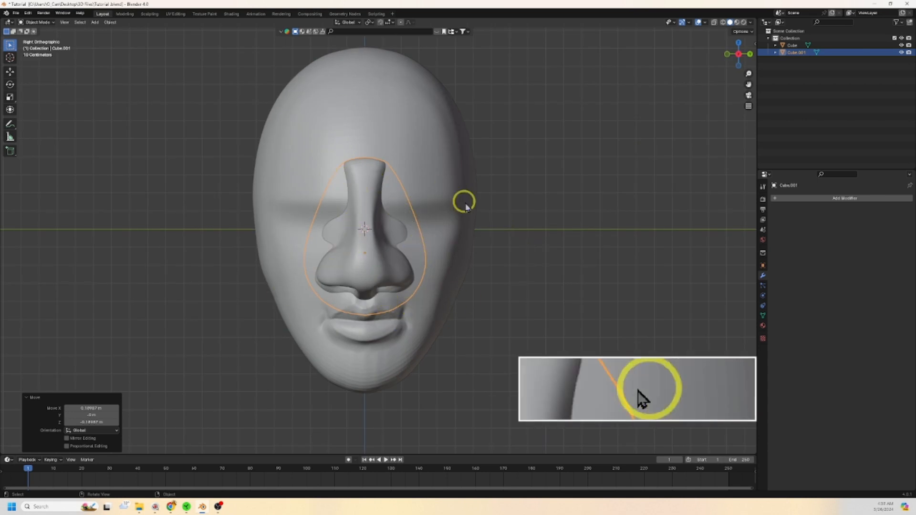
left_click(750, 55)
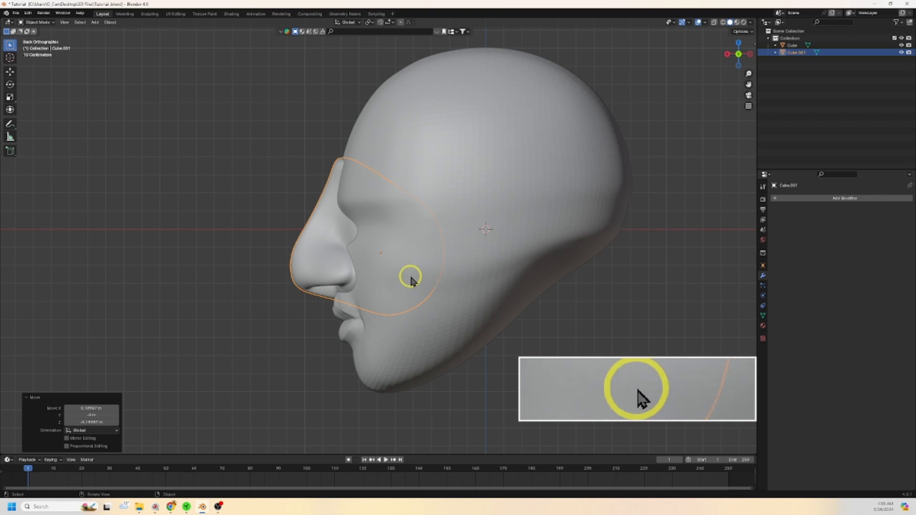
key("g")
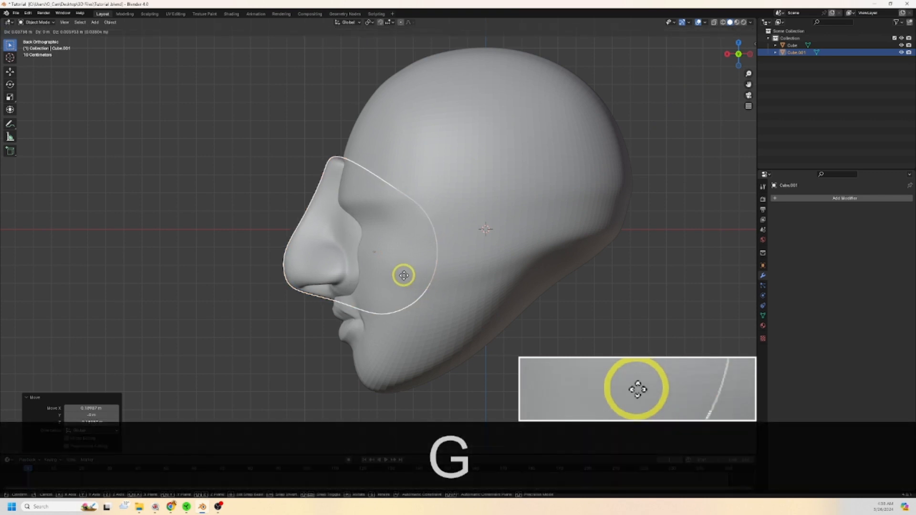
left_click(403, 273)
key("s")
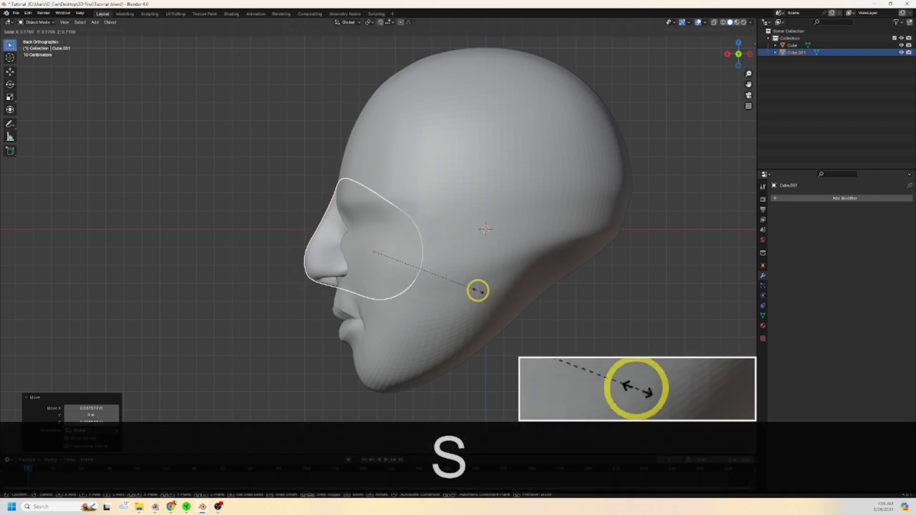
left_click(444, 287)
Step: Lower the nose about 0.073 m along the Z axis toward the lips, viewing the face from the front
left_click(727, 56)
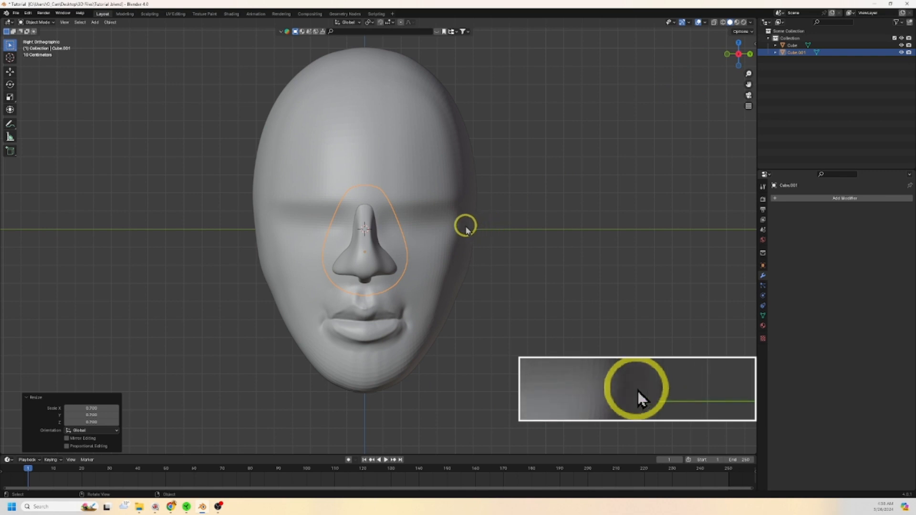
key("g")
key("z")
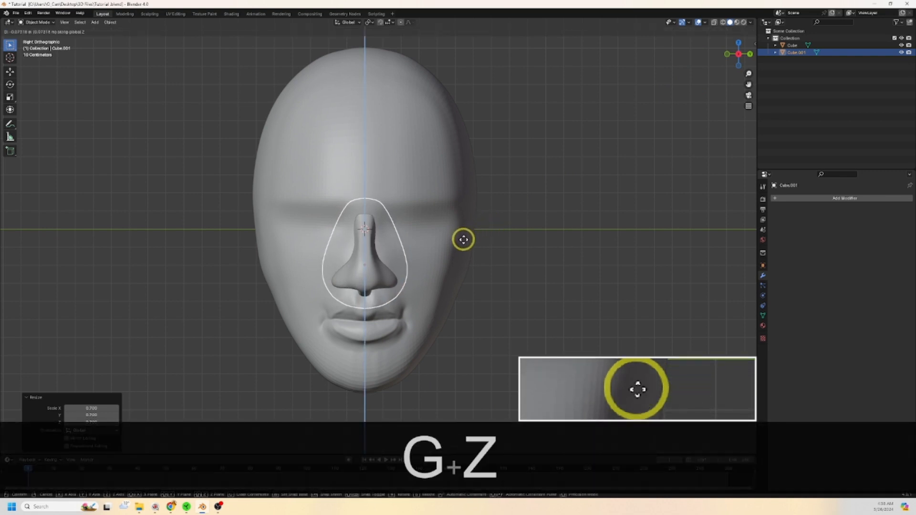
left_click(464, 239)
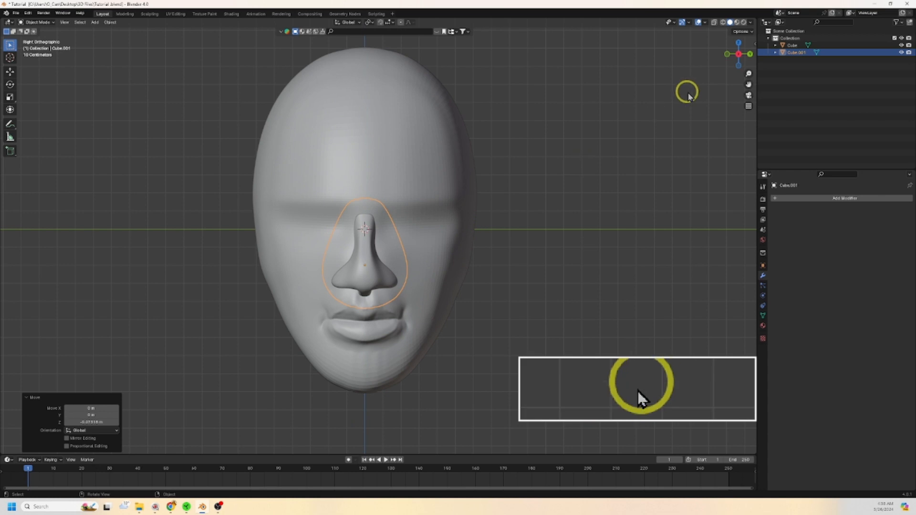
Step: Move the nose about 0.038 m forward and 0.015 m down over the face in side profile
left_click(751, 56)
scroll(430, 260, "up", 3)
middle_click_drag(389, 283, 458, 260, "shift")
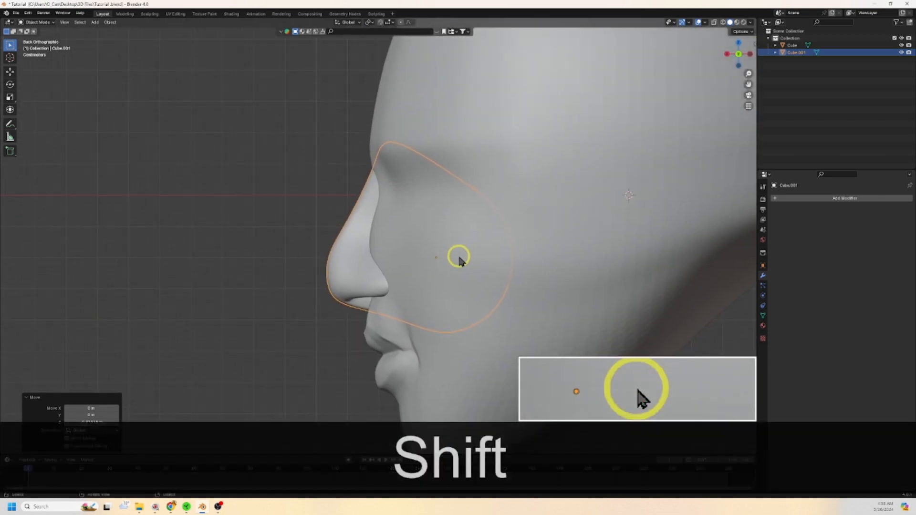
key("g")
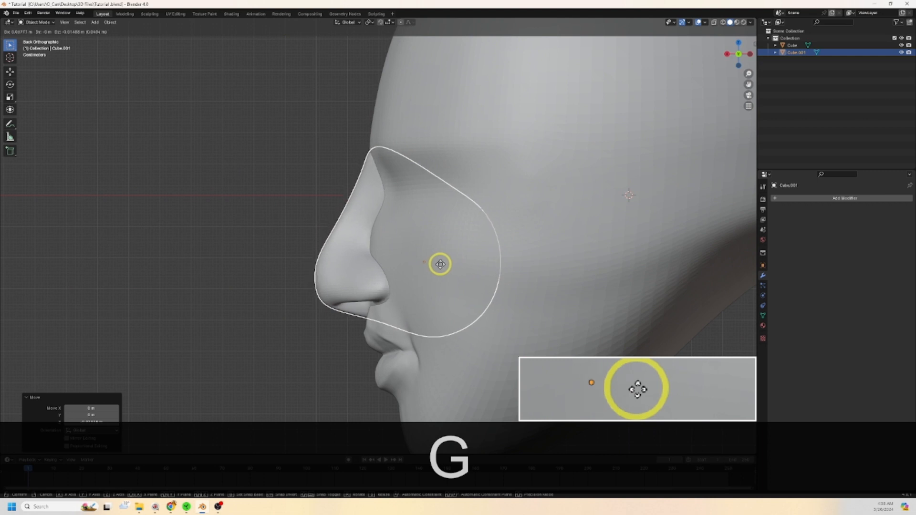
left_click(440, 264)
Step: Scale the nose to about 0.902 and shift it slightly forward in side profile
middle_click_drag(424, 270, 352, 310)
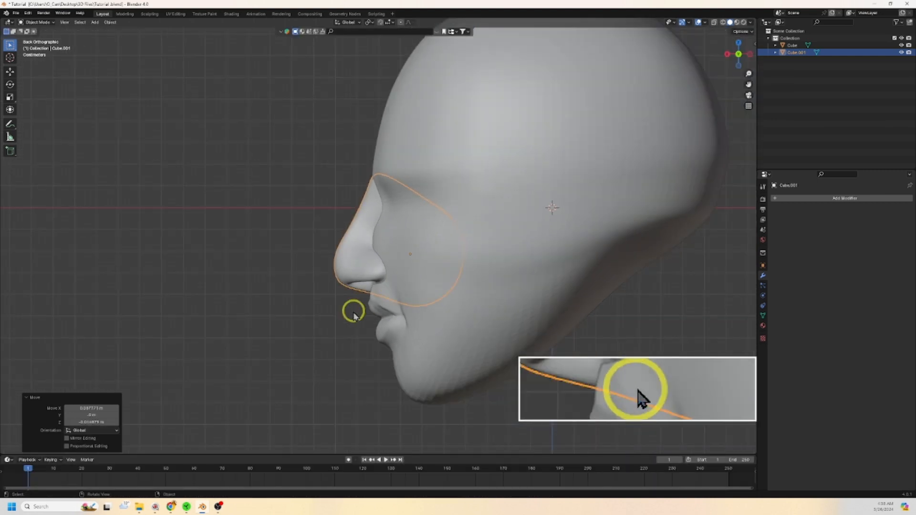
middle_click_drag(290, 333, 367, 325)
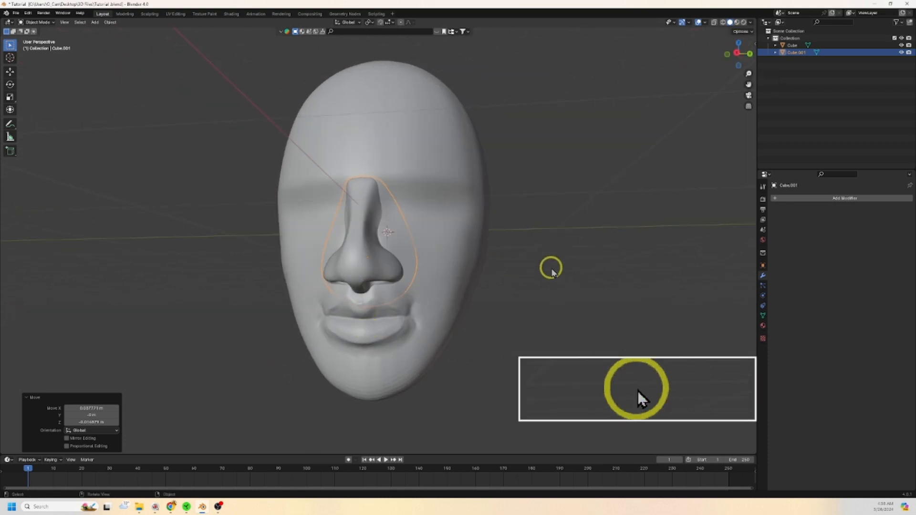
key("s")
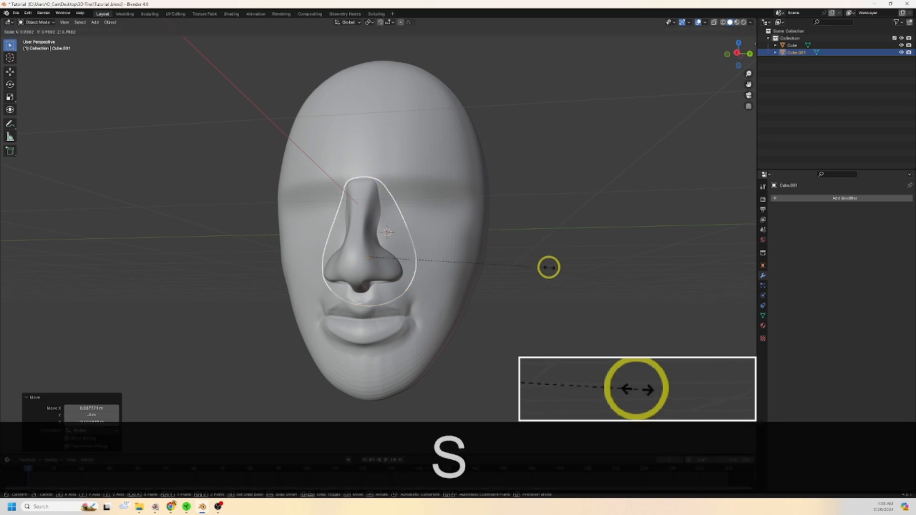
left_click(533, 266)
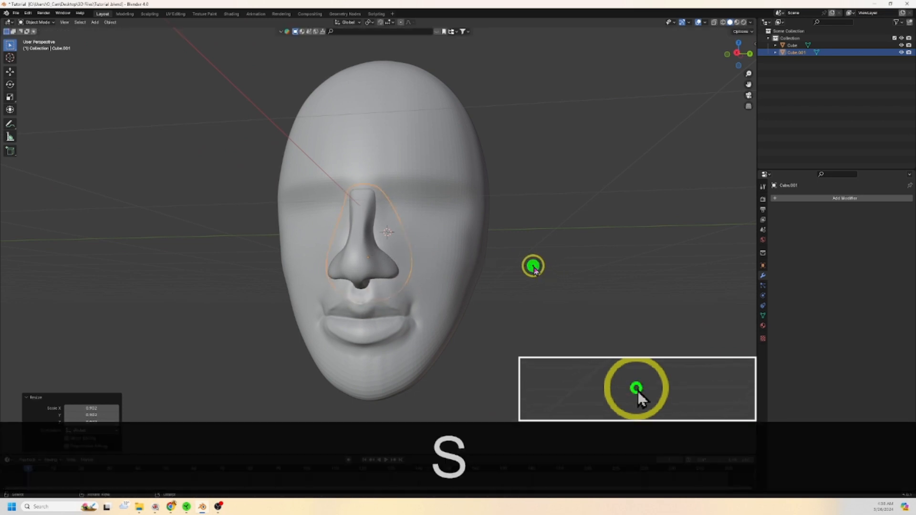
left_click(749, 53)
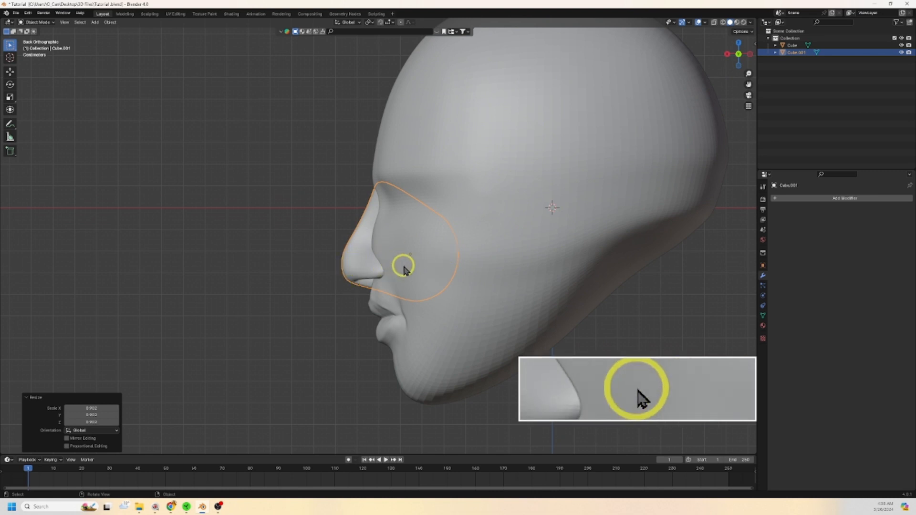
key("g")
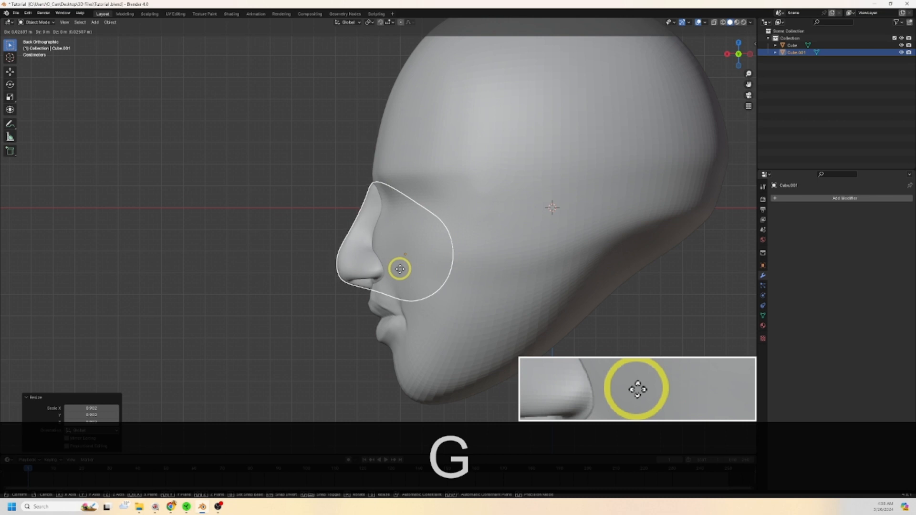
left_click(400, 270)
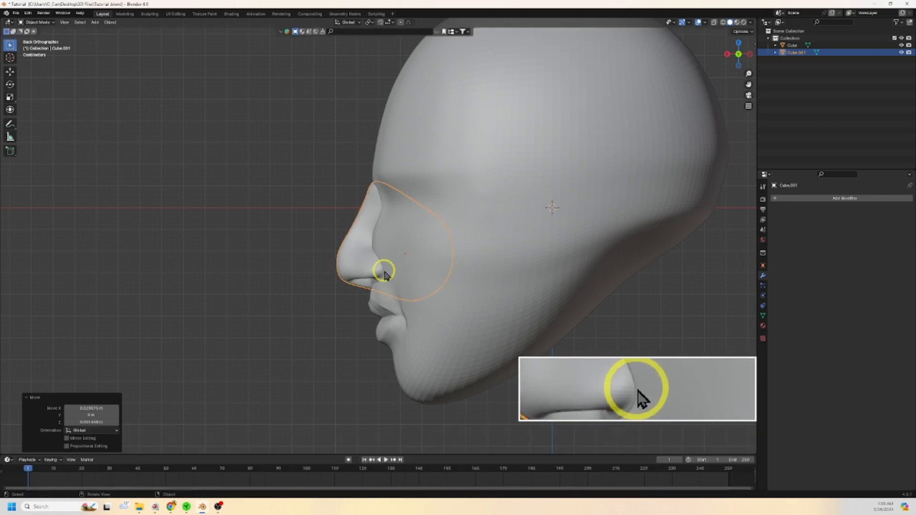
Step: Examine the nose's fit on the face from the front and in profile with the nose deselected
middle_click_drag(428, 272, 346, 217)
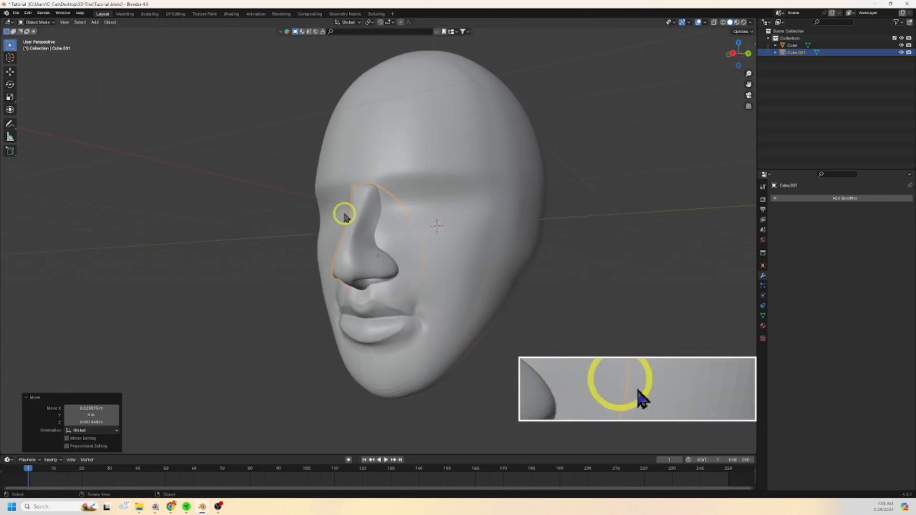
key("Tab")
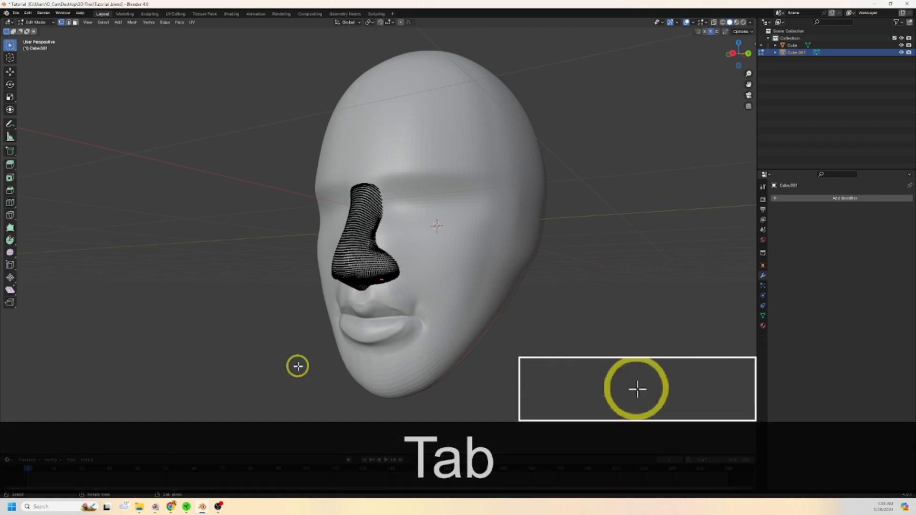
key("Tab")
left_click(286, 353)
middle_click_drag(301, 353, 339, 360)
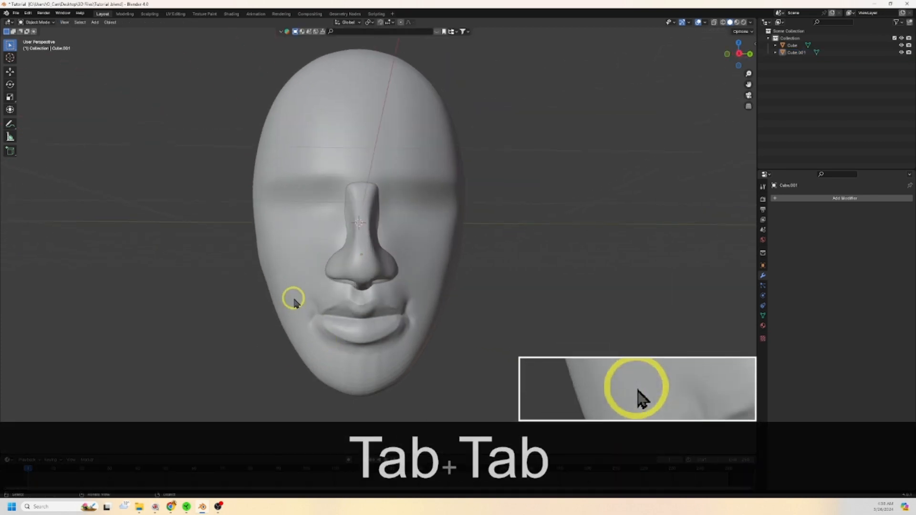
middle_click_drag(471, 302, 435, 321)
scroll(489, 267, "up", 2)
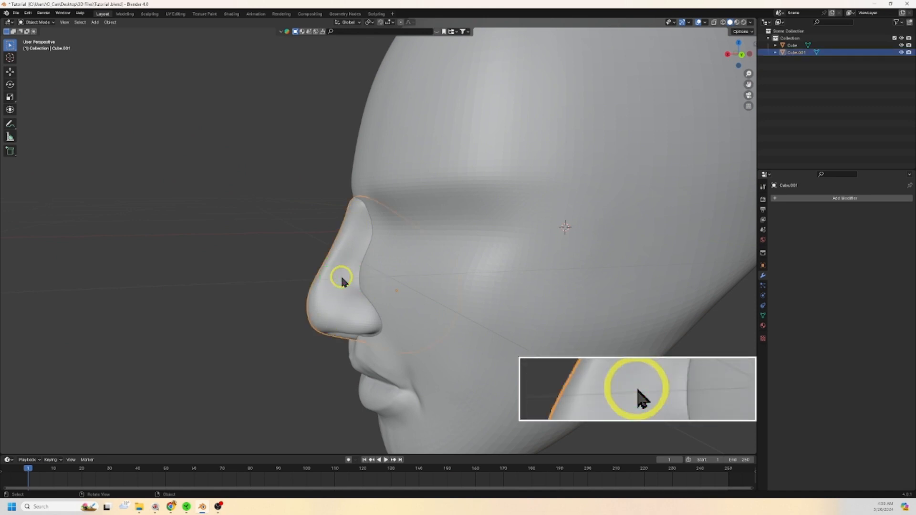
Step: Put the head object in Sculpt Mode and choose the Elastic Deform brush
left_click(428, 306)
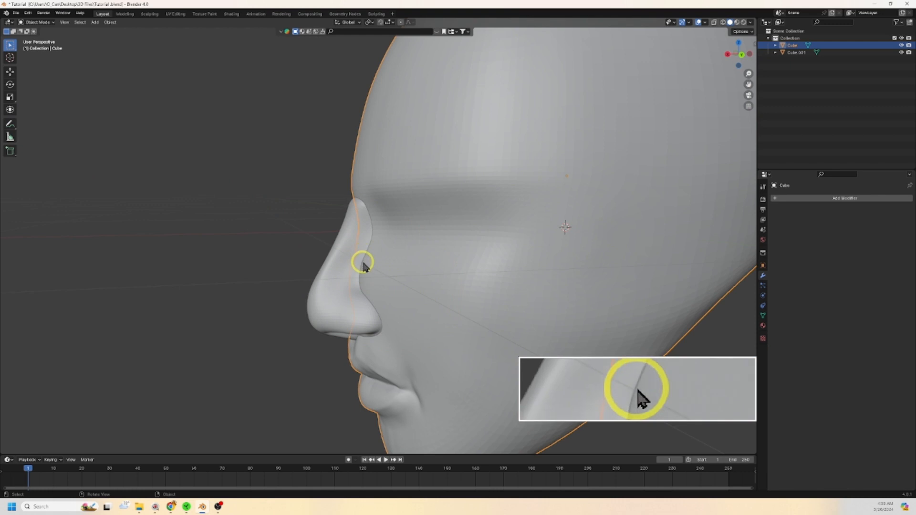
left_click(50, 23)
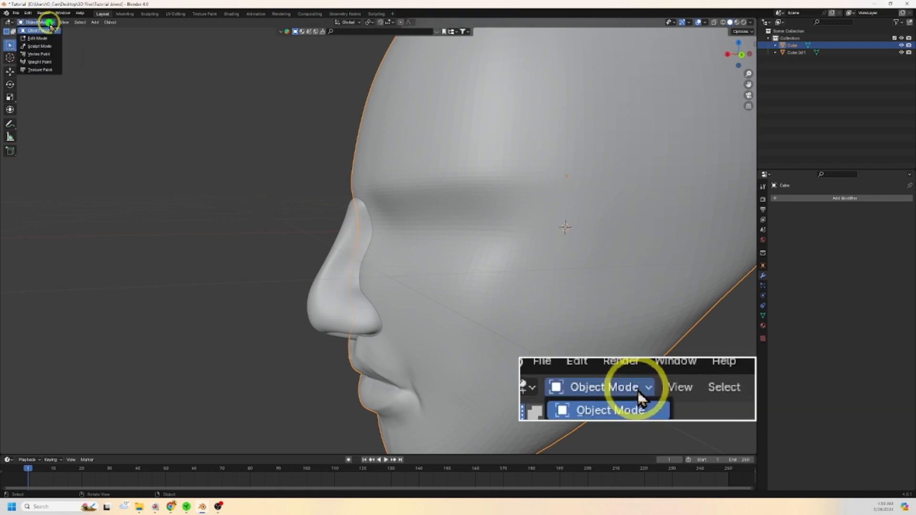
left_click(40, 46)
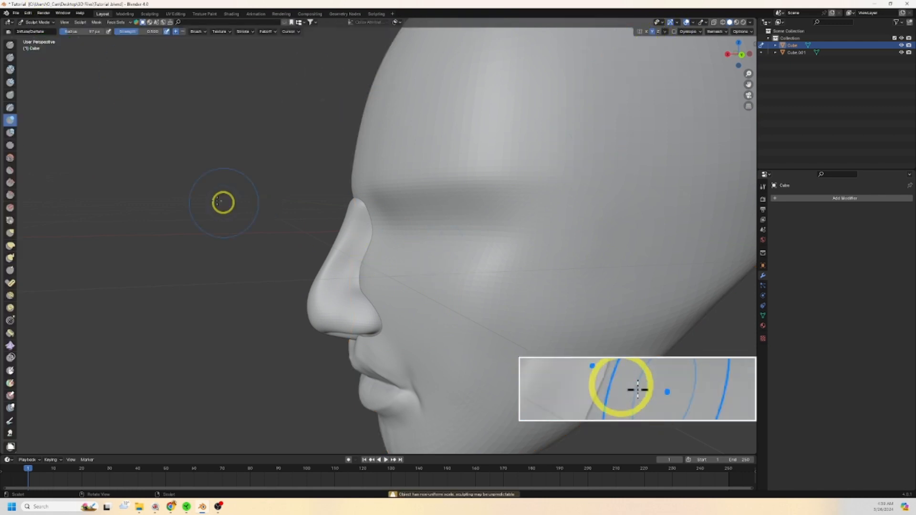
left_click(11, 245)
scroll(382, 271, "down", 2)
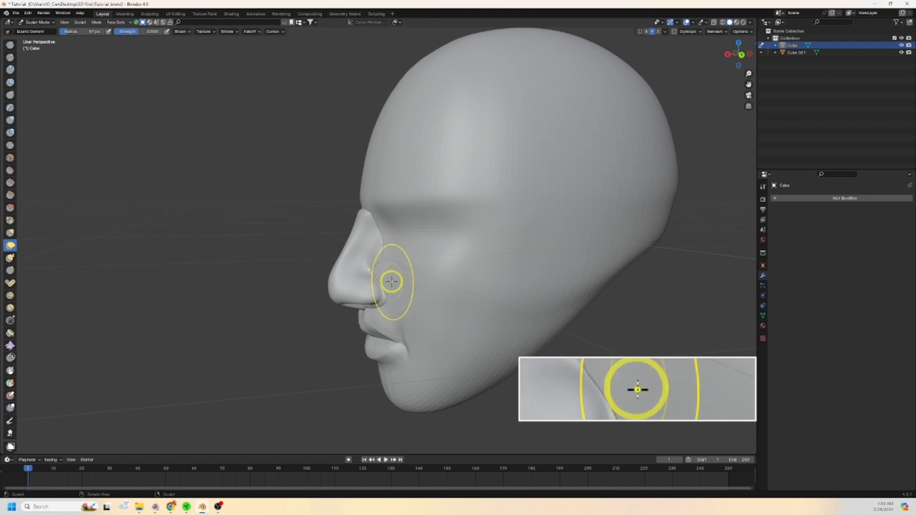
middle_click_drag(335, 282, 276, 299)
middle_click_drag(302, 304, 220, 289)
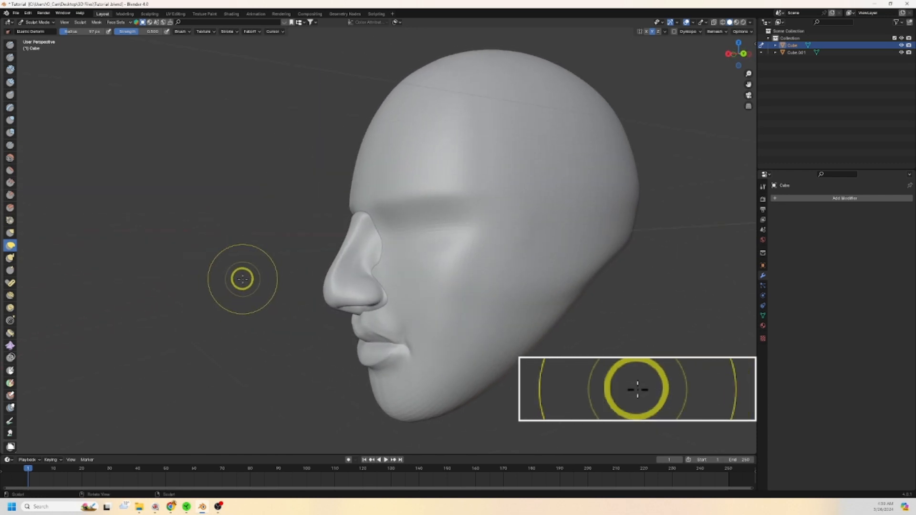
Step: Return the head to Object Mode and put the nose object in Sculpt Mode
key("Tab")
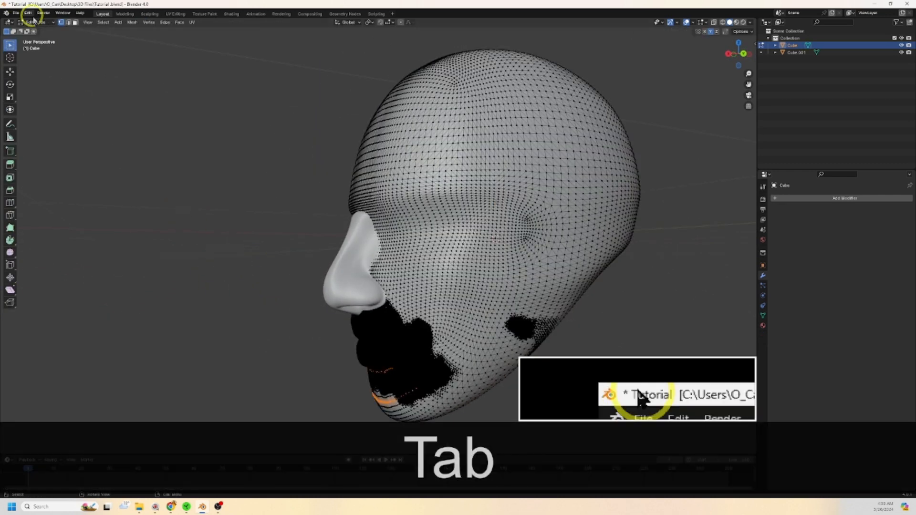
left_click(54, 23)
left_click(48, 31)
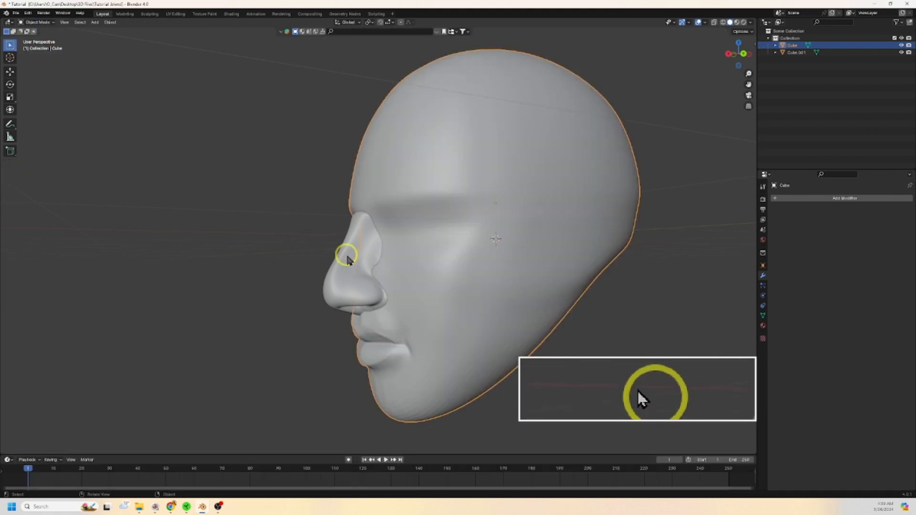
left_click(352, 273)
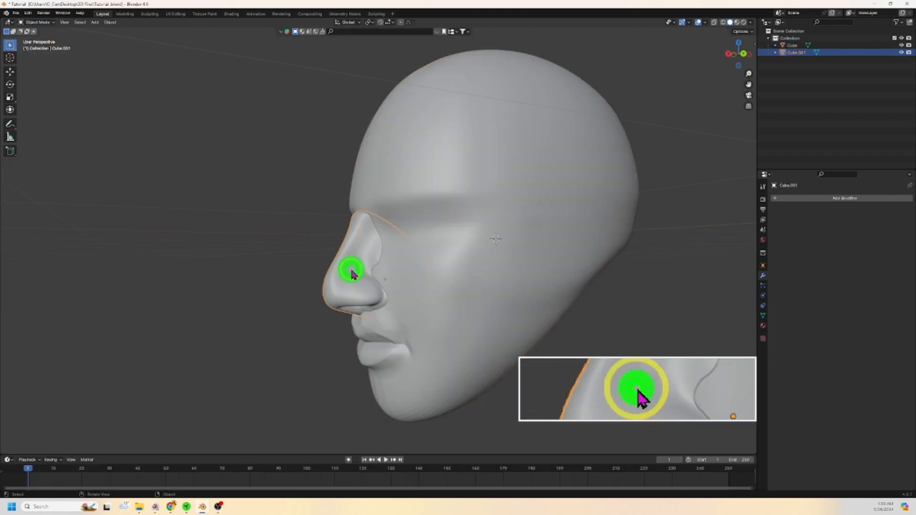
left_click(53, 22)
left_click(46, 48)
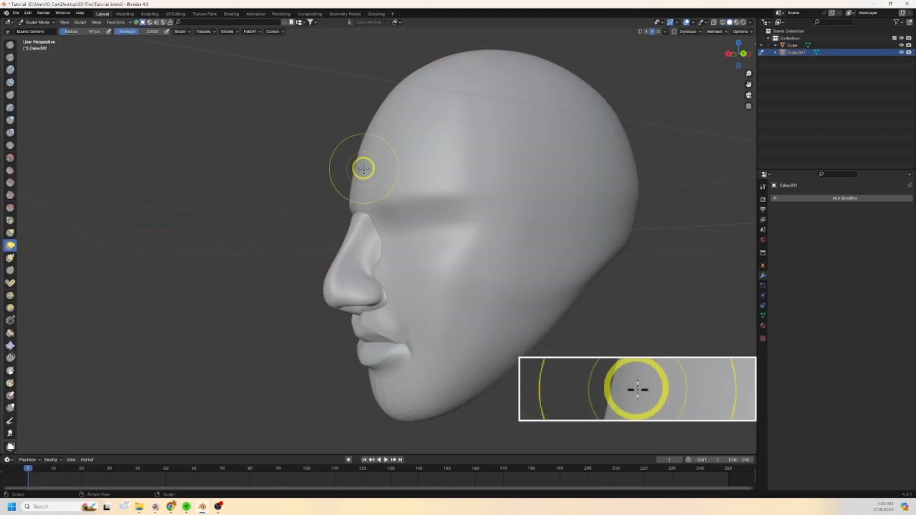
Step: Pull the top of the nose bridge back and down toward the face and shape the ridge with Elastic Deform
left_click_drag(443, 198, 428, 208)
middle_click_drag(427, 208, 431, 208)
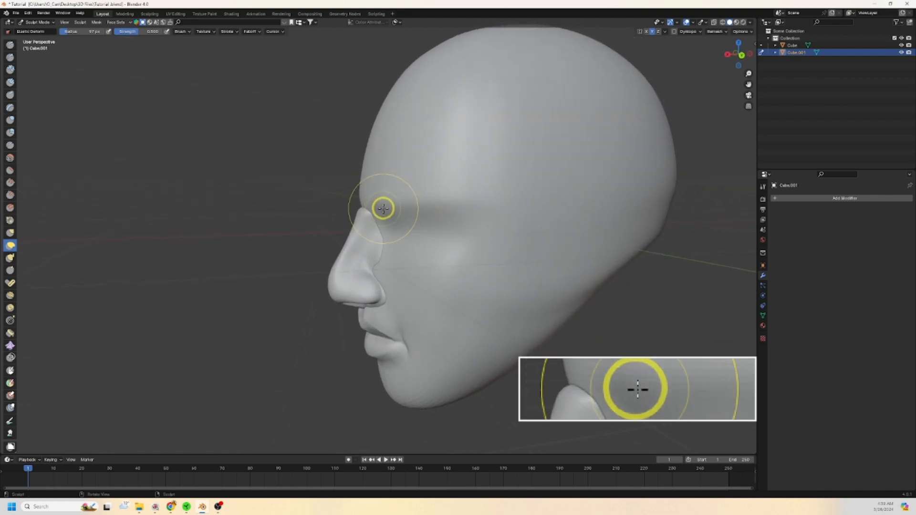
scroll(380, 207, "up", 1)
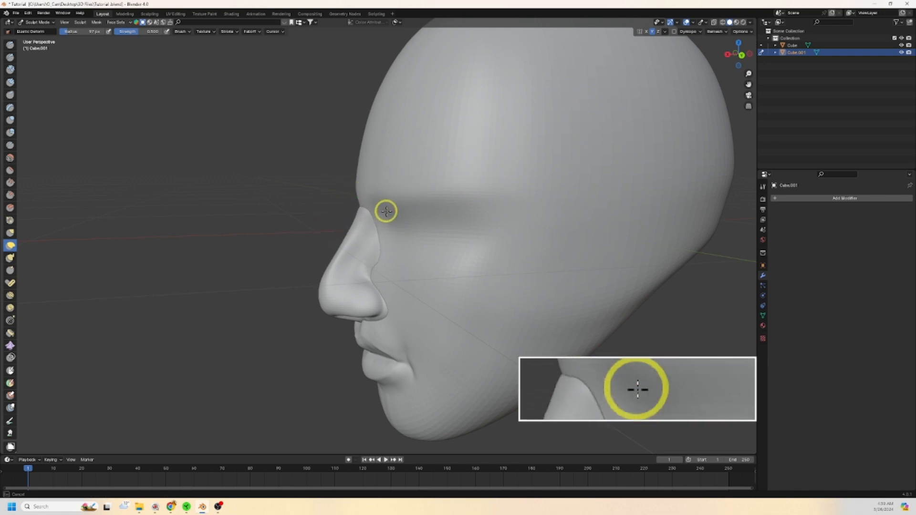
left_click_drag(386, 210, 394, 225)
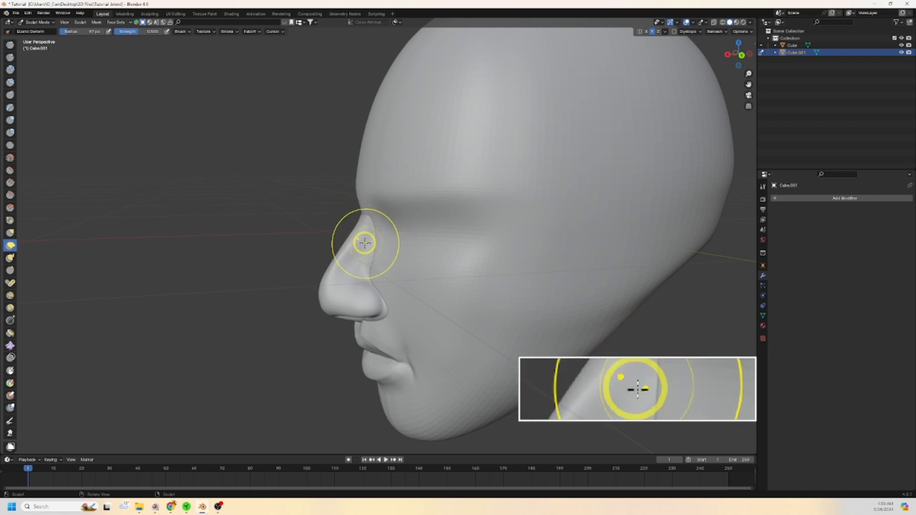
scroll(392, 247, "up", 3)
mouse_move(339, 254)
left_mouse_down()
mouse_move(346, 262)
mouse_move(325, 288)
mouse_move(337, 311)
left_mouse_up()
Step: Push the rear lower edge of the nostril wing into the face with Elastic Deform
mouse_move(467, 315)
middle_mouse_down()
mouse_move(508, 328)
mouse_move(501, 307)
middle_mouse_up()
scroll(386, 340, "up", 3)
middle_click_drag(386, 341, 415, 241, "shift")
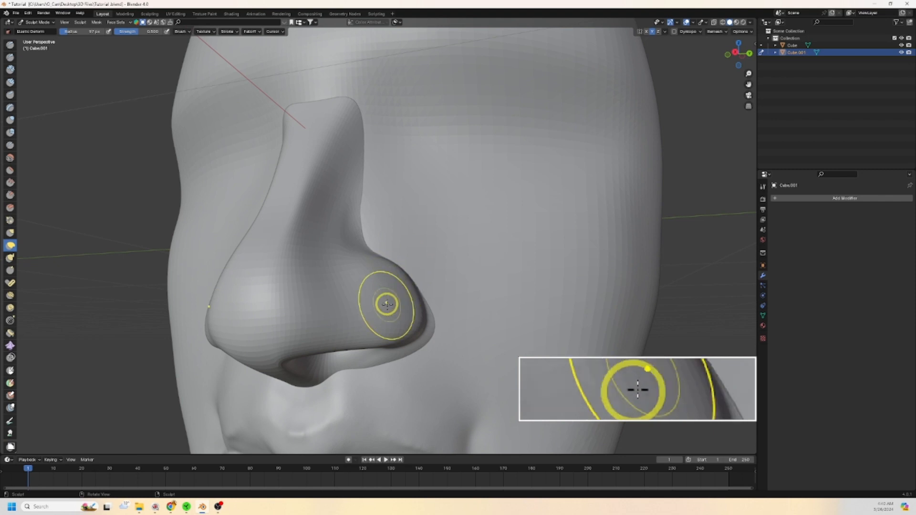
middle_click_drag(407, 289, 413, 316)
middle_click_drag(348, 293, 360, 252)
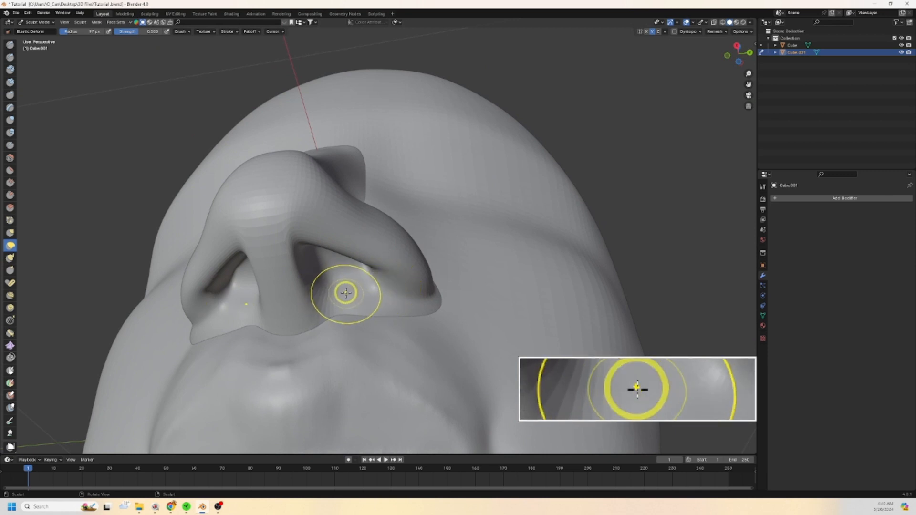
middle_click_drag(430, 330, 391, 324)
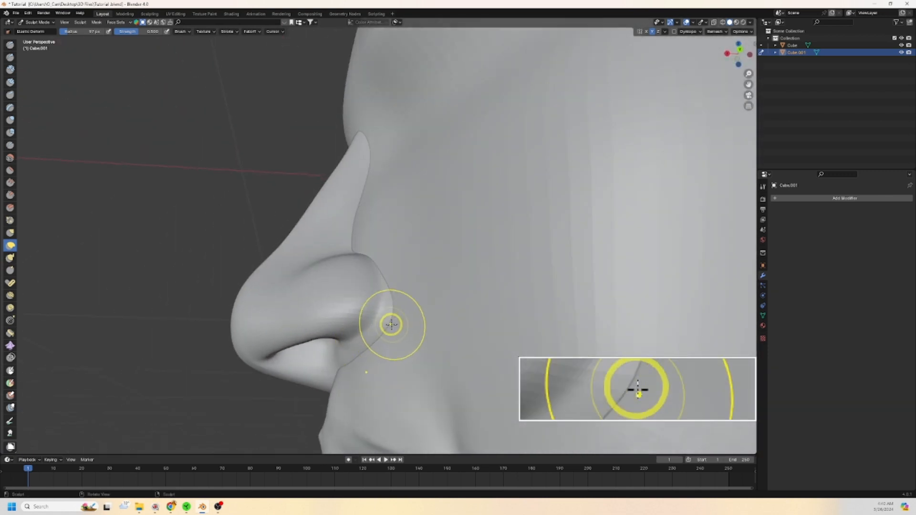
left_click_drag(352, 345, 356, 380)
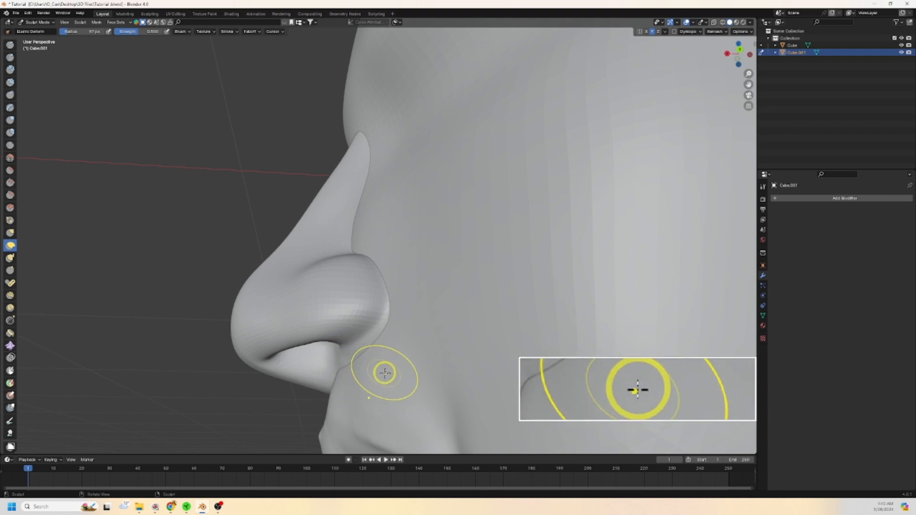
Step: Pull the side of the nose bridge slightly outward just above the nostril with Elastic Deform
middle_click_drag(396, 378, 453, 213)
mouse_move(405, 189)
left_mouse_down("shift")
mouse_move(388, 283)
mouse_move(415, 276)
mouse_move(415, 253)
left_mouse_up("shift")
left_click_drag(414, 293, 427, 294)
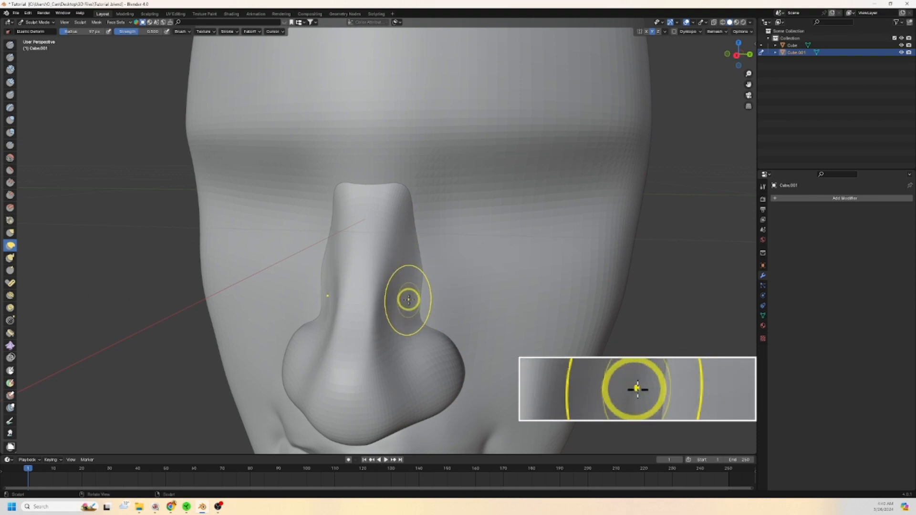
scroll(429, 235, "down", 5)
mouse_move(430, 235)
middle_mouse_down()
mouse_move(459, 225)
mouse_move(404, 235)
mouse_move(445, 232)
mouse_move(425, 237)
middle_mouse_up()
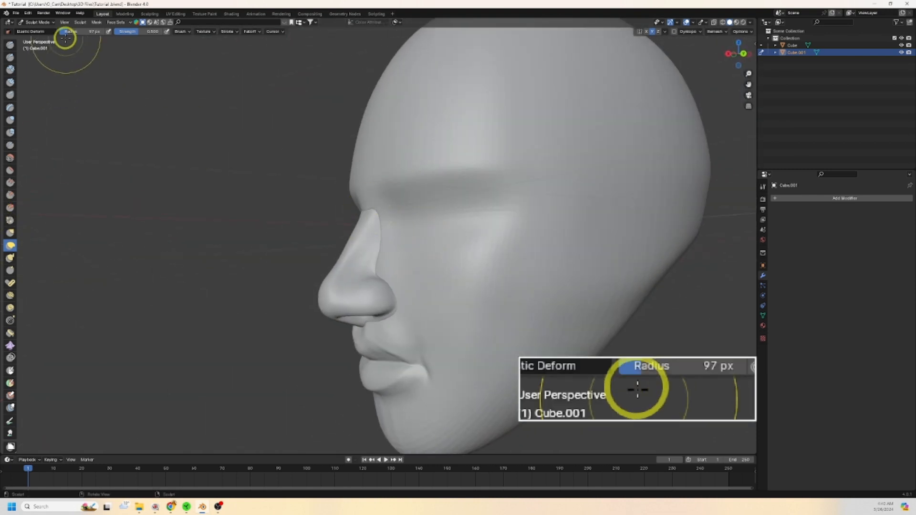
Step: Return the nose to Object Mode and select the head object
left_click(52, 24)
left_click(40, 29)
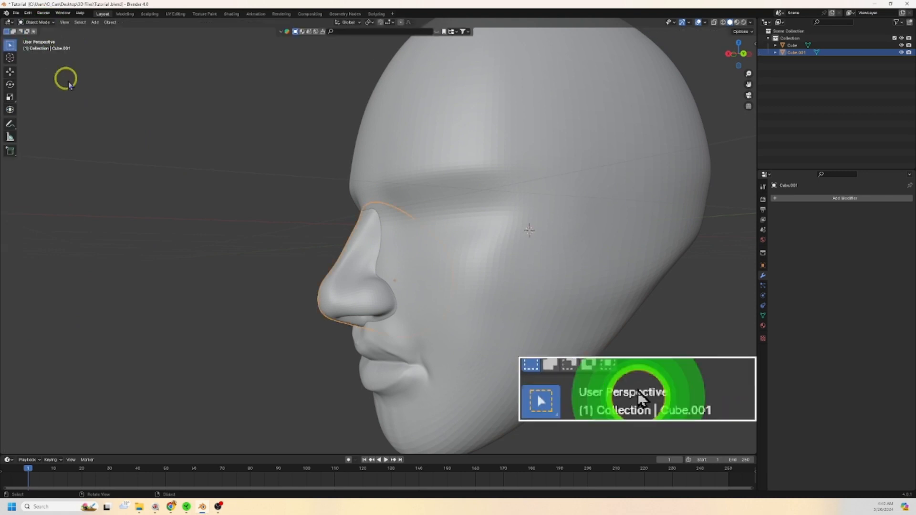
left_click(469, 192)
scroll(466, 250, "down", 3)
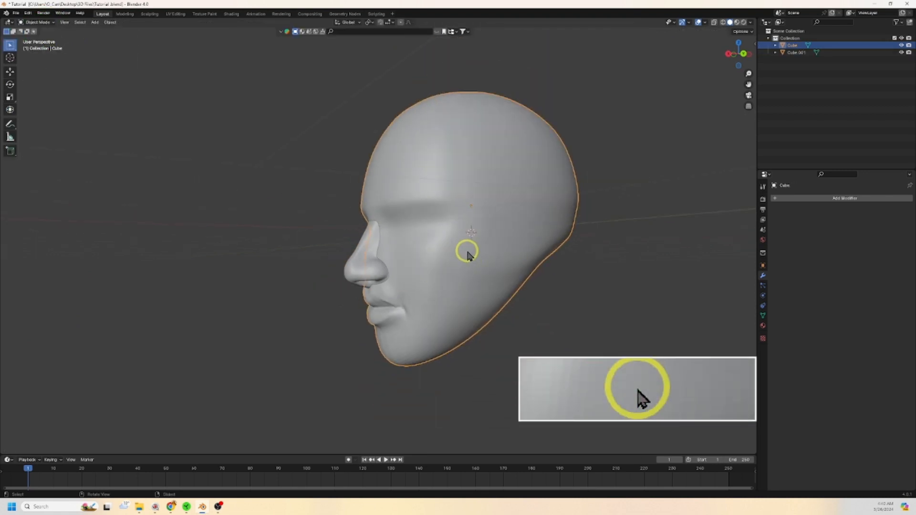
mouse_move(466, 249)
middle_mouse_down()
mouse_move(480, 263)
mouse_move(460, 266)
mouse_move(471, 253)
middle_mouse_up()
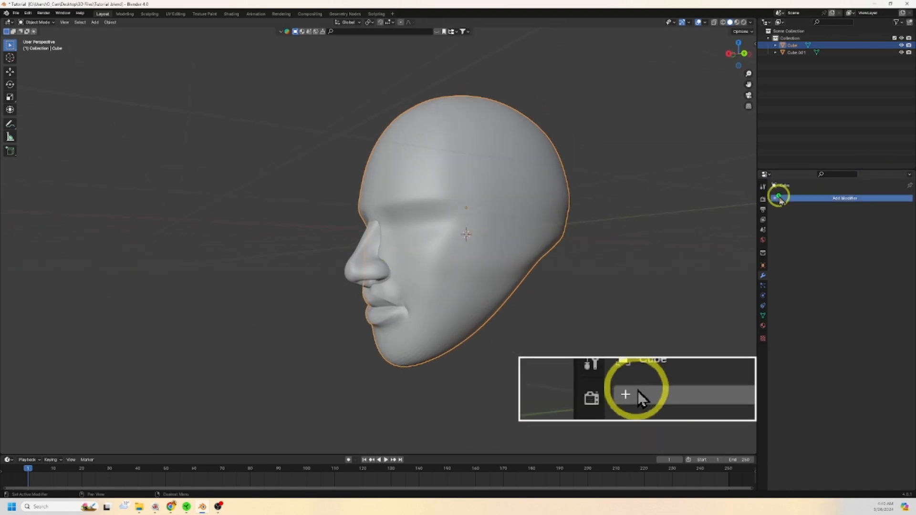
Step: Add a Boolean modifier to the head, set to Union with the nose as its object
left_click(780, 200)
mouse_move(782, 197)
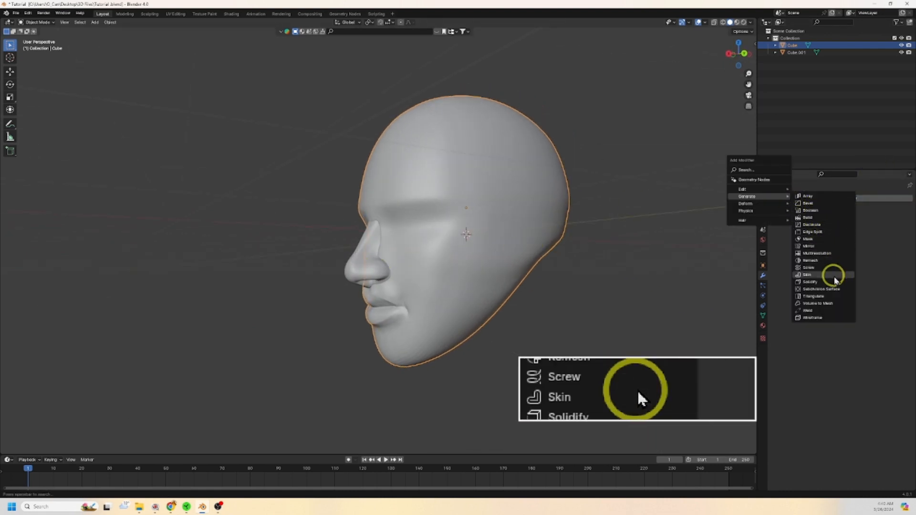
left_click(829, 211)
left_click(854, 220)
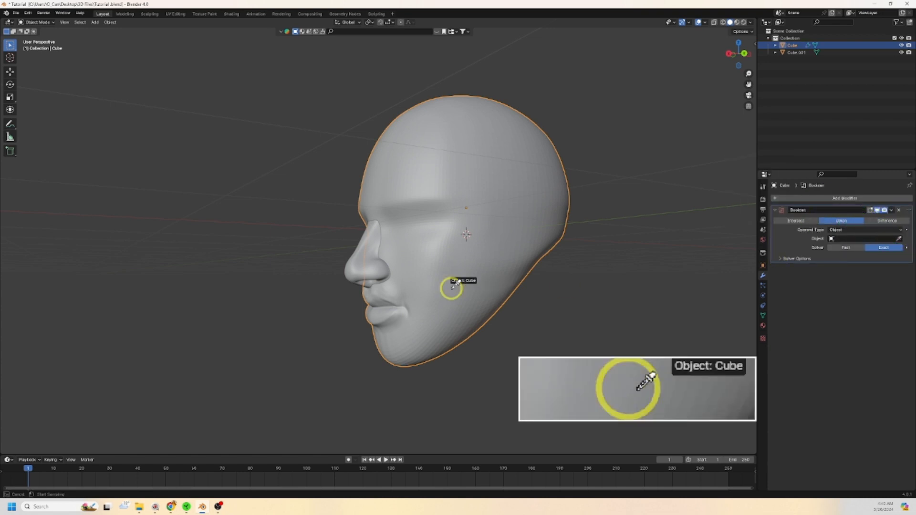
left_click(551, 249)
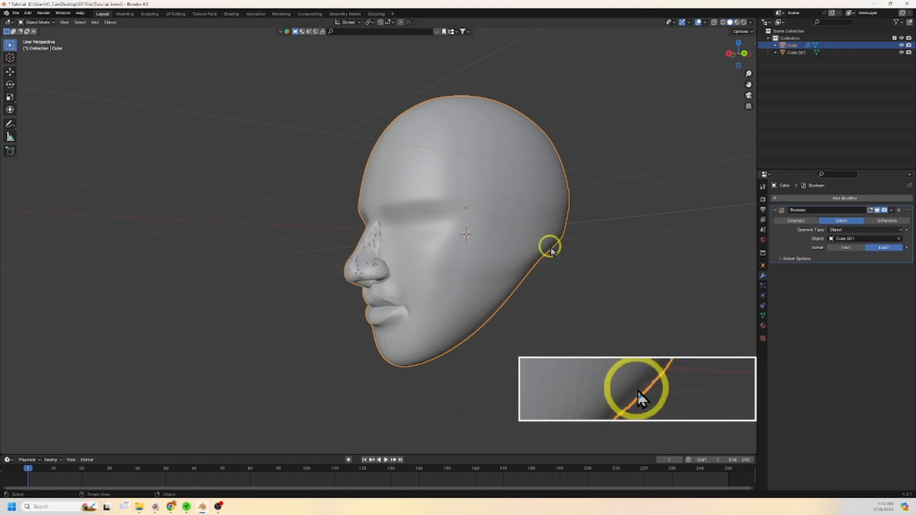
Step: Apply the head's Boolean modifier and delete the separate nose object
left_click(891, 212)
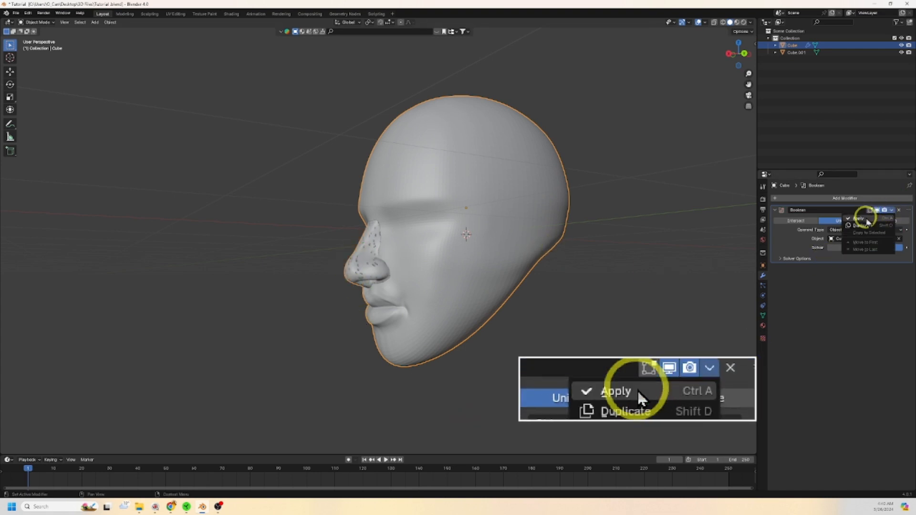
key("ctrl+a")
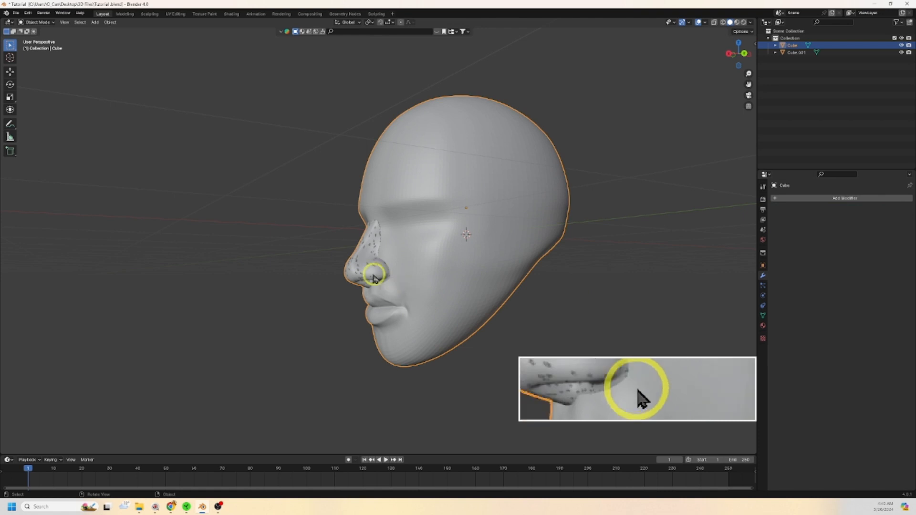
left_click(354, 271)
key("Delete")
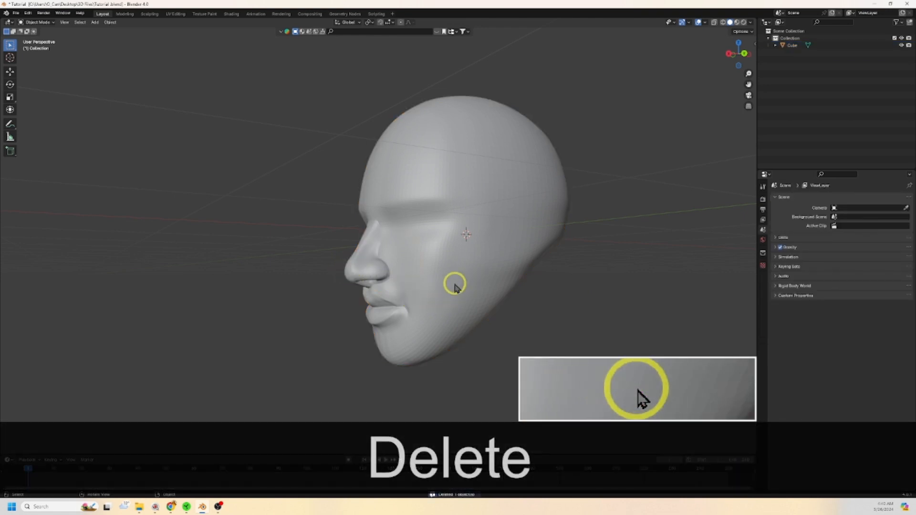
Step: Select the merged head and put it in Sculpt Mode with the Smooth brush
middle_click_drag(455, 286, 477, 283)
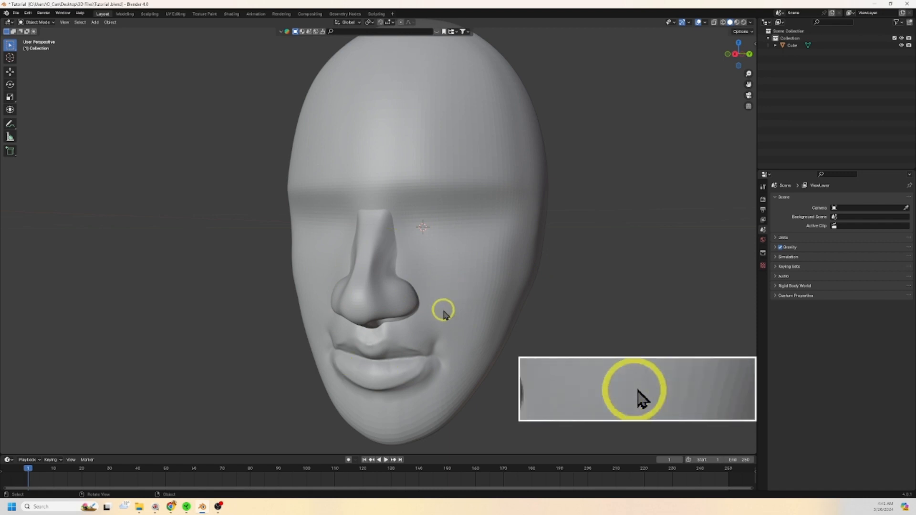
left_click(453, 278)
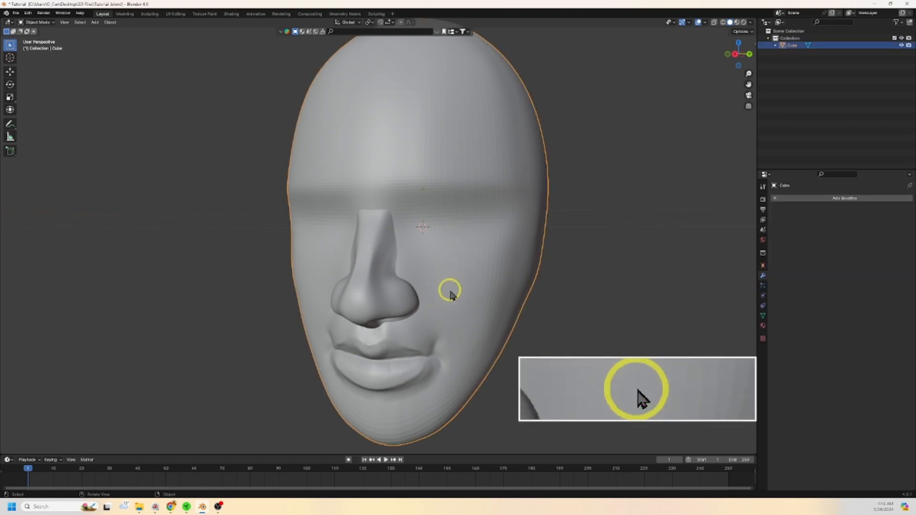
mouse_move(552, 296)
middle_mouse_down()
mouse_move(509, 299)
mouse_move(562, 297)
mouse_move(571, 259)
mouse_move(545, 299)
middle_mouse_up()
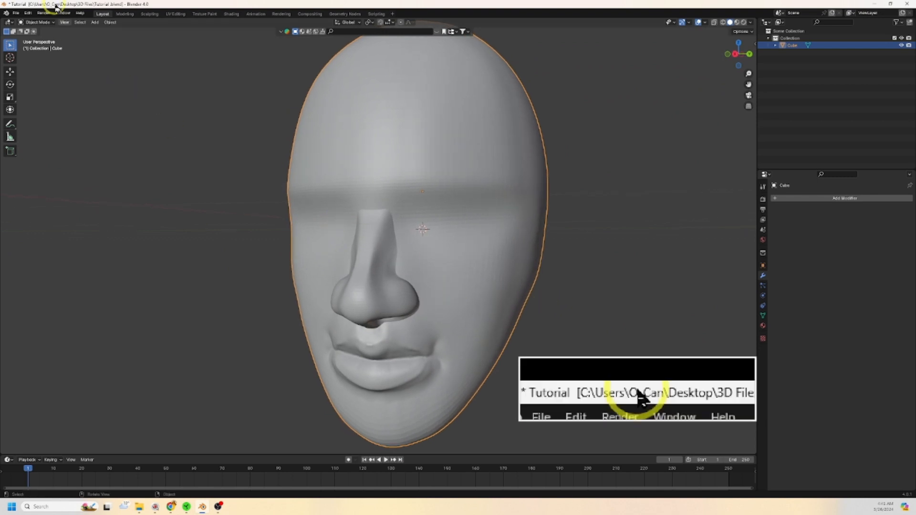
left_click(51, 22)
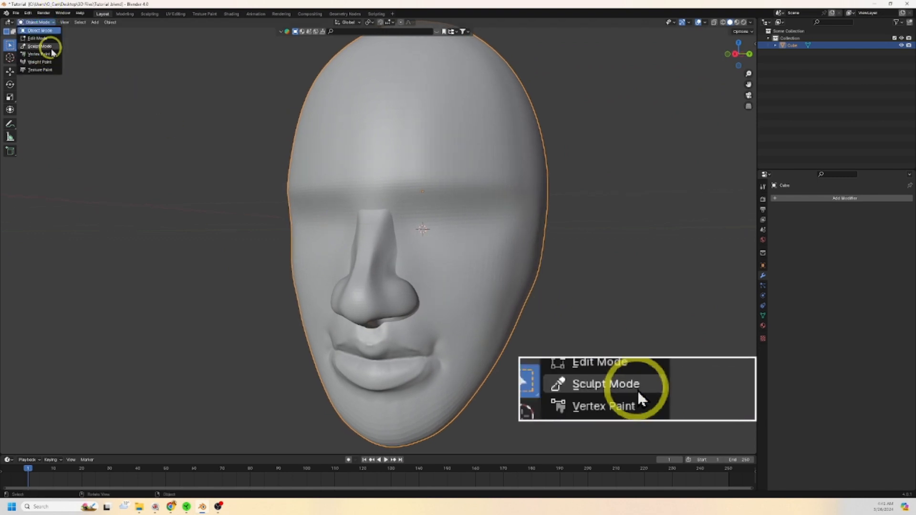
left_click(52, 47)
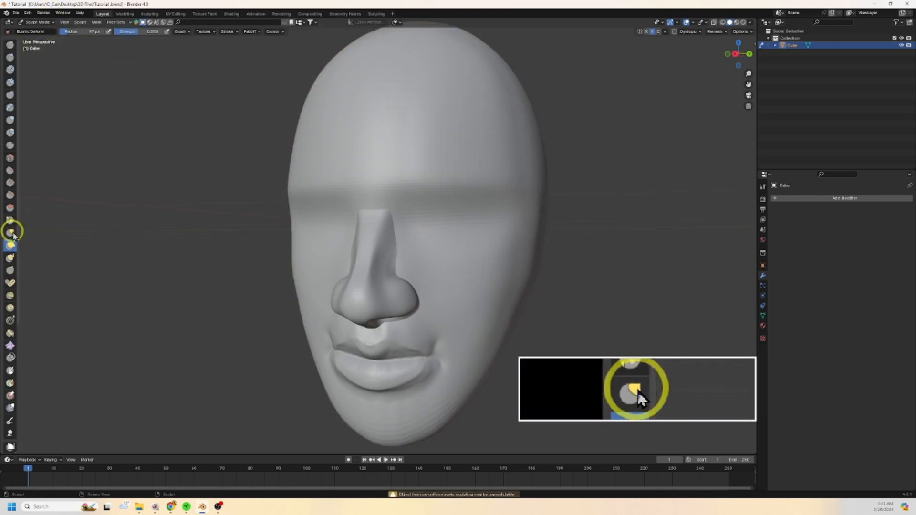
left_click(13, 157)
Step: Enable Dyntopo on the head despite the attribute data, and select the Draw brush with its detail size confirmed
scroll(471, 250, "up", 2)
mouse_move(470, 249)
middle_mouse_down()
mouse_move(448, 269)
mouse_move(407, 252)
mouse_move(425, 259)
middle_mouse_up()
scroll(442, 253, "up", 3)
left_click(674, 31)
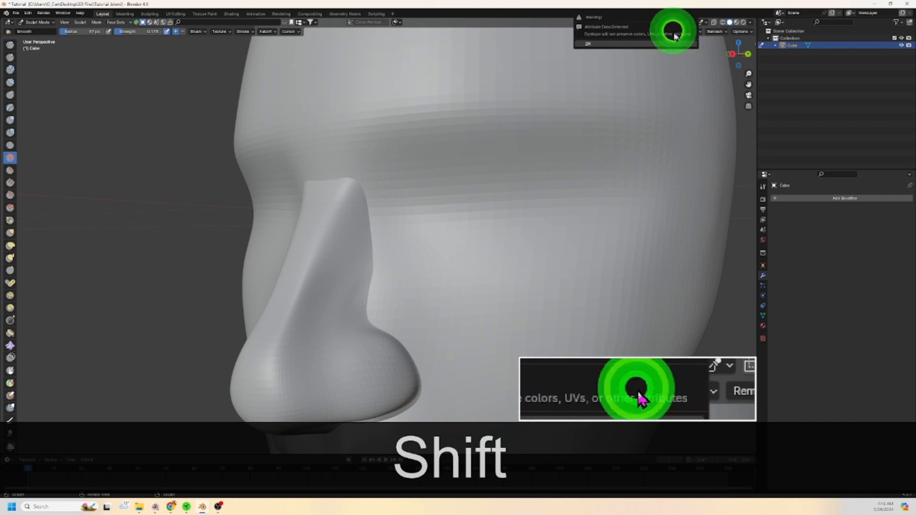
left_click(590, 42)
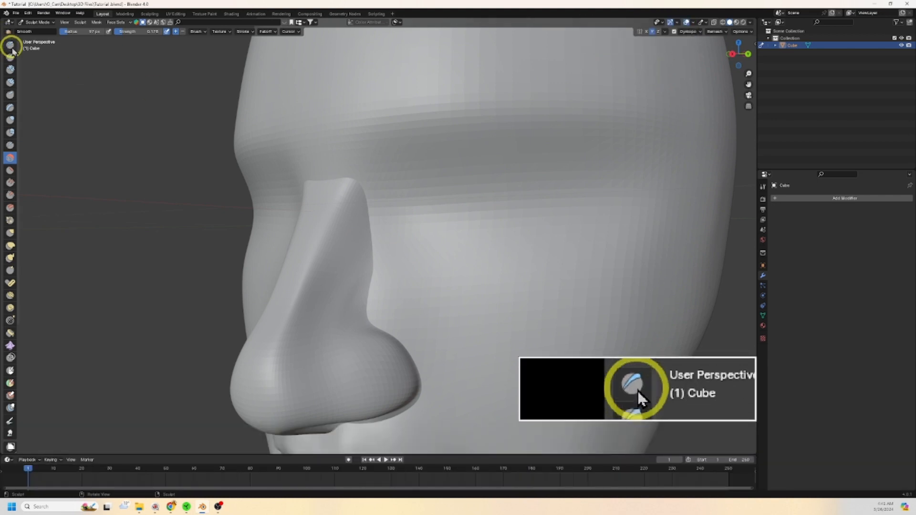
left_click(10, 45)
scroll(400, 258, "up", 2)
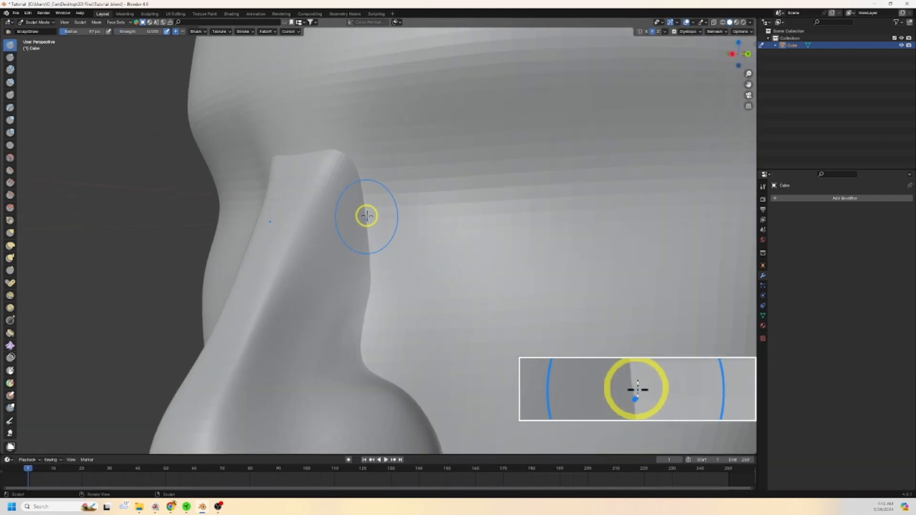
key("r")
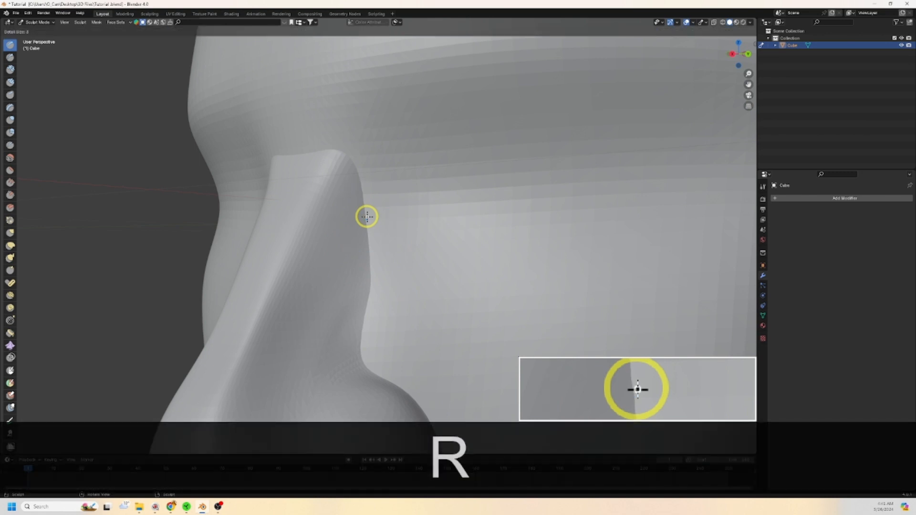
left_click(366, 217)
Step: Refine and smooth the seam between the nose bridge and the cheek, from the top of the bridge down to the nostril wing
left_click_drag(361, 187, 372, 247)
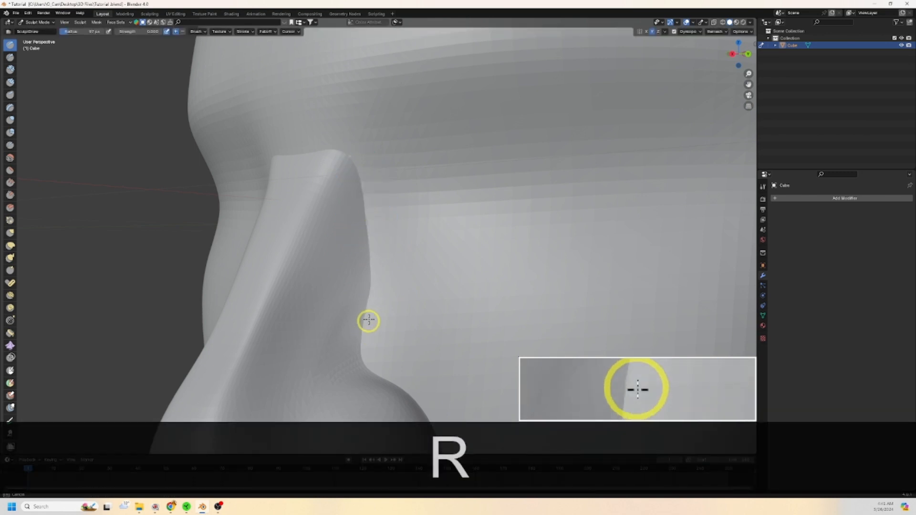
mouse_move(368, 320)
left_mouse_down()
mouse_move(380, 249)
mouse_move(370, 258)
left_mouse_up()
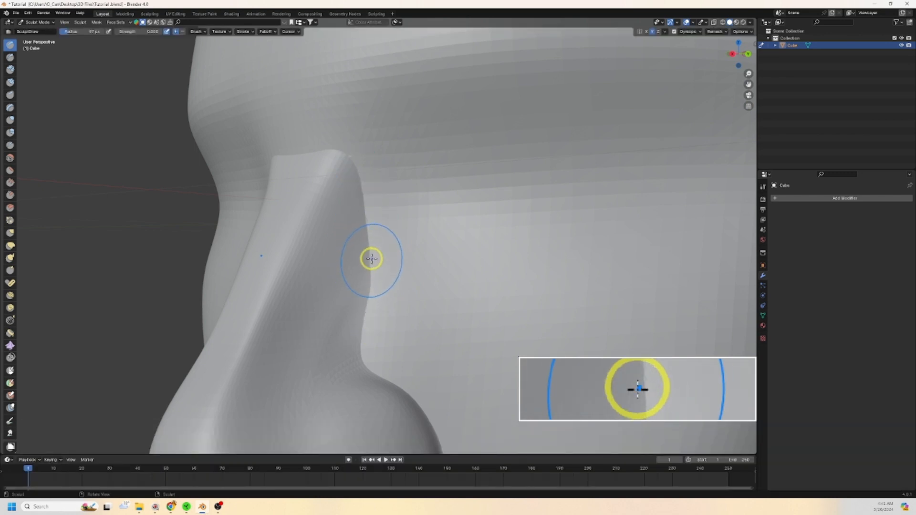
left_click_drag(362, 223, 359, 191, "shift")
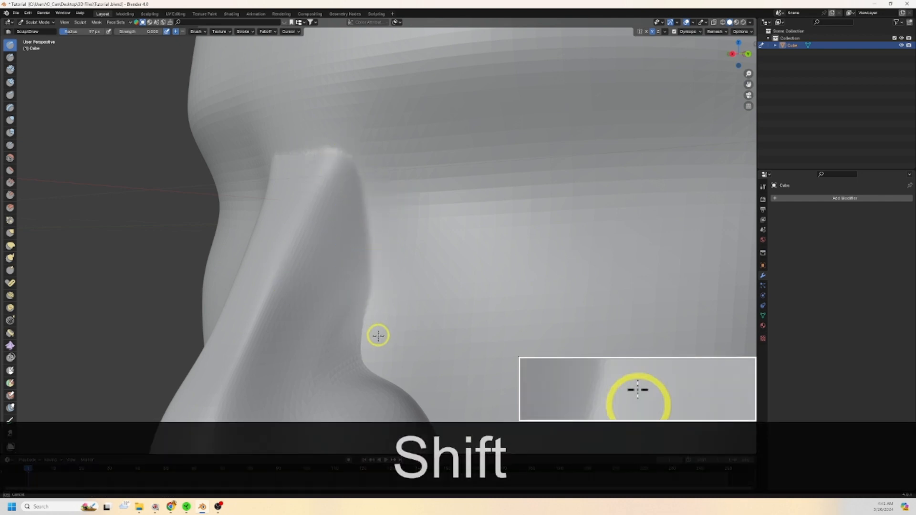
mouse_move(378, 335)
left_mouse_down("shift")
mouse_move(357, 323)
mouse_move(385, 379)
mouse_move(416, 396)
left_mouse_up("shift")
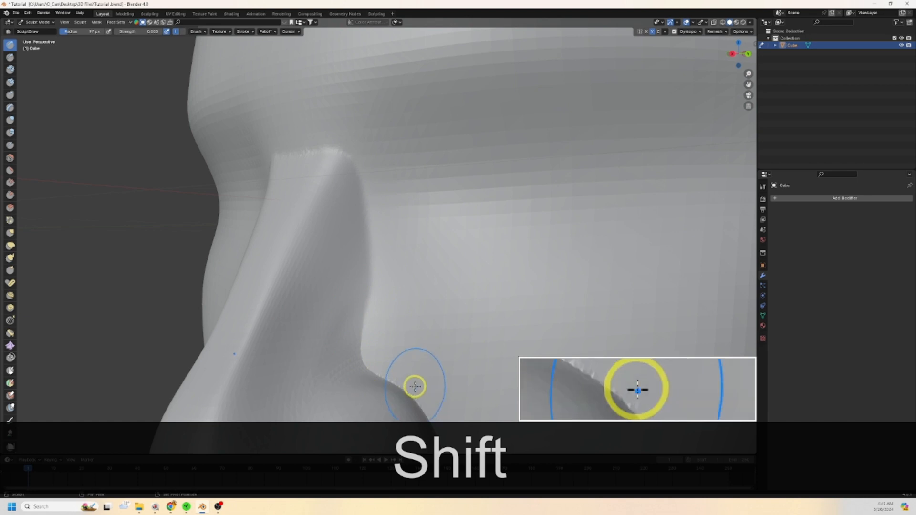
Step: Smooth the seam around the nostril wing and along the underside of the nose where it meets the upper lip
mouse_move(413, 385)
middle_mouse_down("shift")
mouse_move(380, 243)
mouse_move(366, 239)
middle_mouse_up("shift")
left_click_drag(366, 239, 364, 265, "shift")
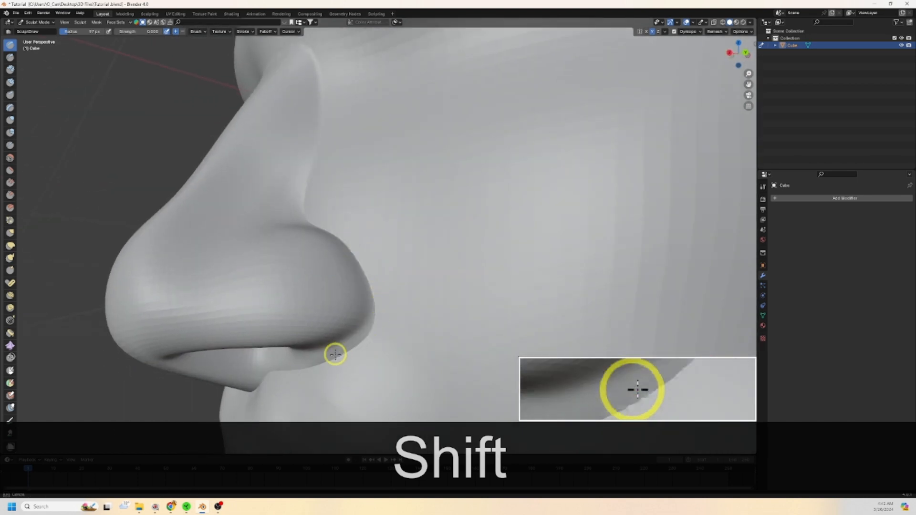
left_click_drag(339, 364, 367, 344, "shift")
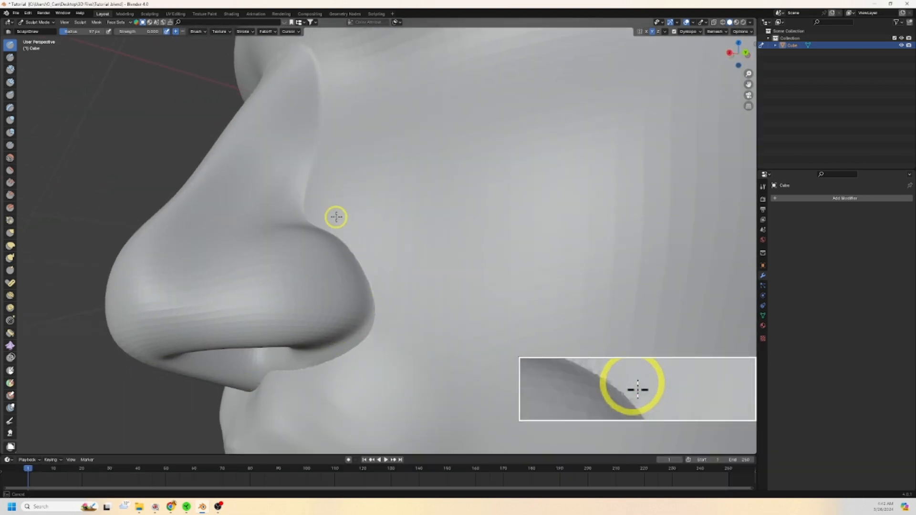
left_click_drag(259, 383, 245, 398, "shift")
middle_click_drag(293, 380, 321, 383)
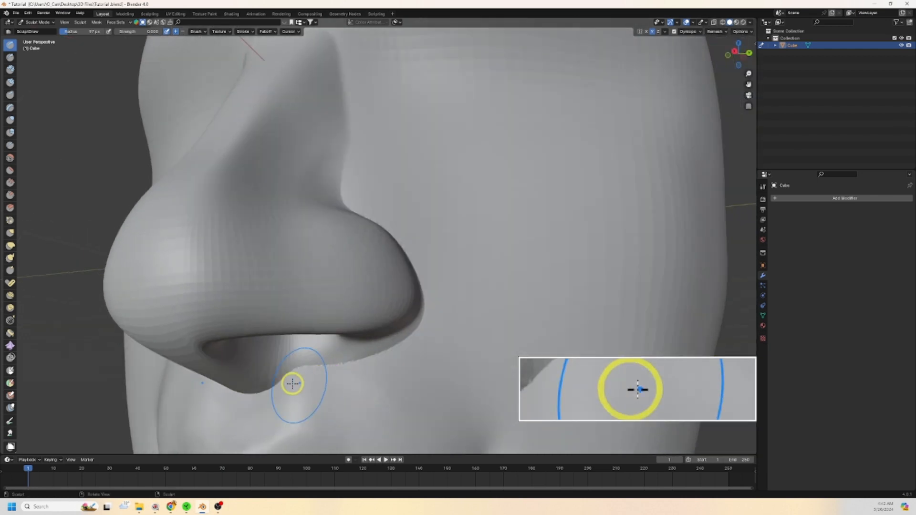
left_click_drag(255, 396, 306, 369, "shift")
scroll(327, 349, "down", 4)
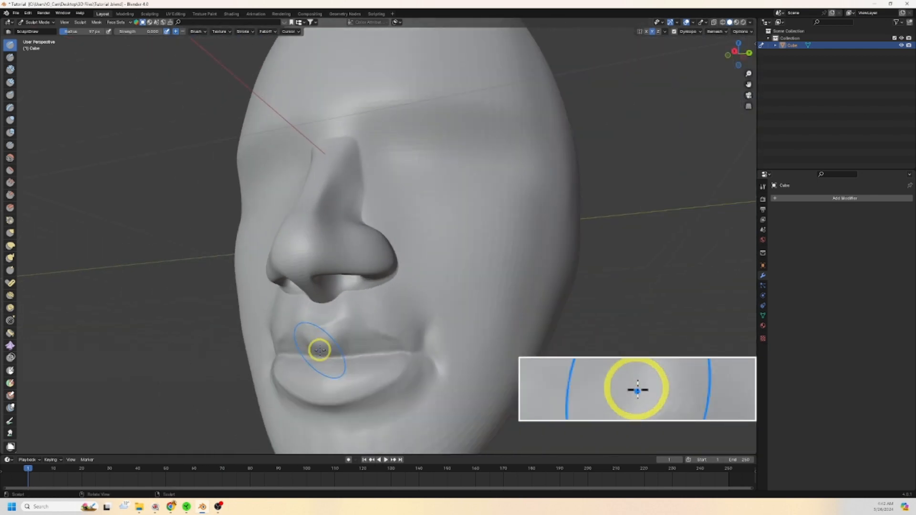
Step: Switch to the Right Orthographic view and brush over the brow and forehead with the zero-strength Draw brush to refine the mesh
middle_click_drag(302, 212, 350, 256)
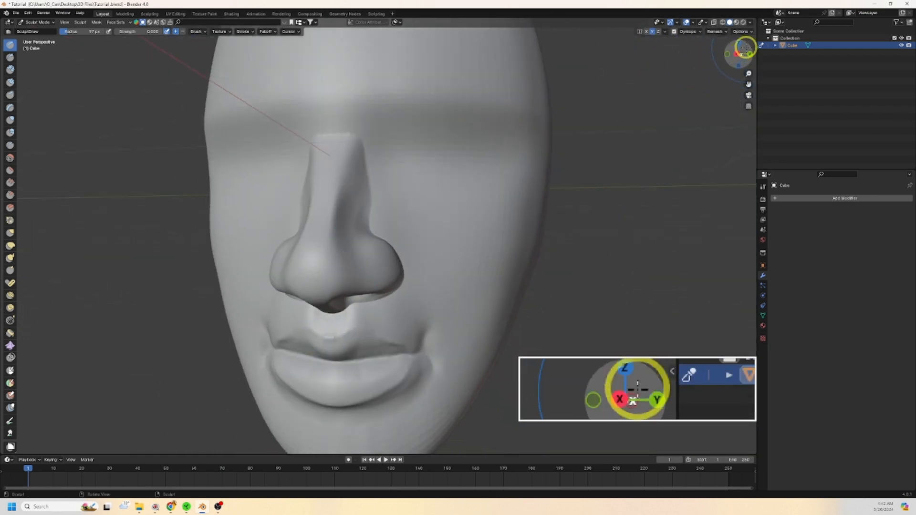
left_click(736, 53)
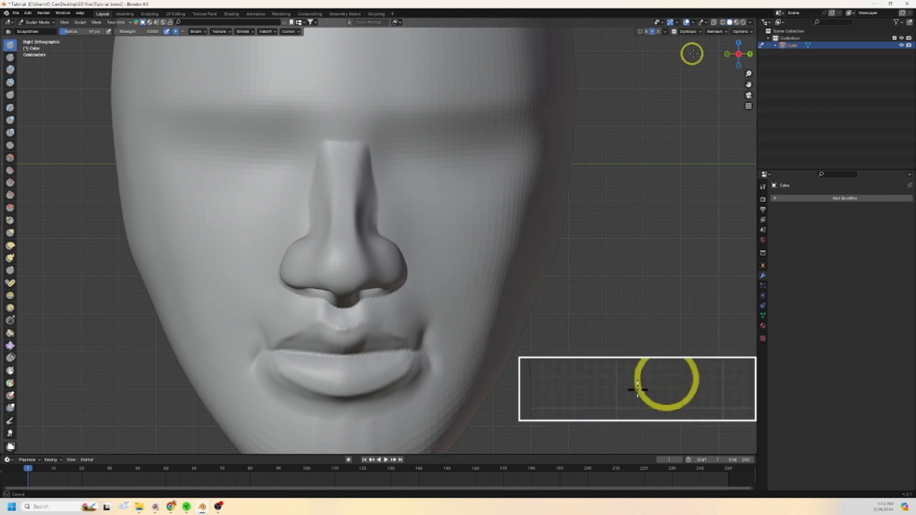
left_click_drag(758, 59, 736, 46)
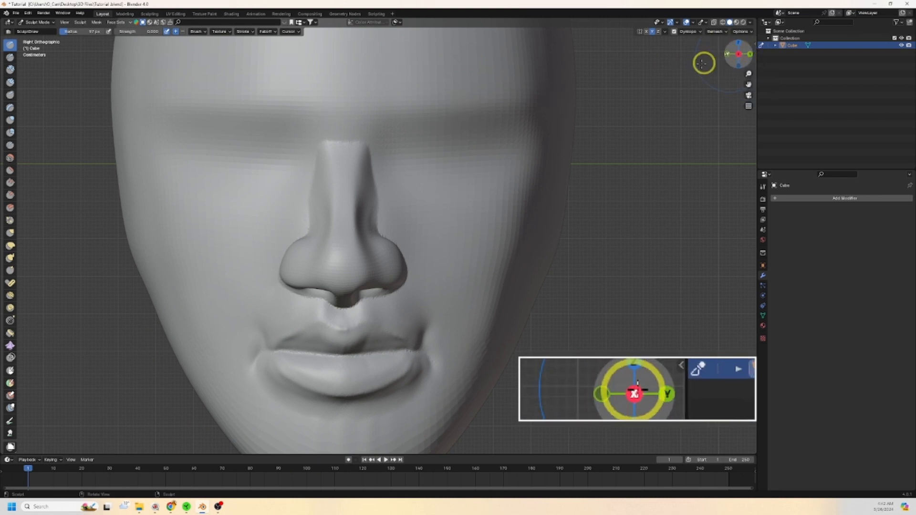
left_click_drag(391, 121, 396, 122)
middle_click_drag(633, 95, 665, 264, "shift")
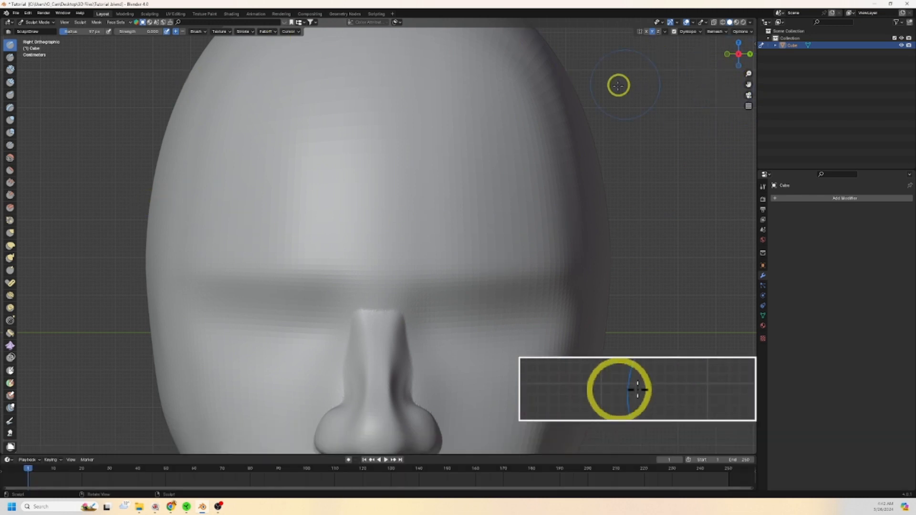
middle_click_drag(618, 86, 597, 167, "shift")
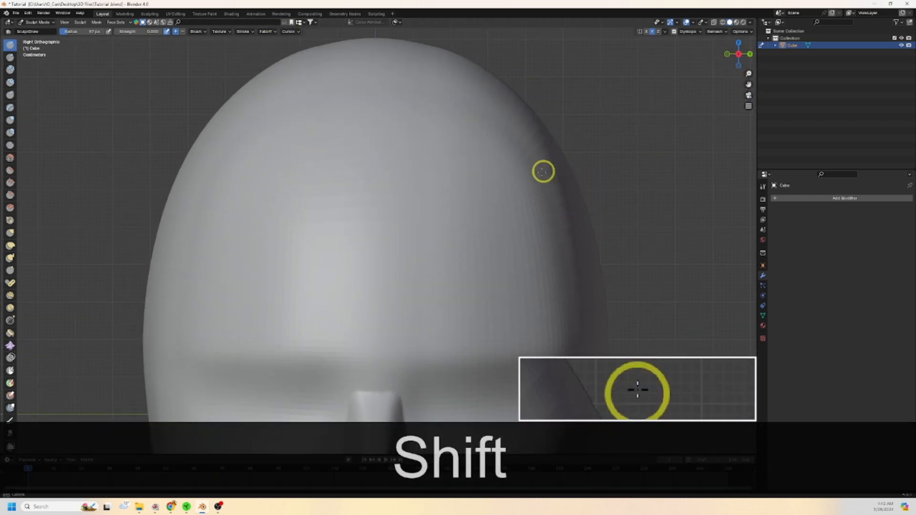
Step: Switch to wireframe shading and brush over the uneven mesh areas on the forehead, cheeks, jaw and chin to even out their density
left_click(723, 22)
mouse_move(470, 236)
left_mouse_down()
mouse_move(490, 225)
mouse_move(601, 217)
mouse_move(556, 242)
left_mouse_up()
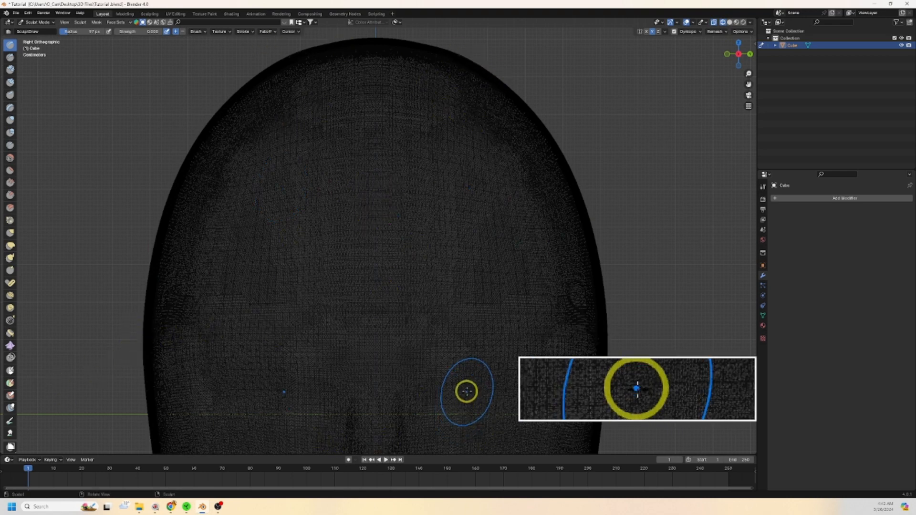
middle_click_drag(636, 303, 642, 38, "shift")
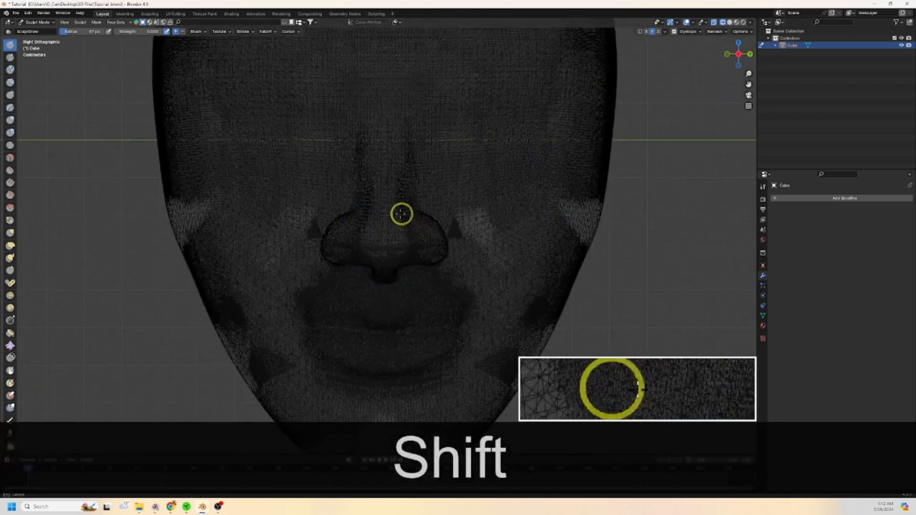
left_click_drag(570, 228, 153, 258, "shift")
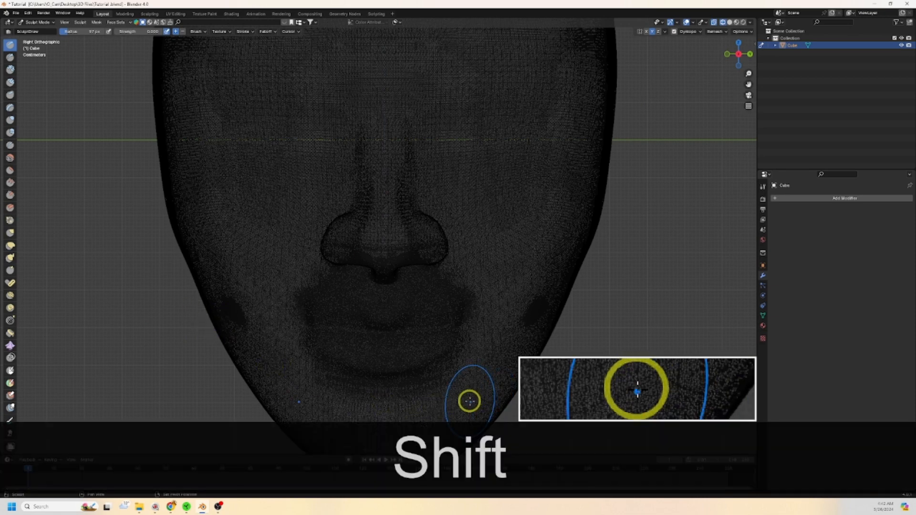
middle_click_drag(468, 401, 466, 278, "shift")
left_click_drag(475, 342, 497, 228, "shift")
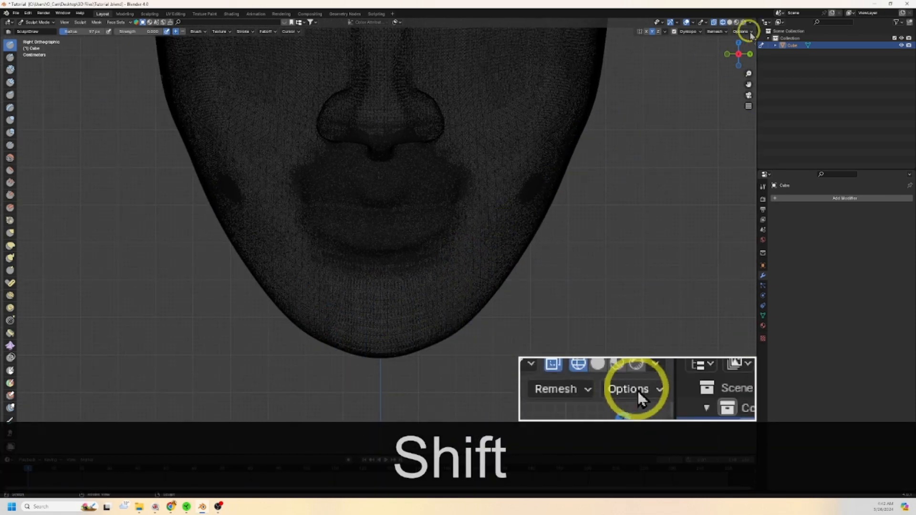
Step: Switch to the Back Orthographic view and brush over the coarse mesh on the cheek, jaw and lower side of the head
left_click(750, 54)
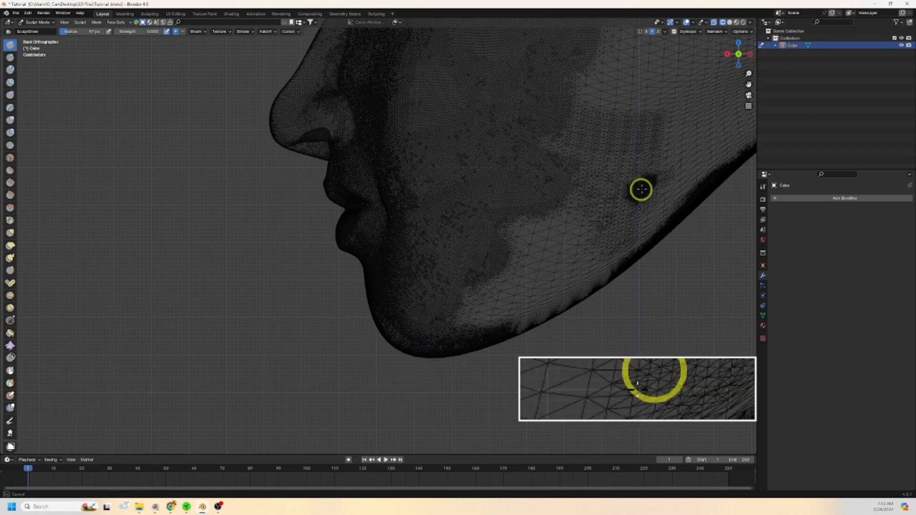
mouse_move(641, 189)
left_mouse_down()
mouse_move(554, 242)
mouse_move(625, 172)
mouse_move(590, 188)
left_mouse_up()
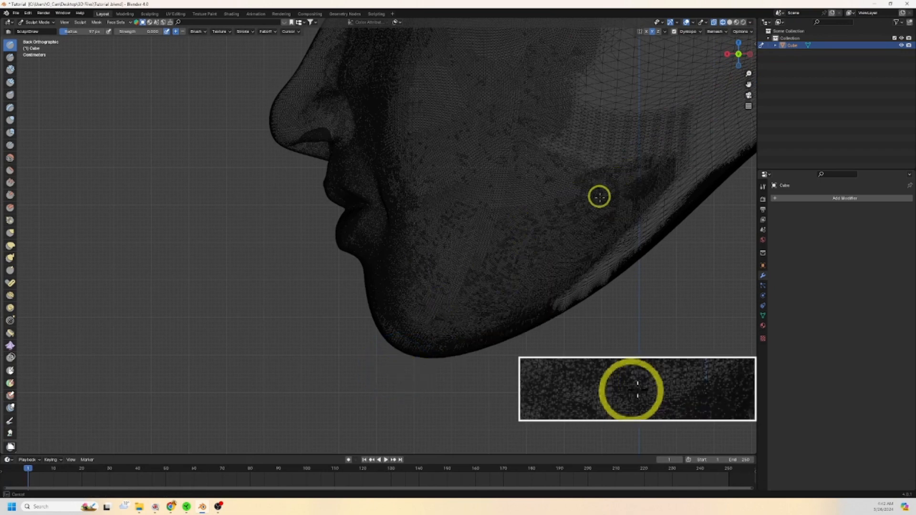
middle_click_drag(502, 256, 247, 338, "shift")
mouse_move(355, 289)
left_mouse_down()
mouse_move(629, 98)
mouse_move(487, 198)
mouse_move(321, 231)
mouse_move(338, 265)
mouse_move(252, 223)
mouse_move(273, 201)
left_mouse_up()
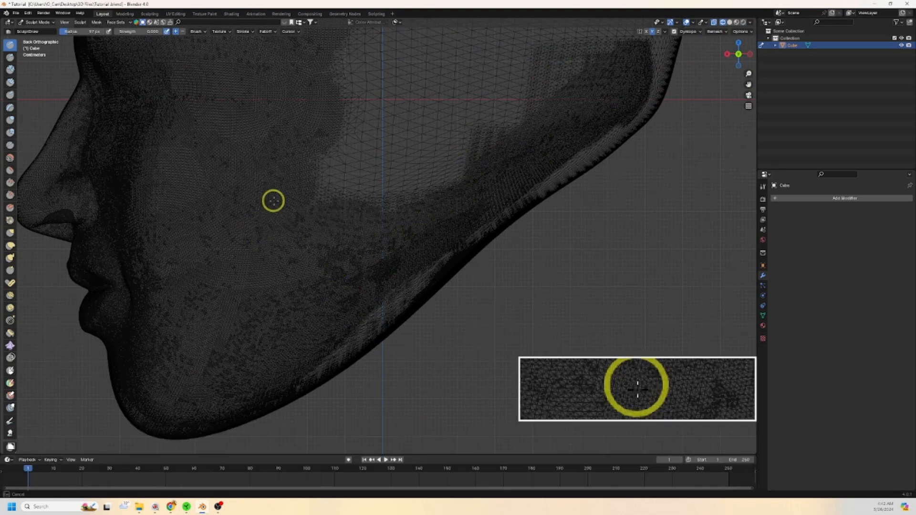
left_click_drag(381, 177, 283, 177)
mouse_move(432, 128)
left_mouse_down()
mouse_move(491, 145)
mouse_move(596, 76)
mouse_move(478, 86)
mouse_move(391, 52)
left_mouse_up()
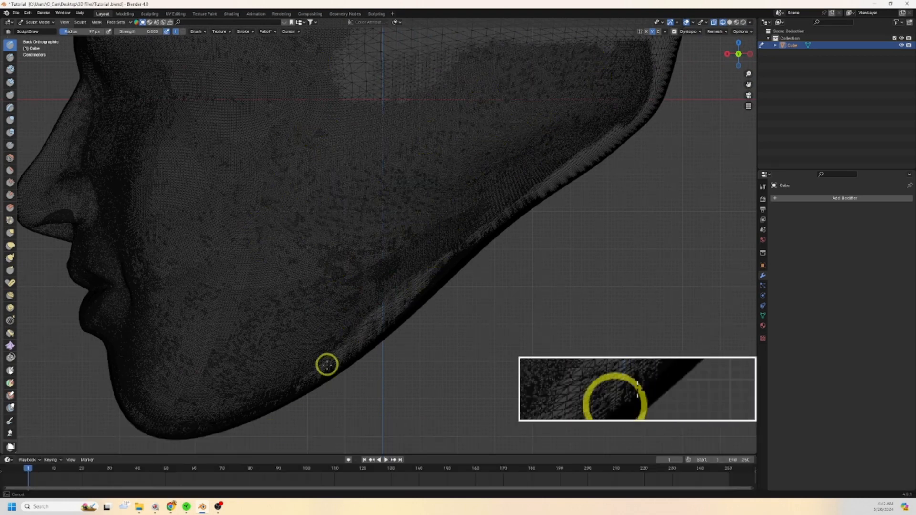
left_click_drag(573, 179, 610, 149)
Step: Brush over the coarse mesh on the side, back and crown of the skull to even out its density
middle_click_drag(591, 168, 501, 364, "shift")
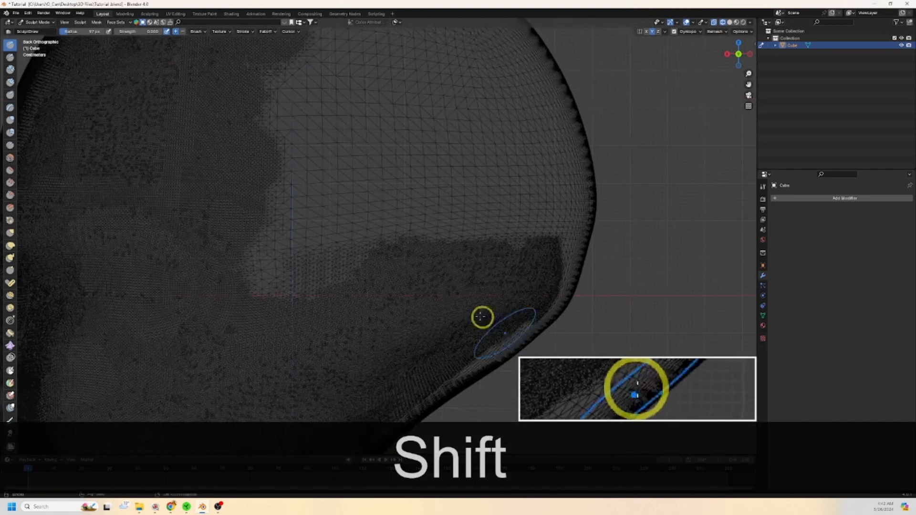
mouse_move(275, 279)
left_mouse_down()
mouse_move(408, 265)
mouse_move(379, 180)
mouse_move(220, 197)
left_mouse_up()
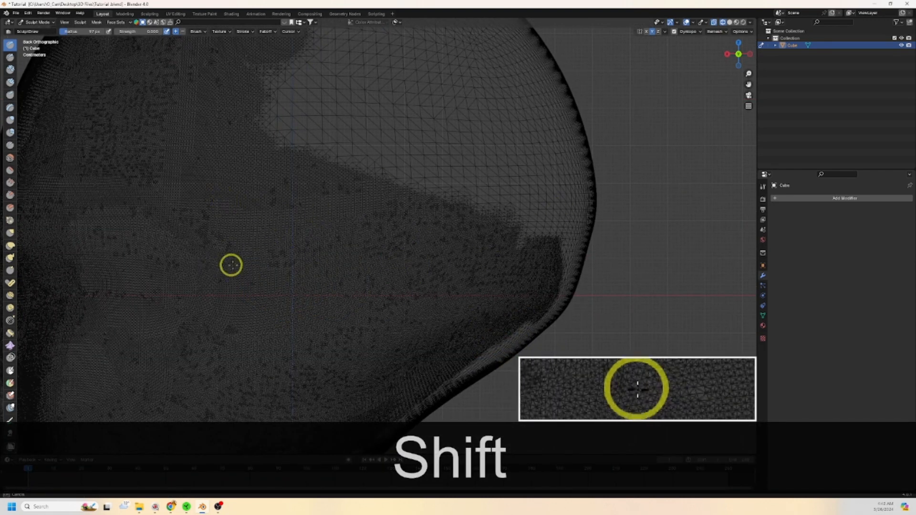
mouse_move(194, 50)
left_mouse_down()
mouse_move(231, 137)
mouse_move(505, 192)
mouse_move(487, 215)
mouse_move(571, 229)
mouse_move(527, 181)
mouse_move(522, 193)
mouse_move(276, 134)
mouse_move(591, 111)
mouse_move(477, 141)
left_mouse_up()
middle_click_drag(469, 165, 476, 354, "shift")
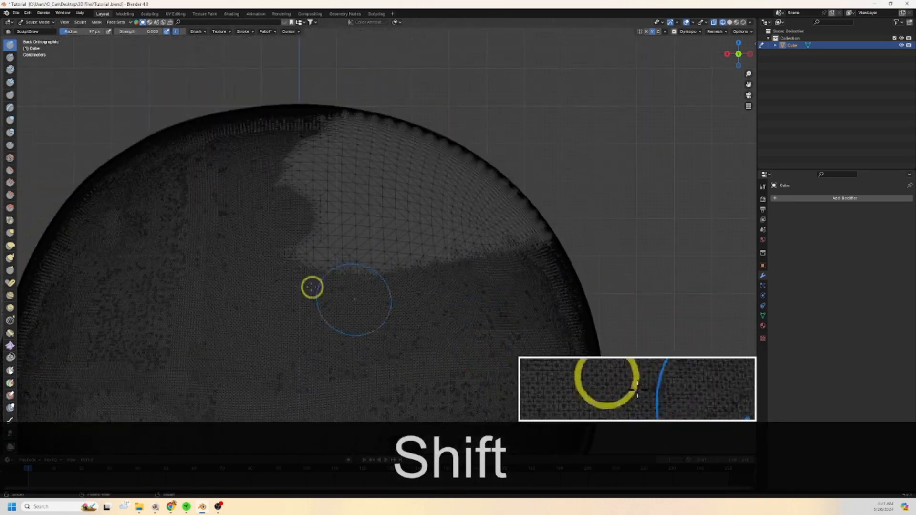
mouse_move(334, 257)
left_mouse_down()
mouse_move(566, 219)
mouse_move(239, 147)
mouse_move(319, 208)
mouse_move(540, 197)
left_mouse_up()
mouse_move(352, 139)
left_mouse_down()
mouse_move(528, 173)
mouse_move(317, 116)
mouse_move(328, 134)
mouse_move(370, 142)
left_mouse_up()
left_click_drag(424, 167, 522, 221)
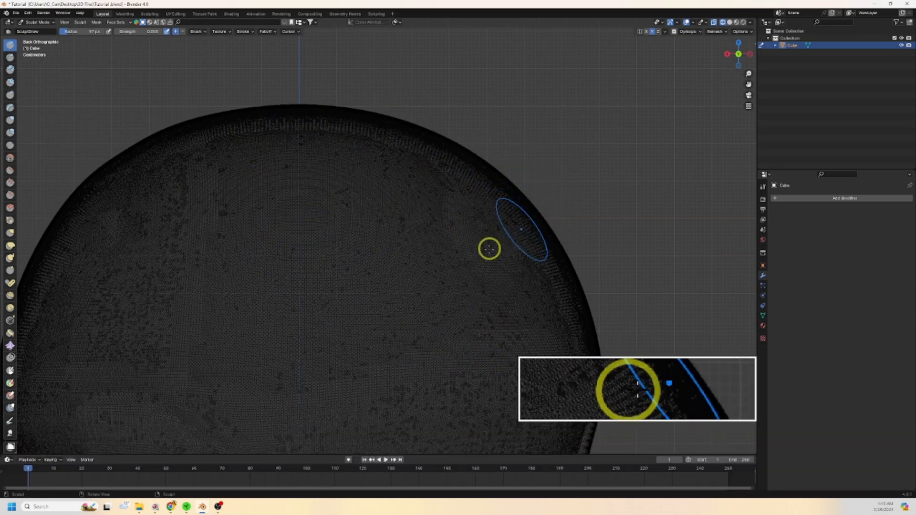
mouse_move(488, 253)
left_mouse_down()
mouse_move(493, 260)
mouse_move(480, 239)
mouse_move(444, 339)
left_mouse_up()
middle_click_drag(364, 405, 340, 133, "shift")
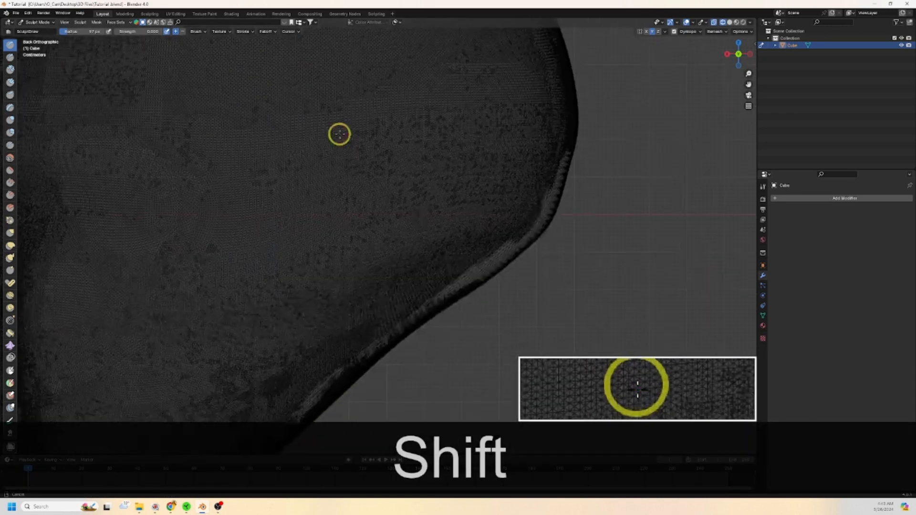
Step: Switch to the Left Orthographic view and brush over the back of the head and under the jaw to refine the mesh
left_click(746, 53)
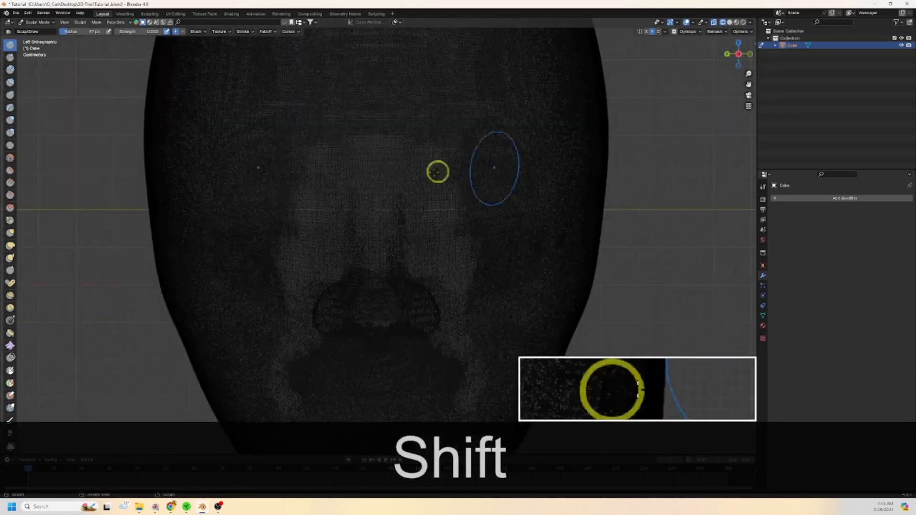
mouse_move(198, 276)
left_mouse_down()
mouse_move(247, 216)
mouse_move(270, 234)
left_mouse_up()
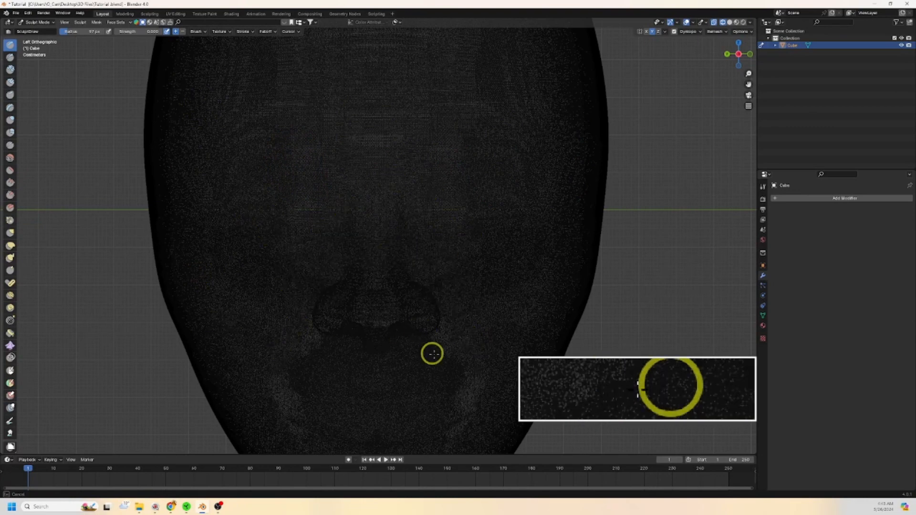
middle_click_drag(416, 425, 391, 276, "shift")
left_click_drag(320, 389, 339, 402, "shift")
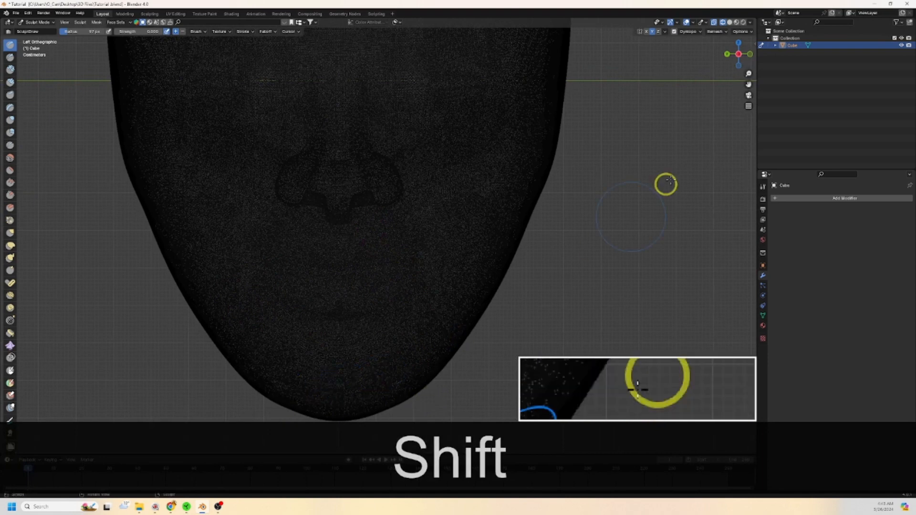
Step: Refine the underside and the top of the head with the zero-strength brush in the Bottom and Top Orthographic views
left_click(737, 70)
left_click_drag(504, 158, 504, 157)
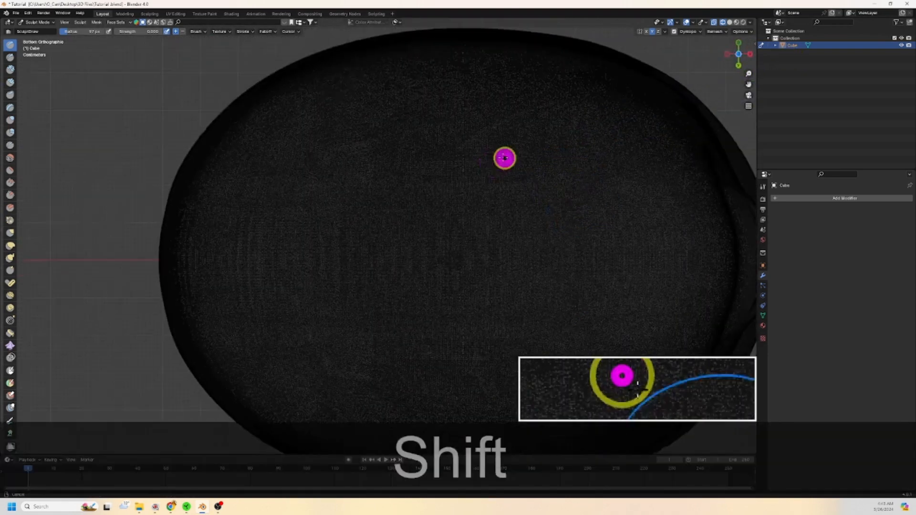
middle_click_drag(504, 158, 420, 113, "shift")
left_click_drag(442, 108, 463, 134, "shift")
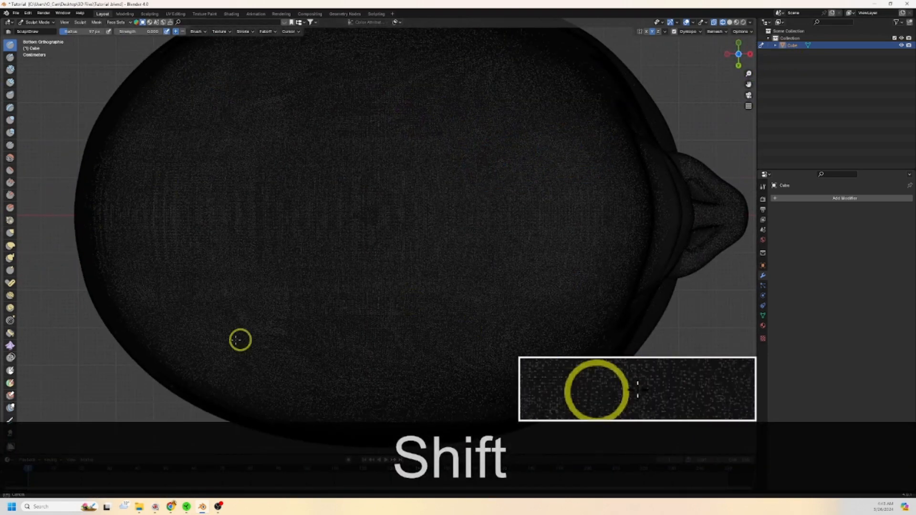
left_click(739, 53)
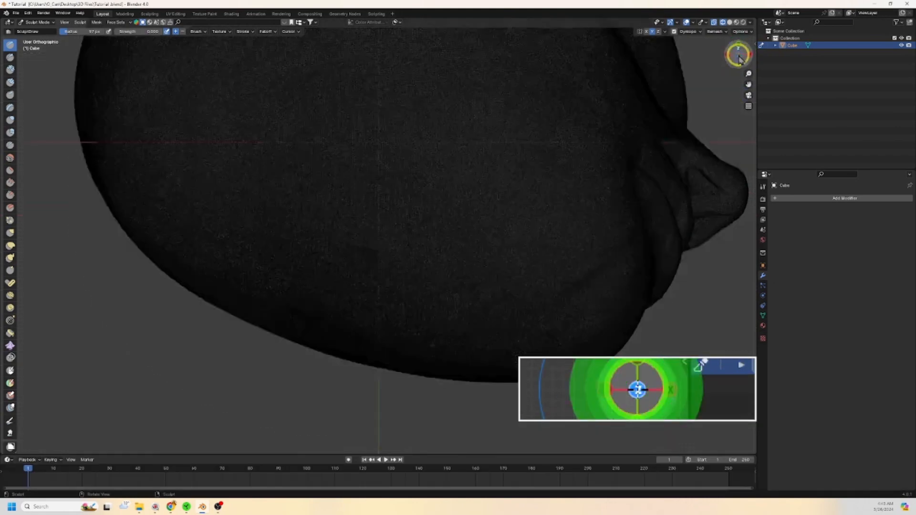
left_click_drag(272, 168, 272, 168)
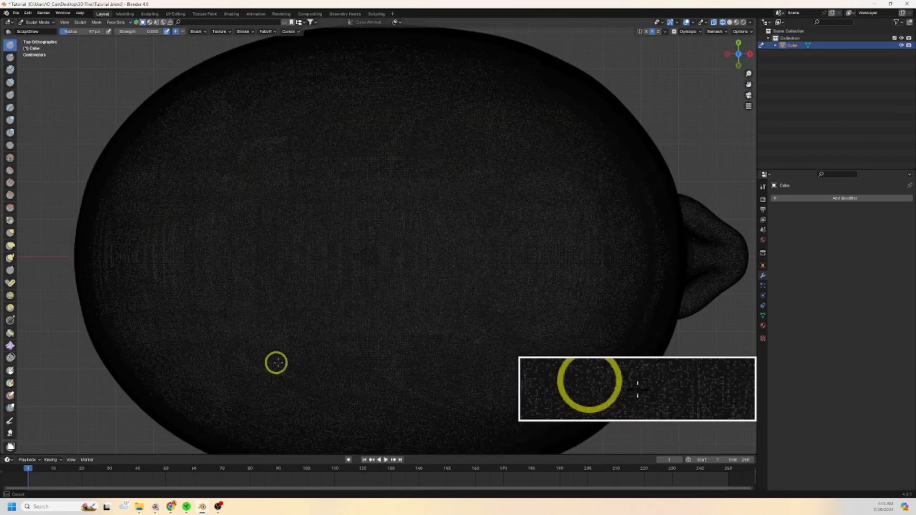
Step: Return to the Right Orthographic view with solid shading and frame the whole face
left_click(750, 54)
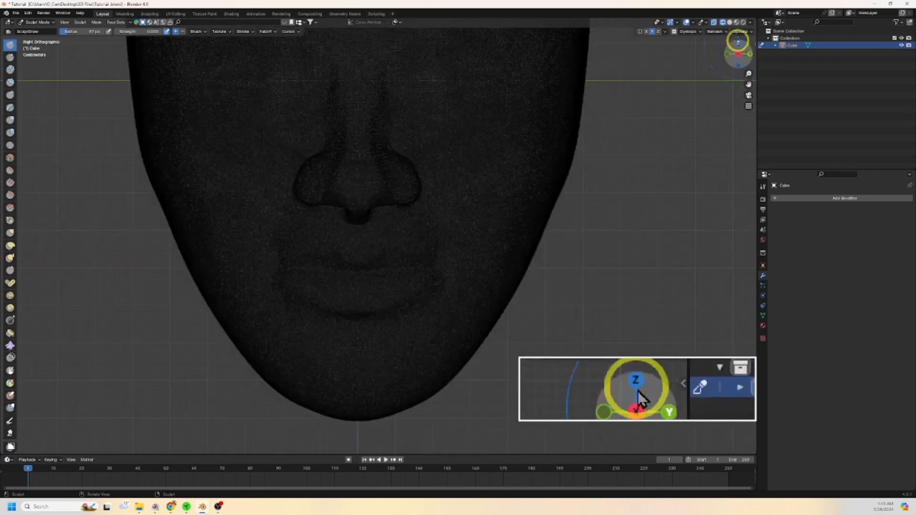
left_click(730, 24)
scroll(515, 215, "down", 2)
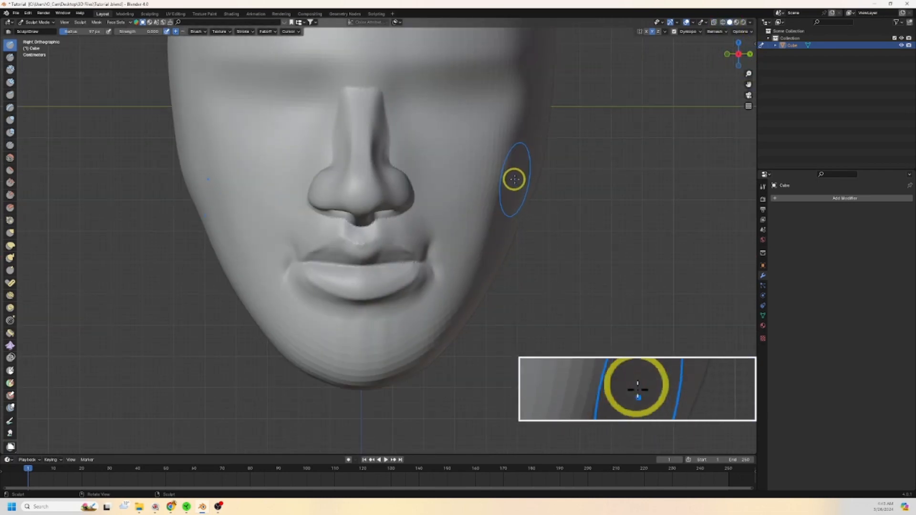
middle_click_drag(515, 178, 527, 285, "shift")
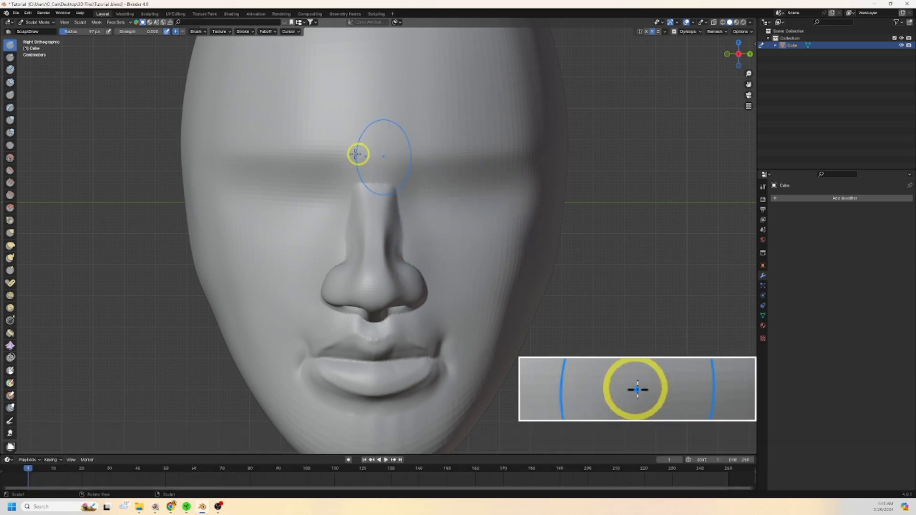
Step: Choose the Smooth brush, turn off Dyntopo, increase the brush strength and smooth the surface of the face
left_click(10, 158)
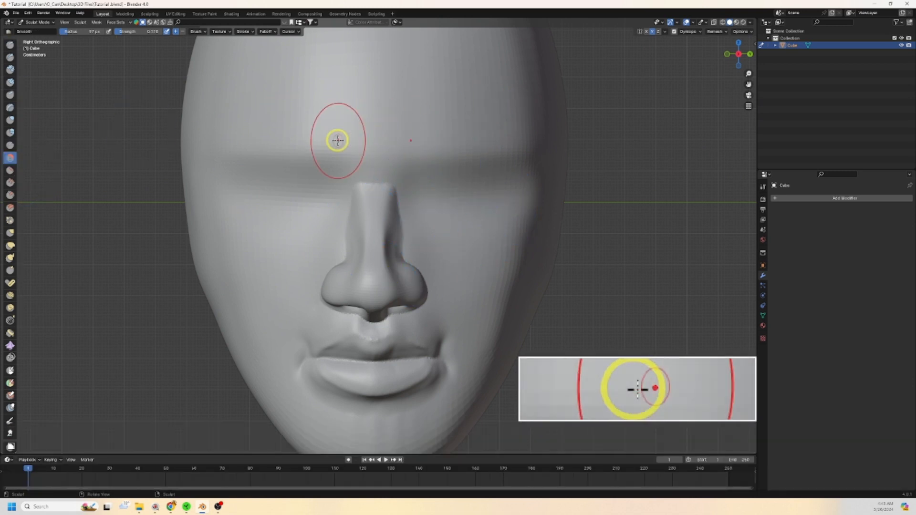
left_click(673, 32)
left_click_drag(552, 188, 415, 106)
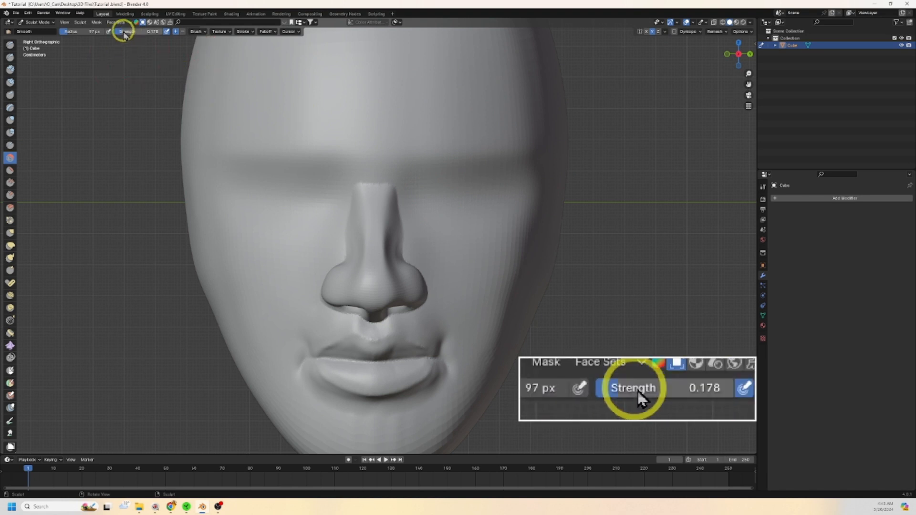
key("shift+f")
left_click(505, 119)
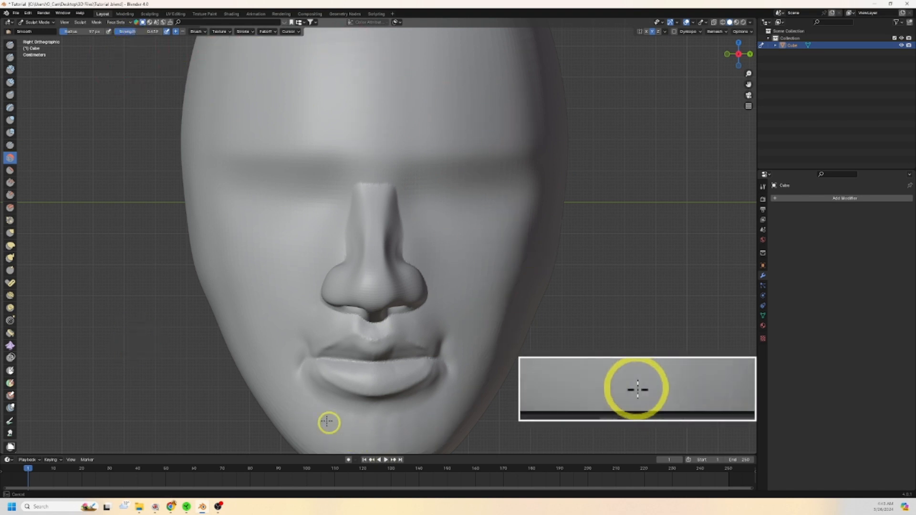
Step: Smooth the forehead, the side of the head and the jaw with the Smooth brush
middle_click_drag(495, 124, 494, 302, "shift")
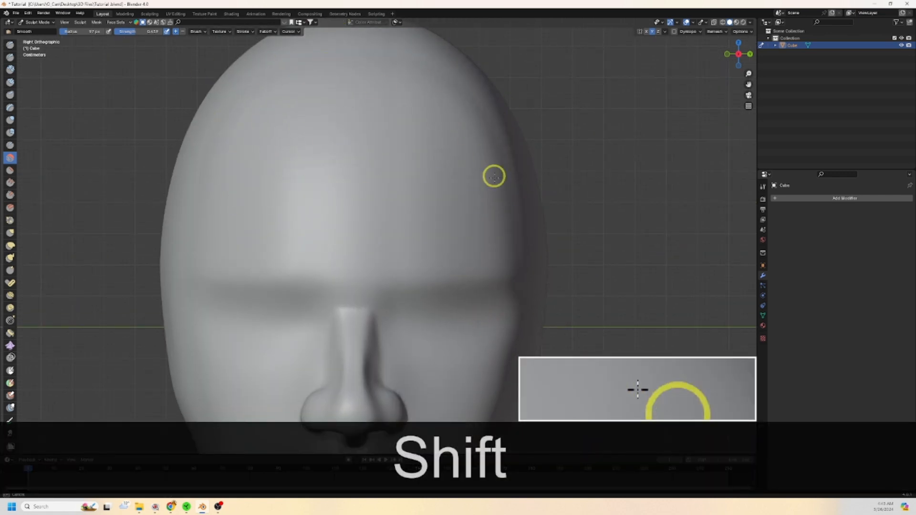
scroll(530, 222, "down", 3)
middle_click_drag(566, 214, 479, 186)
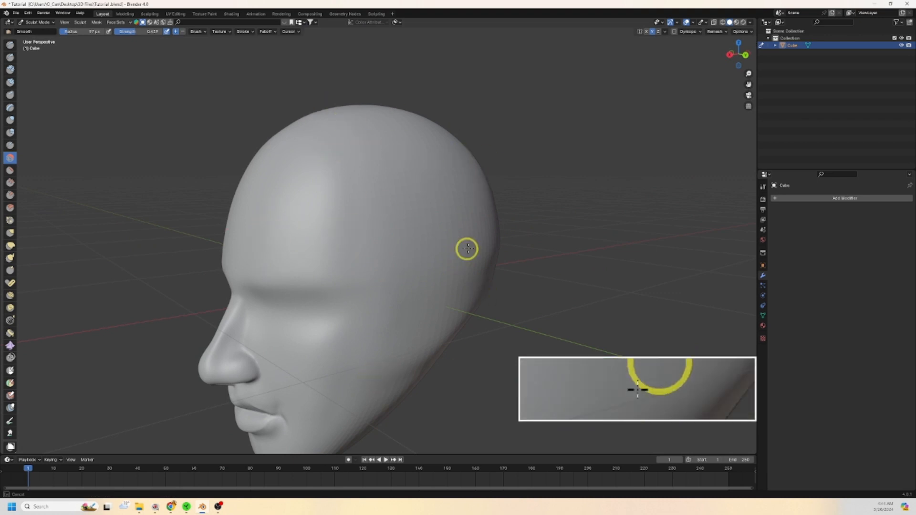
left_click_drag(467, 249, 453, 354)
mouse_move(452, 354)
middle_mouse_down("shift")
mouse_move(464, 259)
mouse_move(350, 180)
middle_mouse_up("shift")
left_click_drag(349, 180, 376, 136)
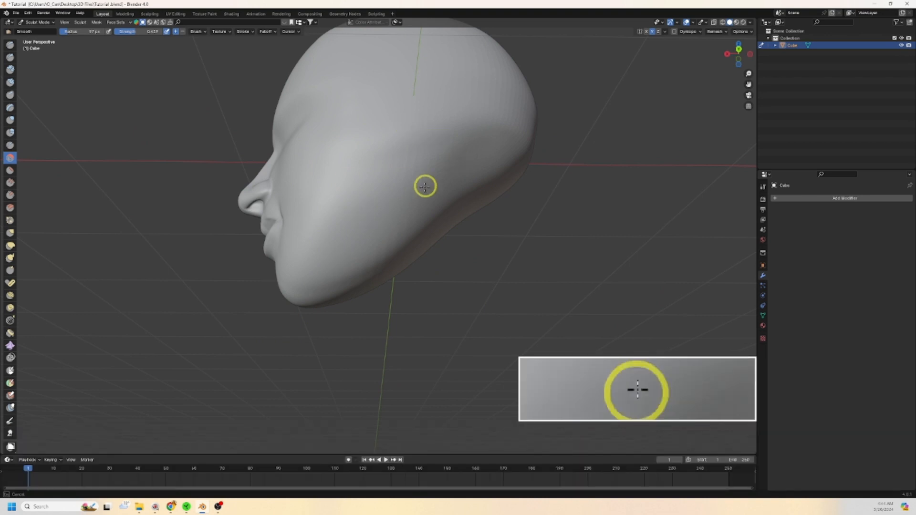
Step: Smooth the underside of the jaw and the back of the head
middle_click_drag(493, 178, 399, 141)
left_click(535, 125)
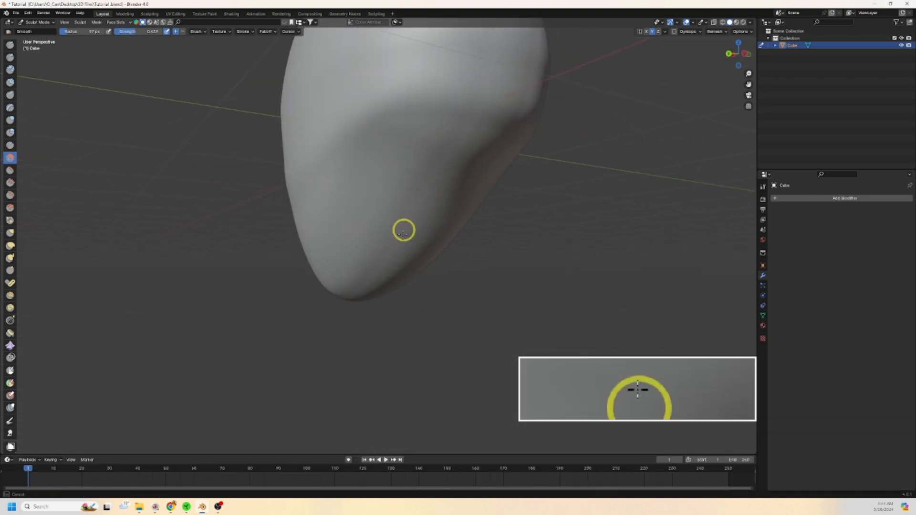
middle_click_drag(484, 119, 374, 283, "shift")
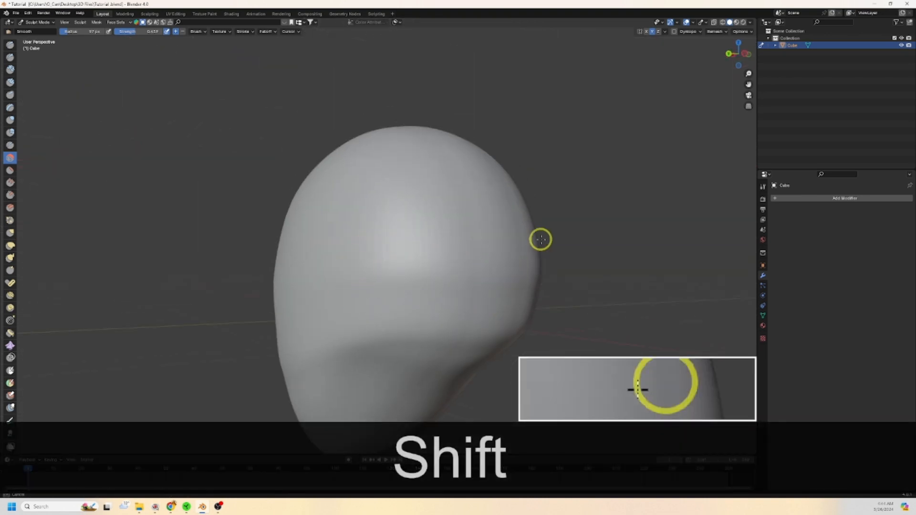
middle_click_drag(366, 200, 321, 260)
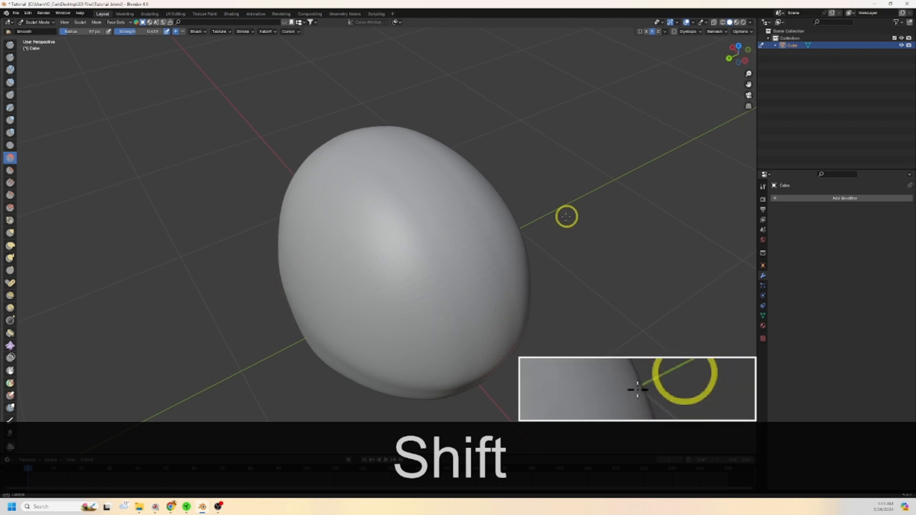
left_click_drag(499, 224, 420, 206)
Step: Smooth the top of the skull and the remaining areas around the temples
middle_click_drag(330, 185, 425, 237)
left_click_drag(425, 237, 374, 126)
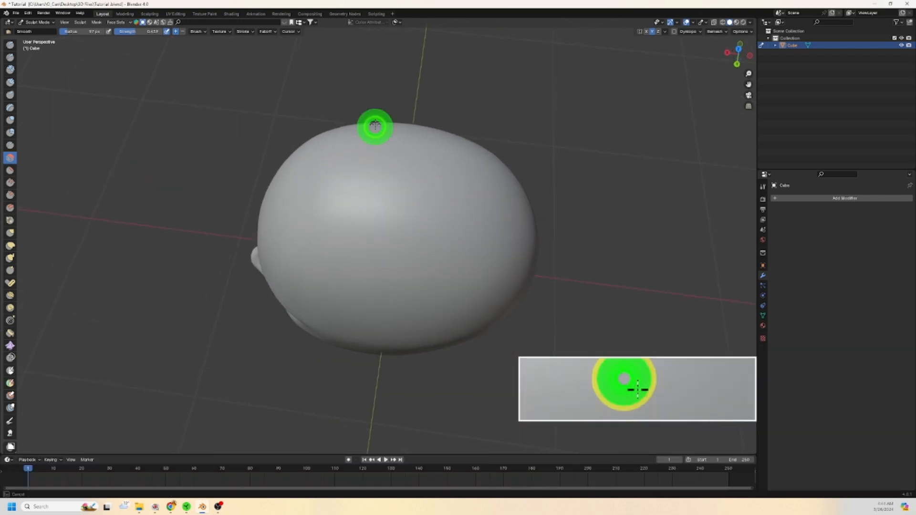
mouse_move(296, 272)
middle_mouse_down()
mouse_move(363, 226)
mouse_move(346, 226)
middle_mouse_up()
left_click_drag(347, 226, 509, 241)
middle_click_drag(374, 259, 370, 170, "shift")
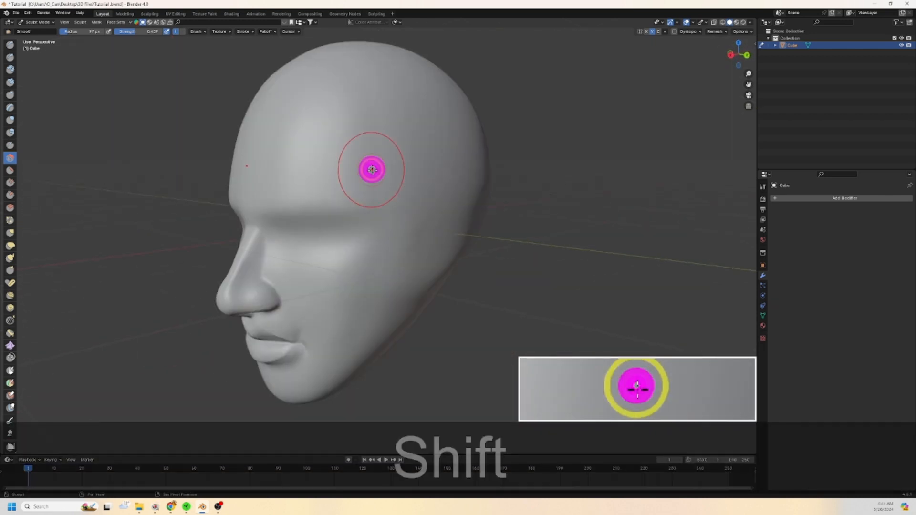
middle_click_drag(506, 219, 472, 210)
Step: Activate the Draw brush and create a new image texture for it
left_click(10, 45)
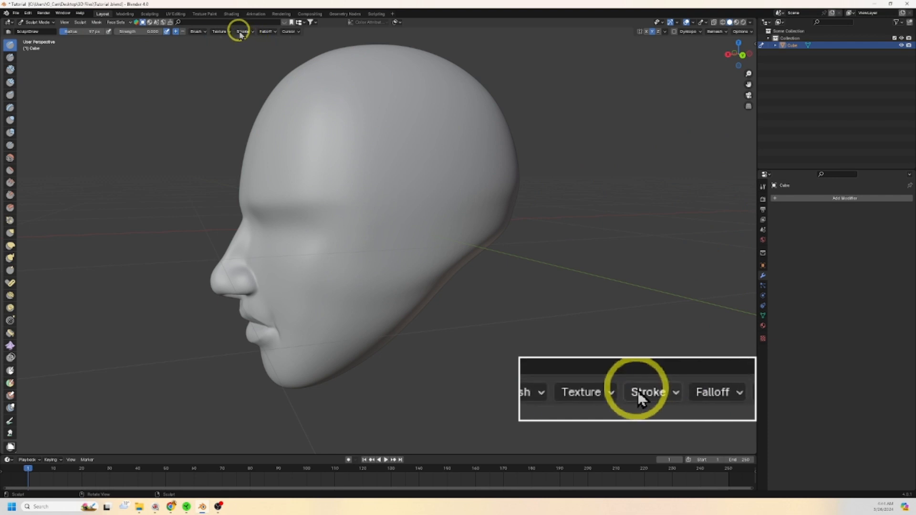
left_click(9, 31)
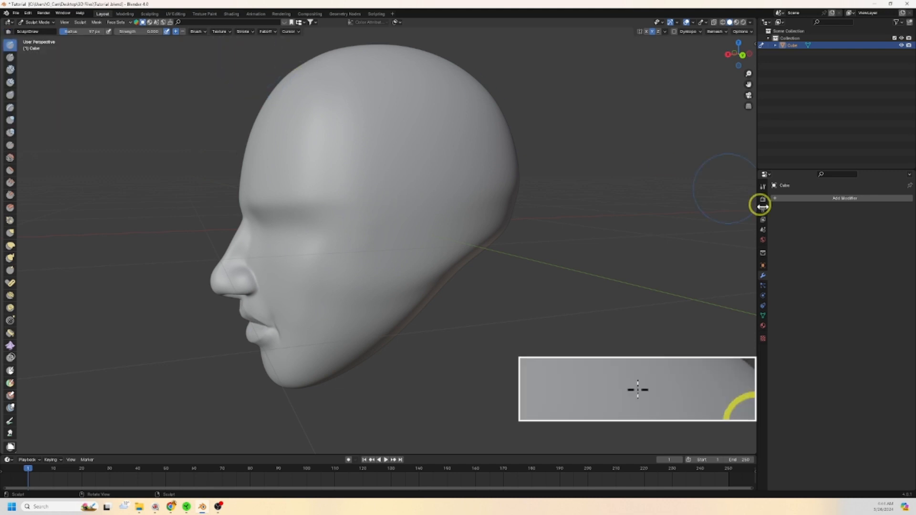
left_click(779, 198)
mouse_move(786, 200)
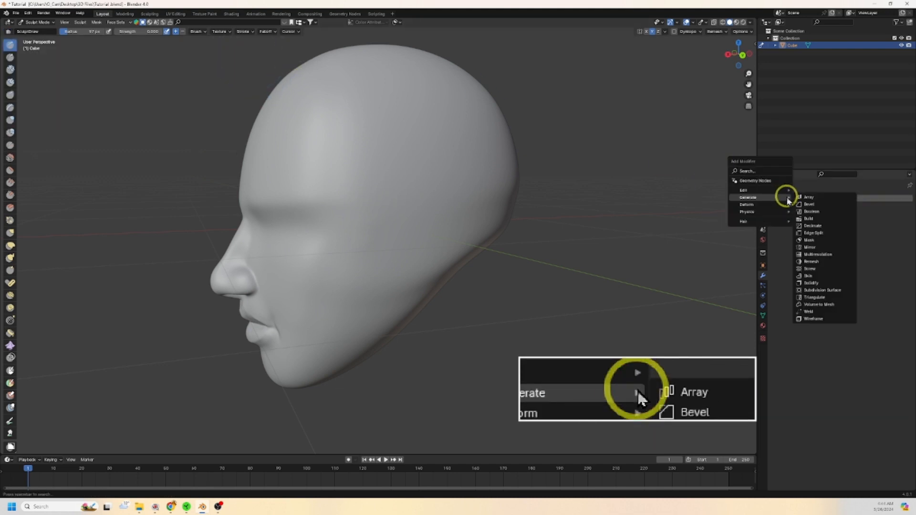
left_click(762, 337)
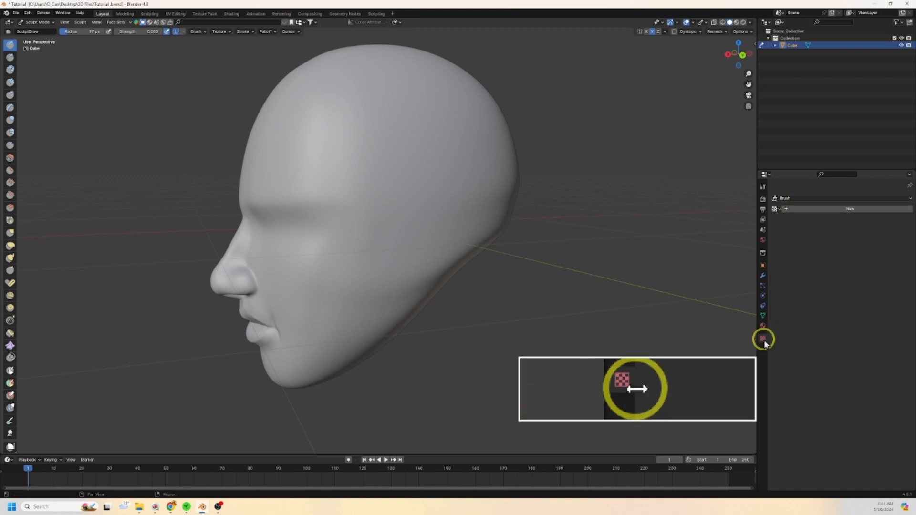
left_click(787, 210)
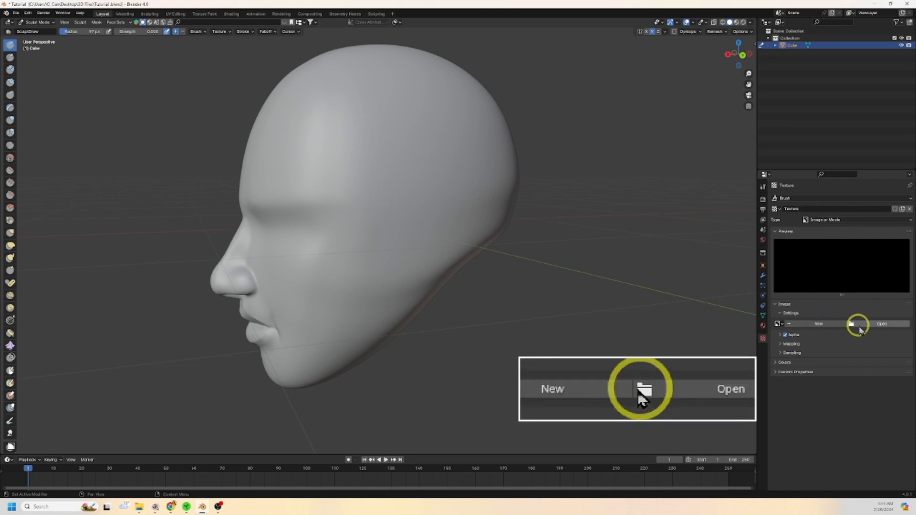
Step: Load the veins image from the Images folder into the brush texture
left_click(825, 327)
left_click(894, 325)
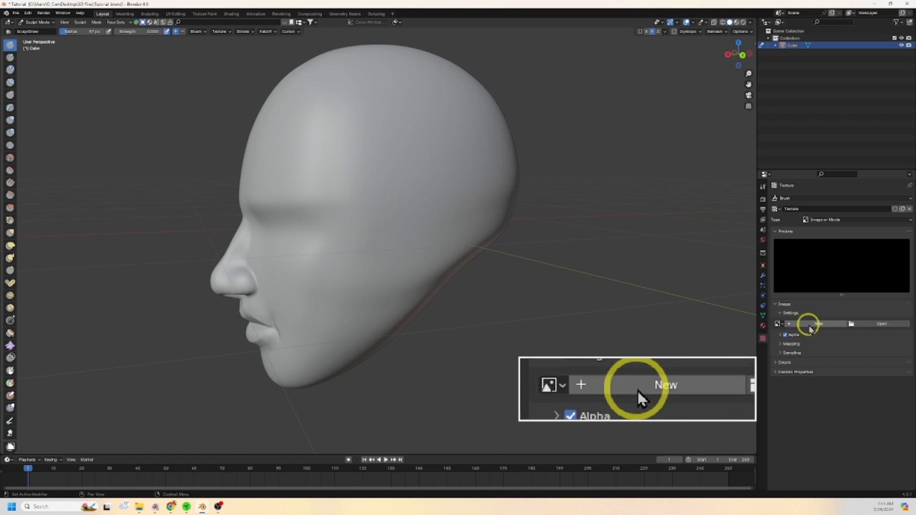
left_click(825, 327)
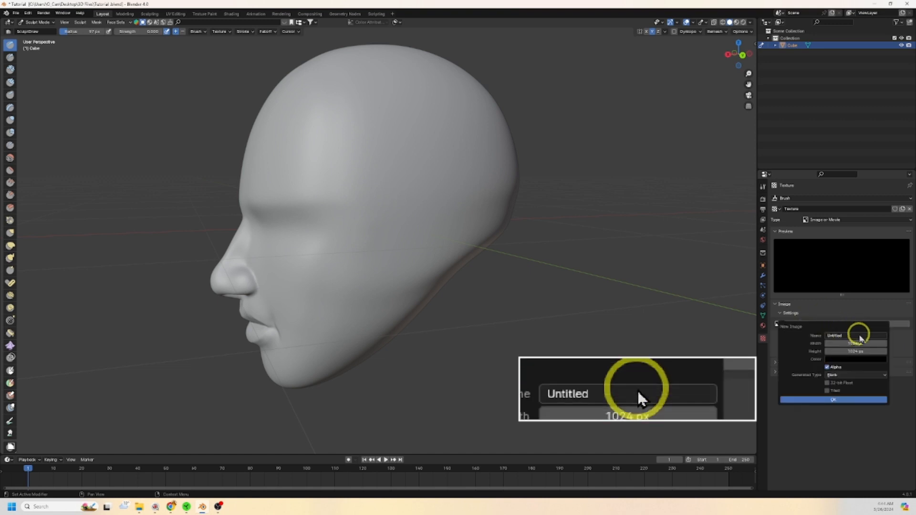
left_click(900, 323)
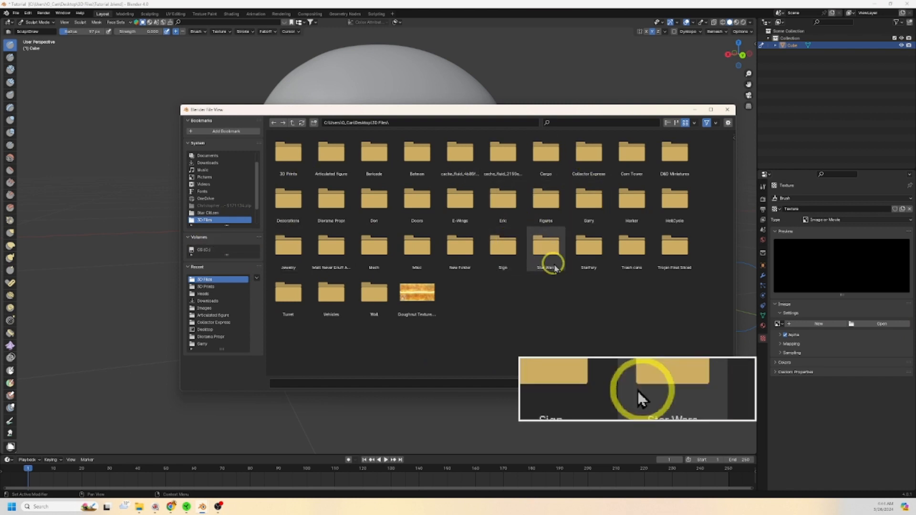
left_click(213, 308)
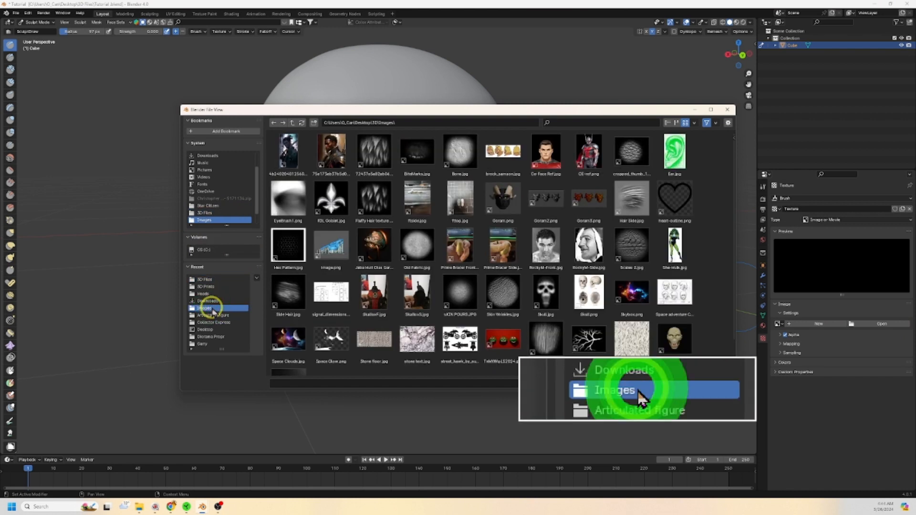
scroll(426, 314, "down", 2)
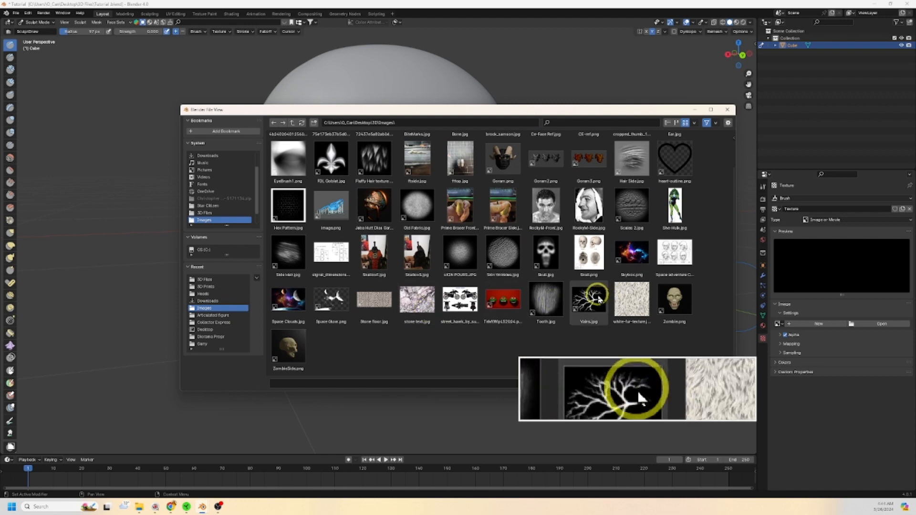
left_click(590, 313)
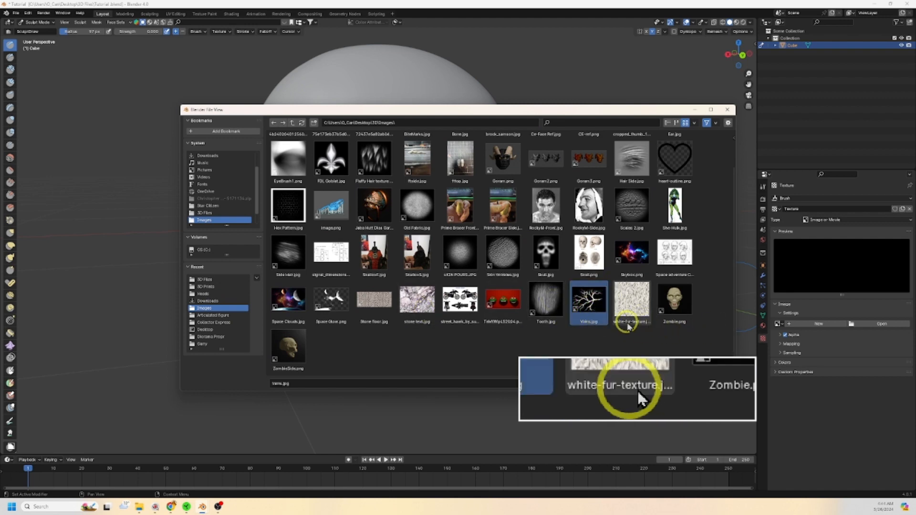
double_click(589, 301)
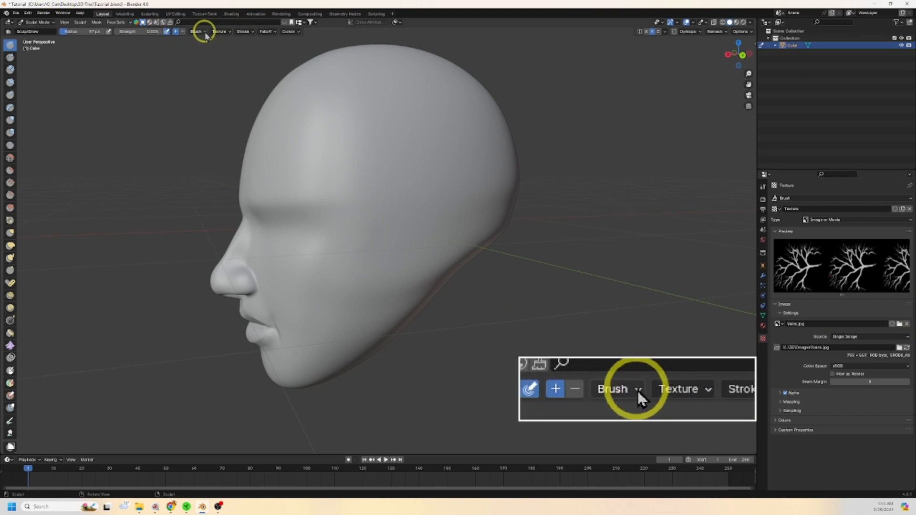
Step: Set the Draw brush's texture mapping to View Plane and its stroke method to Anchored
left_click(226, 33)
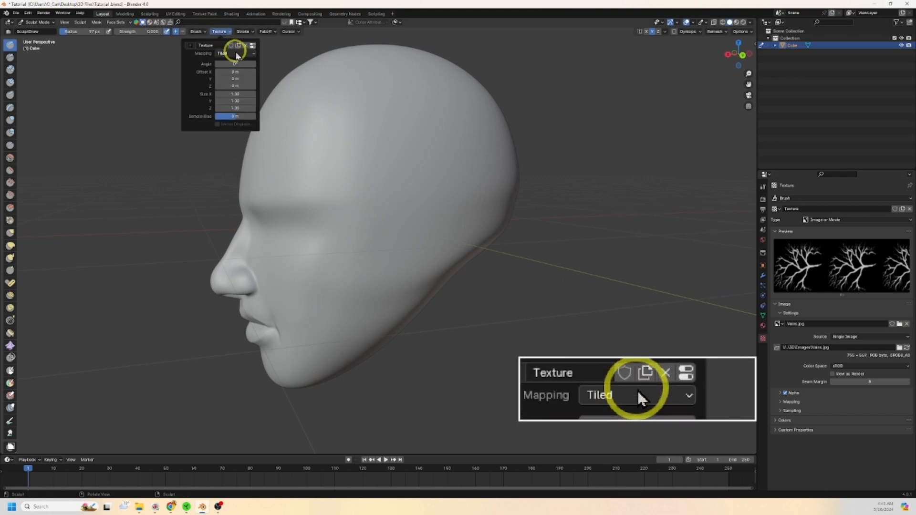
left_click(237, 54)
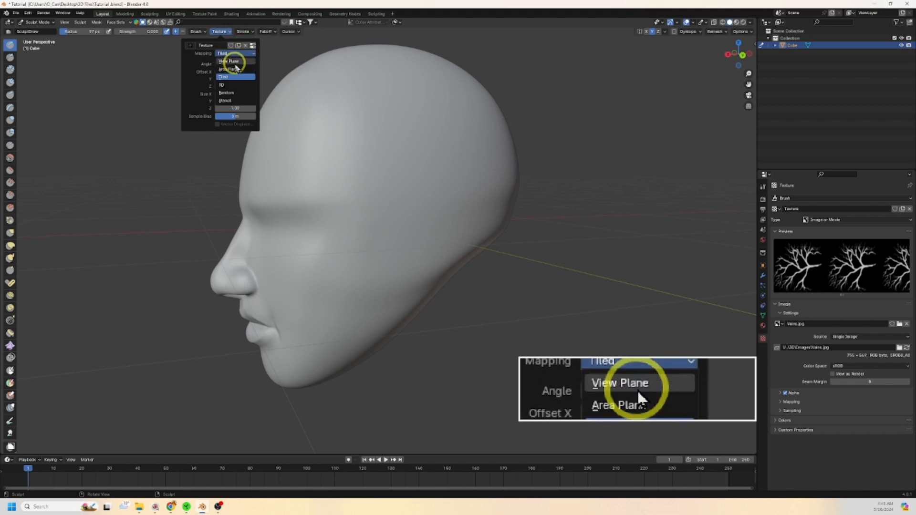
left_click(236, 63)
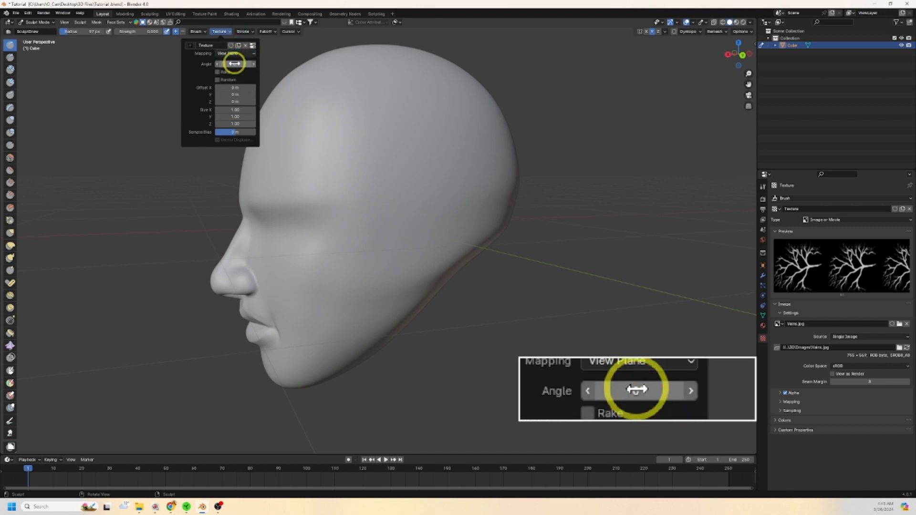
left_click(246, 32)
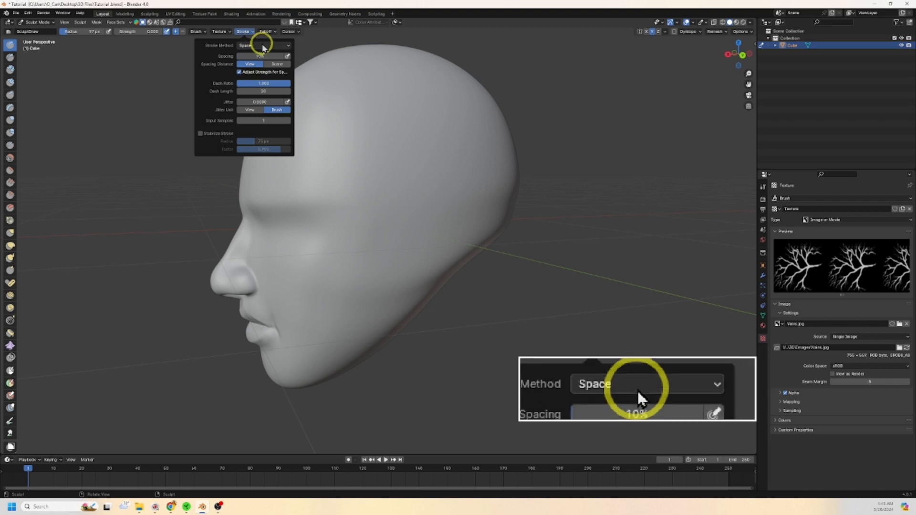
left_click(262, 46)
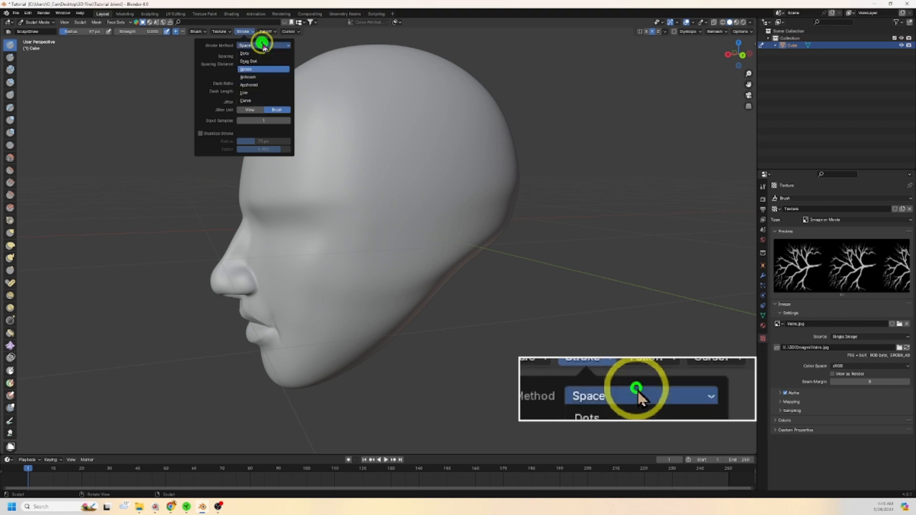
left_click(263, 89)
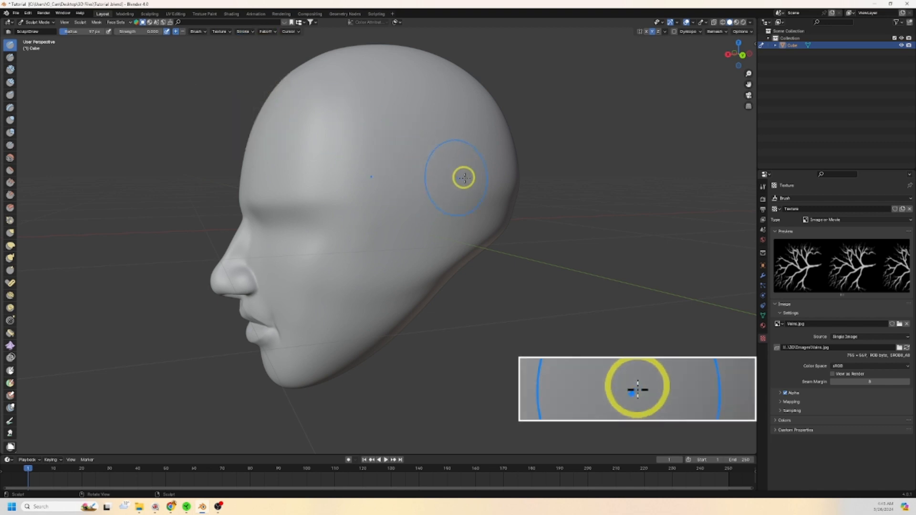
Step: Raise the brush strength, stamp the vein texture onto the rear side of the head, and undo the stamp
mouse_move(463, 177)
middle_mouse_down()
mouse_move(493, 207)
mouse_move(462, 210)
mouse_move(451, 182)
middle_mouse_up()
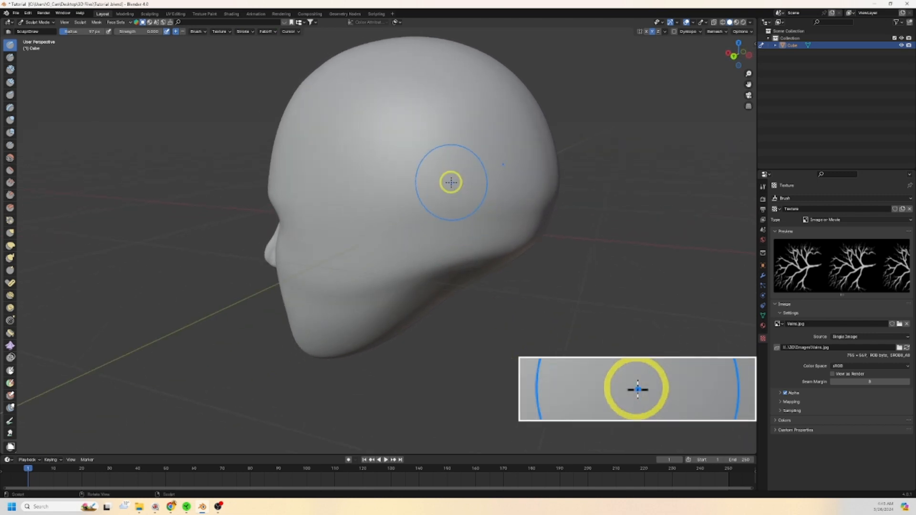
mouse_move(450, 182)
left_mouse_down()
mouse_move(520, 212)
mouse_move(483, 198)
left_mouse_up()
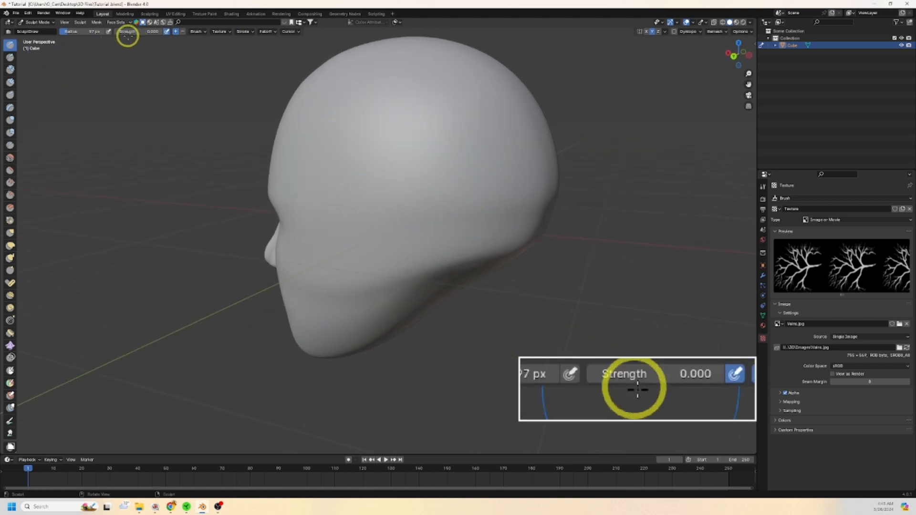
left_click_drag(121, 33, 136, 33)
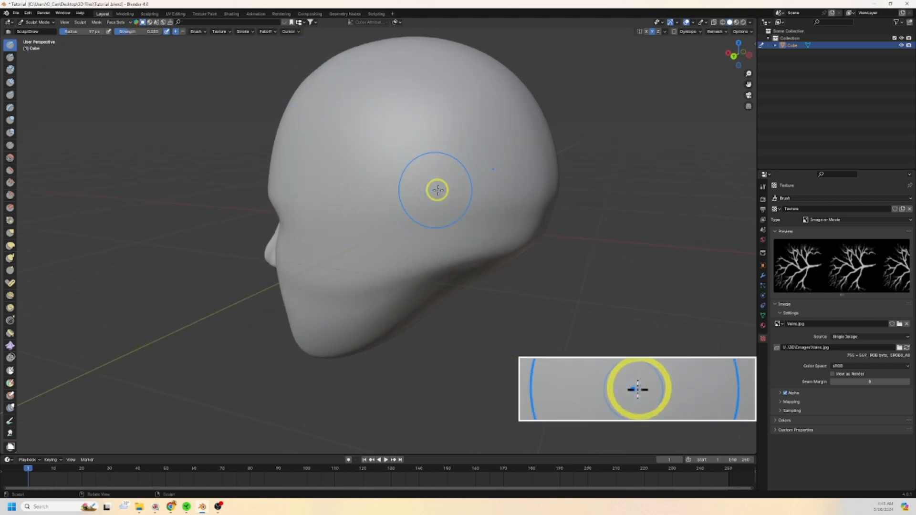
mouse_move(473, 176)
left_mouse_down()
mouse_move(495, 190)
mouse_move(482, 239)
mouse_move(417, 275)
left_mouse_up()
middle_click_drag(416, 274, 530, 262)
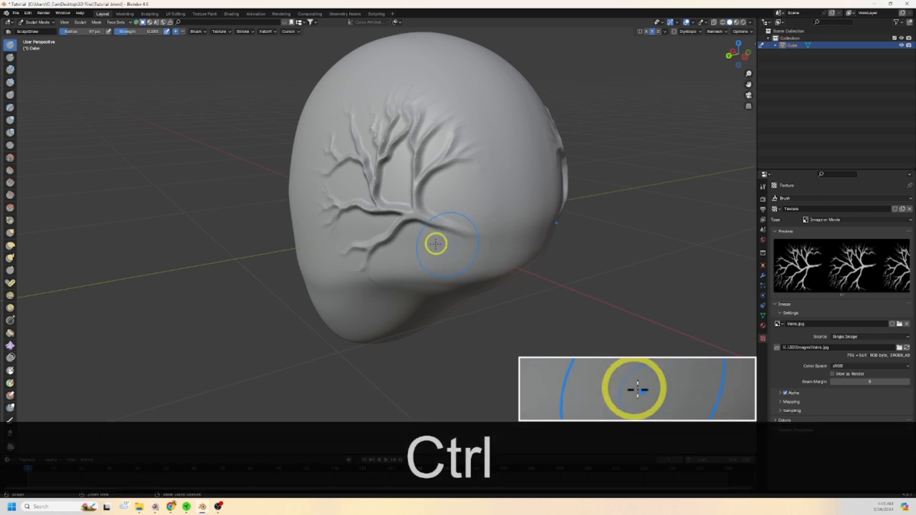
key("ctrl+z")
Step: Lower the brush strength, stamp veins on the back and side of the head, and undo both stamps
left_click_drag(129, 33, 121, 339)
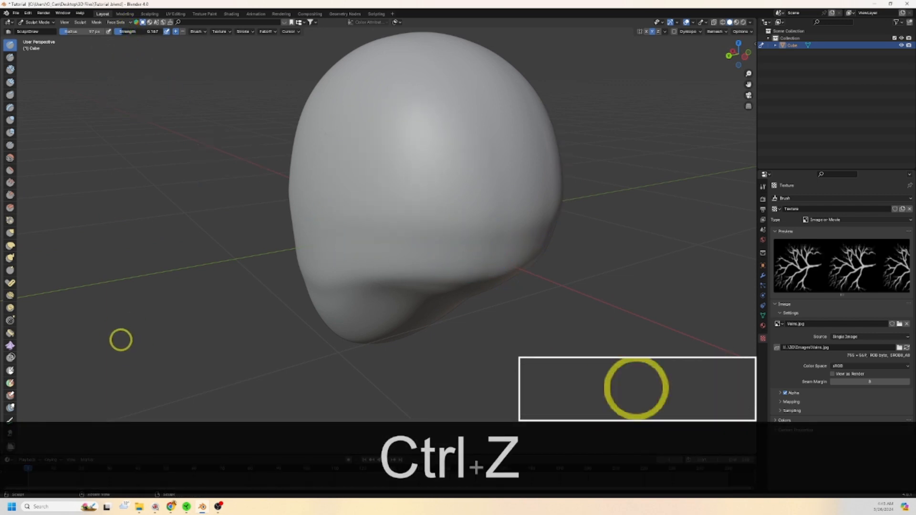
mouse_move(447, 214)
left_mouse_down()
mouse_move(519, 302)
mouse_move(405, 329)
mouse_move(409, 344)
left_mouse_up()
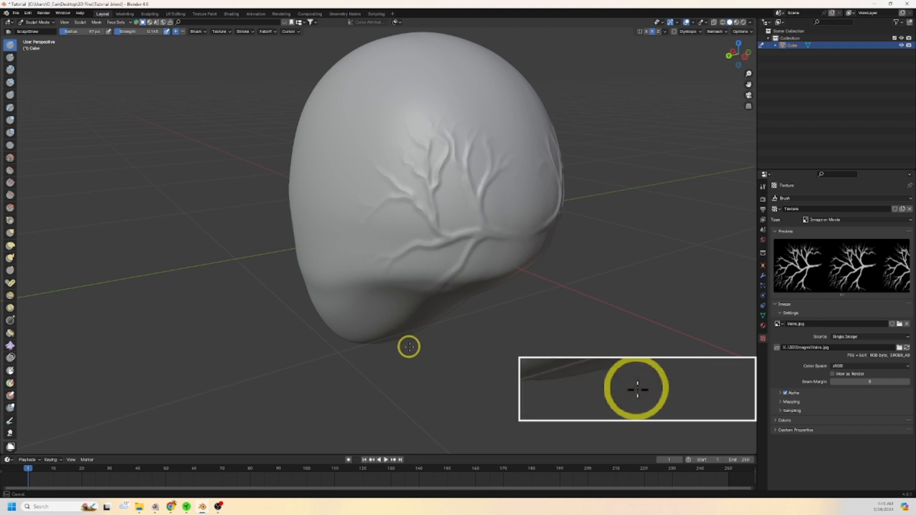
mouse_move(408, 347)
middle_mouse_down()
mouse_move(413, 247)
mouse_move(391, 200)
middle_mouse_up()
mouse_move(357, 150)
left_mouse_down()
mouse_move(505, 201)
mouse_move(487, 243)
mouse_move(499, 264)
left_mouse_up()
mouse_move(499, 264)
middle_mouse_down()
mouse_move(505, 308)
mouse_move(532, 303)
mouse_move(446, 311)
mouse_move(559, 307)
mouse_move(554, 296)
mouse_move(478, 304)
middle_mouse_up()
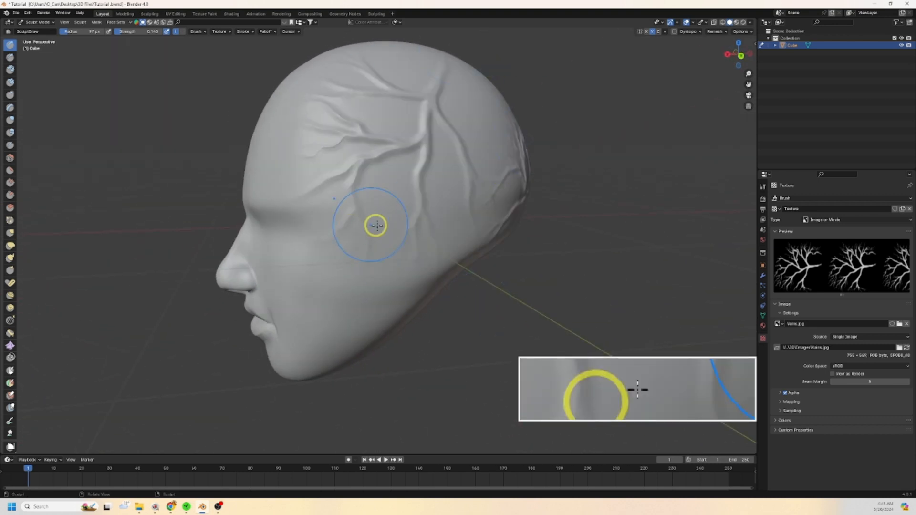
middle_click_drag(560, 242, 523, 260)
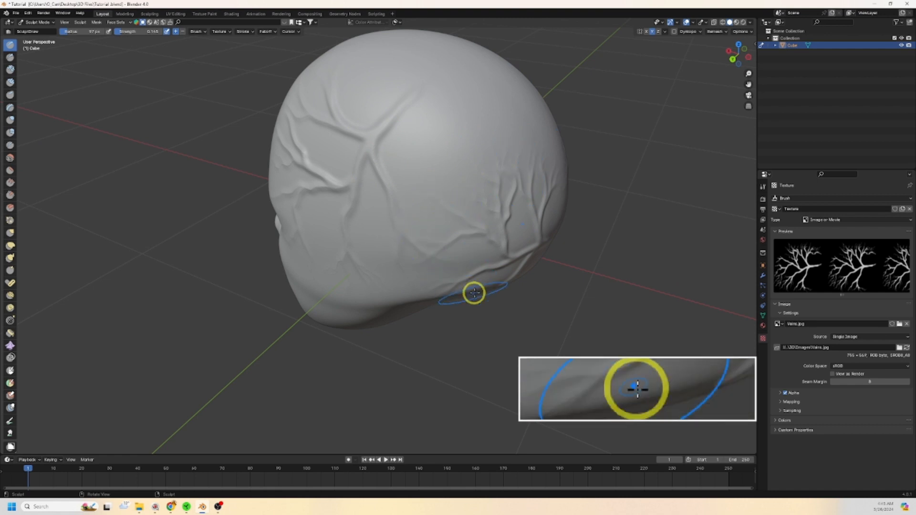
key("ctrl+z")
key("ctrl+z")
mouse_move(467, 299)
middle_mouse_down()
mouse_move(407, 317)
mouse_move(547, 316)
middle_mouse_up()
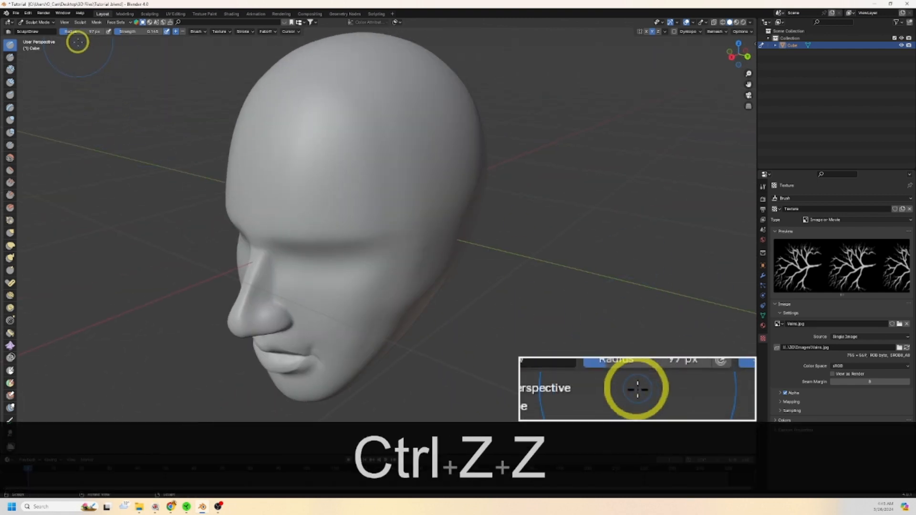
Step: Remove the veins image and the texture from the Draw brush, and set its stroke method to Space
left_click(907, 324)
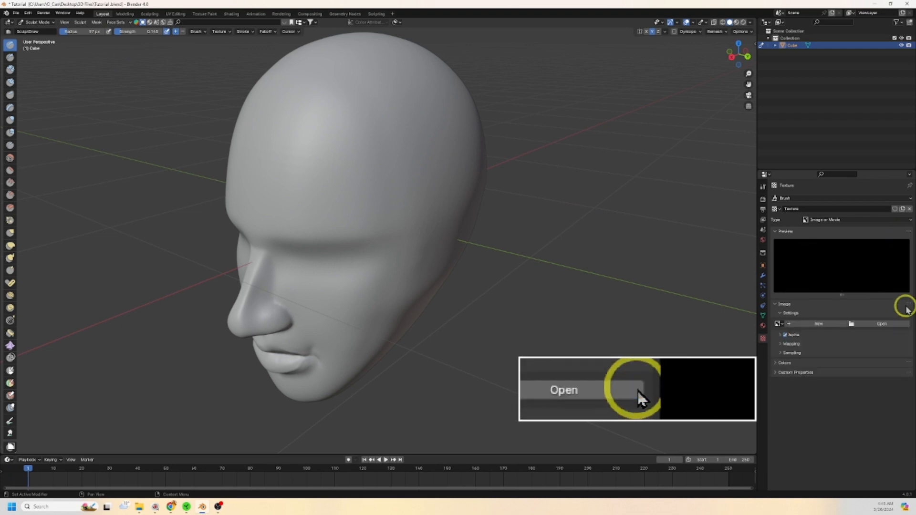
left_click(910, 210)
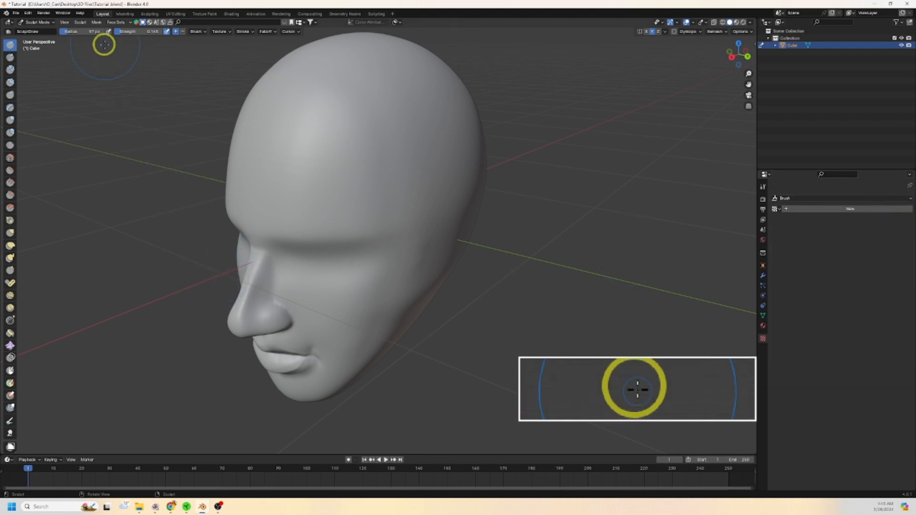
left_click(228, 34)
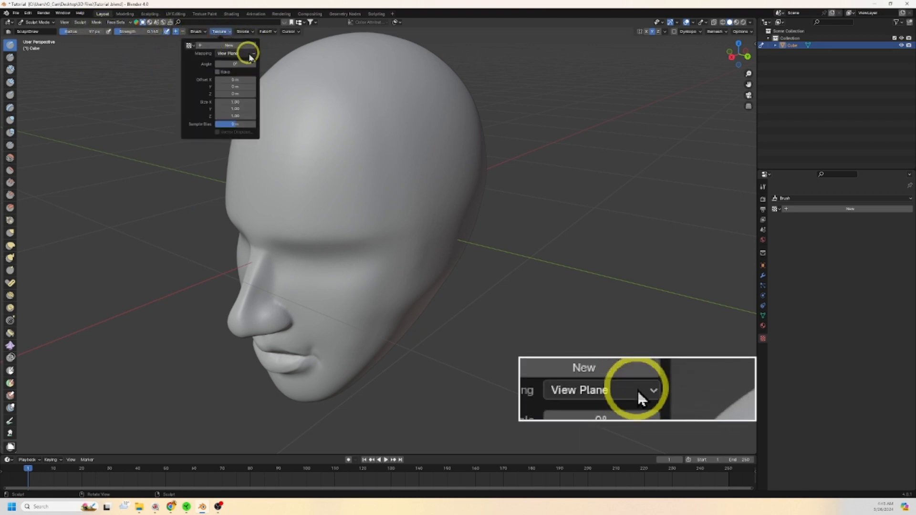
left_click(249, 55)
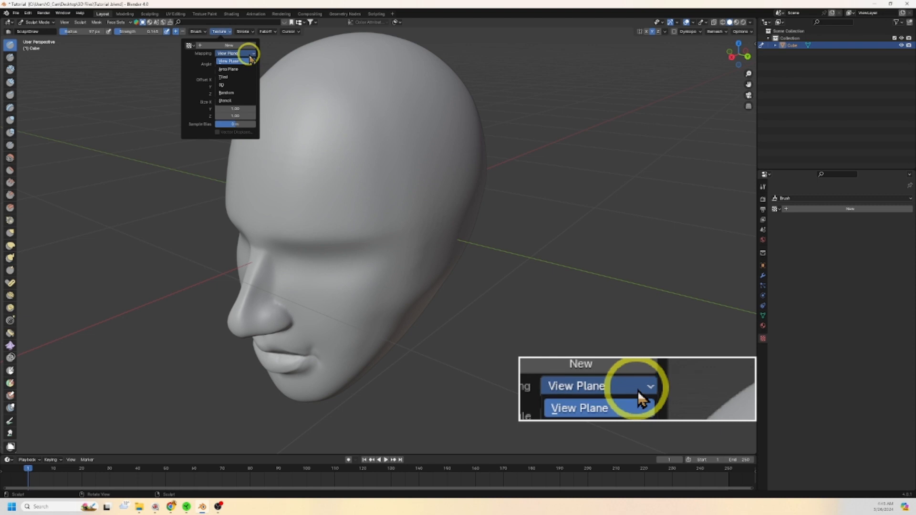
left_click(246, 31)
left_click(253, 46)
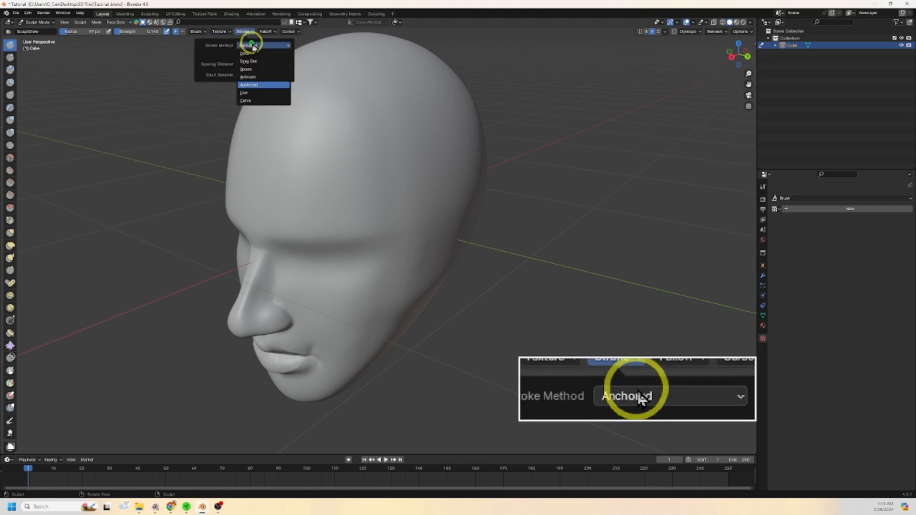
left_click(249, 70)
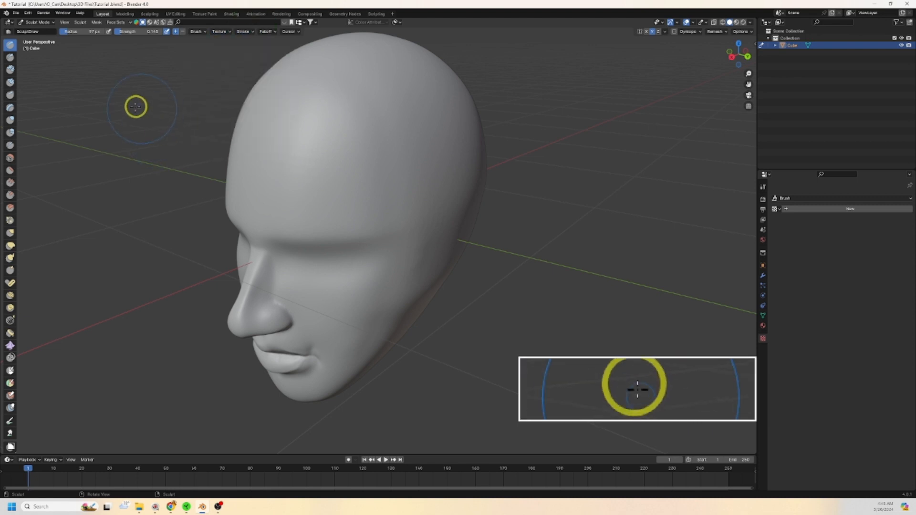
Step: Increase the Draw brush's strength, try it with a stroke on the forehead, and undo that stroke
left_click_drag(379, 170, 399, 161)
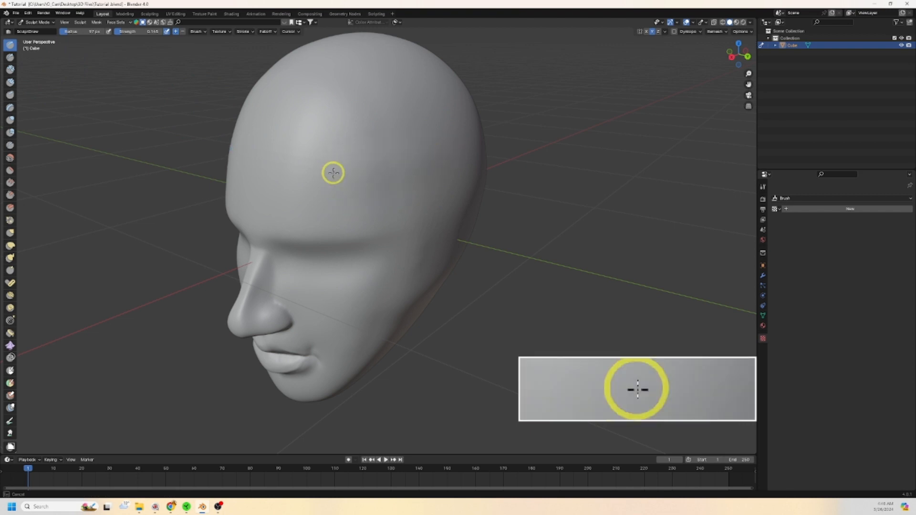
left_click_drag(129, 31, 151, 32)
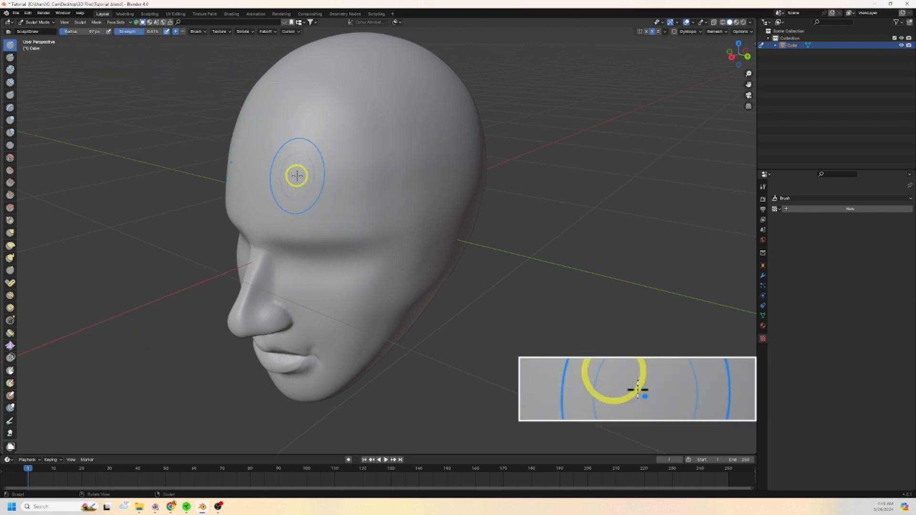
left_click_drag(296, 175, 376, 153)
key("ctrl+z")
Step: Smooth the chin and the adjoining front edge of the jaw
middle_click_drag(511, 231, 515, 266)
scroll(413, 297, "up", 1)
mouse_move(407, 293)
middle_mouse_down("shift")
mouse_move(466, 231)
mouse_move(434, 220)
middle_mouse_up("shift")
left_click_drag(302, 312, 353, 296, "shift")
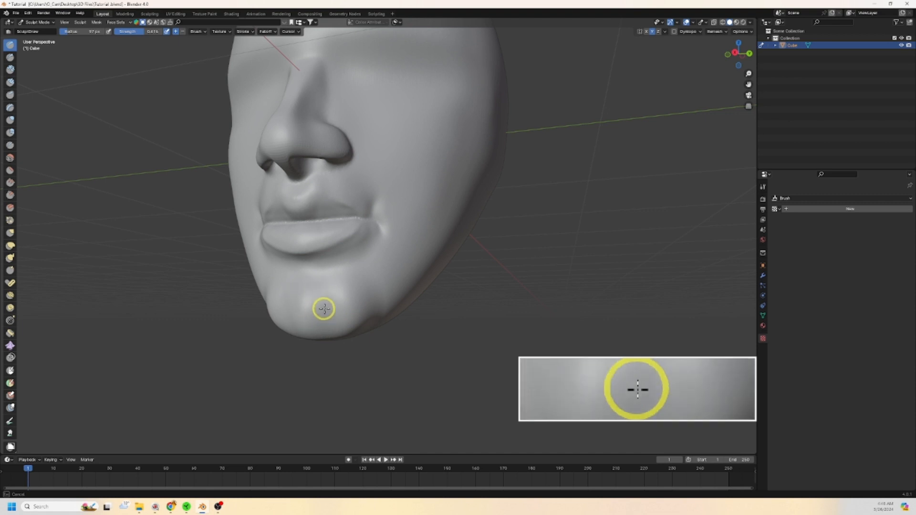
mouse_move(384, 298)
middle_mouse_down()
mouse_move(409, 292)
mouse_move(385, 283)
middle_mouse_up()
left_click_drag(385, 284, 391, 288, "shift")
Step: Build up the jawline from the rear corner of the jaw toward the chin and smooth the raised area
middle_click_drag(394, 288, 460, 292)
scroll(415, 248, "up", 1)
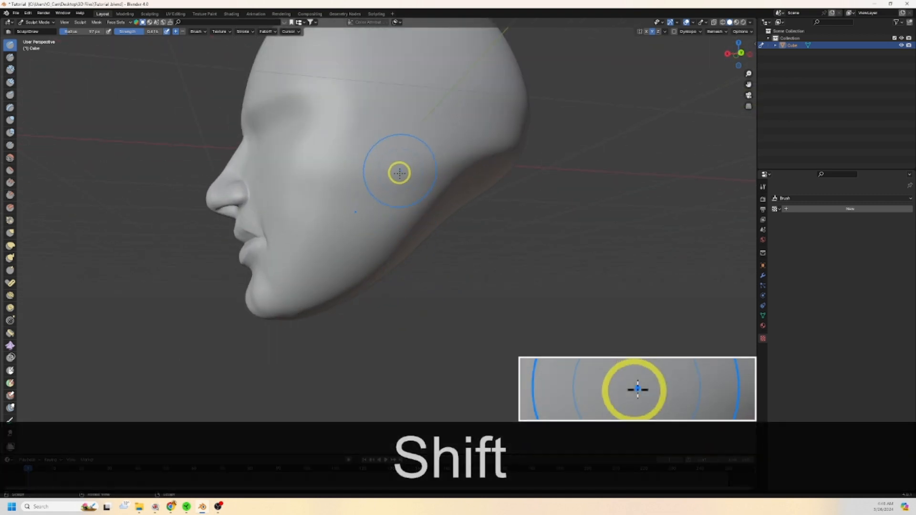
mouse_move(400, 172)
left_mouse_down()
mouse_move(393, 207)
mouse_move(348, 258)
mouse_move(295, 291)
mouse_move(280, 285)
mouse_move(343, 245)
mouse_move(316, 262)
left_mouse_up()
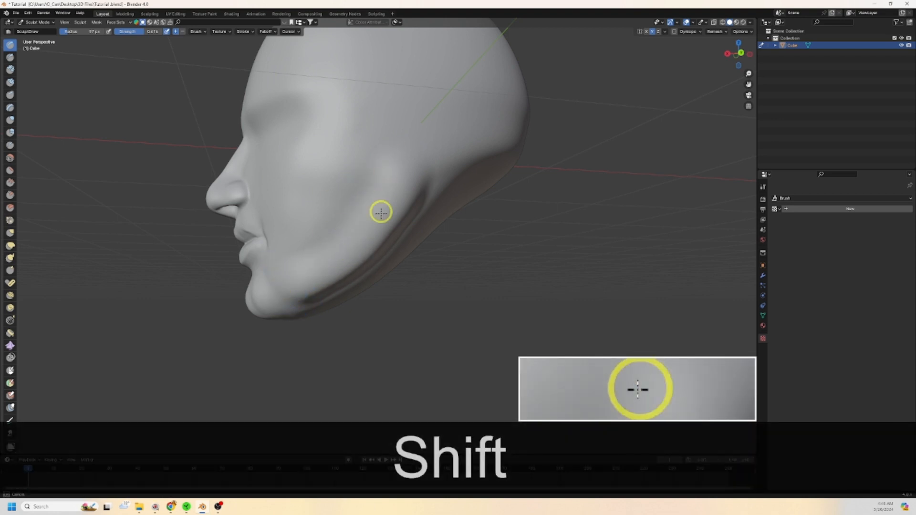
mouse_move(380, 213)
left_mouse_down("shift")
mouse_move(290, 296)
mouse_move(305, 285)
left_mouse_up("shift")
Step: Smooth the lower jawline where it blends into the chin and cheek
middle_click_drag(309, 281, 331, 285)
scroll(331, 296, "up", 3)
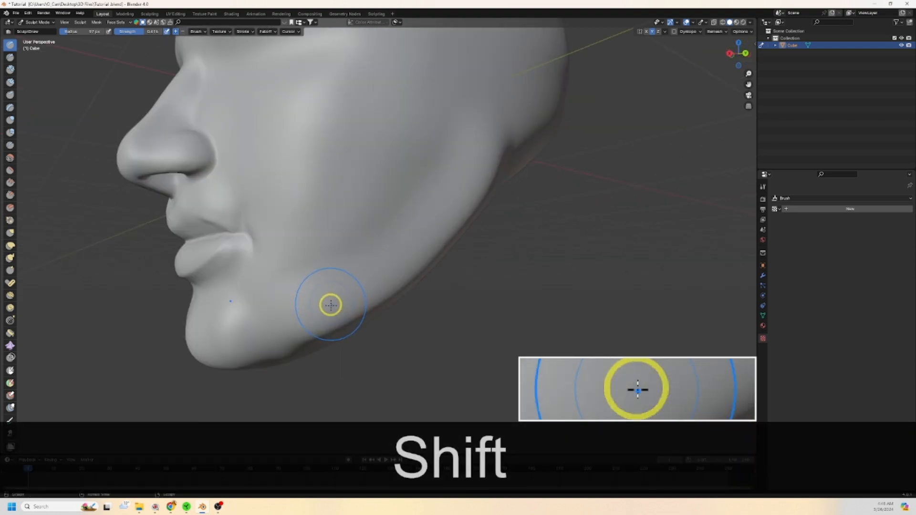
mouse_move(331, 305)
left_mouse_down("shift")
mouse_move(276, 333)
mouse_move(276, 318)
left_mouse_up("shift")
mouse_move(305, 292)
left_mouse_down("shift")
mouse_move(300, 342)
mouse_move(524, 135)
mouse_move(347, 258)
left_mouse_up("shift")
scroll(504, 186, "down", 4)
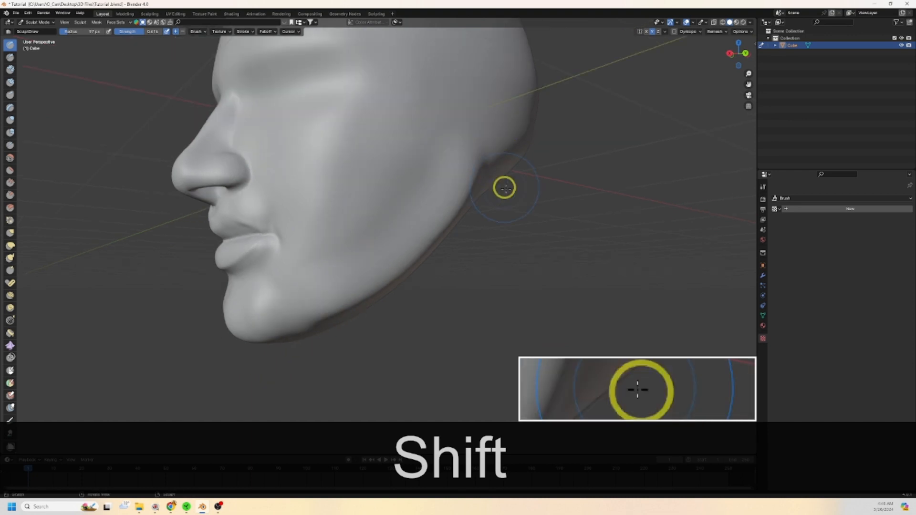
Step: Smooth the jawline from its rear corner down to the chin with the Smooth brush
mouse_move(505, 186)
middle_mouse_down()
mouse_move(527, 186)
mouse_move(507, 196)
middle_mouse_up()
left_click(11, 159)
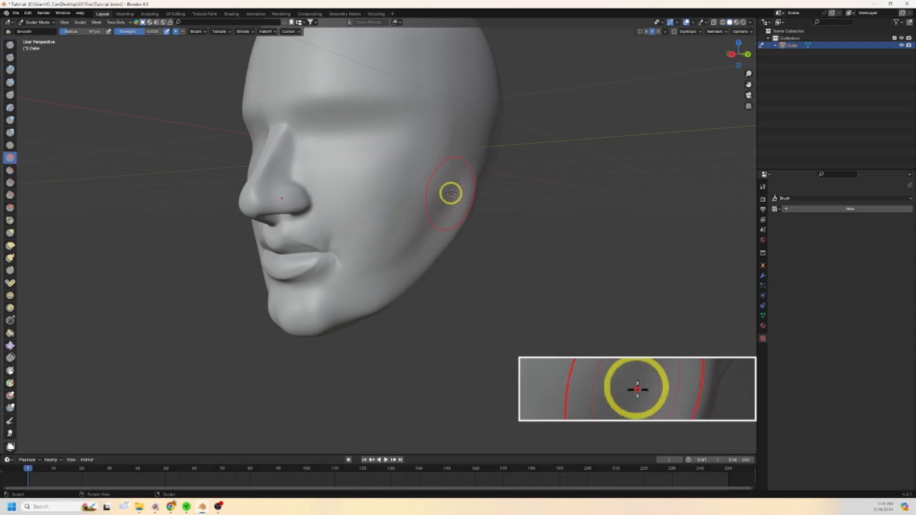
mouse_move(450, 193)
left_mouse_down()
mouse_move(374, 303)
mouse_move(380, 289)
mouse_move(350, 313)
left_mouse_up()
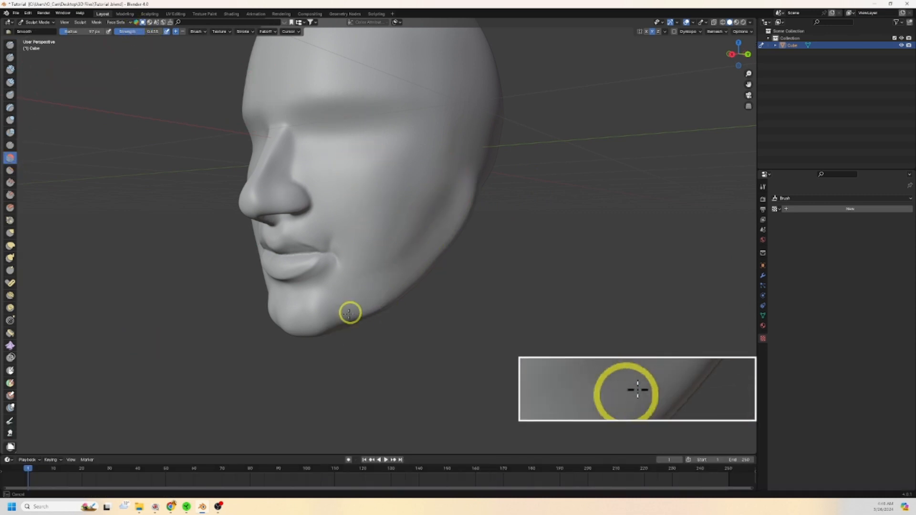
mouse_move(350, 312)
middle_mouse_down()
mouse_move(415, 253)
mouse_move(409, 230)
middle_mouse_up()
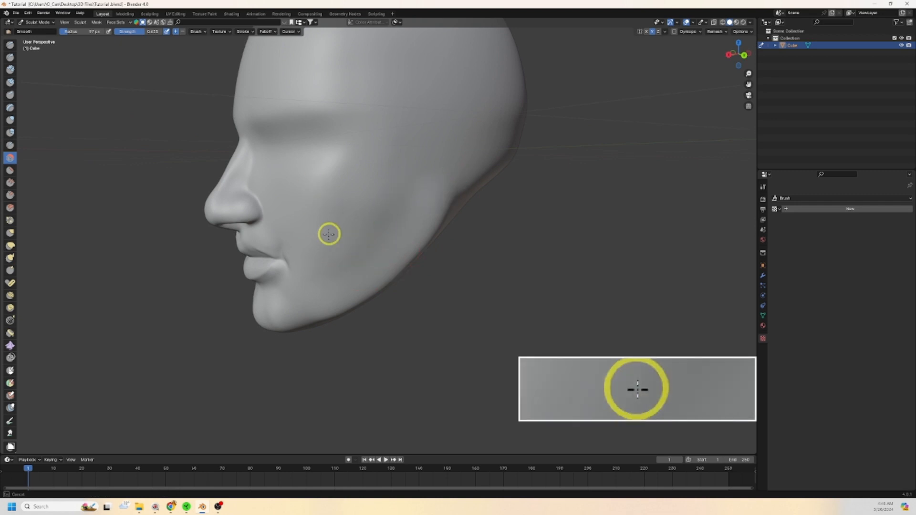
middle_click_drag(315, 260, 346, 259)
Step: Carve a smile fold with the Crease brush from the outer edge of the nostril down past the mouth corner
scroll(347, 259, "up", 3)
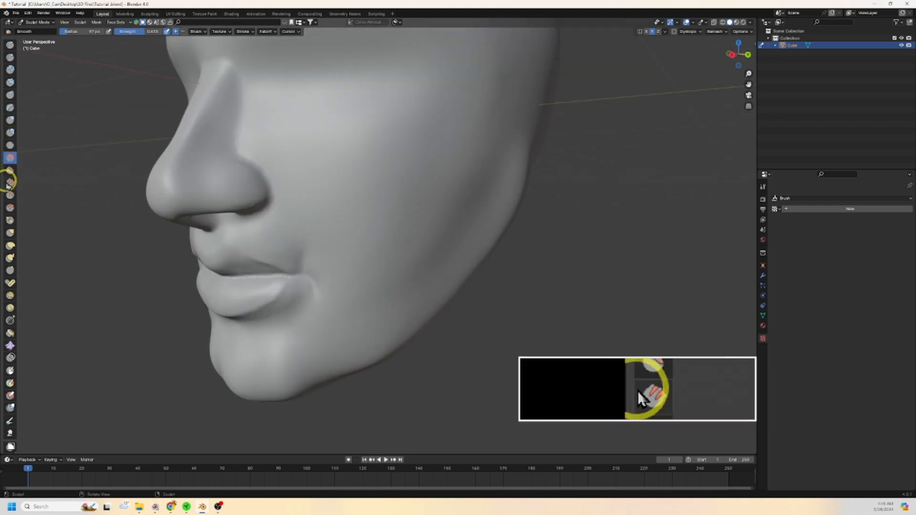
left_click(10, 145)
scroll(66, 172, "up", 3)
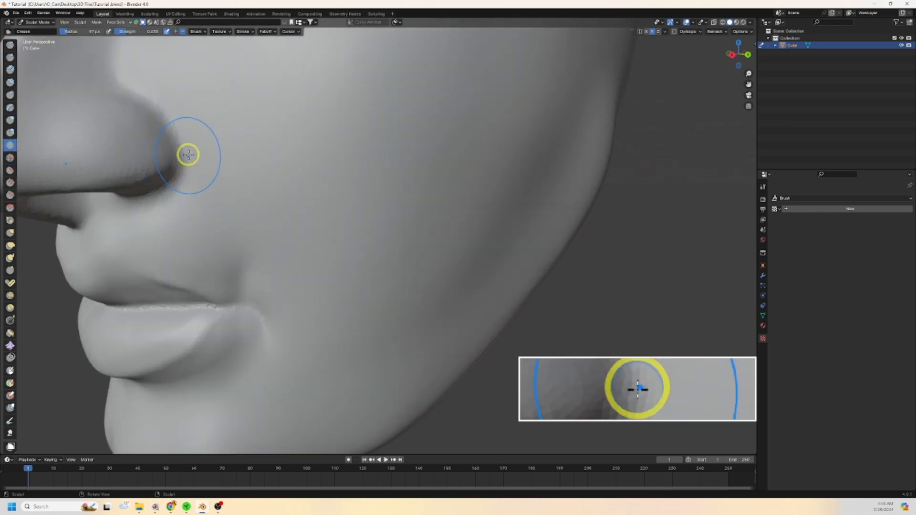
mouse_move(190, 151)
left_mouse_down()
mouse_move(196, 171)
mouse_move(278, 238)
left_mouse_up()
mouse_move(206, 180)
left_mouse_down()
mouse_move(339, 282)
mouse_move(290, 235)
left_mouse_up()
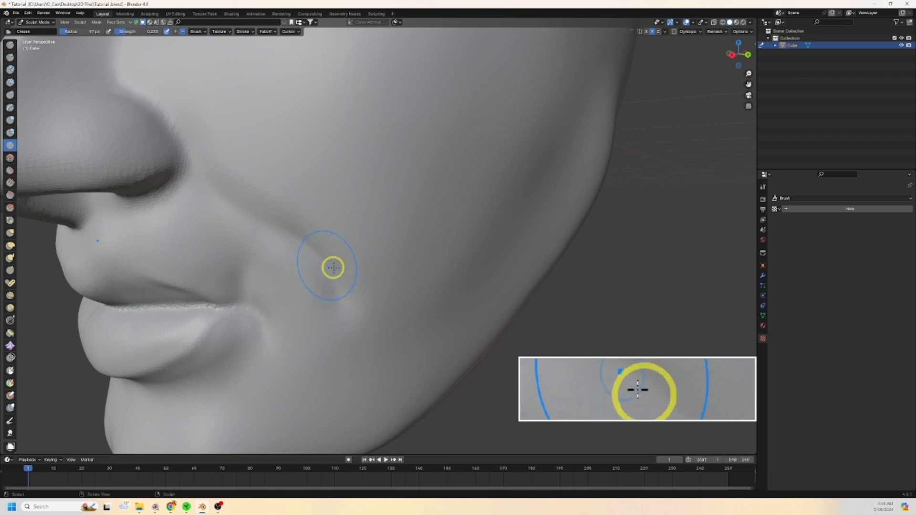
Step: Soften the smile fold and the cheek surface beside the mouth with the Smooth brush
scroll(333, 268, "down", 5)
middle_click_drag(333, 268, 296, 259)
scroll(296, 259, "up", 3)
left_click(10, 157)
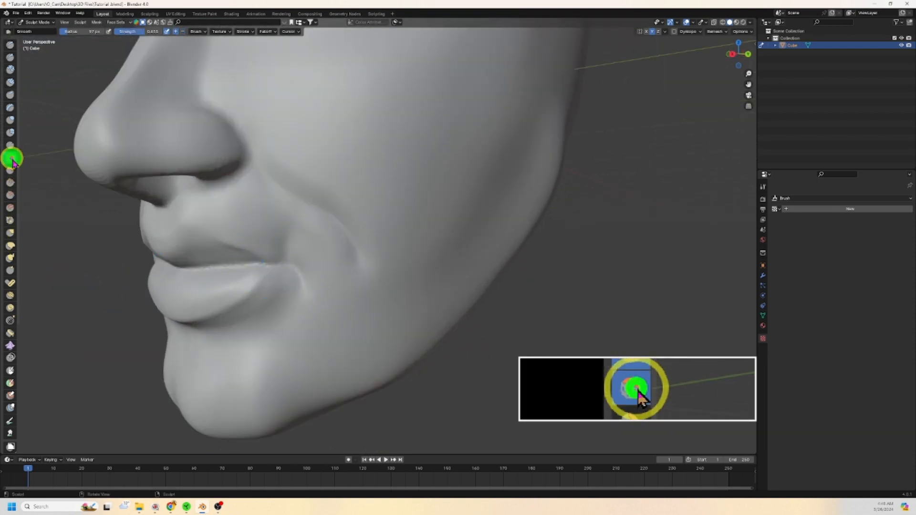
scroll(255, 266, "up", 4)
left_click_drag(309, 274, 309, 273)
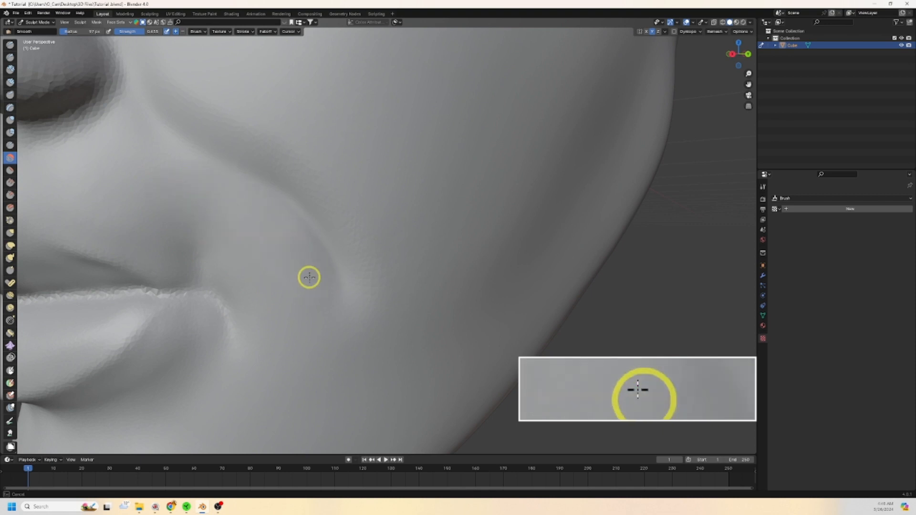
middle_click_drag(194, 234, 413, 229, "shift")
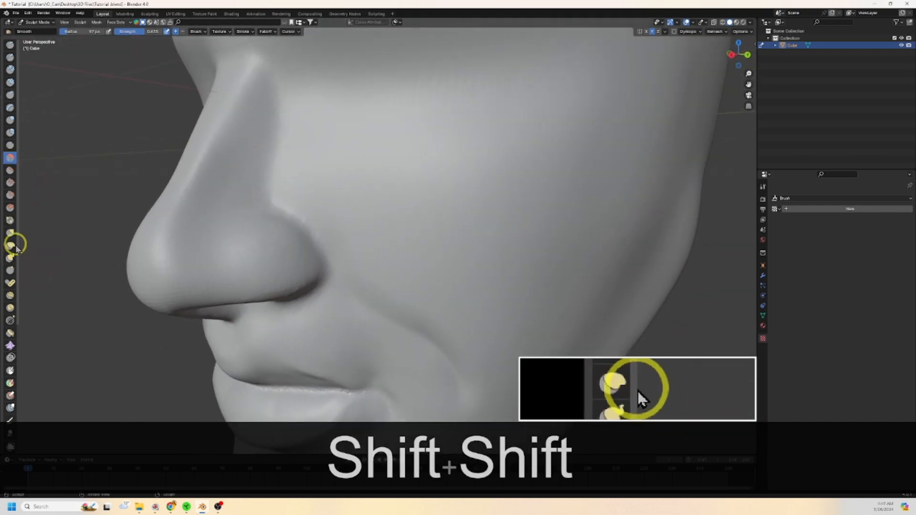
Step: Tighten the nostril's outer edge and the mouth corner with the Pinch brush, and undo the last stroke
left_click(10, 220)
scroll(296, 229, "up", 2)
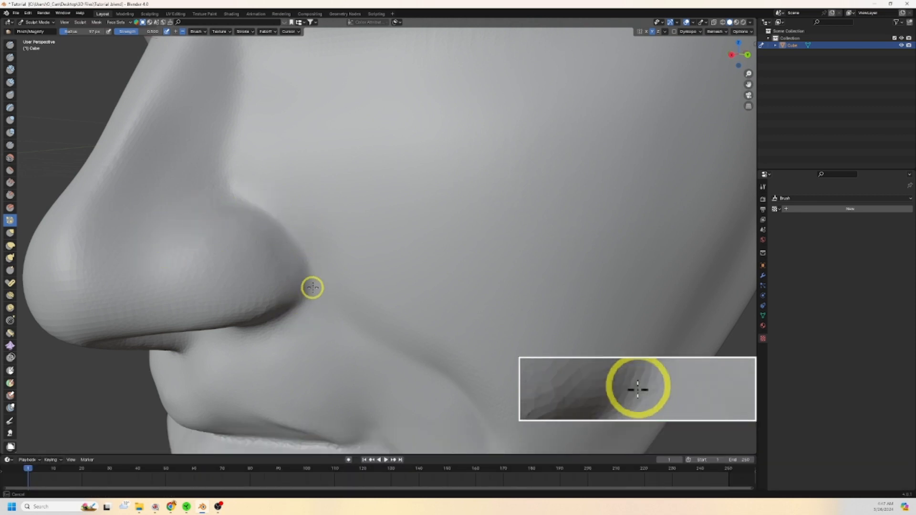
mouse_move(468, 399)
middle_mouse_down("shift")
mouse_move(415, 351)
mouse_move(310, 217)
middle_mouse_up("shift")
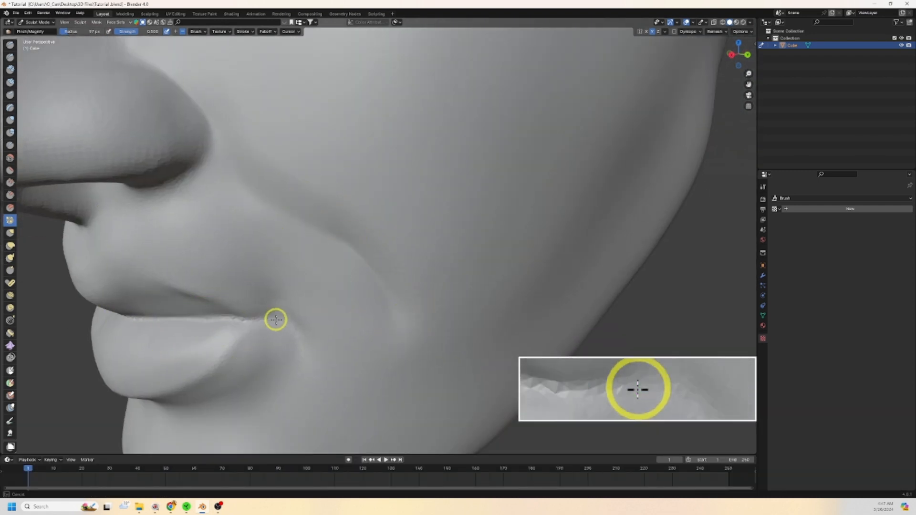
middle_click_drag(276, 319, 362, 276)
key("ctrl+z")
Step: Pinch along the line where the upper and lower lips meet
scroll(450, 194, "up", 2)
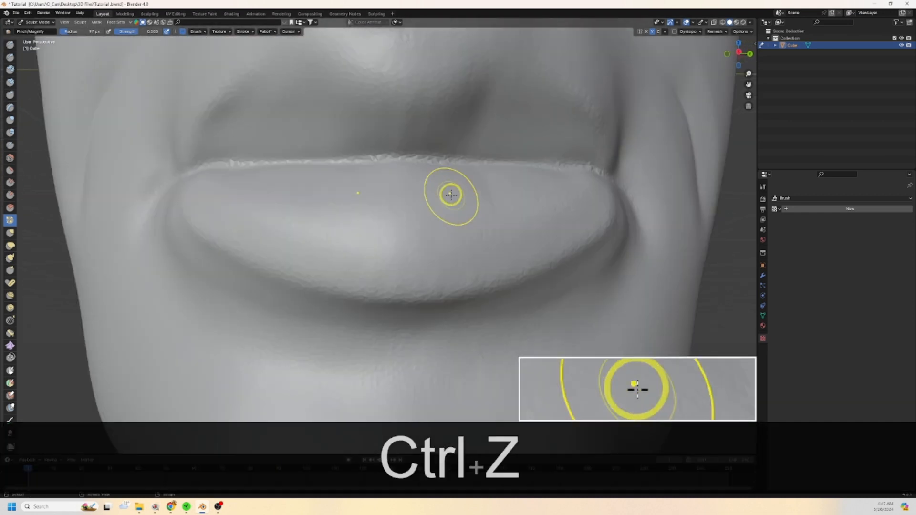
middle_click_drag(448, 191, 418, 238, "shift")
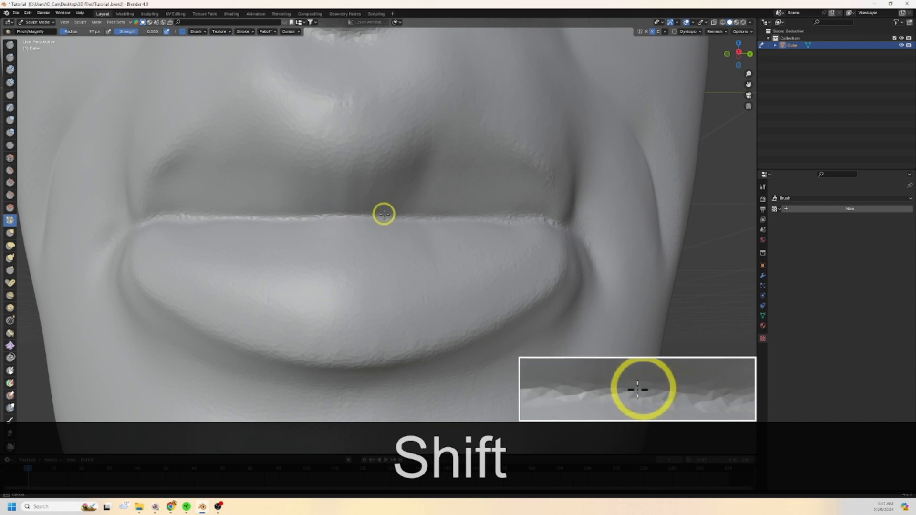
scroll(560, 219, "down", 4)
middle_click_drag(537, 219, 409, 233)
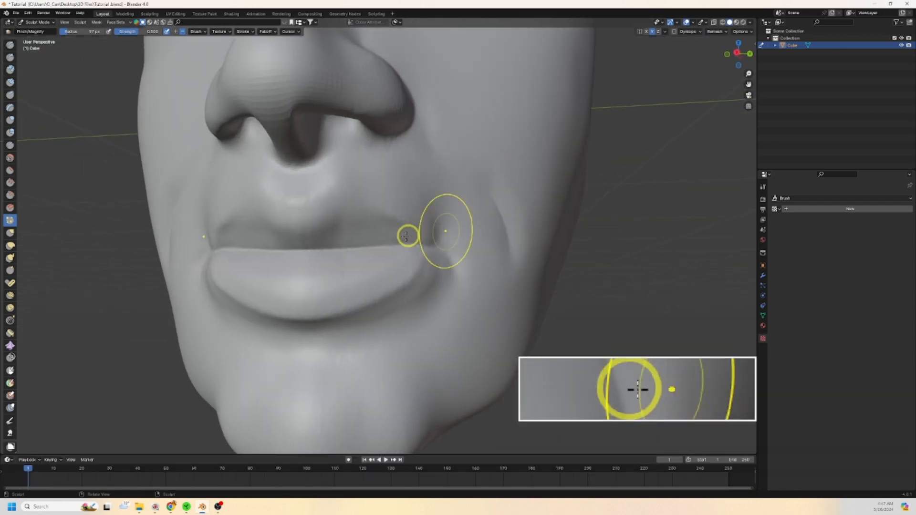
Step: Pinch the outer edges of the upper and lower lips toward the mouth corner
scroll(409, 234, "up", 4)
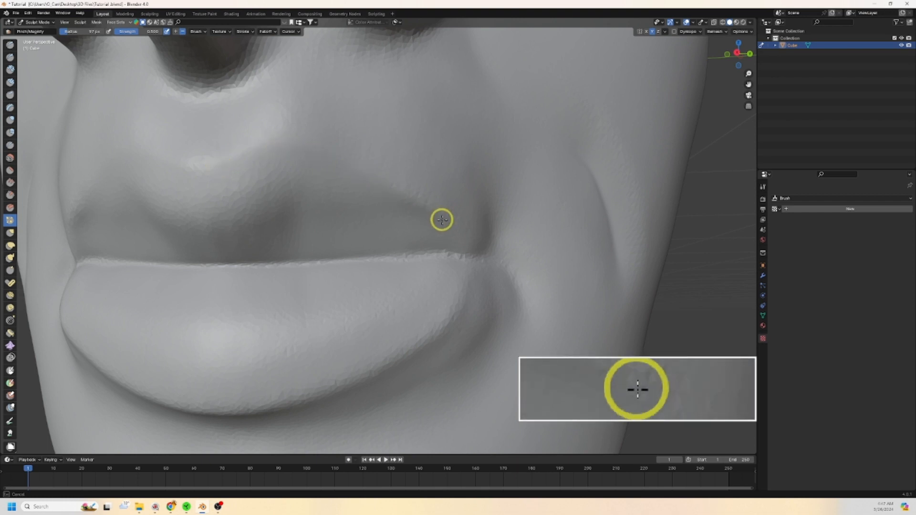
left_click_drag(469, 286, 469, 286)
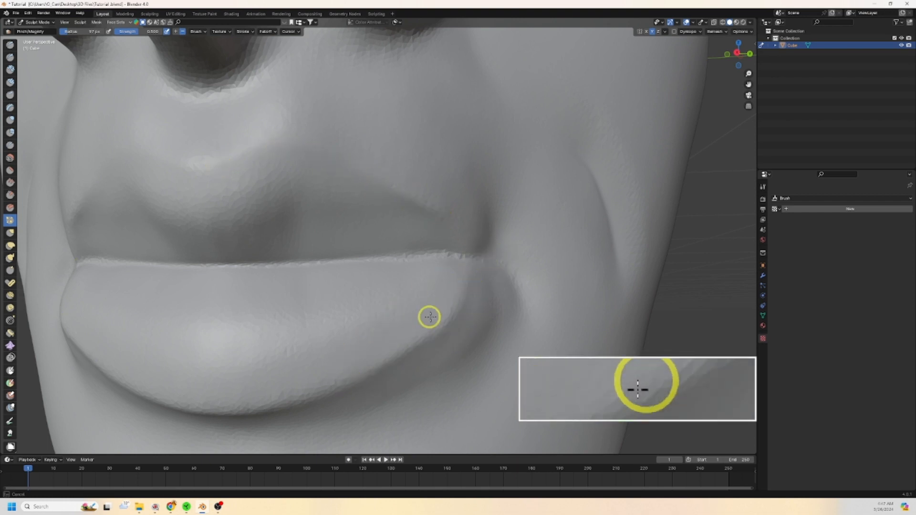
mouse_move(284, 398)
left_mouse_down()
mouse_move(320, 390)
mouse_move(465, 277)
left_mouse_up()
mouse_move(427, 248)
left_mouse_down()
mouse_move(439, 255)
mouse_move(377, 255)
mouse_move(488, 256)
mouse_move(520, 288)
left_mouse_up()
scroll(497, 216, "down", 5)
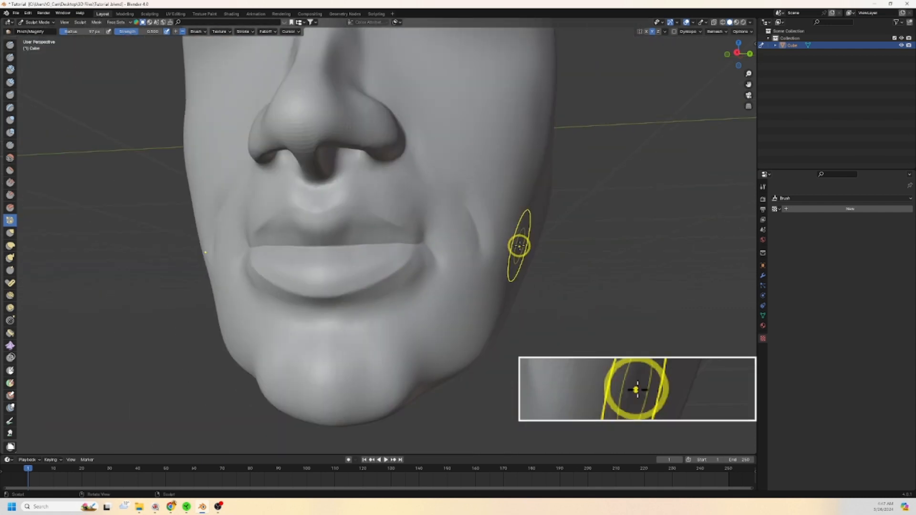
Step: Reshape the lower jaw and the sides of the chin with the Elastic Deform brush
middle_click_drag(520, 244, 113, 86)
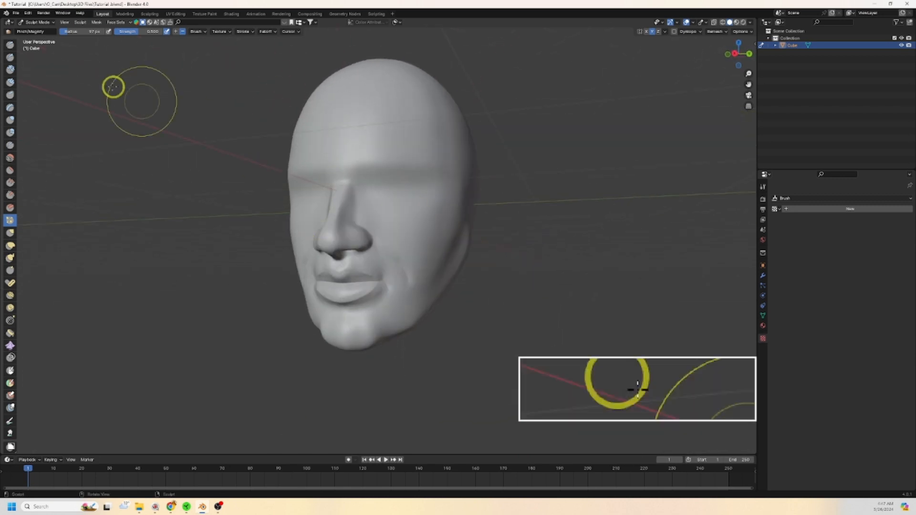
left_click(10, 246)
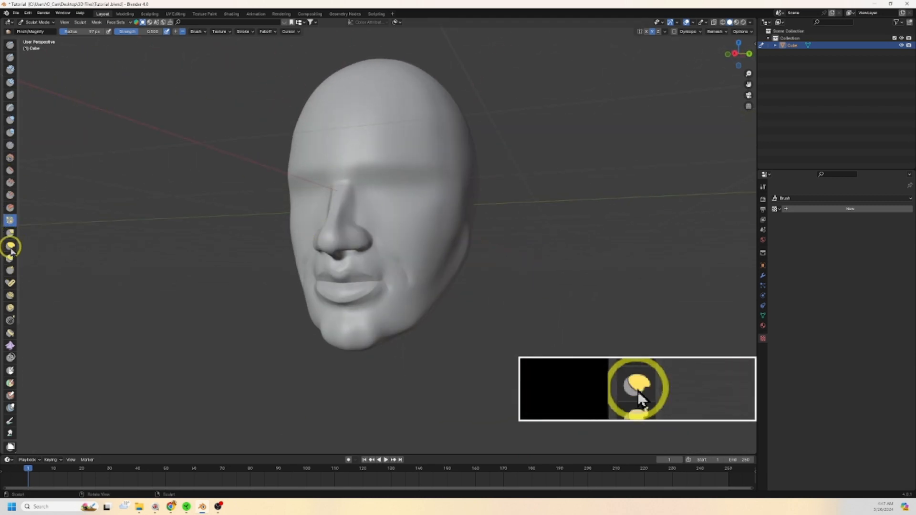
middle_click_drag(481, 305, 466, 284)
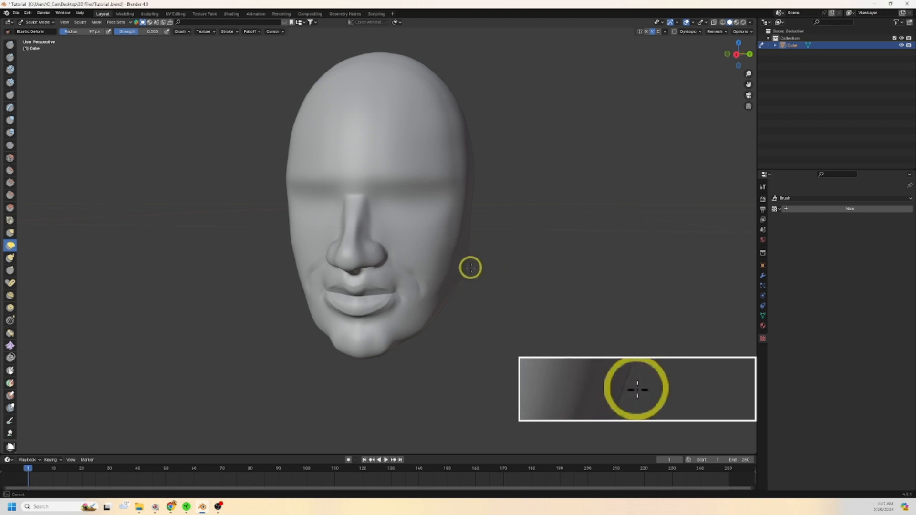
middle_click_drag(477, 284, 404, 336)
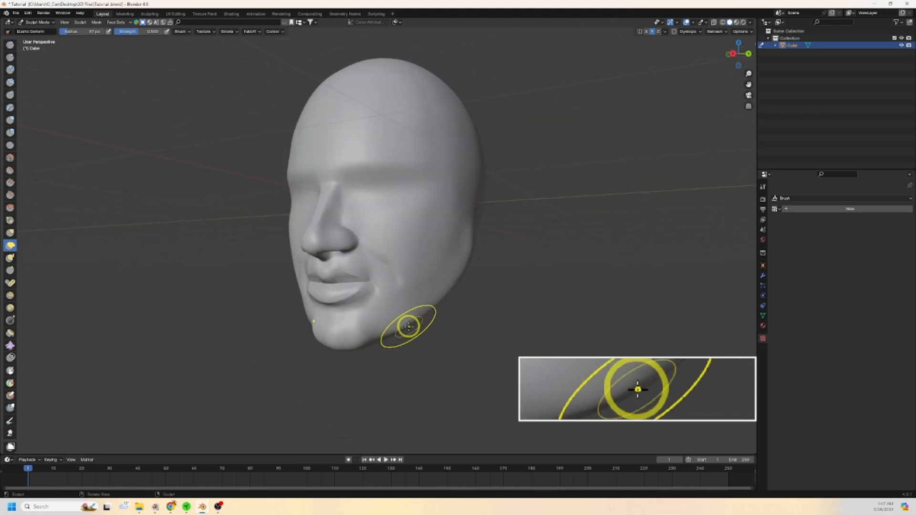
left_click_drag(409, 327, 406, 321)
middle_click_drag(401, 313, 476, 343)
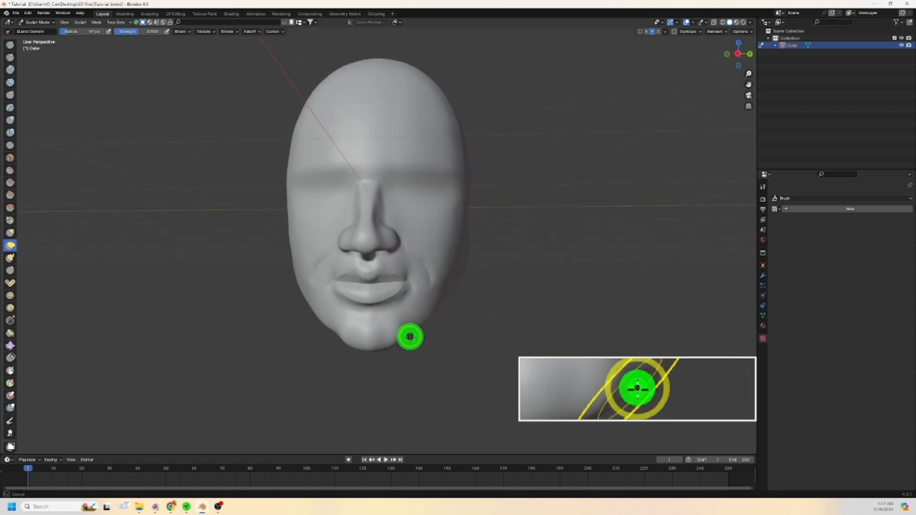
middle_click_drag(427, 337, 530, 301)
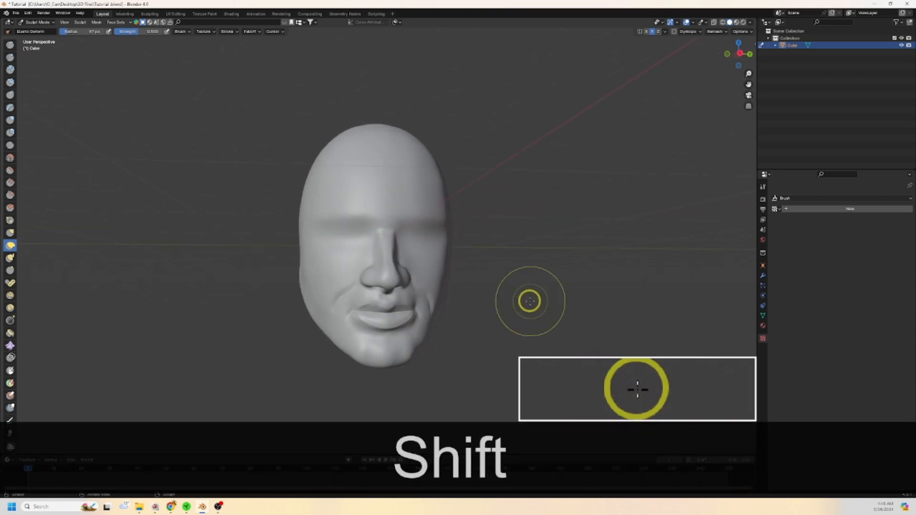
Step: Smooth the reshaped chin and its transition into the jaw with the Smooth brush
left_click(9, 158)
scroll(429, 377, "up", 2)
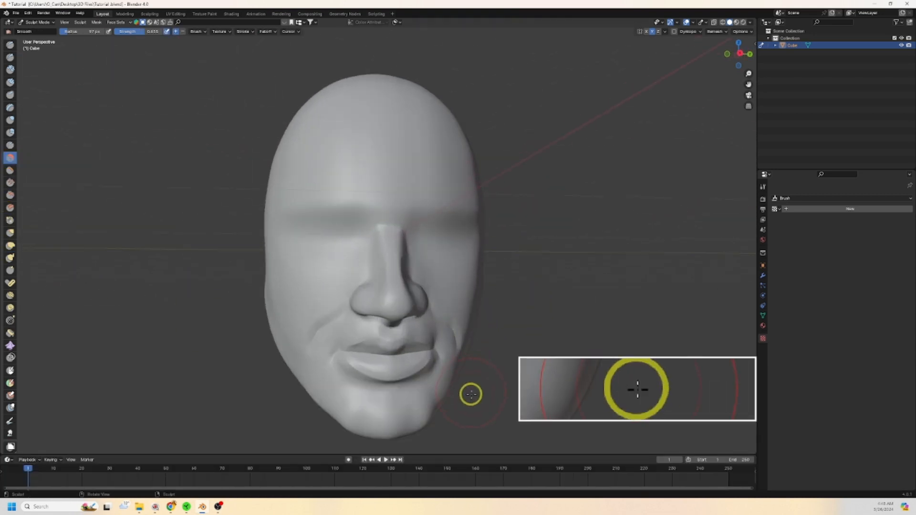
mouse_move(480, 399)
middle_mouse_down("shift")
mouse_move(486, 354)
mouse_move(386, 356)
middle_mouse_up("shift")
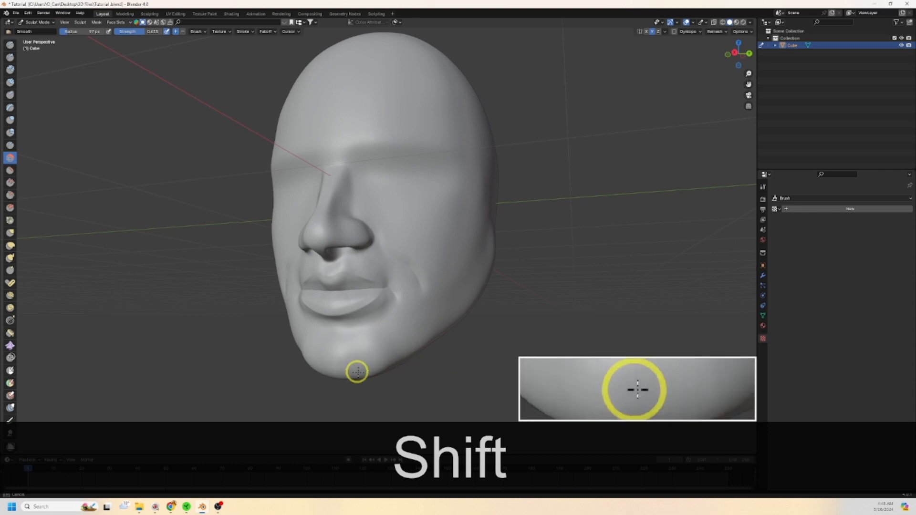
middle_click_drag(466, 310, 528, 263)
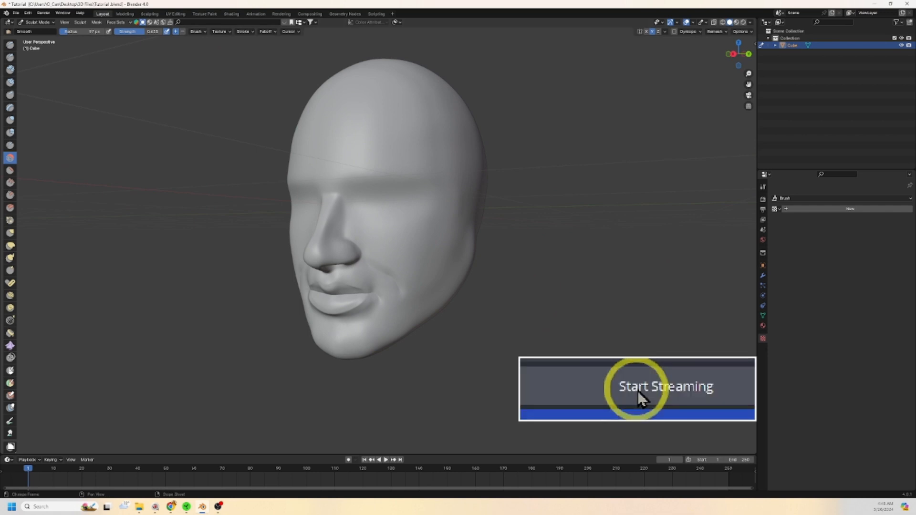